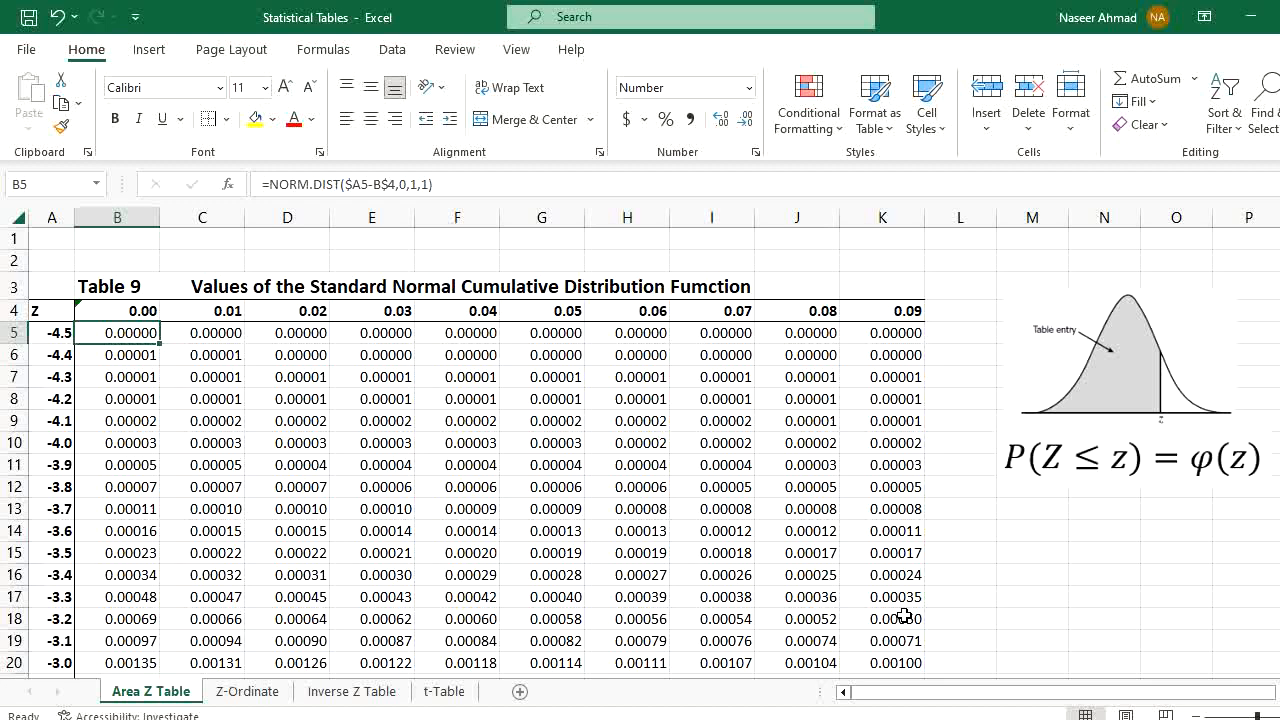
# - Examine the Area Z Table's title, its cumulative probability entries and column headings, and the P(Z ≤ z) formula picture beside the bell curve
pyautogui.click(243, 400)
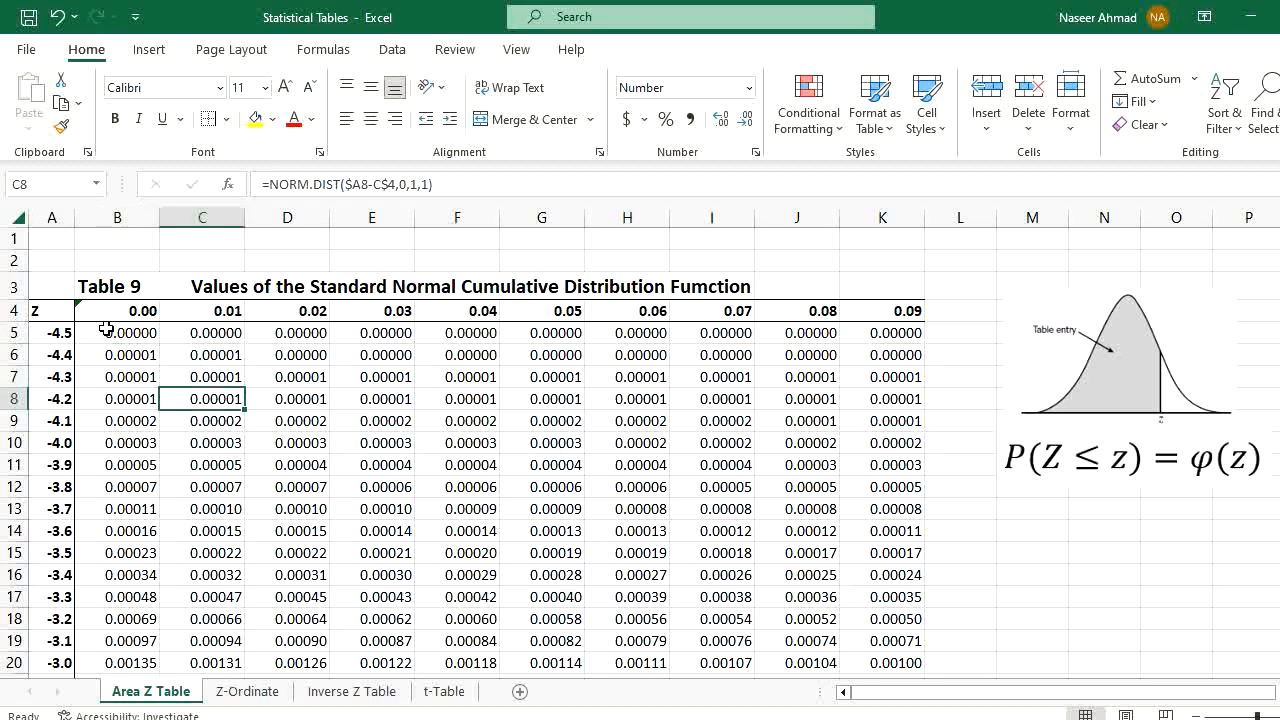
pyautogui.click(110, 285)
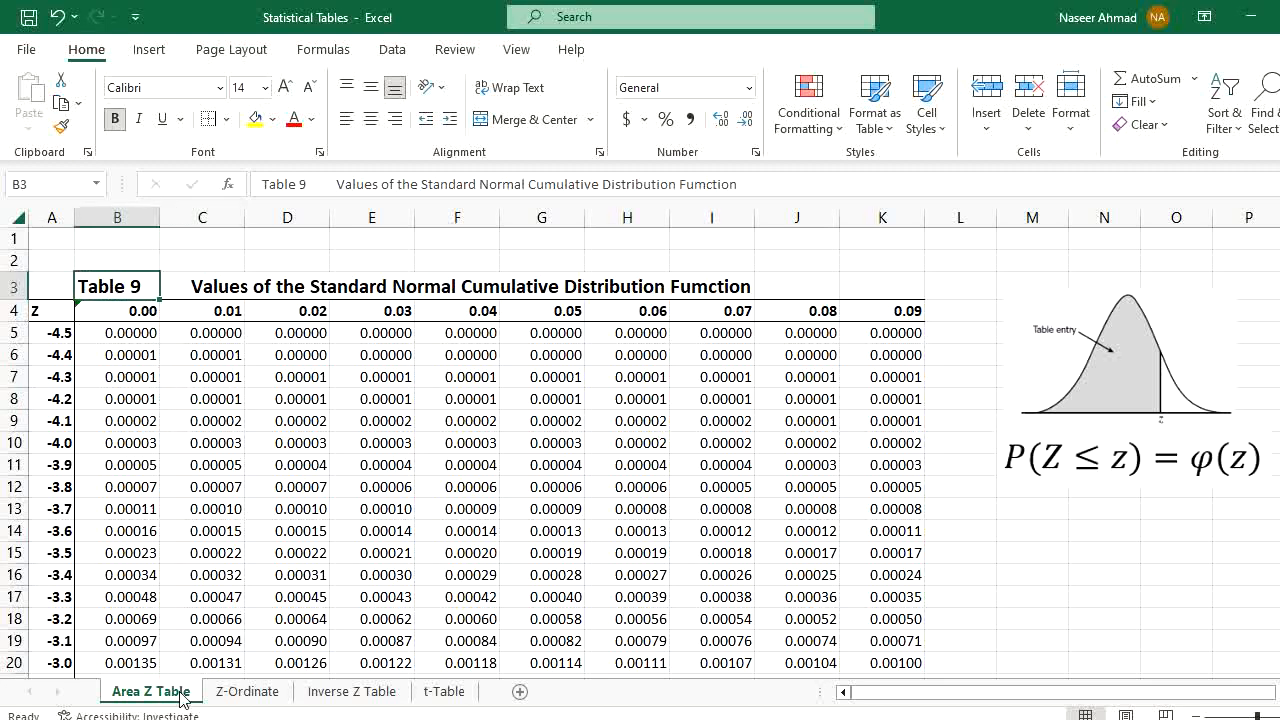
pyautogui.click(252, 490)
pyautogui.click(211, 288)
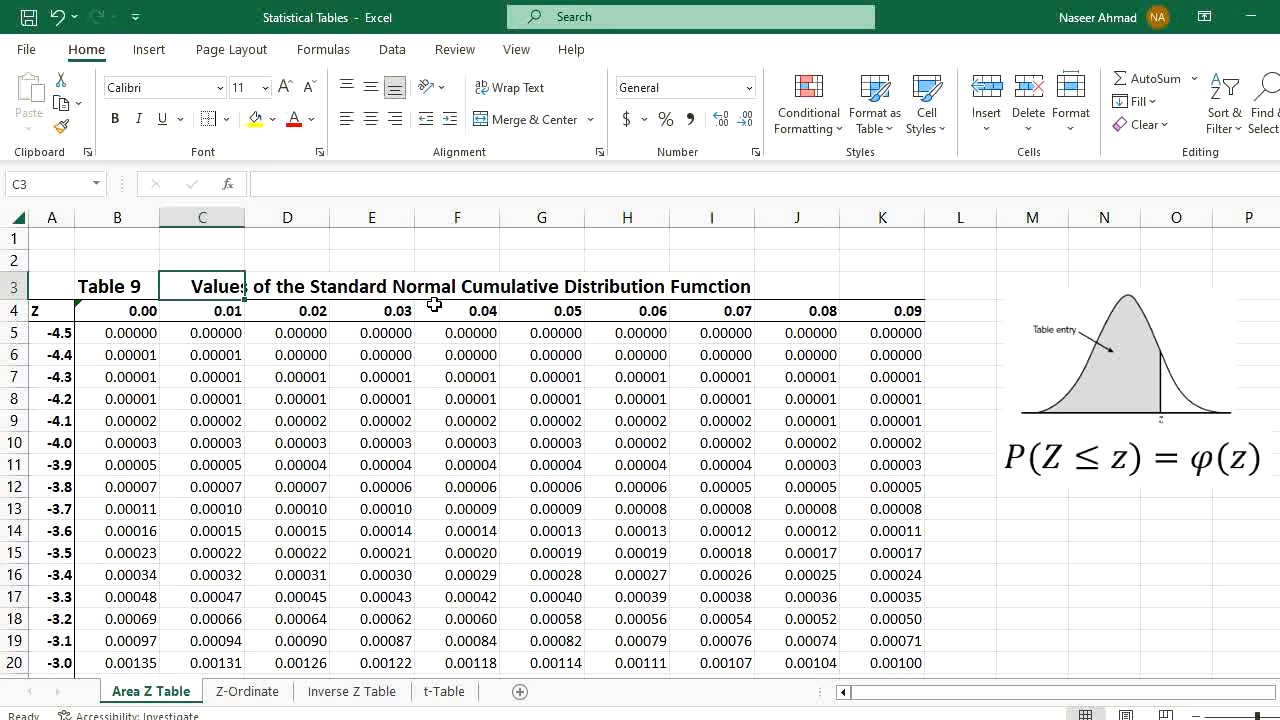
pyautogui.click(694, 288)
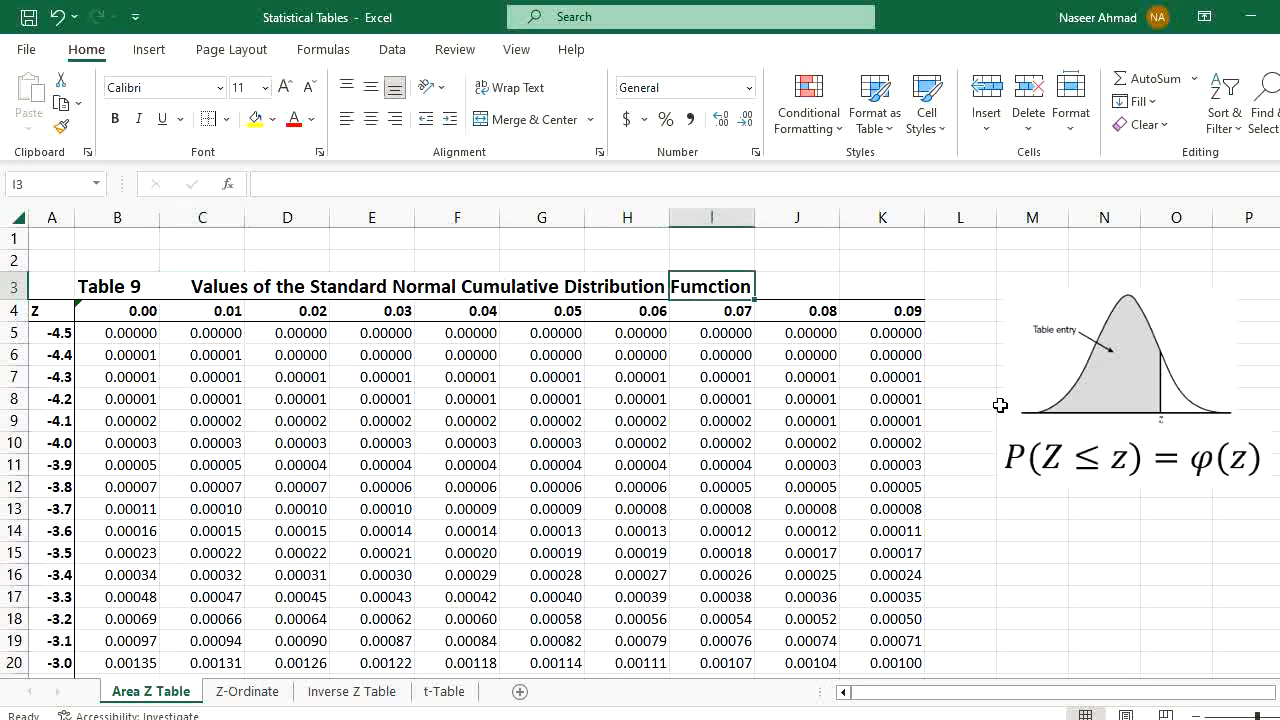
pyautogui.click(1076, 466)
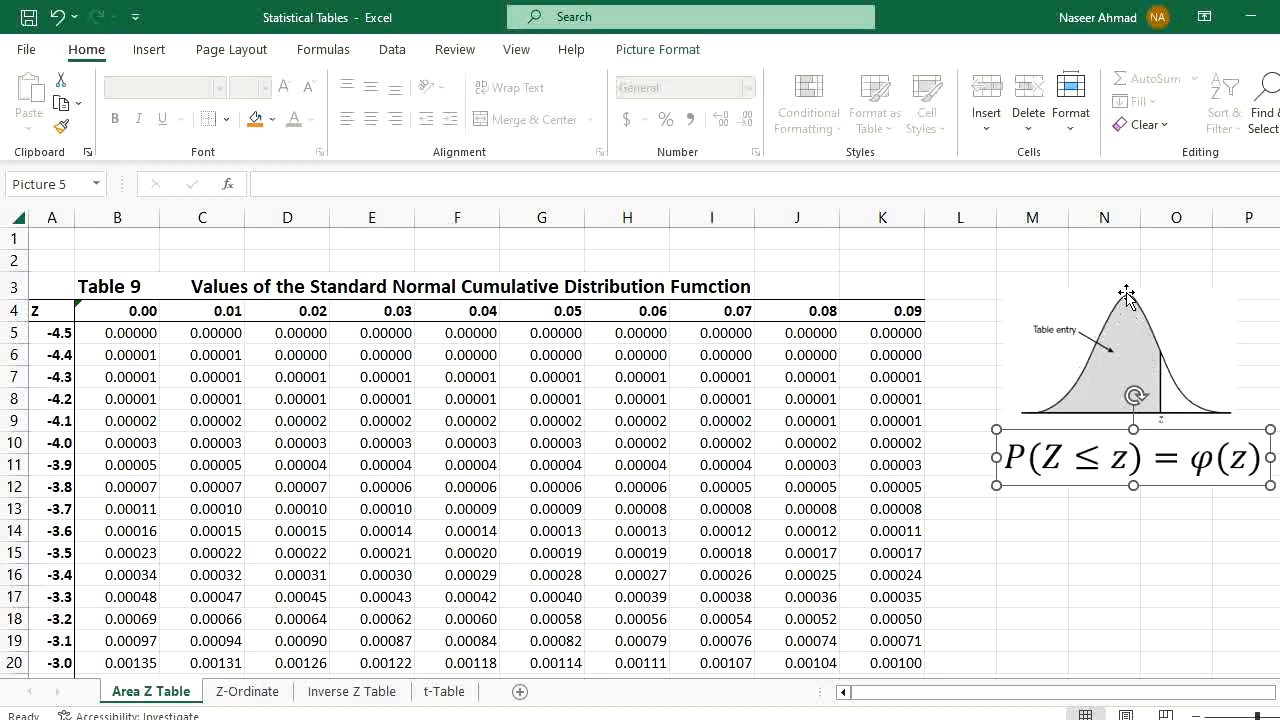
pyautogui.click(473, 440)
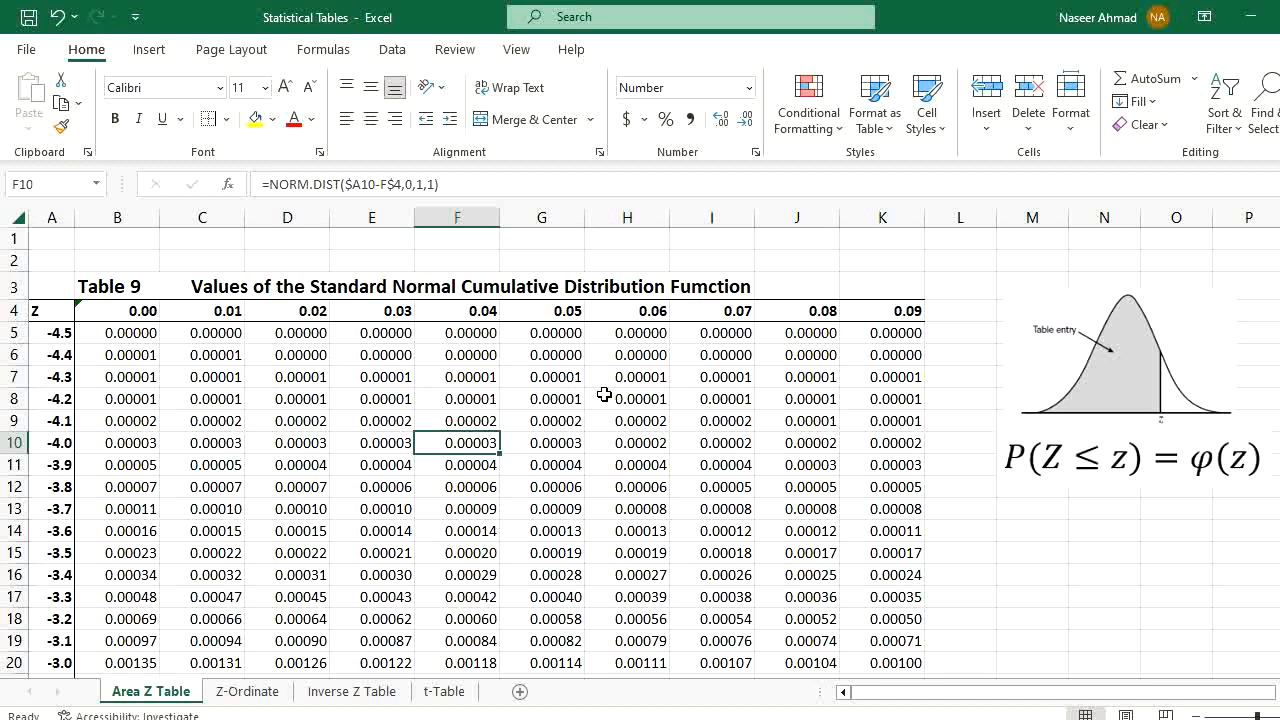
pyautogui.click(903, 308)
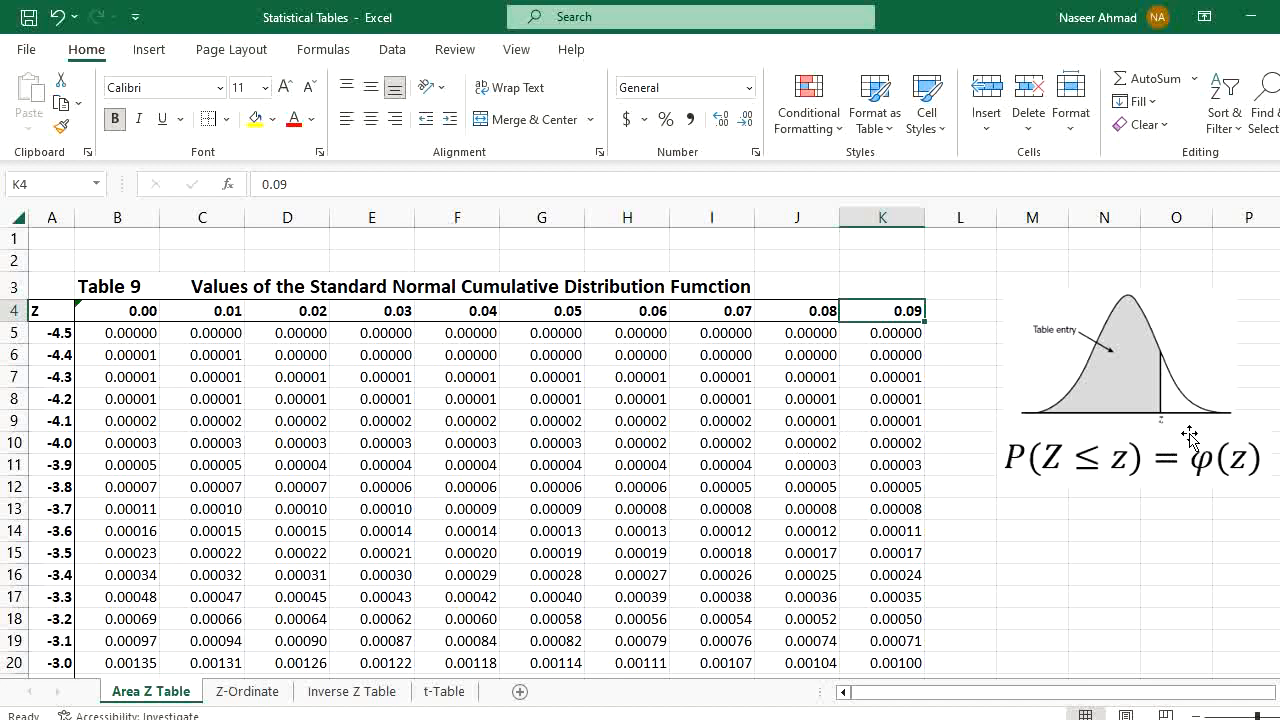
# - Review the z values in column A from the first row, A5, down to the last row, A95
pyautogui.click(62, 336)
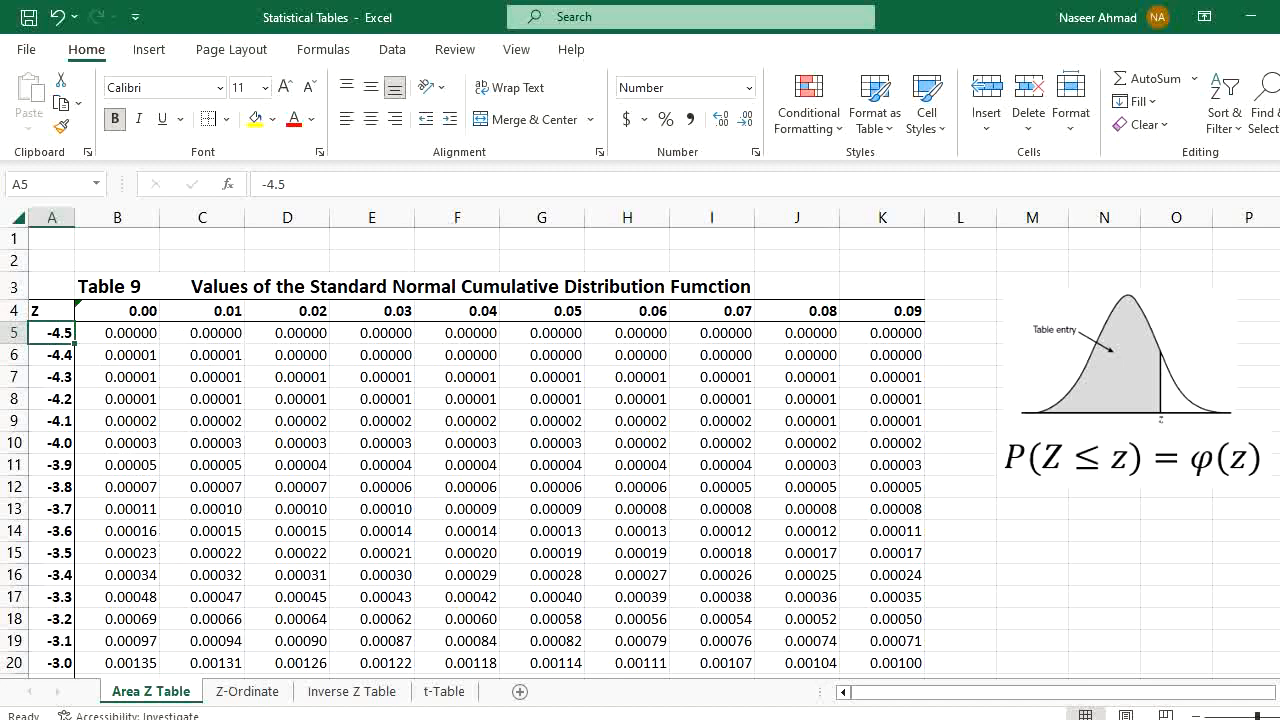
pyautogui.scroll(-13, 640, 450)
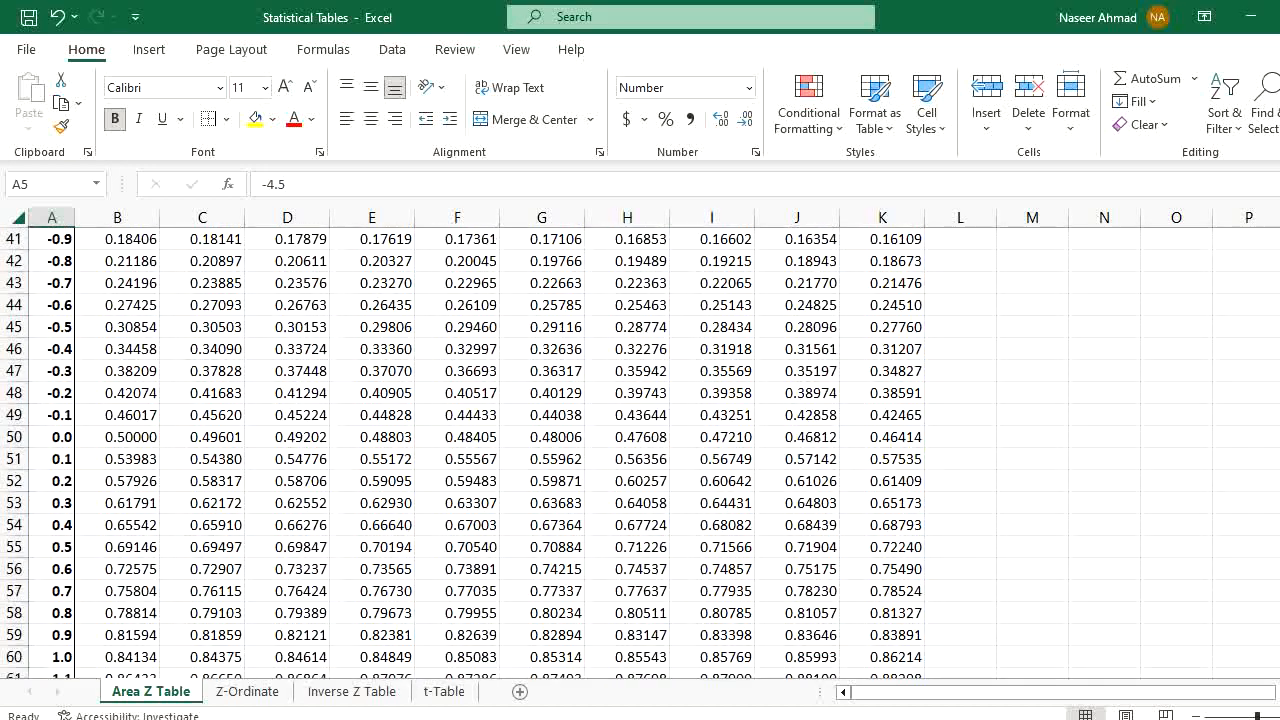
pyautogui.scroll(-7, 640, 450)
pyautogui.scroll(-7, 640, 450)
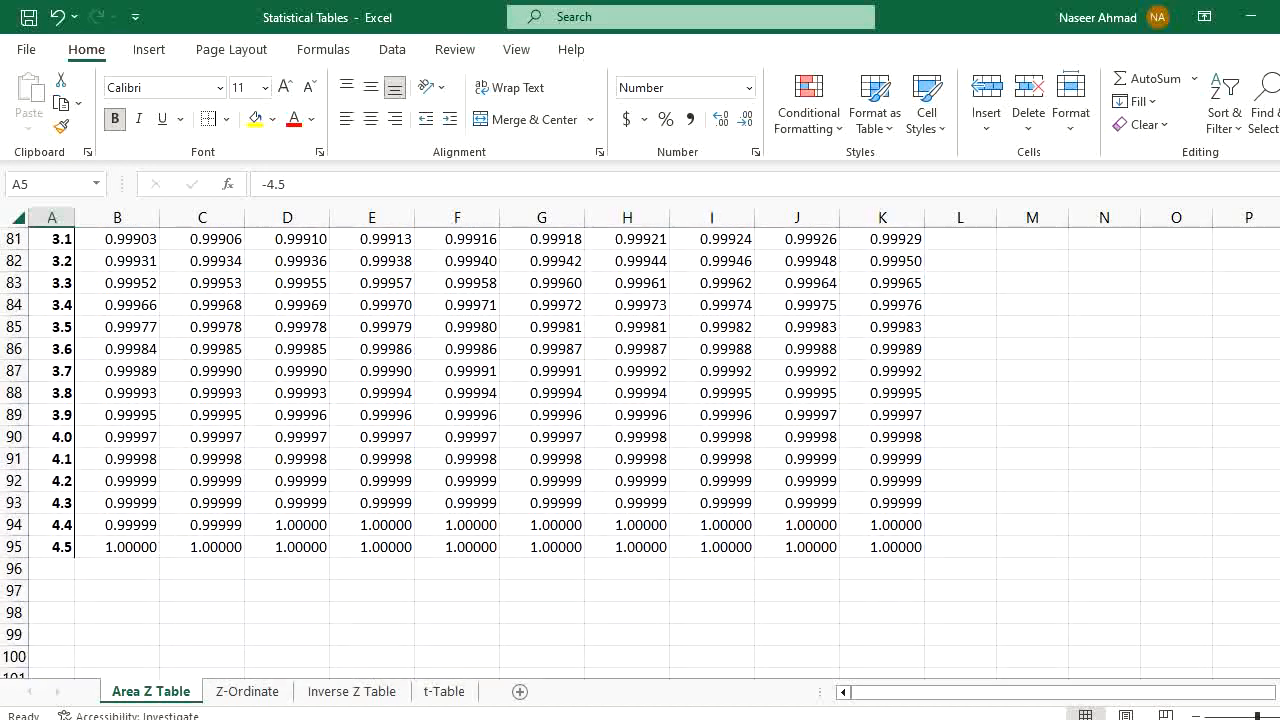
pyautogui.click(60, 545)
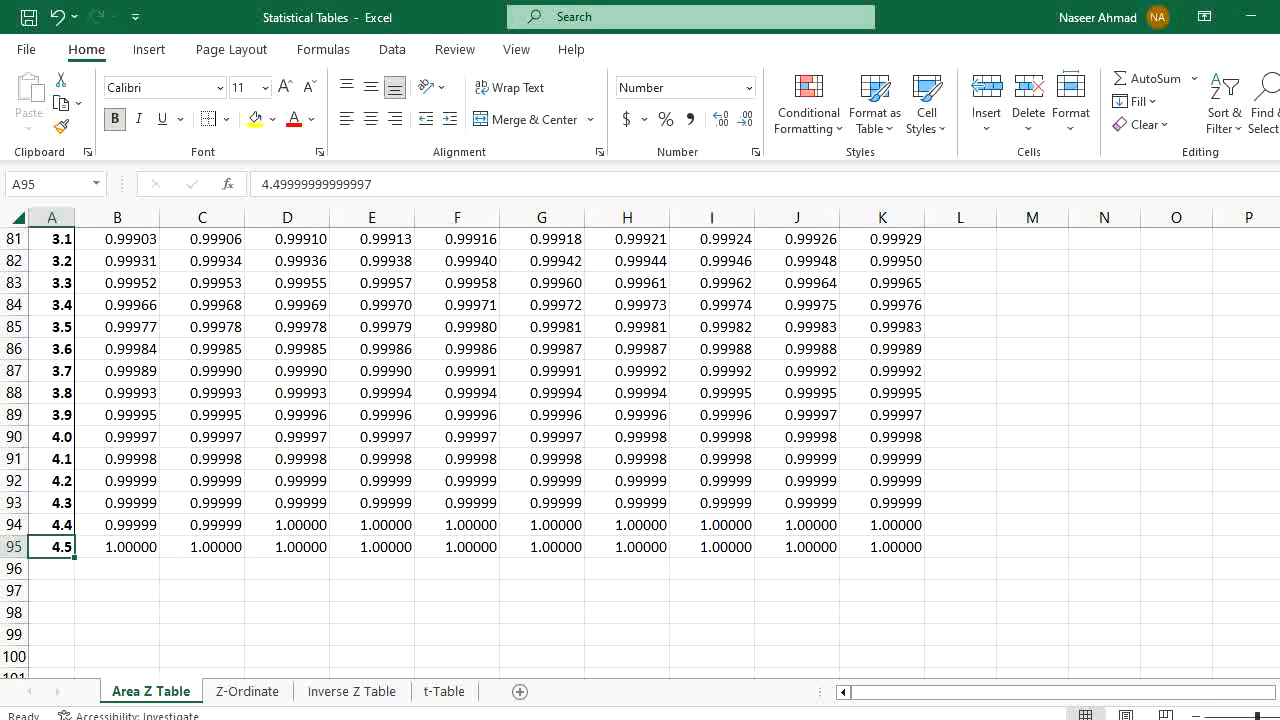
pyautogui.scroll(20, 1030, 590)
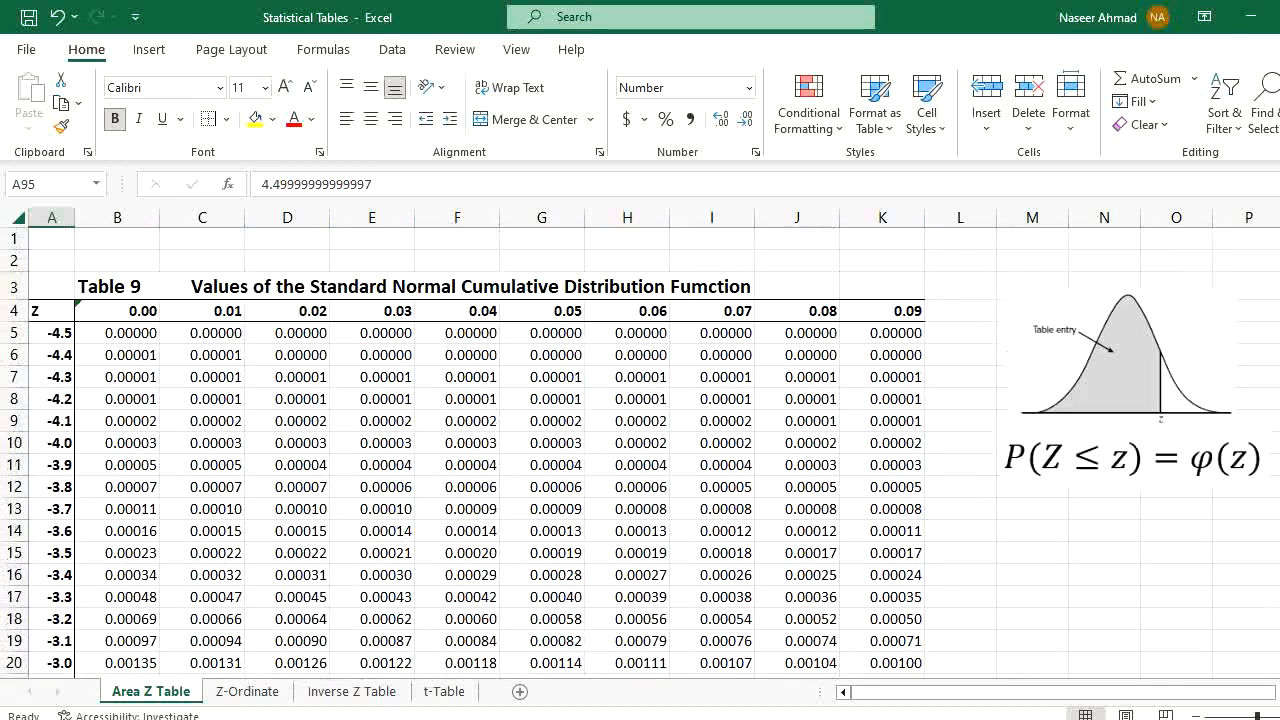
# - Examine how the -4.5 row label combines with the second-decimal column headings 0.00, 0.01 and 0.09 in row 4
pyautogui.click(66, 333)
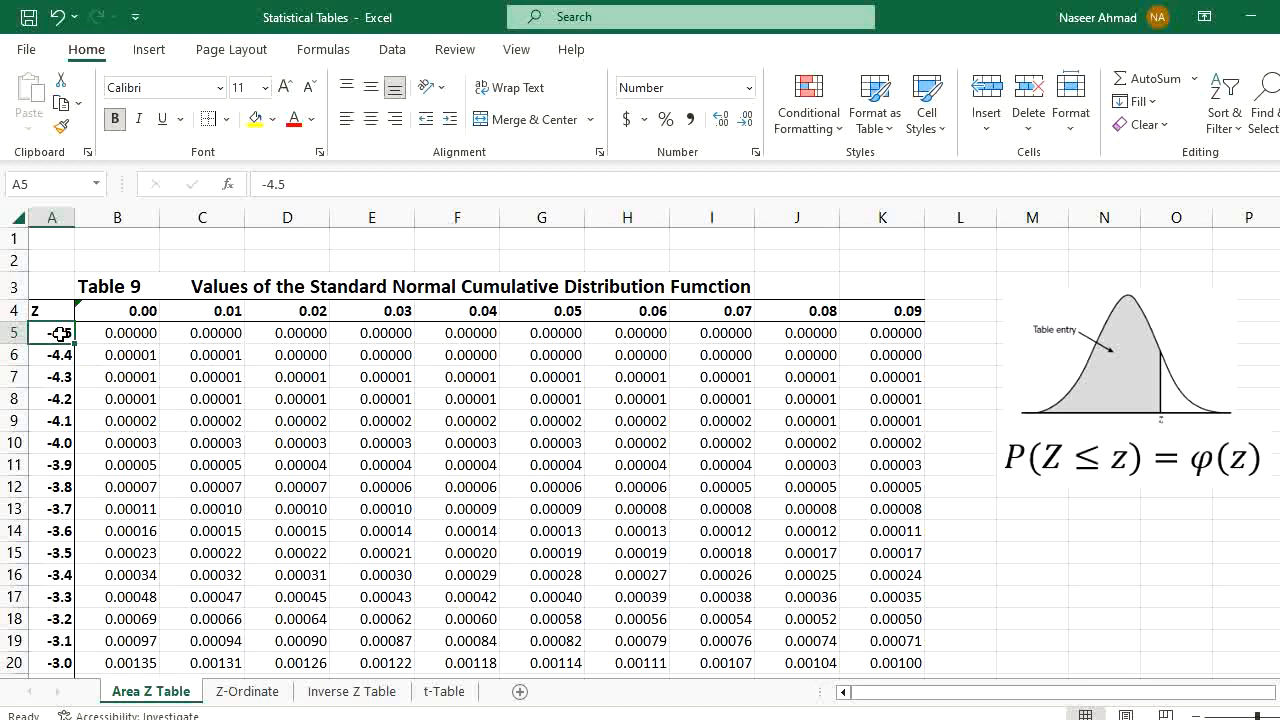
pyautogui.click(136, 312)
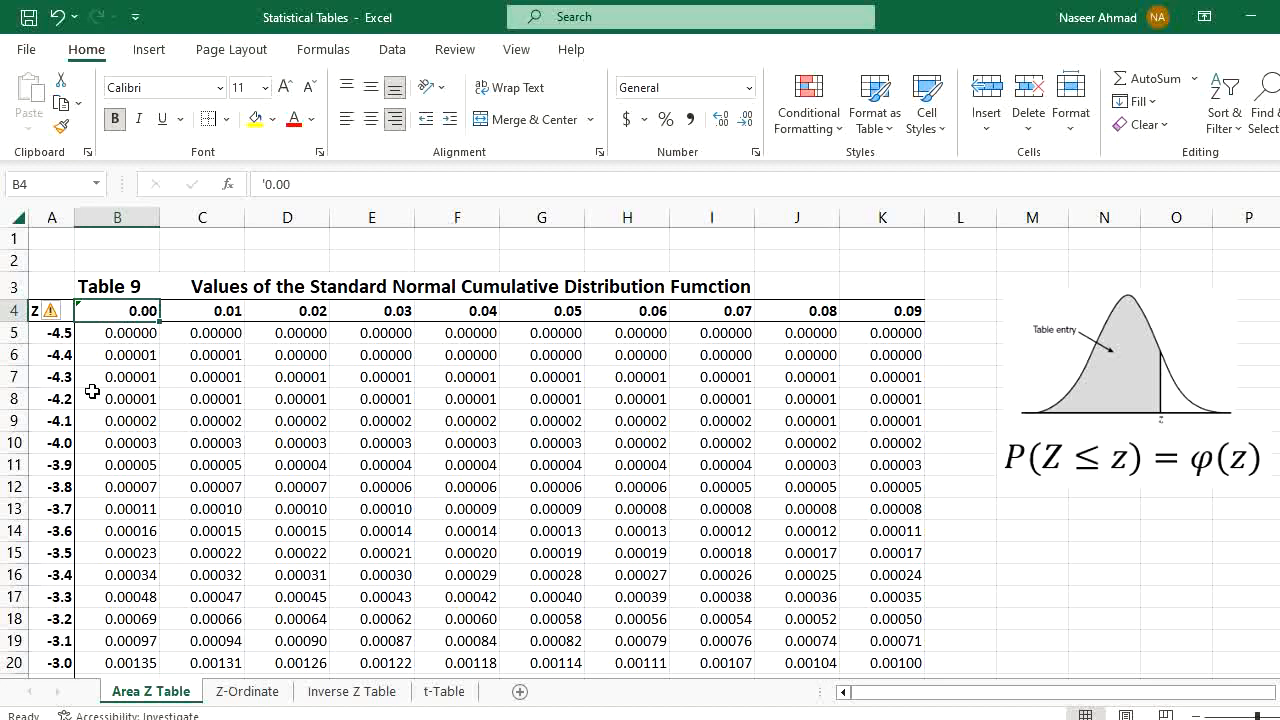
pyautogui.click(60, 331)
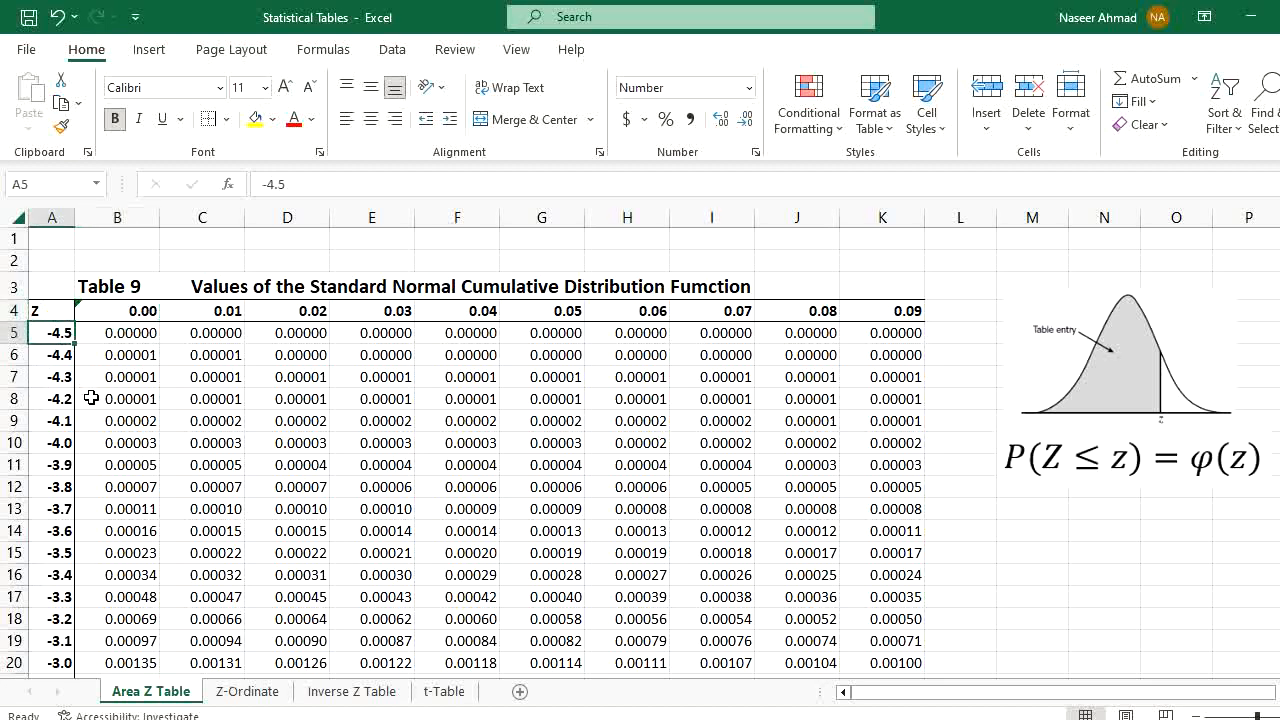
pyautogui.click(234, 312)
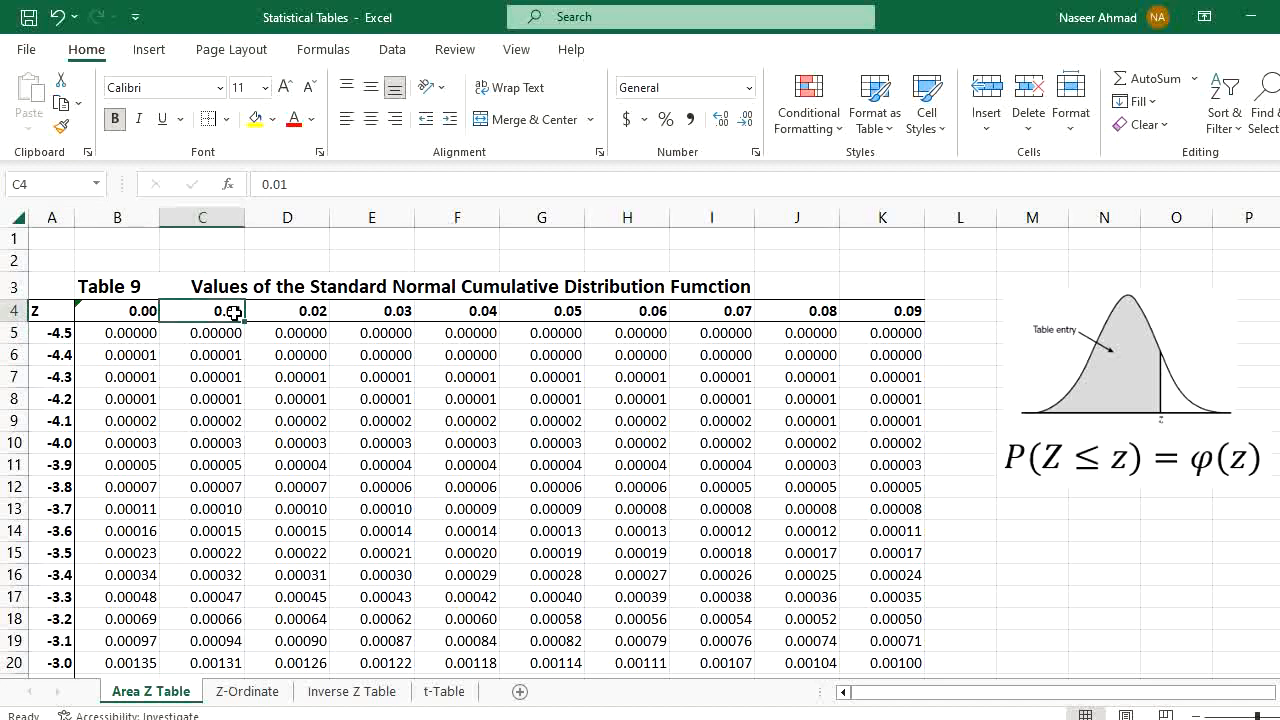
pyautogui.click(215, 218)
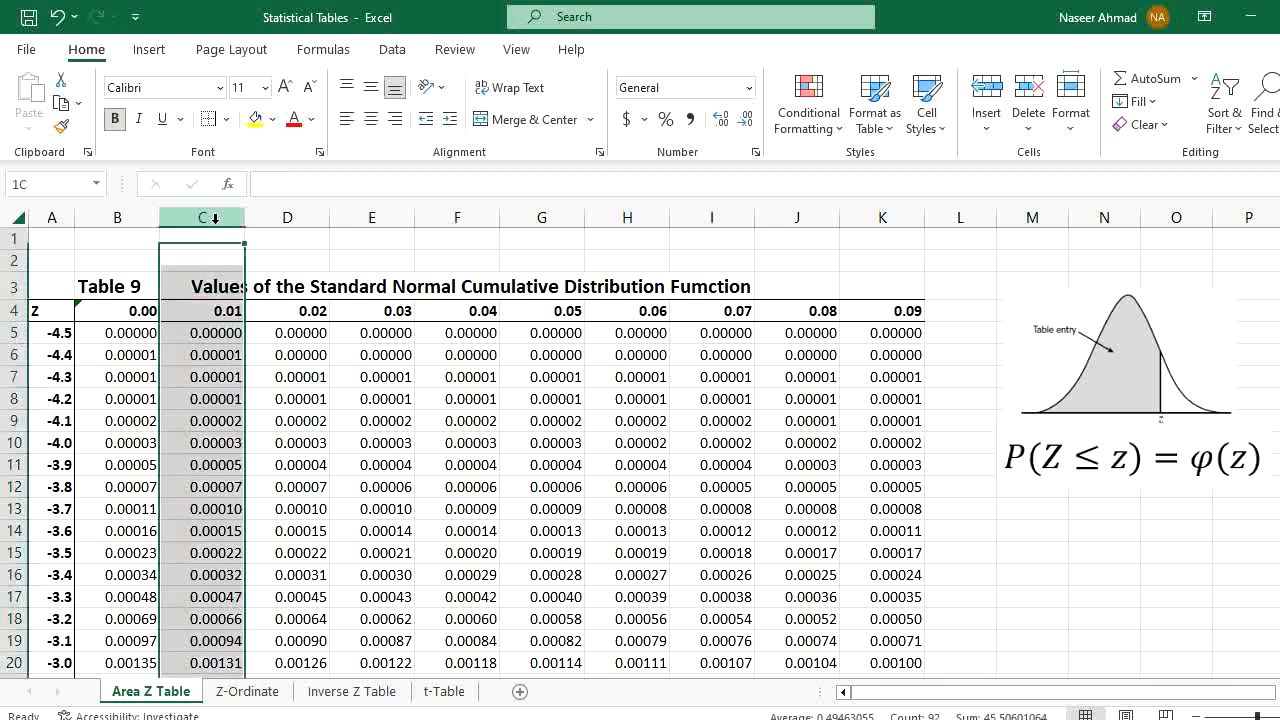
pyautogui.click(222, 312)
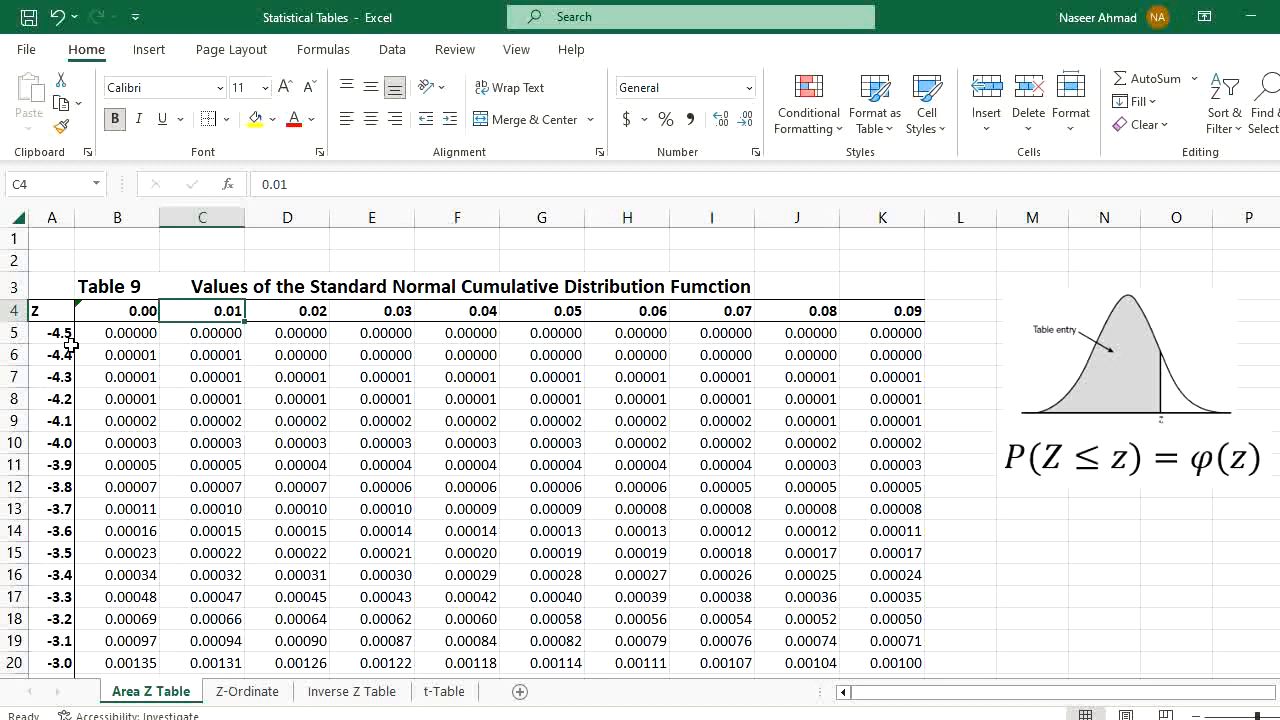
pyautogui.click(912, 316)
pyautogui.click(907, 334)
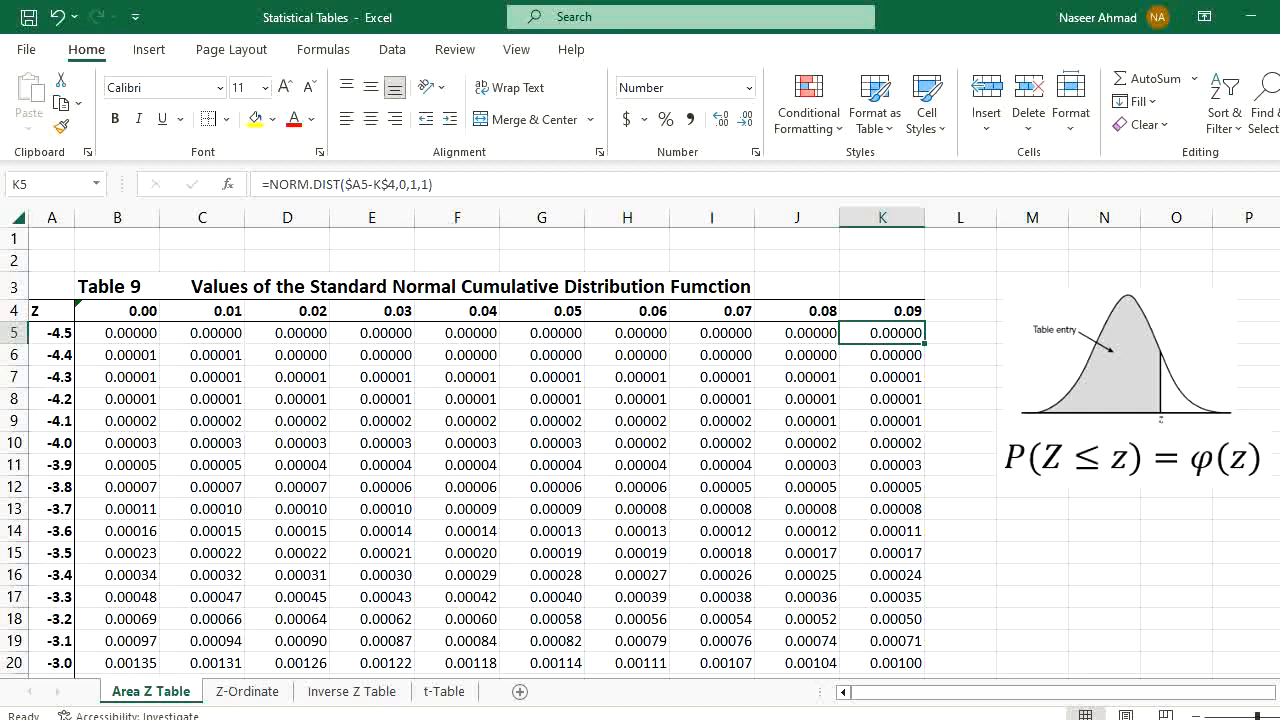
# - Locate the table entry for z = 1.96 in cell H69, at row 1.9 and column 0.06, and make it bold
pyautogui.scroll(-6, 640, 450)
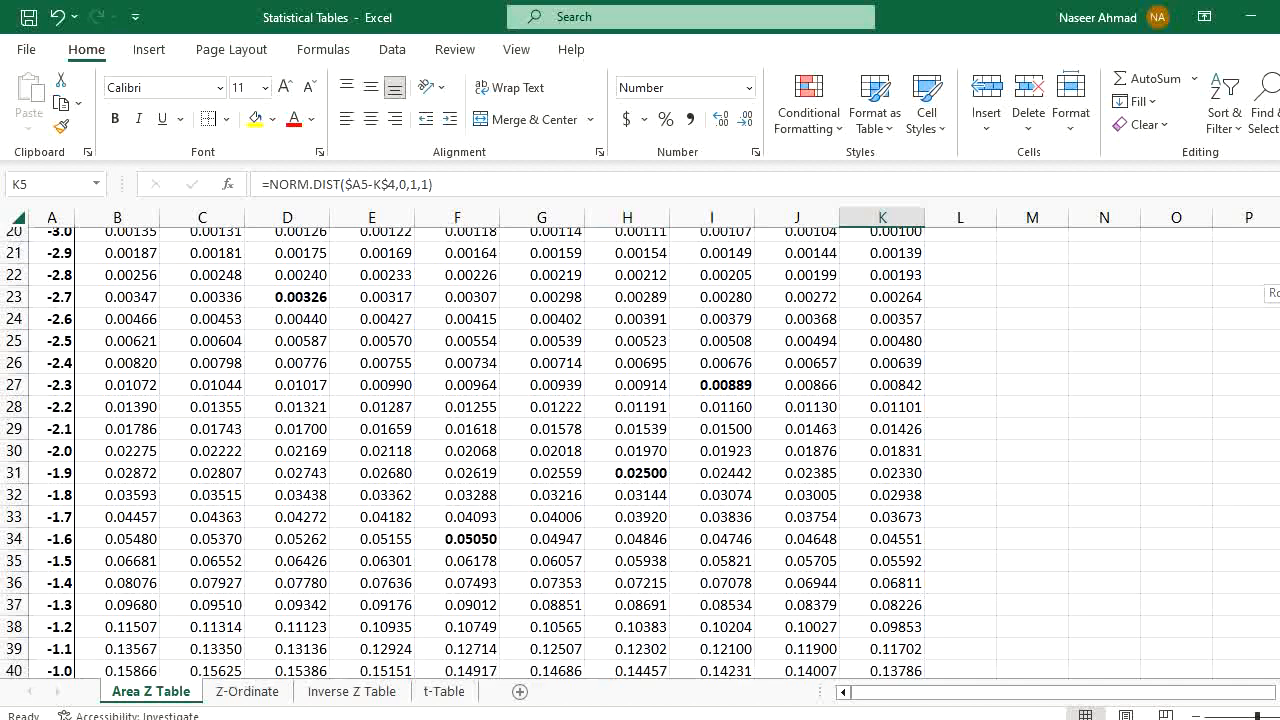
pyautogui.scroll(-5, 640, 450)
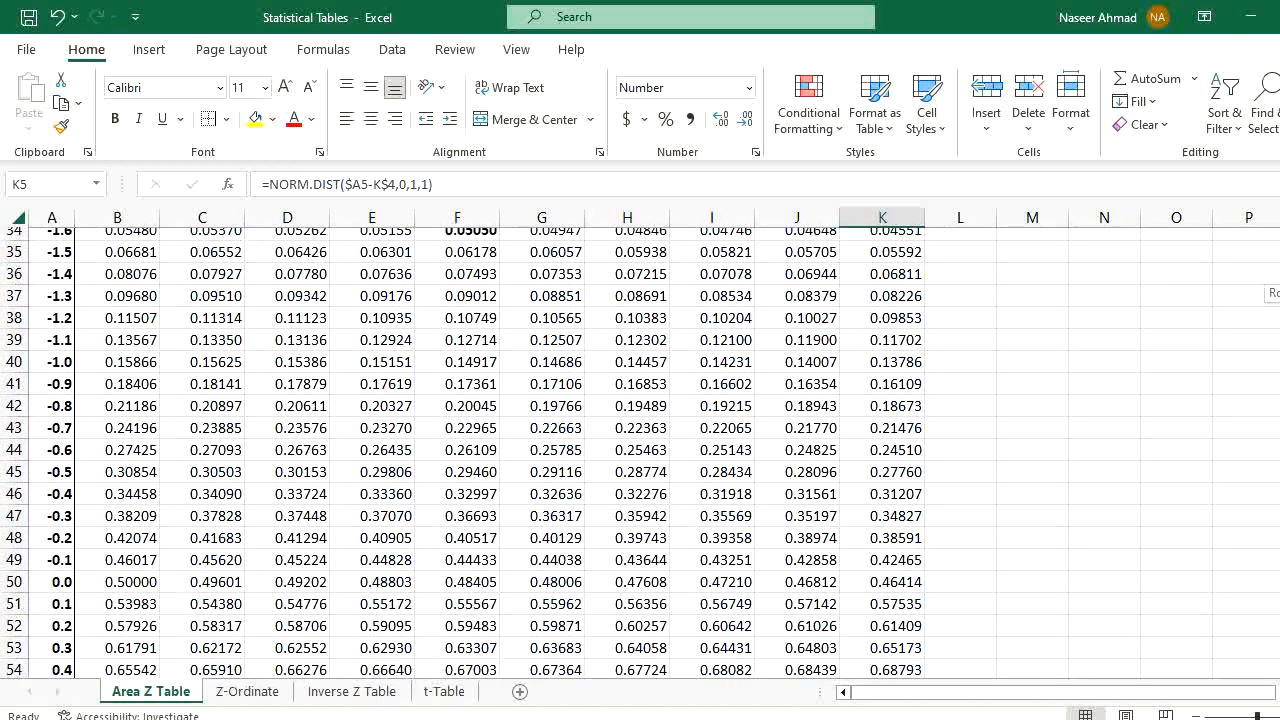
pyautogui.scroll(-1, 640, 450)
pyautogui.scroll(-5, 640, 450)
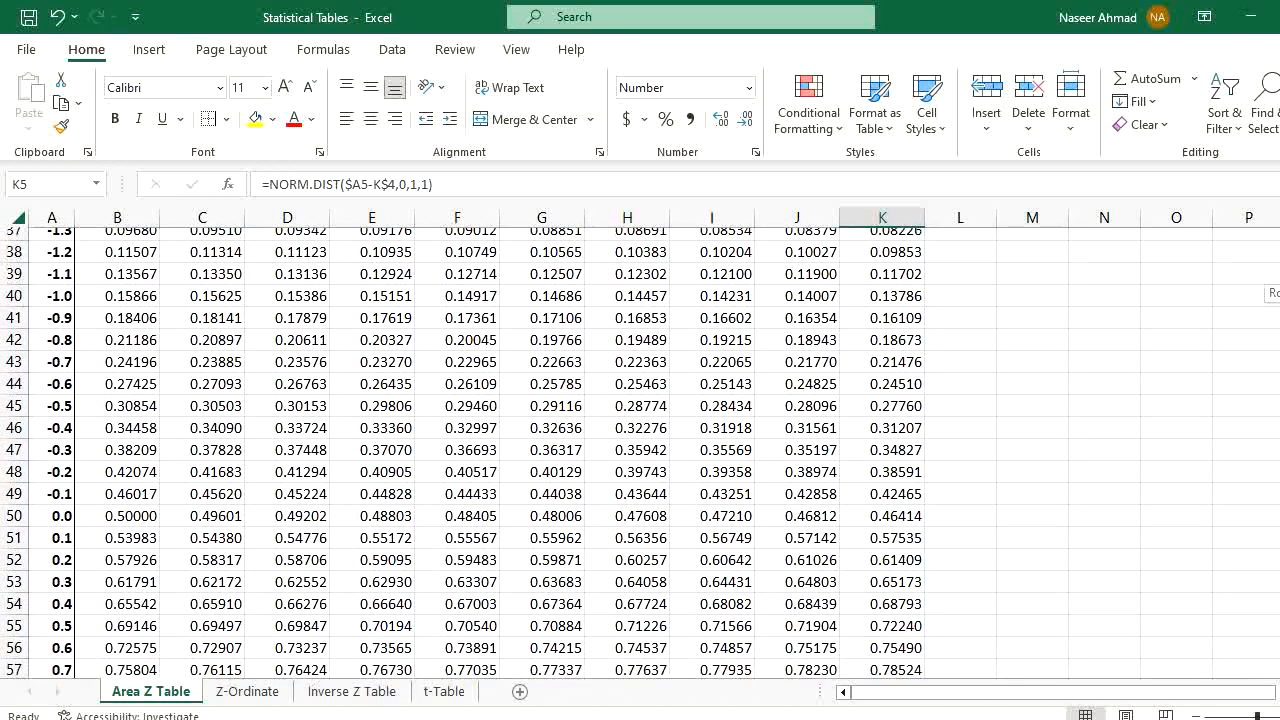
pyautogui.scroll(-2, 302, 512)
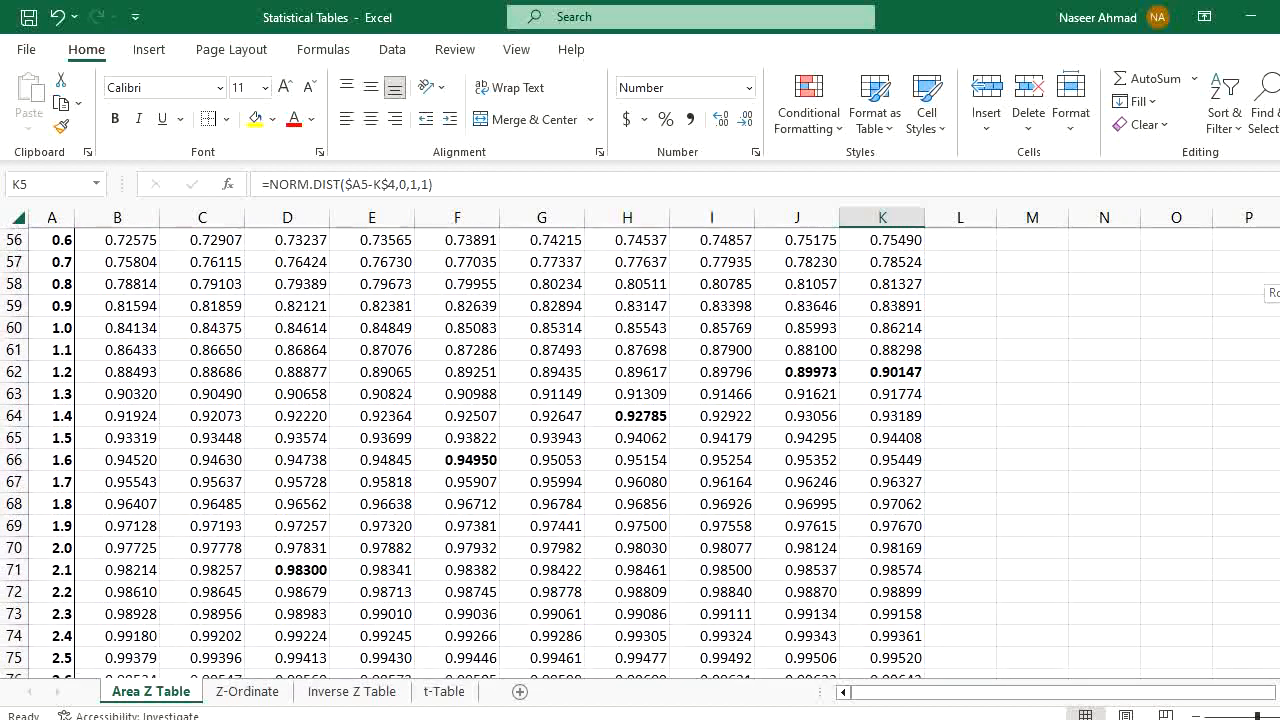
pyautogui.click(73, 525)
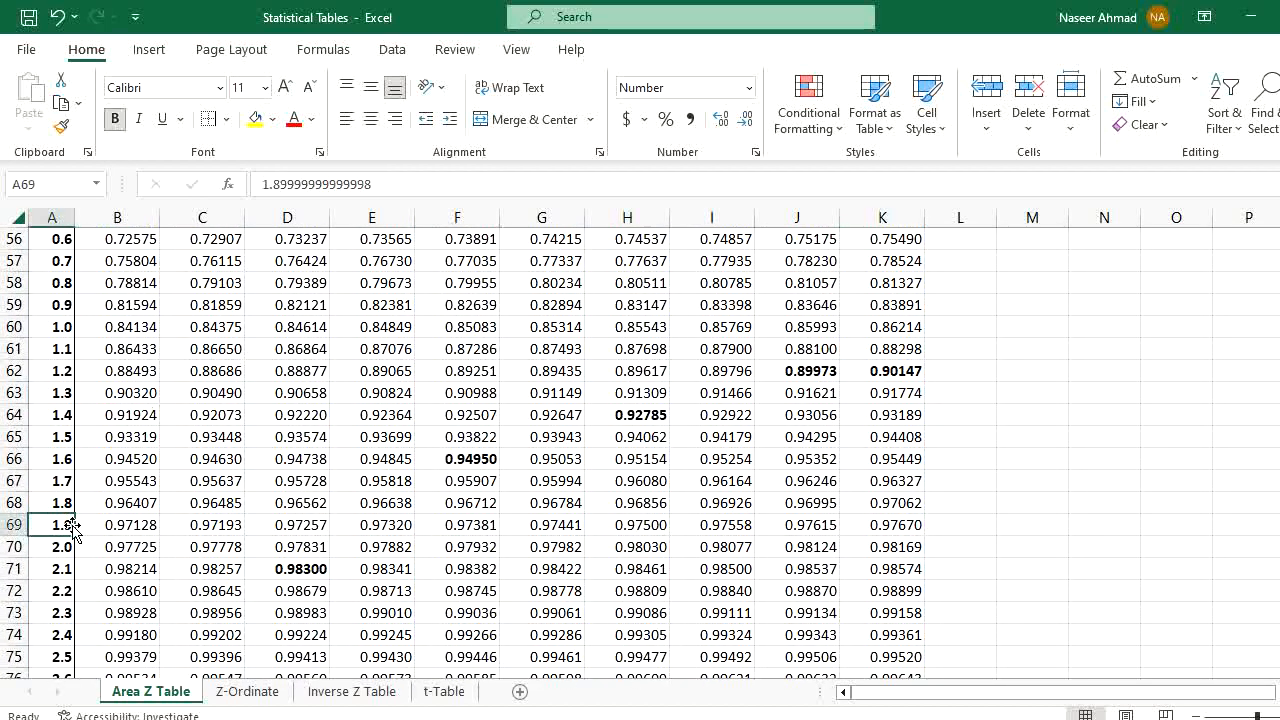
pyautogui.click(145, 530)
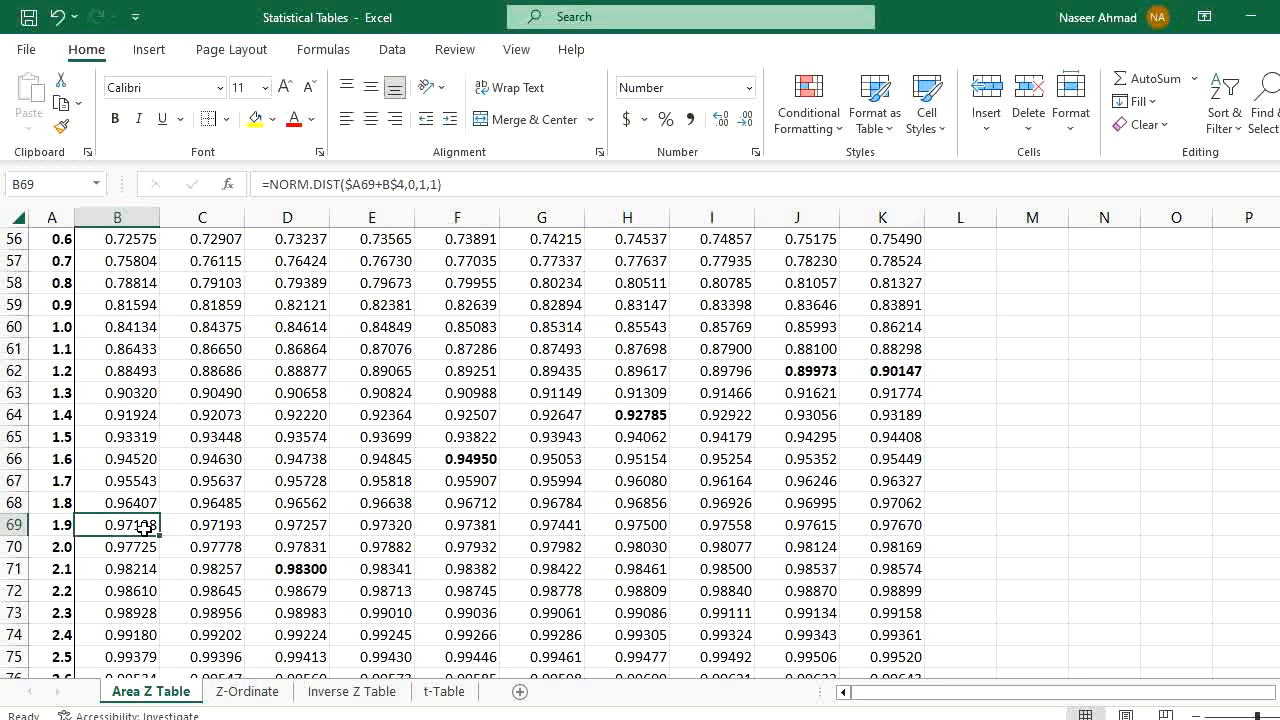
pyautogui.press('Right')
pyautogui.press('Right')
pyautogui.press('Right')
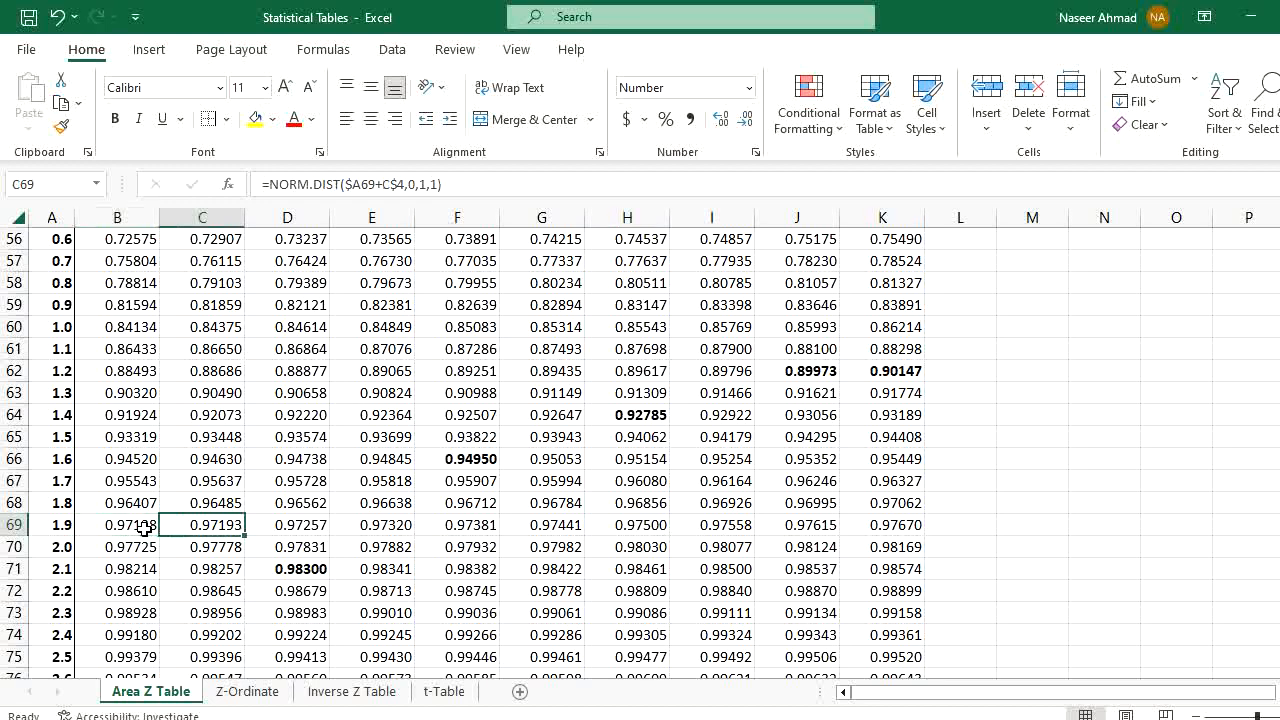
pyautogui.press('Right')
pyautogui.press('Right')
pyautogui.press('Right')
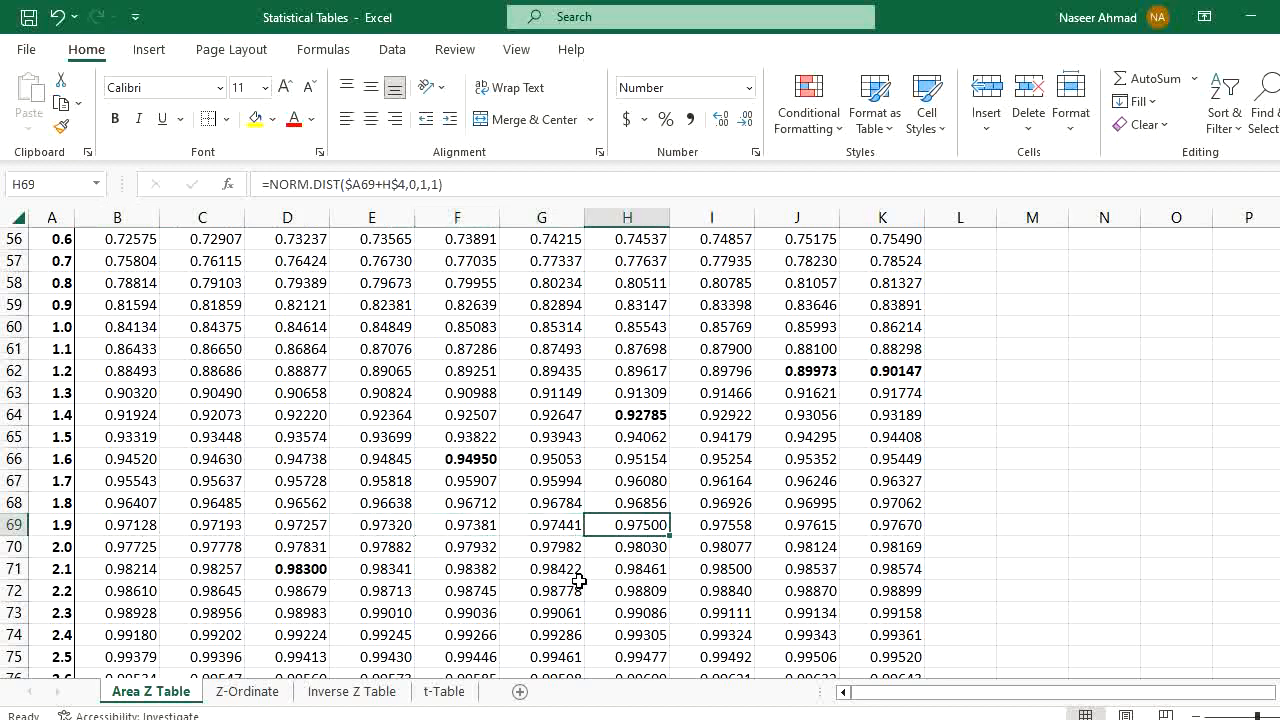
pyautogui.hotkey('ctrl', 'b')
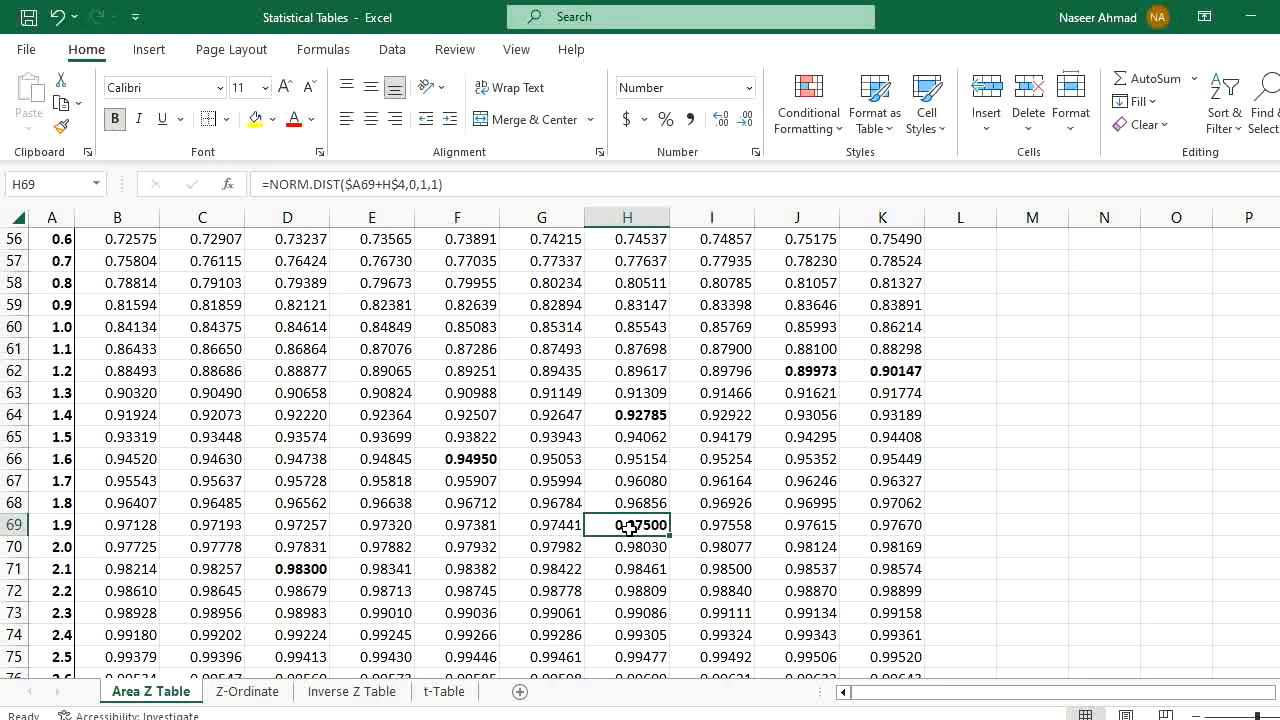
# - Examine the bold entry in cell D71 together with its 2.1 row label in an enlarged view of the sheet
pyautogui.click(297, 572)
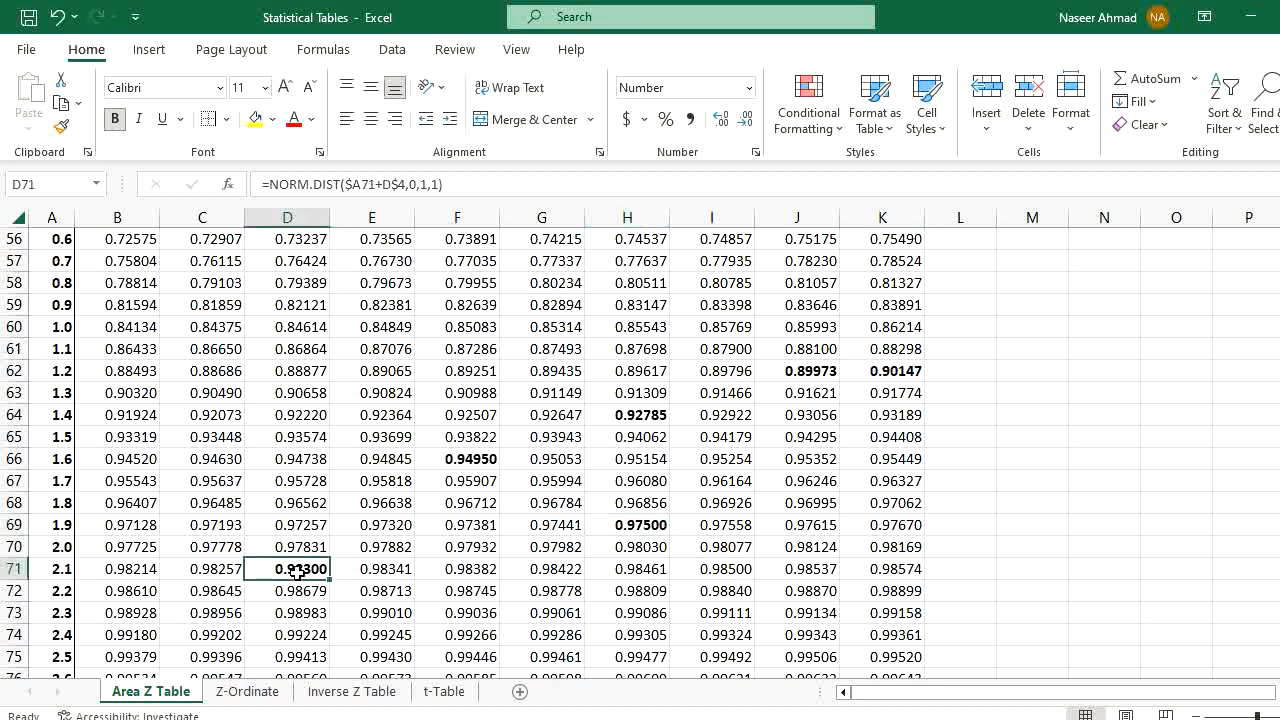
pyautogui.click(1265, 716)
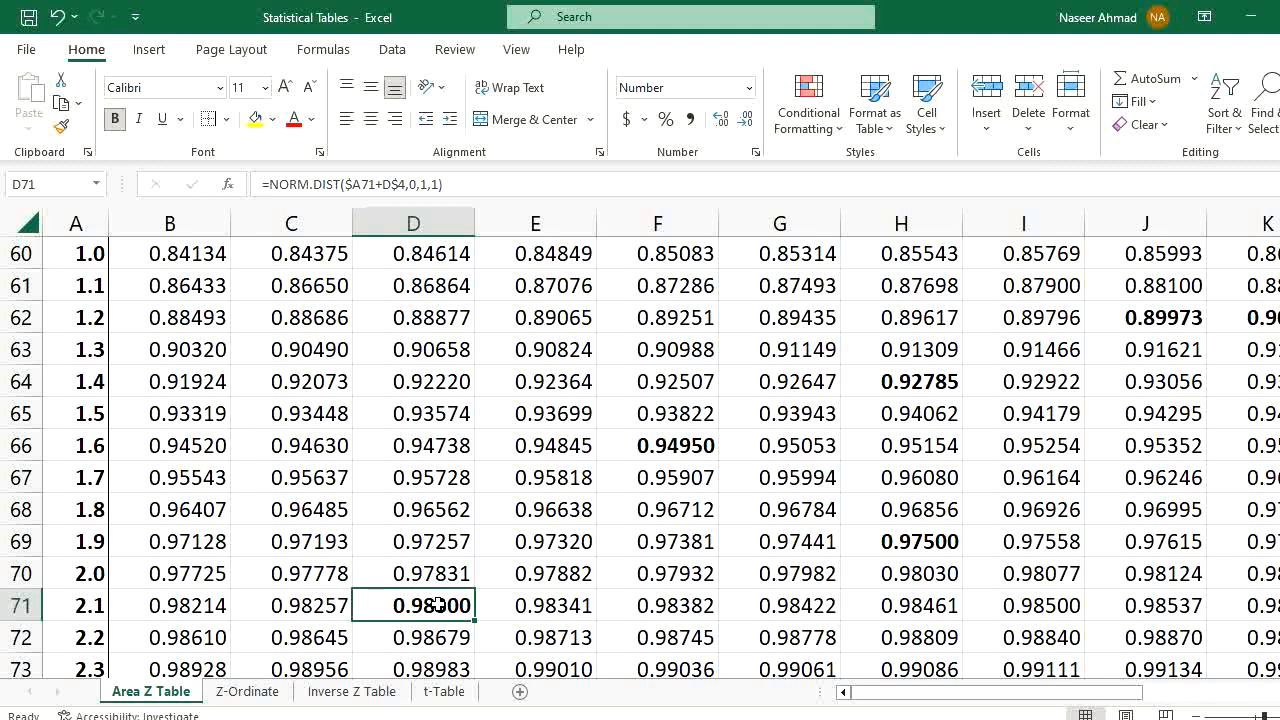
pyautogui.click(92, 607)
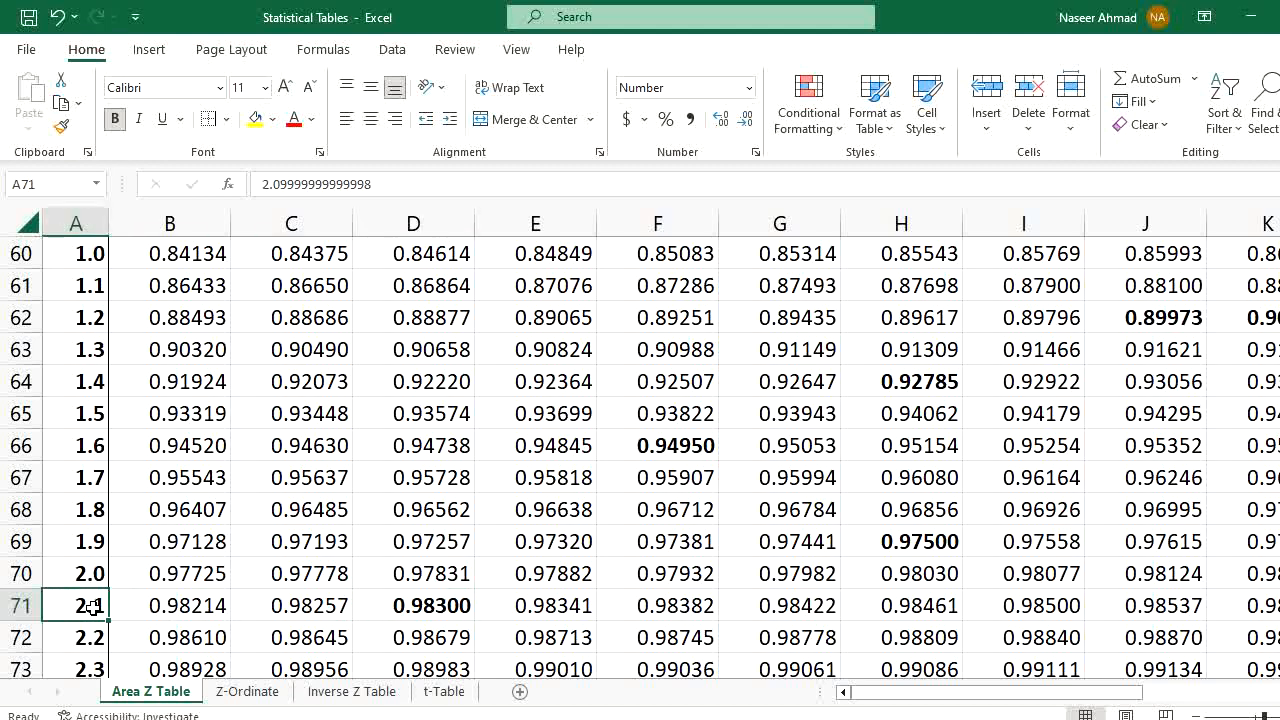
pyautogui.click(430, 608)
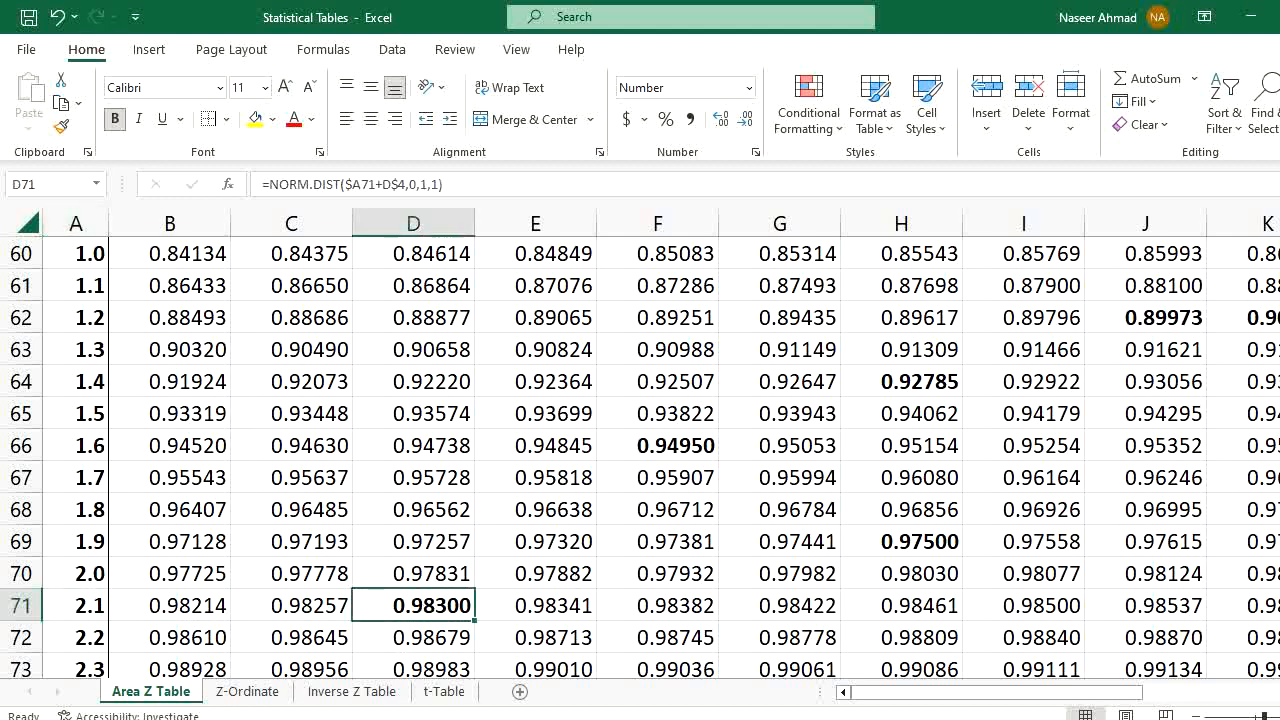
pyautogui.moveTo(1279, 524); pyautogui.dragTo(1279, 522)
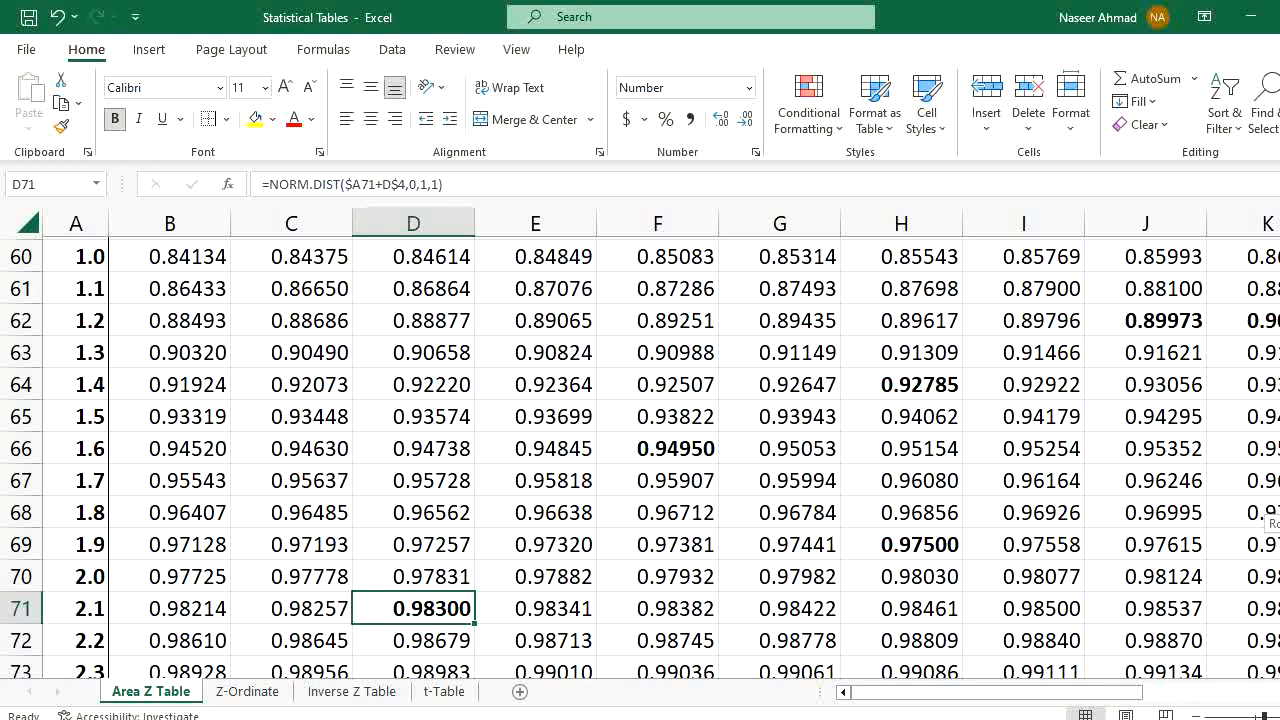
pyautogui.moveTo(1279, 522); pyautogui.dragTo(1279, 525)
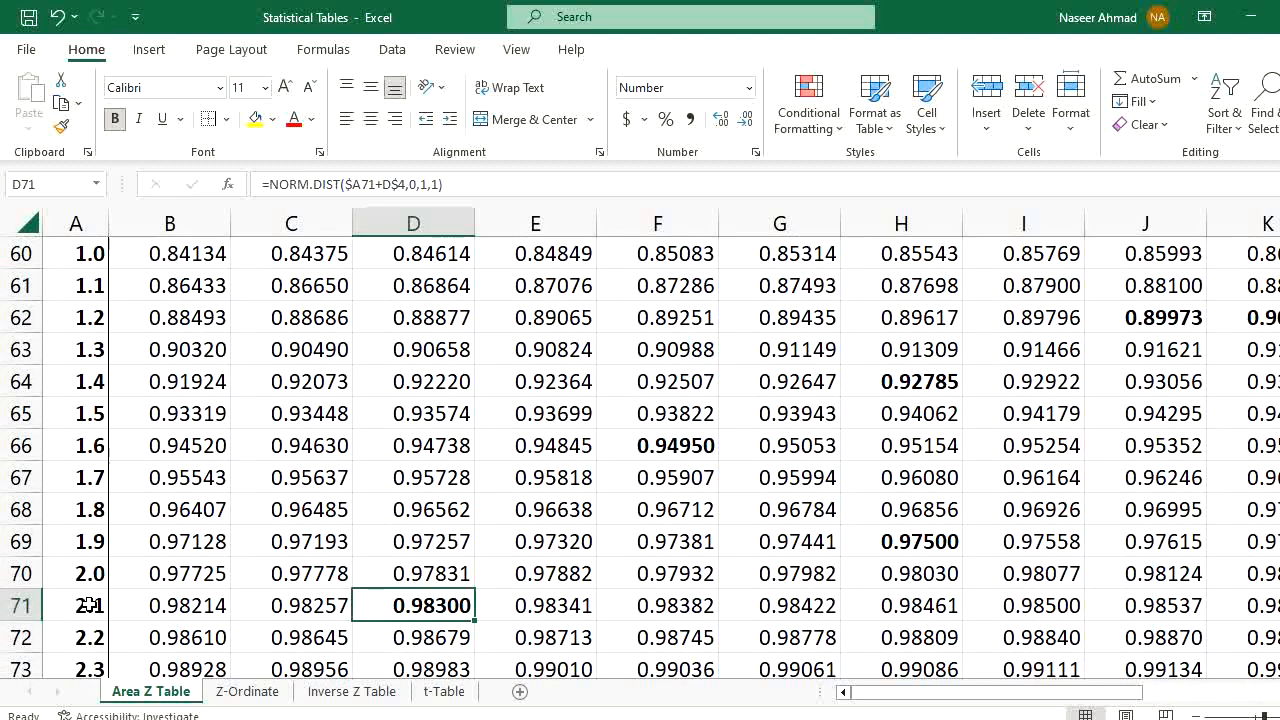
pyautogui.click(90, 606)
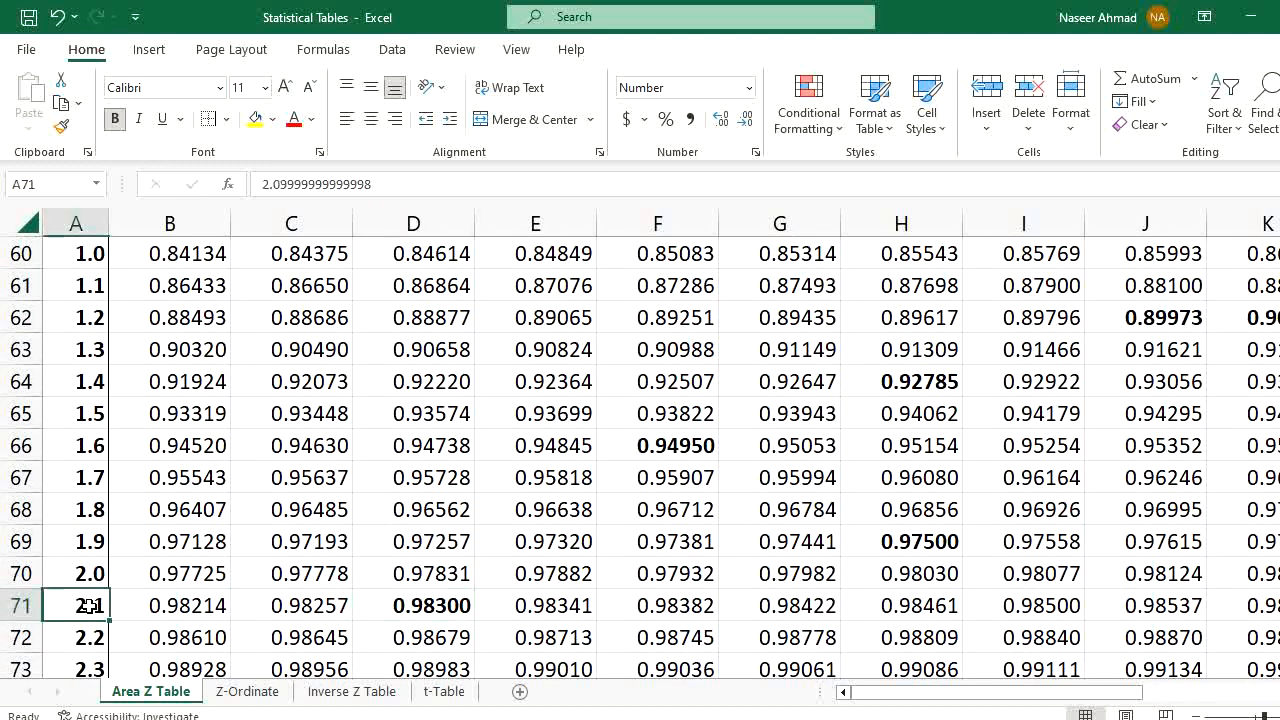
# - Trace the bold entry in F66 to its 1.6 row label in A66 and its 0.04 column heading in F4
pyautogui.click(447, 604)
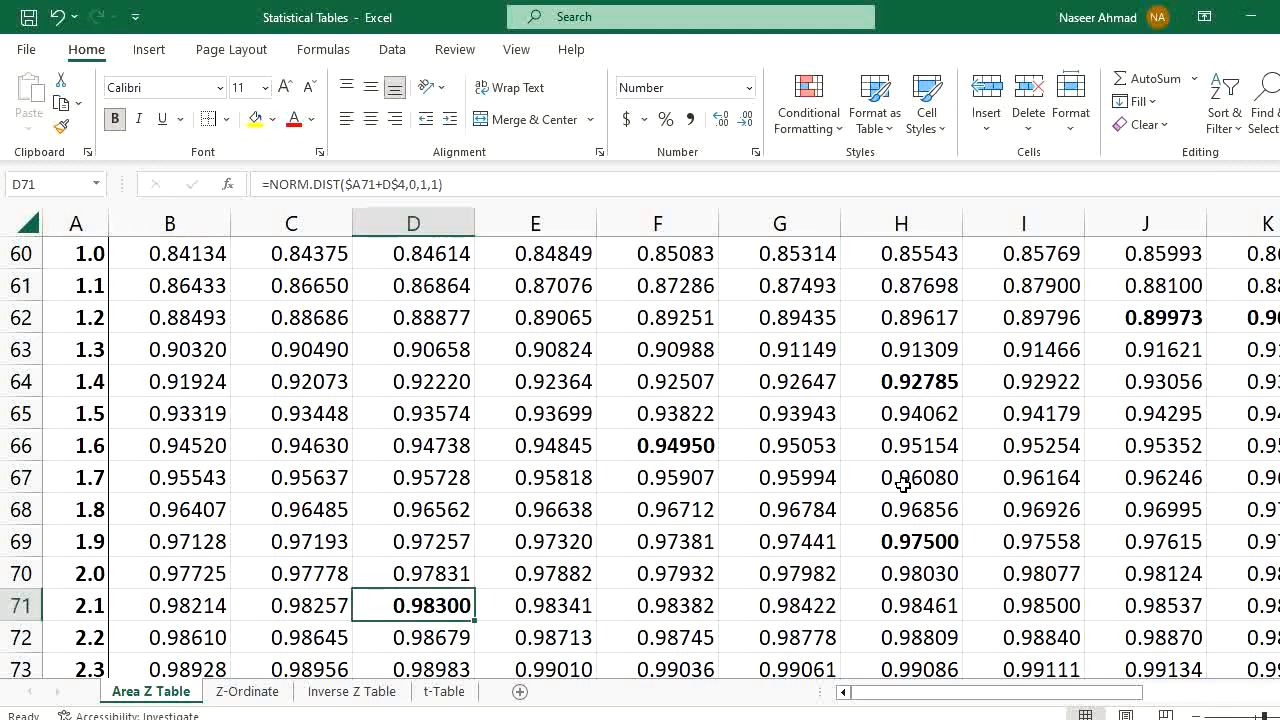
pyautogui.click(678, 446)
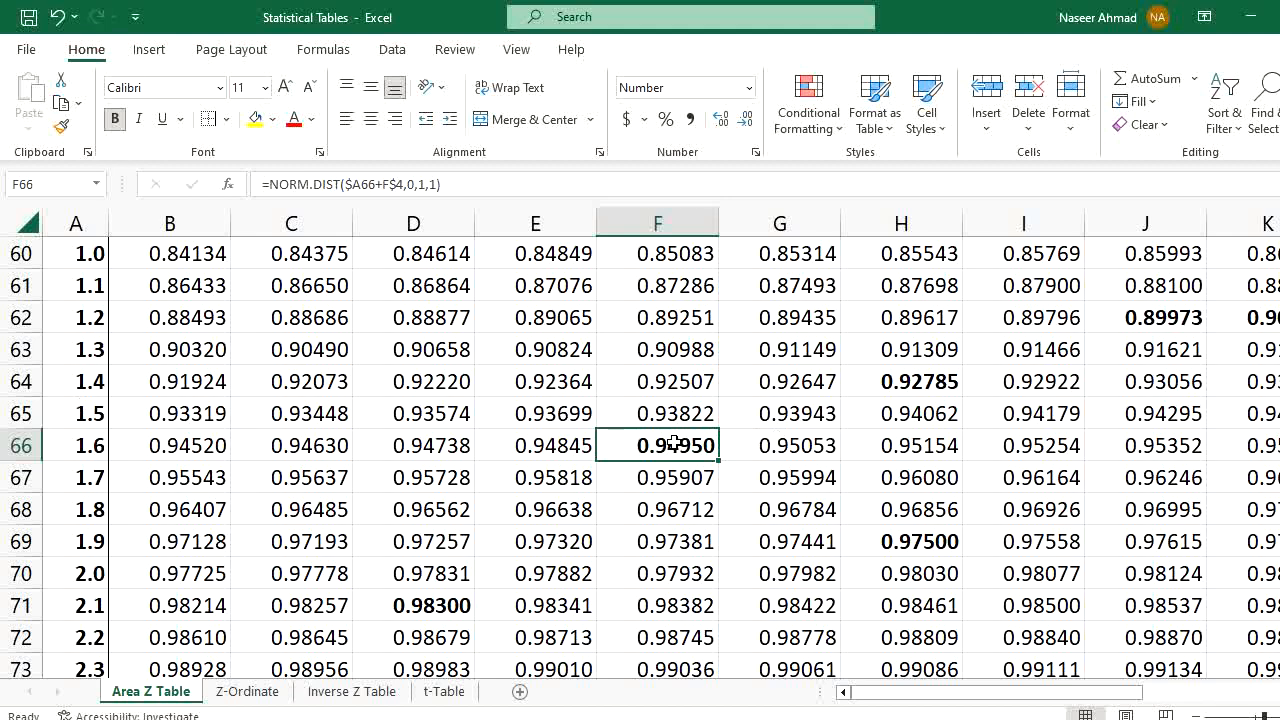
pyautogui.click(86, 446)
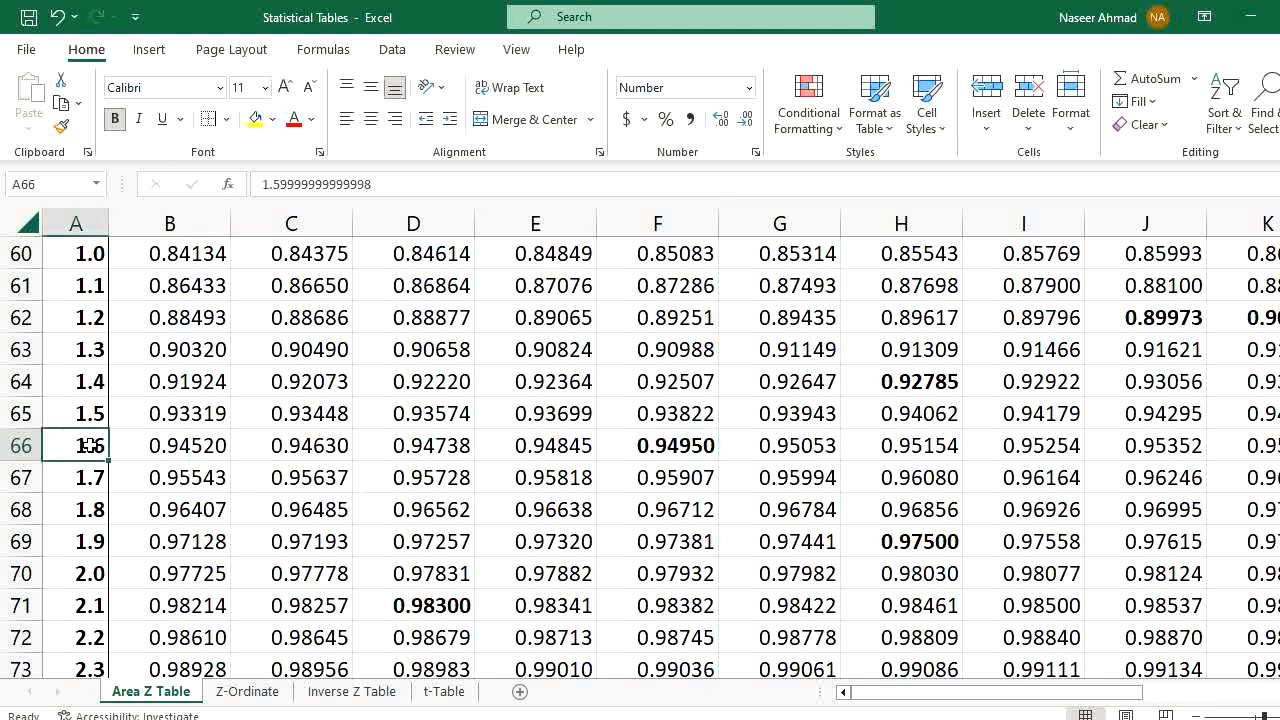
pyautogui.click(655, 446)
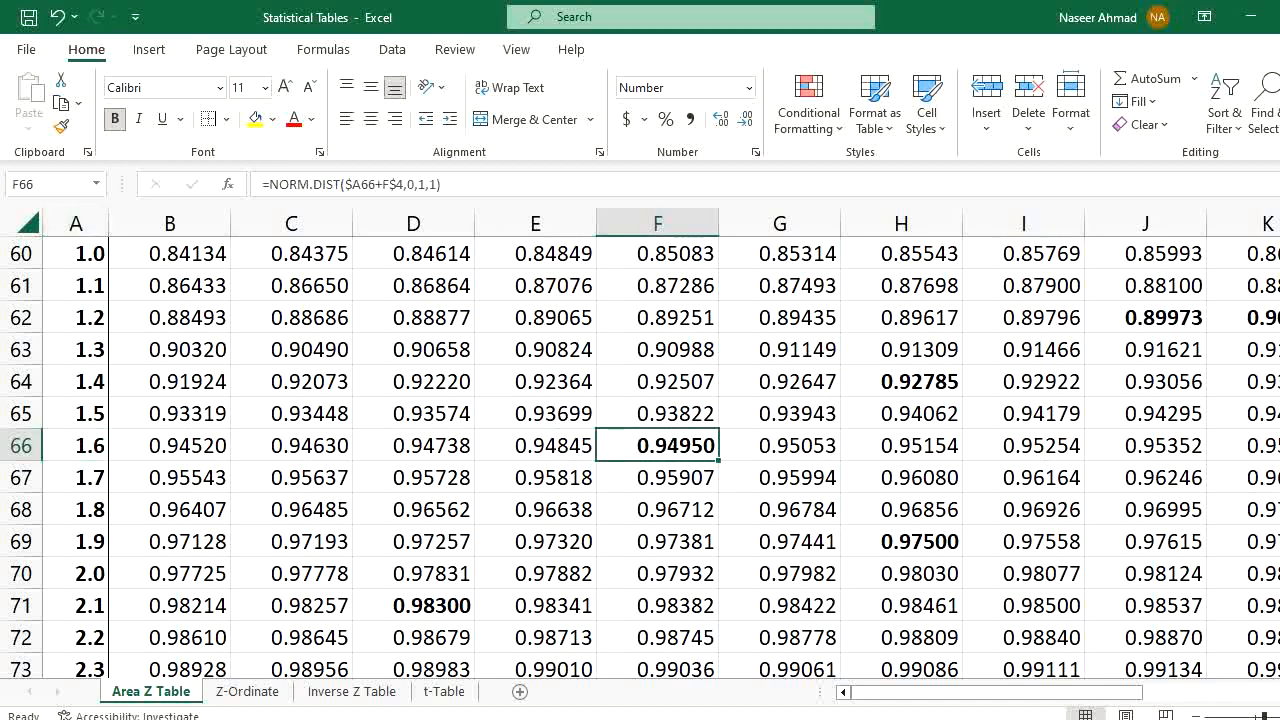
pyautogui.scroll(10, 640, 450)
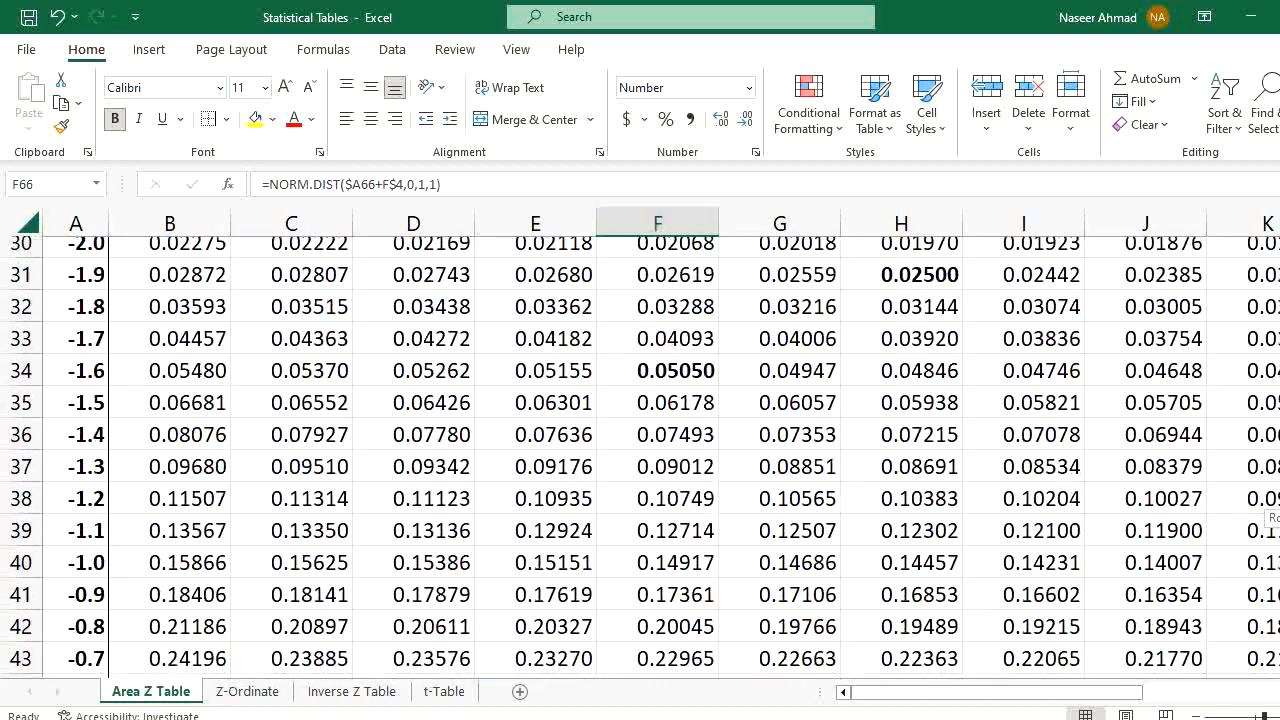
pyautogui.scroll(10, 640, 450)
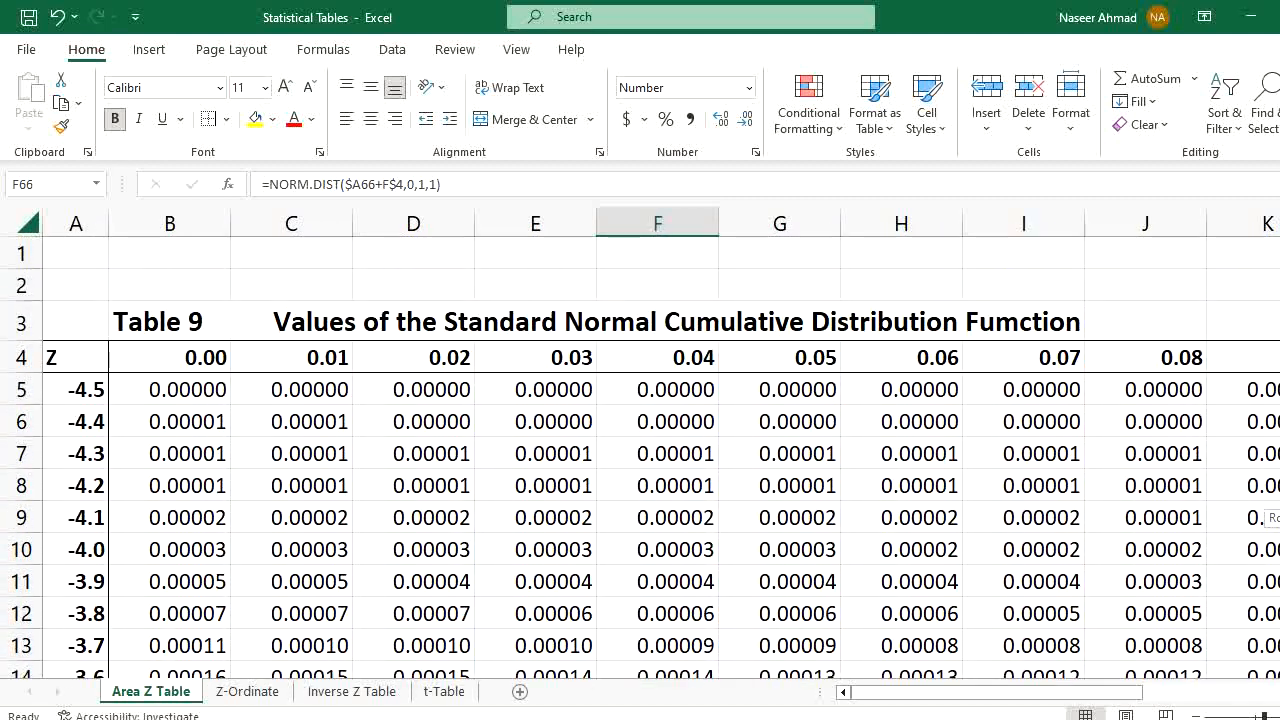
pyautogui.click(664, 360)
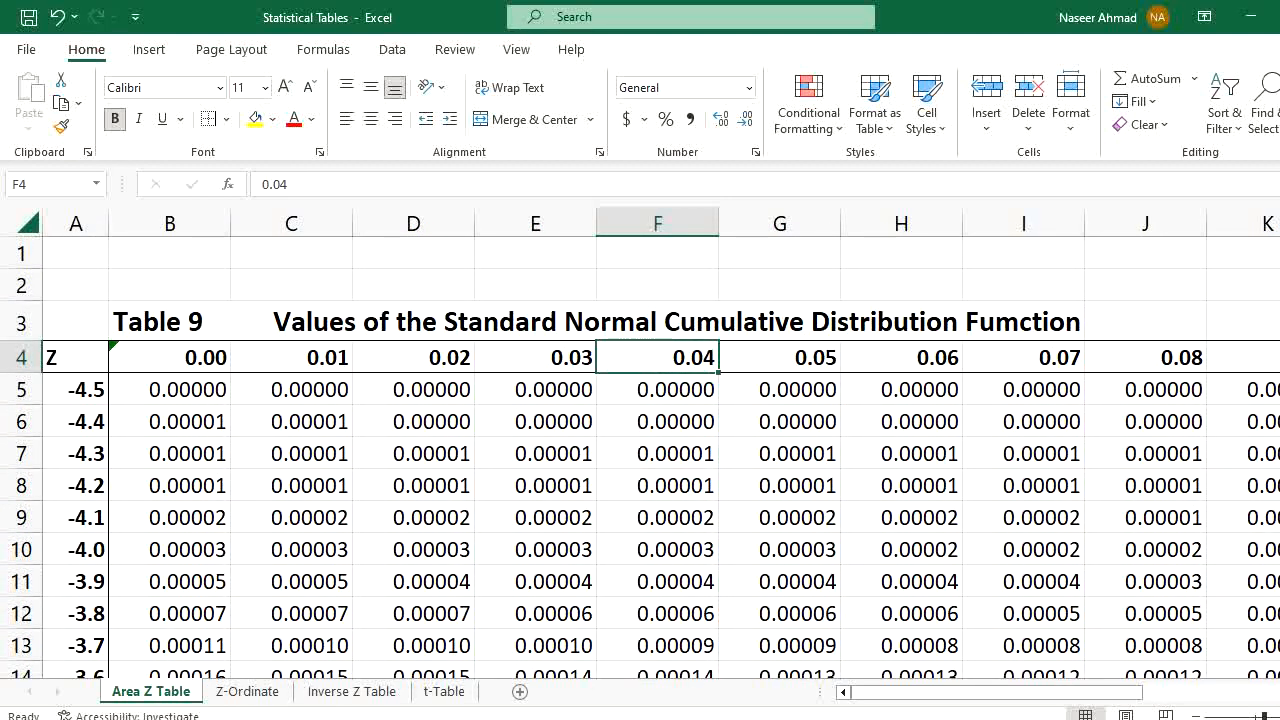
pyautogui.scroll(-16, 640, 450)
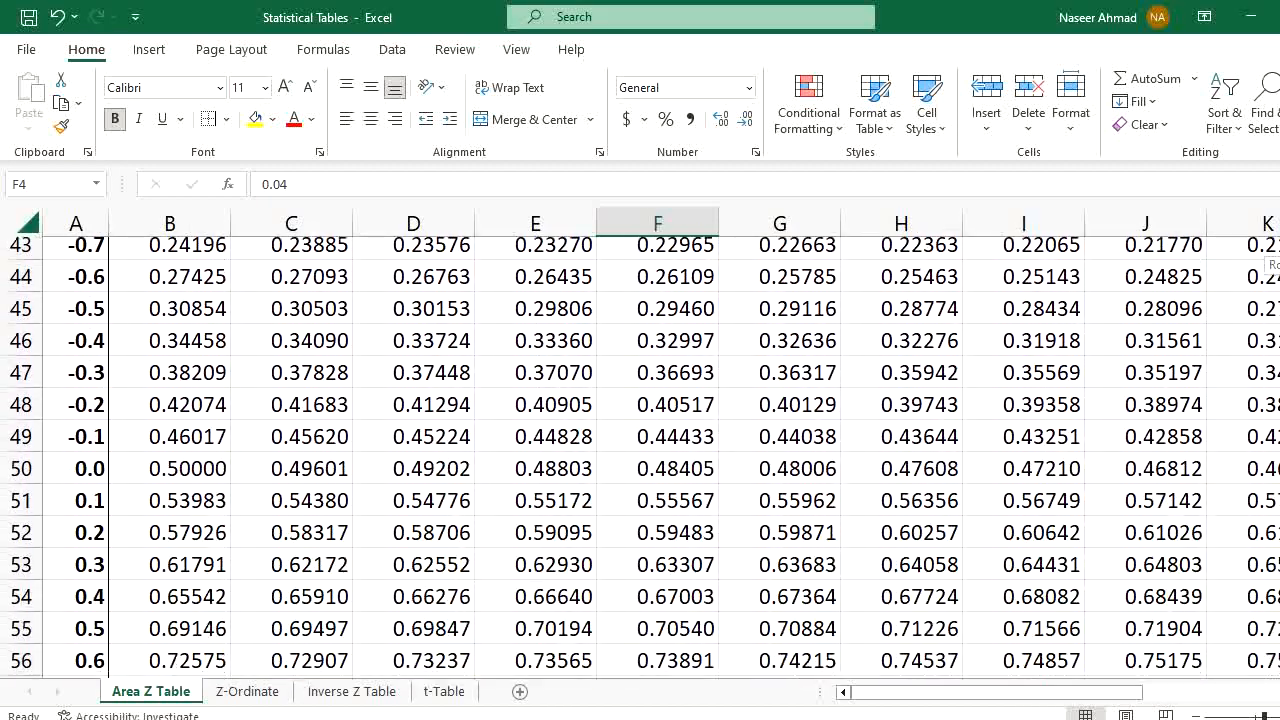
pyautogui.scroll(-2, 640, 450)
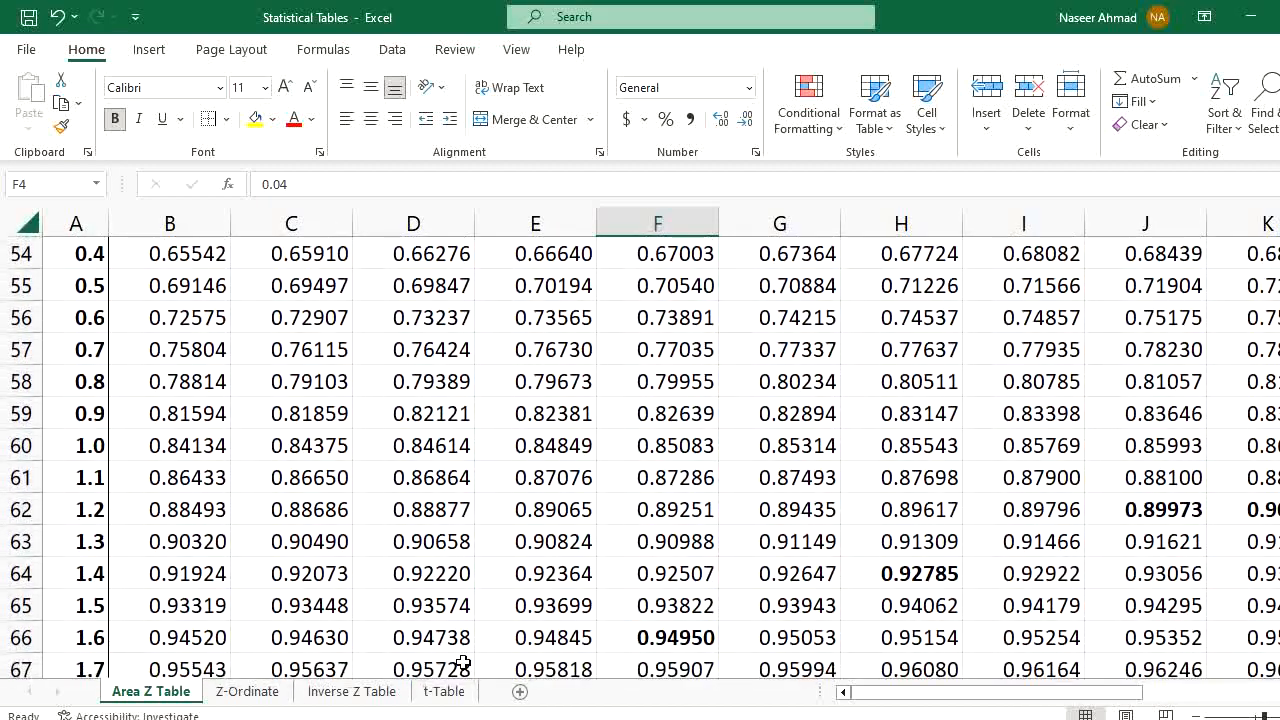
# - Add a new worksheet after Area Z Table and enter the heading Z in B2 and the value -4.5 in B3
pyautogui.click(519, 692)
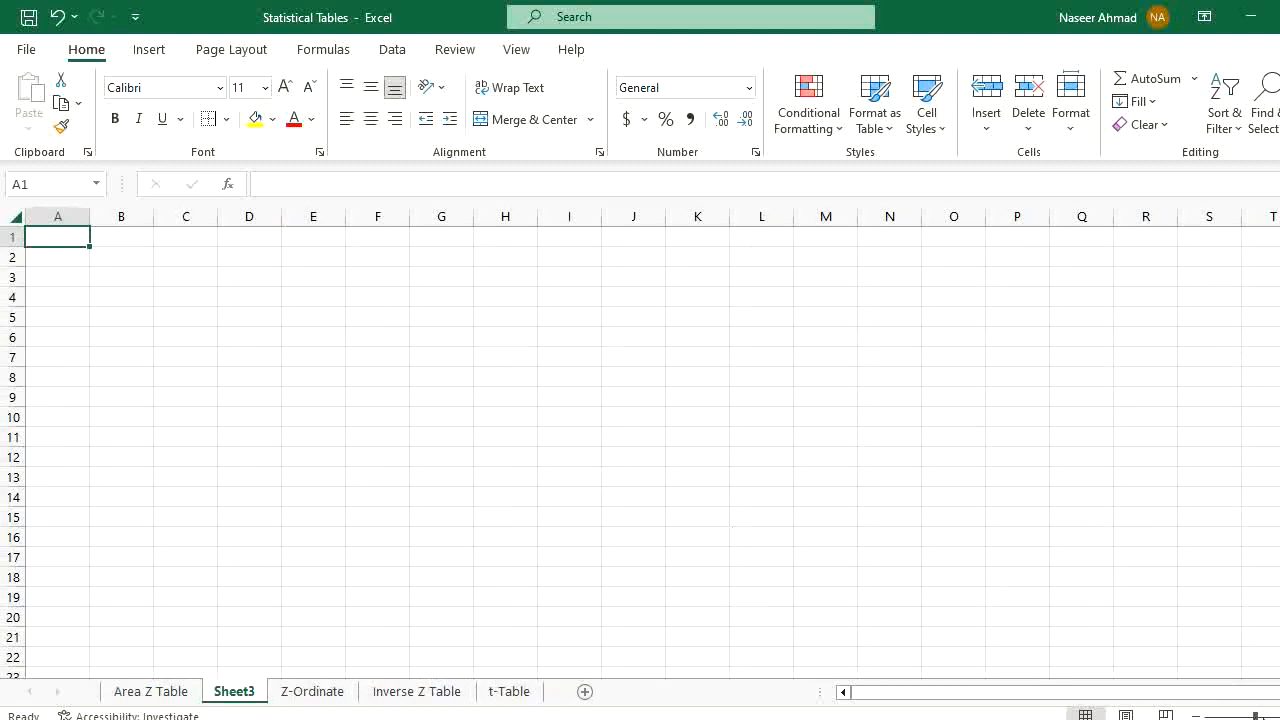
pyautogui.click(1262, 715)
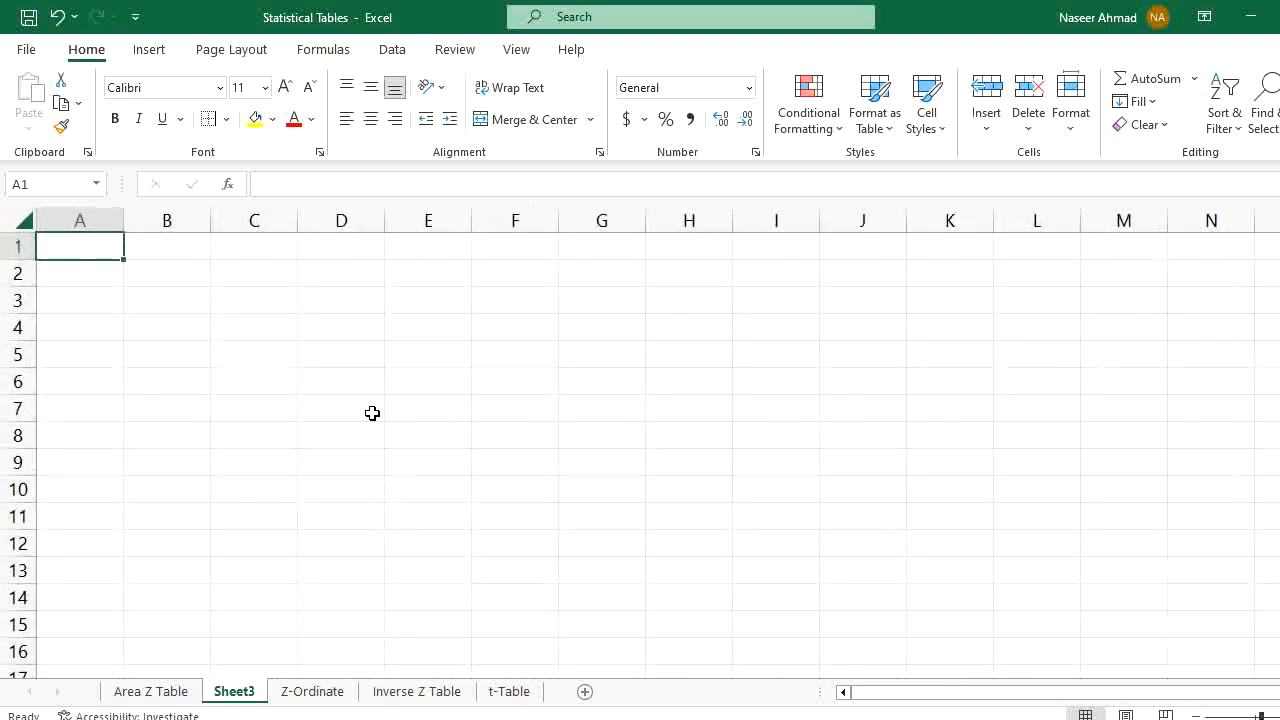
pyautogui.click(136, 284)
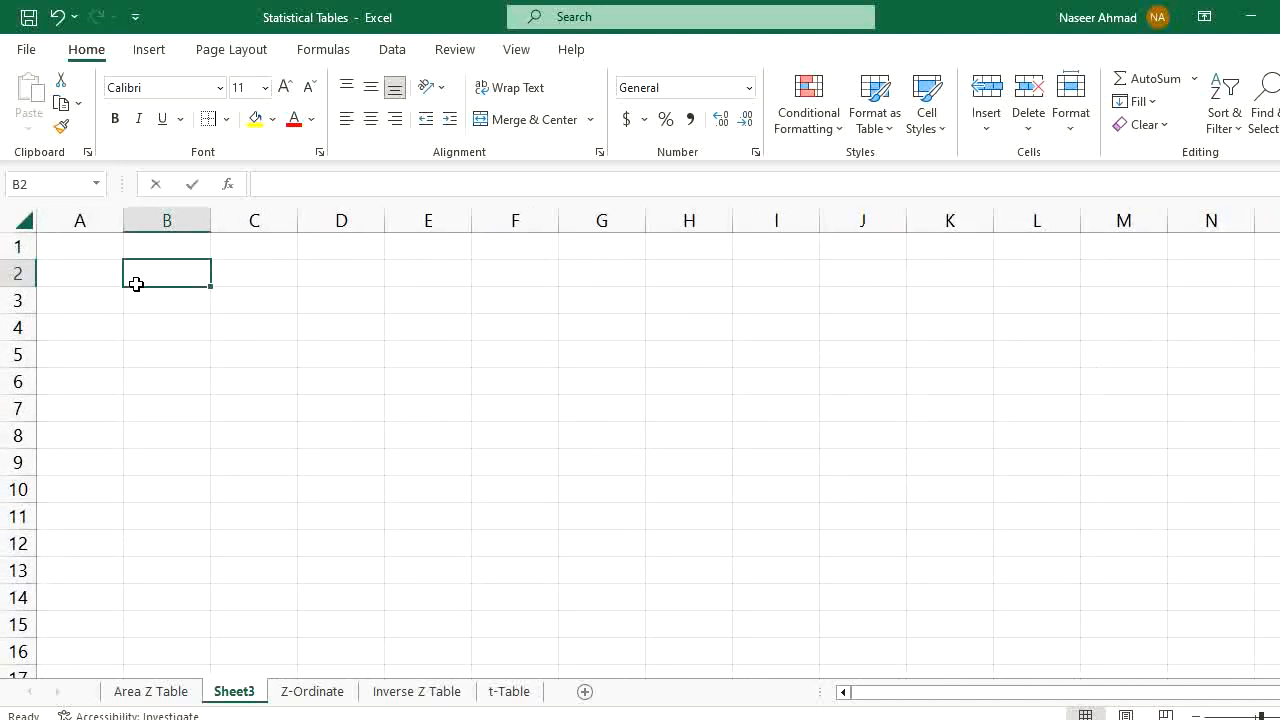
pyautogui.write('Z')
pyautogui.press('Return')
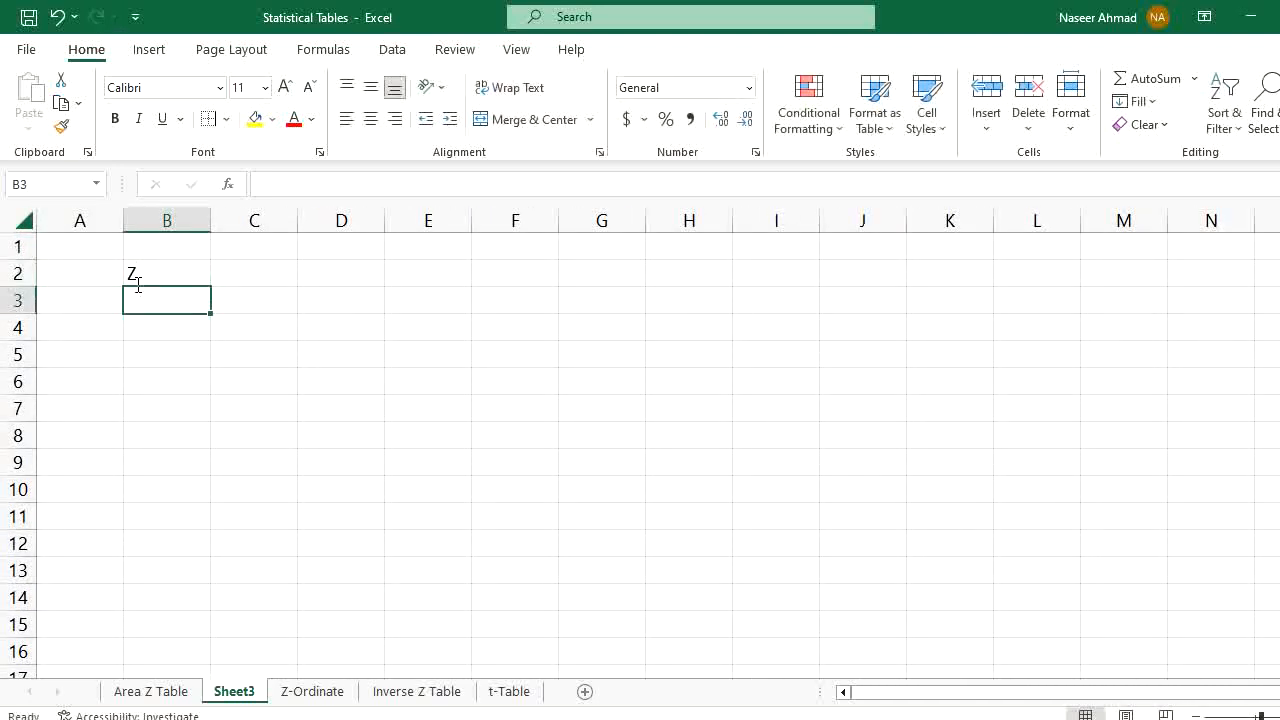
pyautogui.write('-')
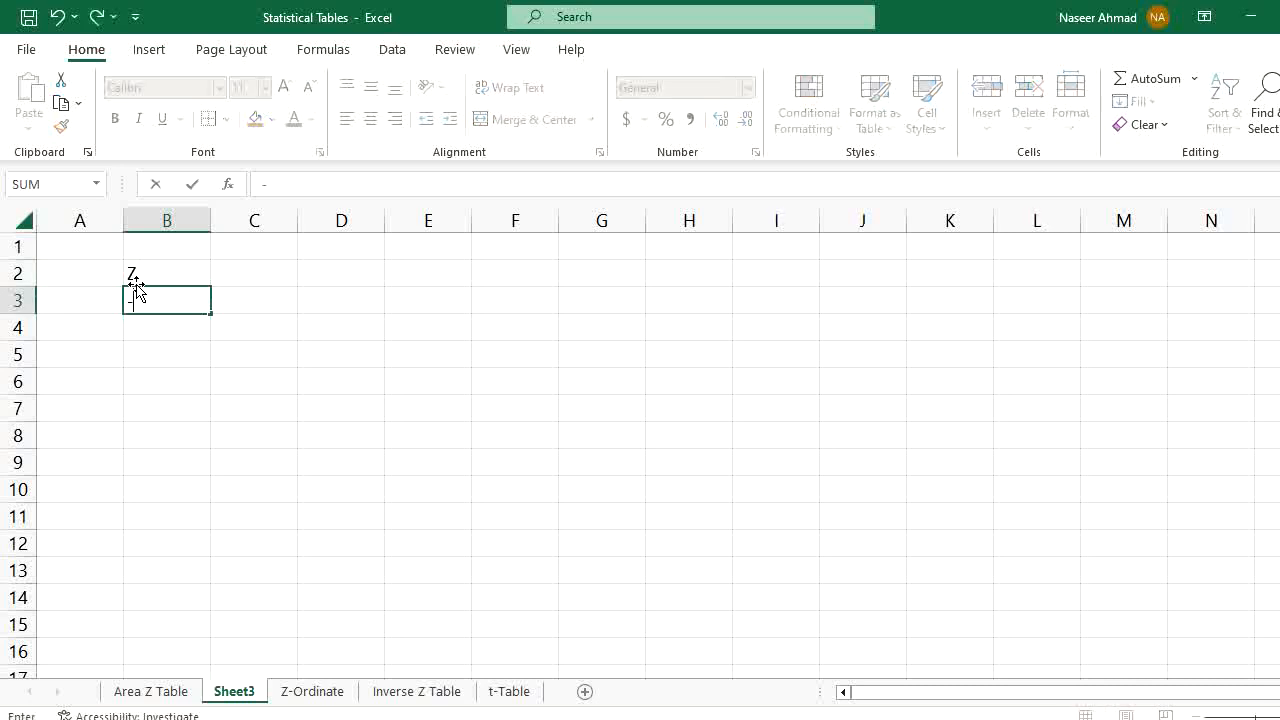
pyautogui.write('4.5')
pyautogui.press('Return')
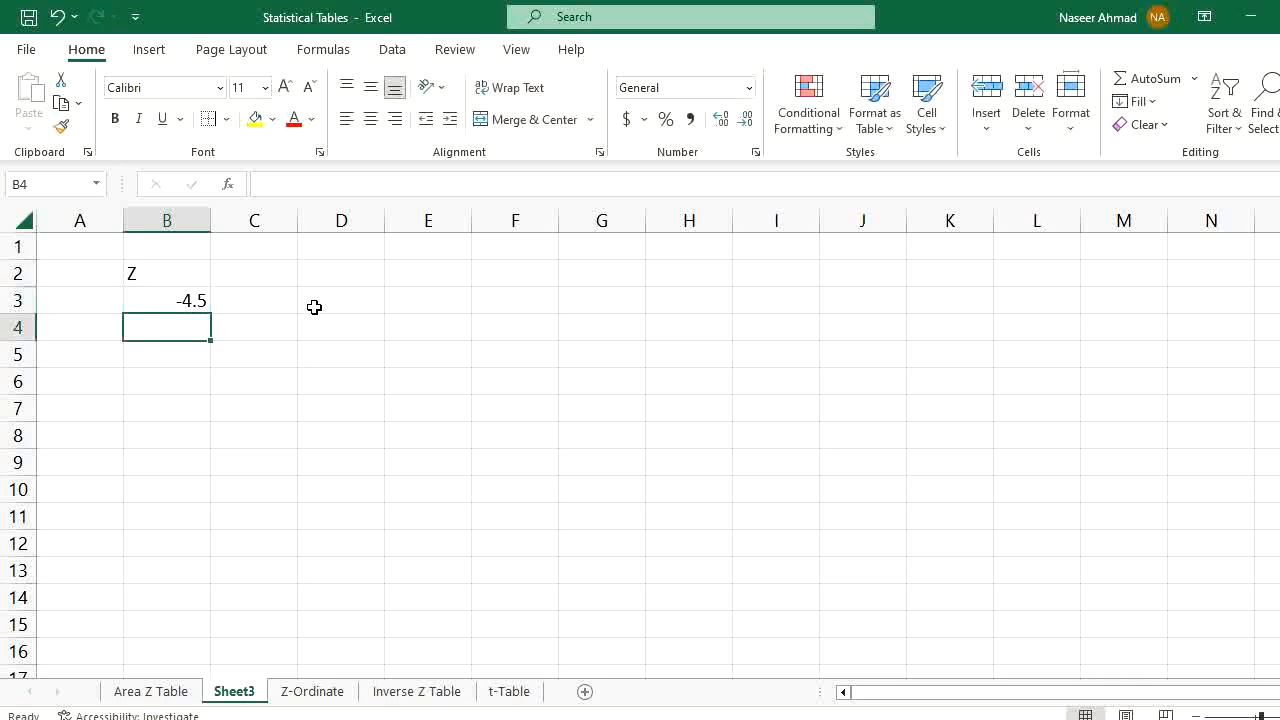
# - Enter .00 in C2 and .01 in D2, and extend the series across row 2 to 0.09 in L2
pyautogui.click(260, 277)
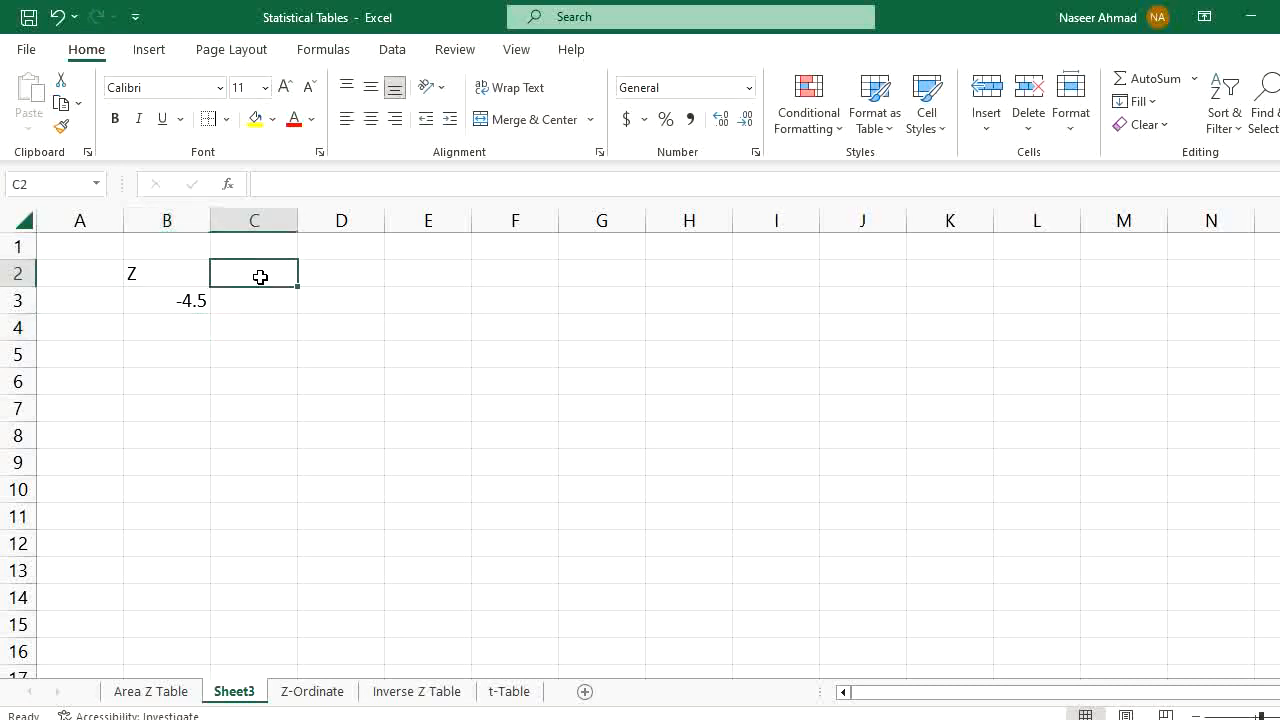
pyautogui.write('.00')
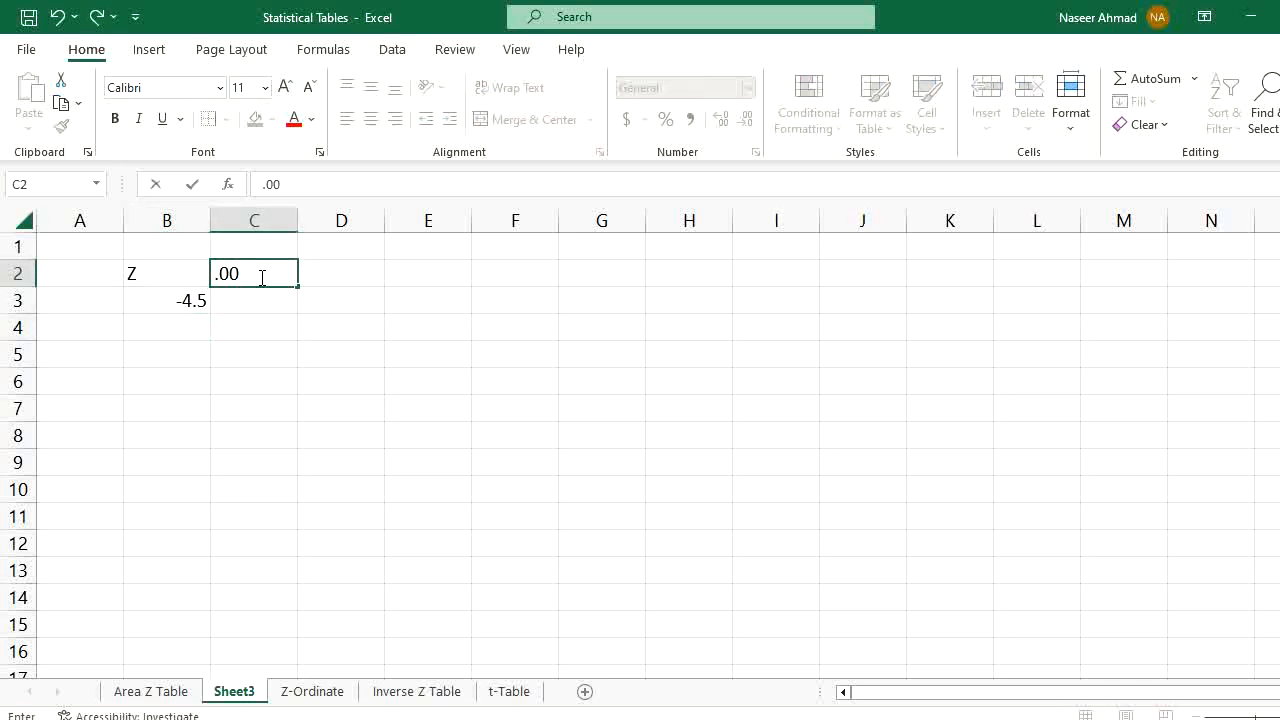
pyautogui.press('Tab')
pyautogui.write('.01')
pyautogui.press('Tab')
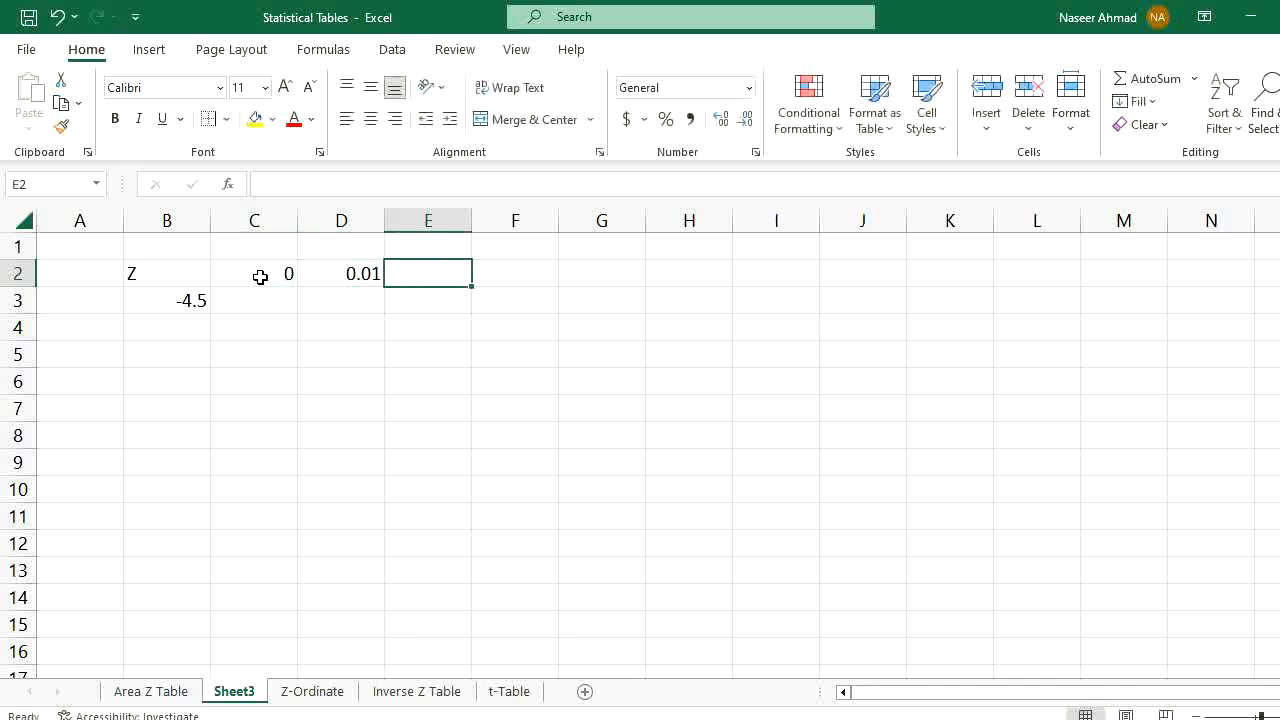
pyautogui.moveTo(260, 277); pyautogui.dragTo(340, 273)
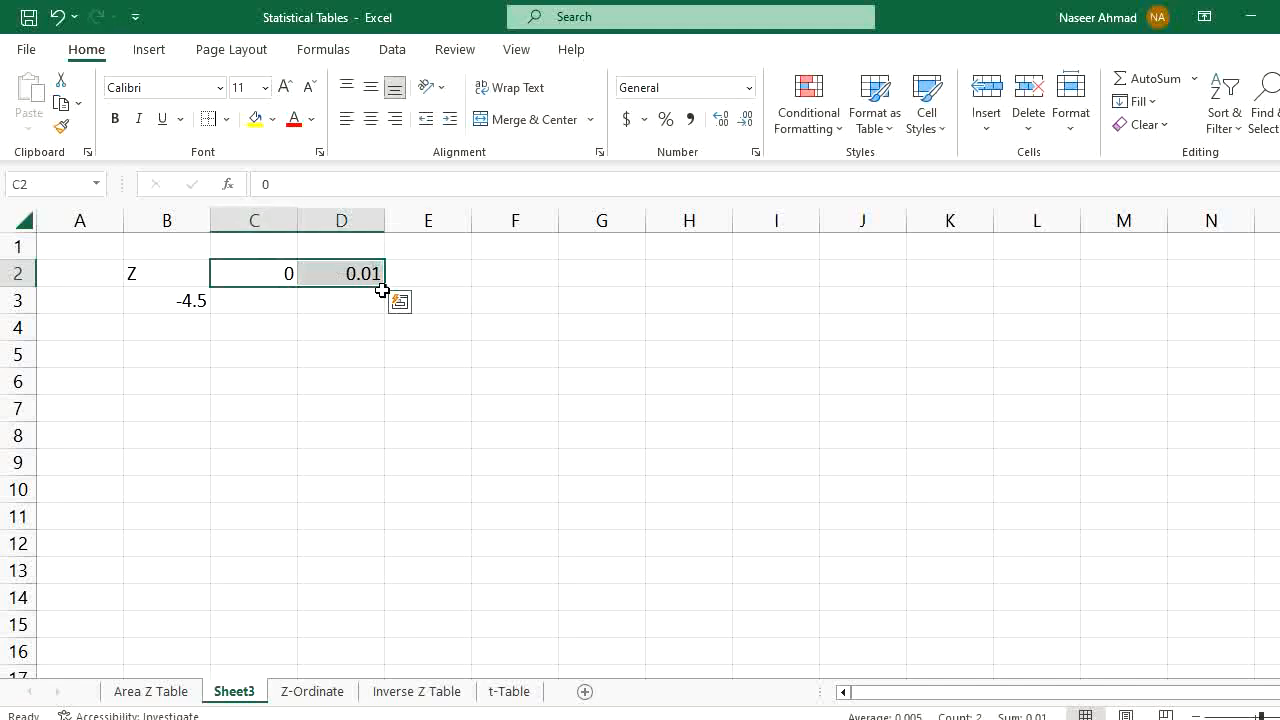
pyautogui.moveTo(381, 287); pyautogui.dragTo(1080, 292)
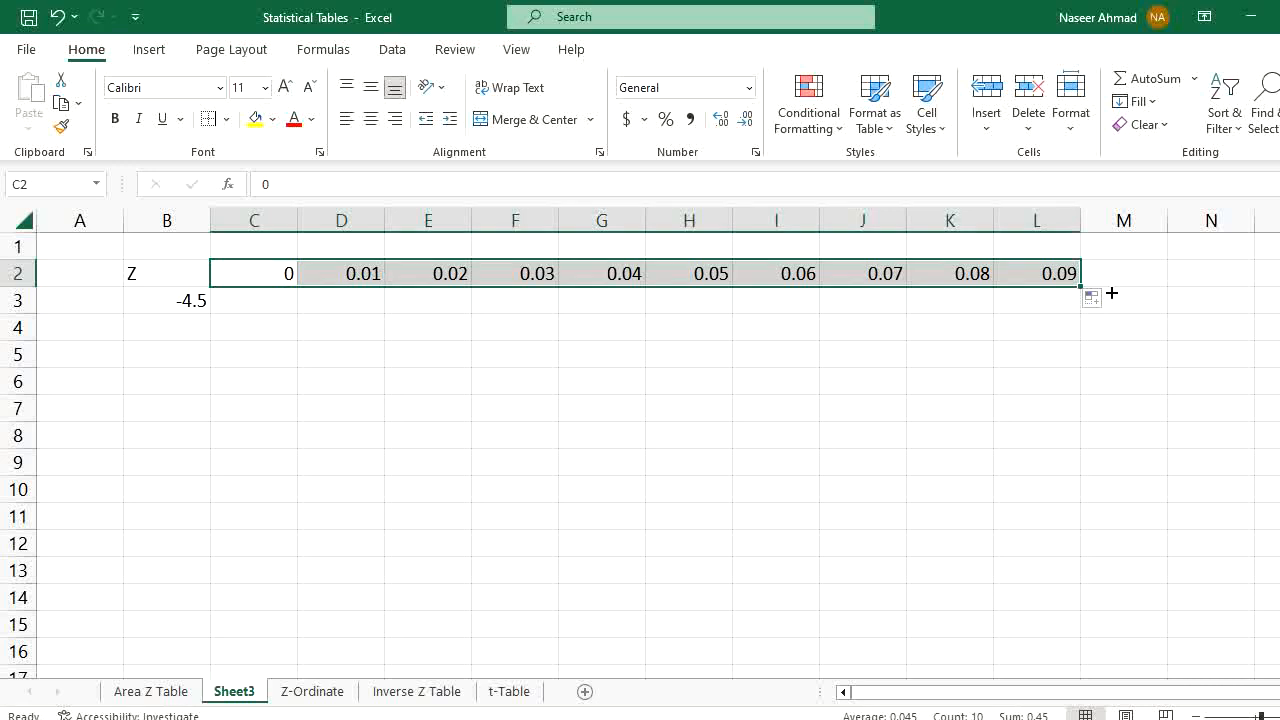
pyautogui.click(434, 308)
# - Enter -4.4 in B4 and extend the z series from B3:B4 down column B to 4.5 in B93
pyautogui.click(178, 319)
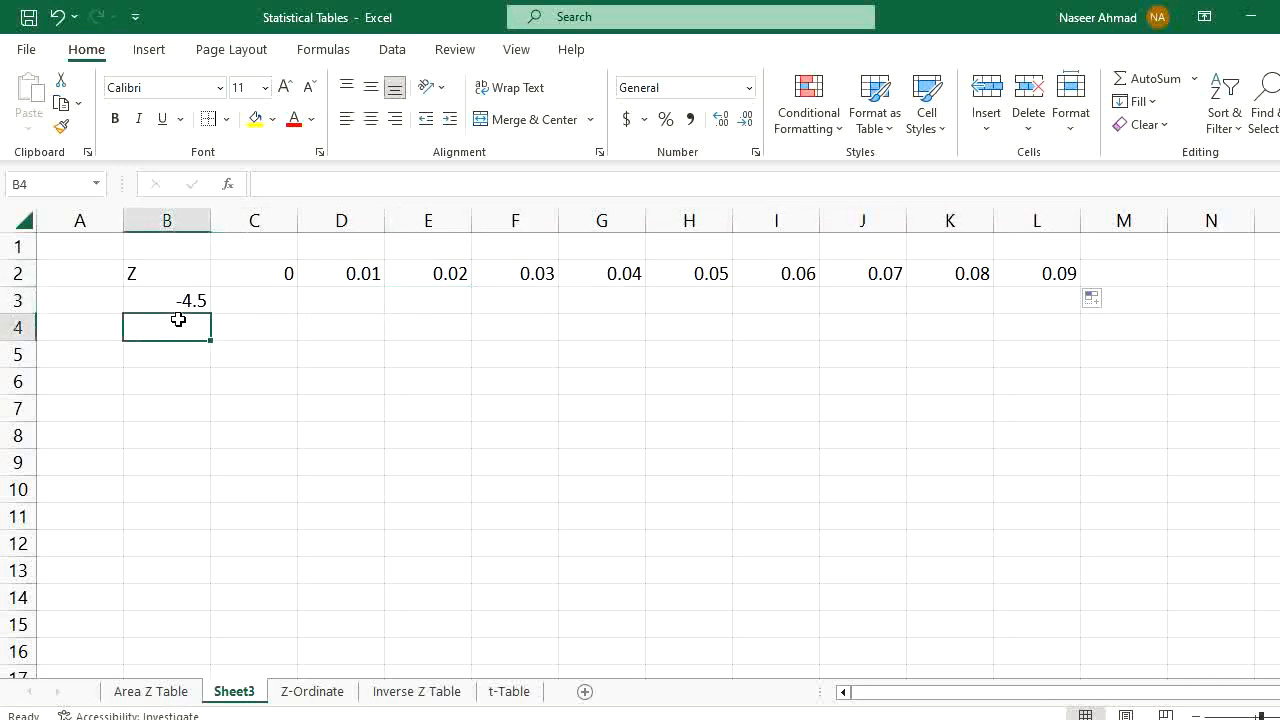
pyautogui.write('-')
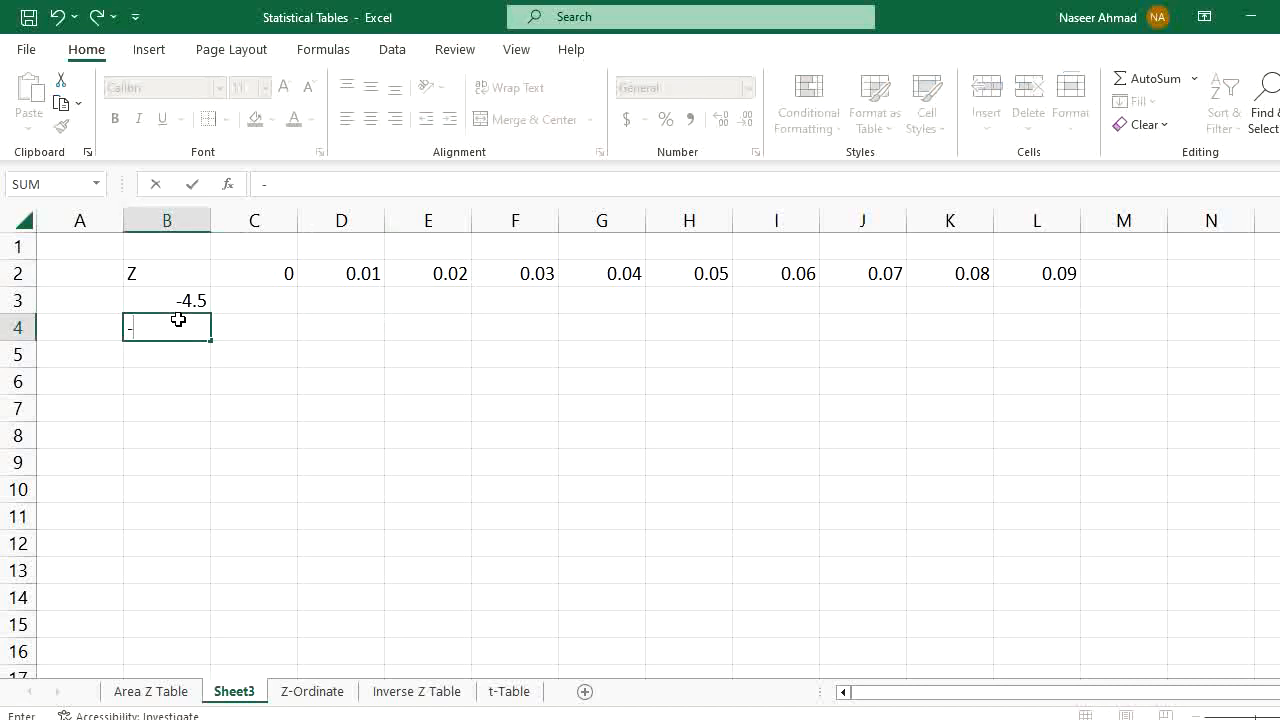
pyautogui.write('4.4')
pyautogui.press('Return')
pyautogui.moveTo(194, 300)
pyautogui.mouseDown()
pyautogui.moveTo(193, 714)
pyautogui.moveTo(177, 489)
pyautogui.moveTo(178, 502)
pyautogui.mouseUp()
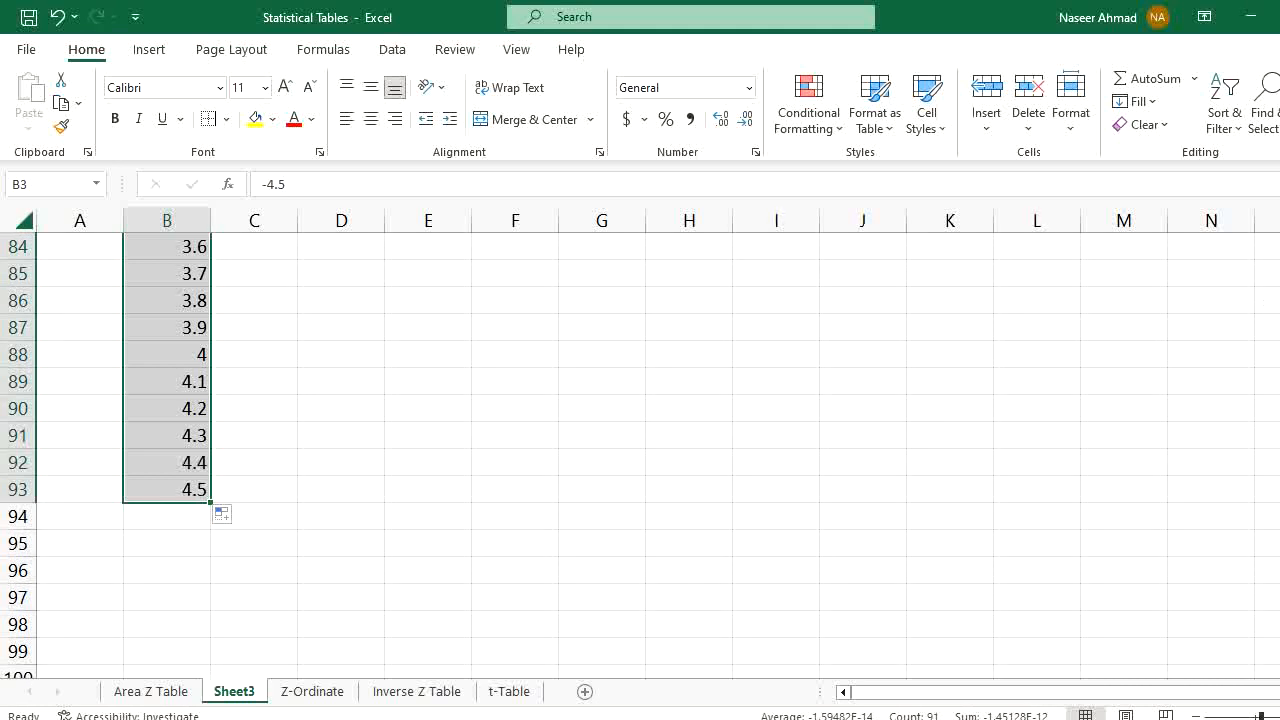
pyautogui.scroll(5, 640, 450)
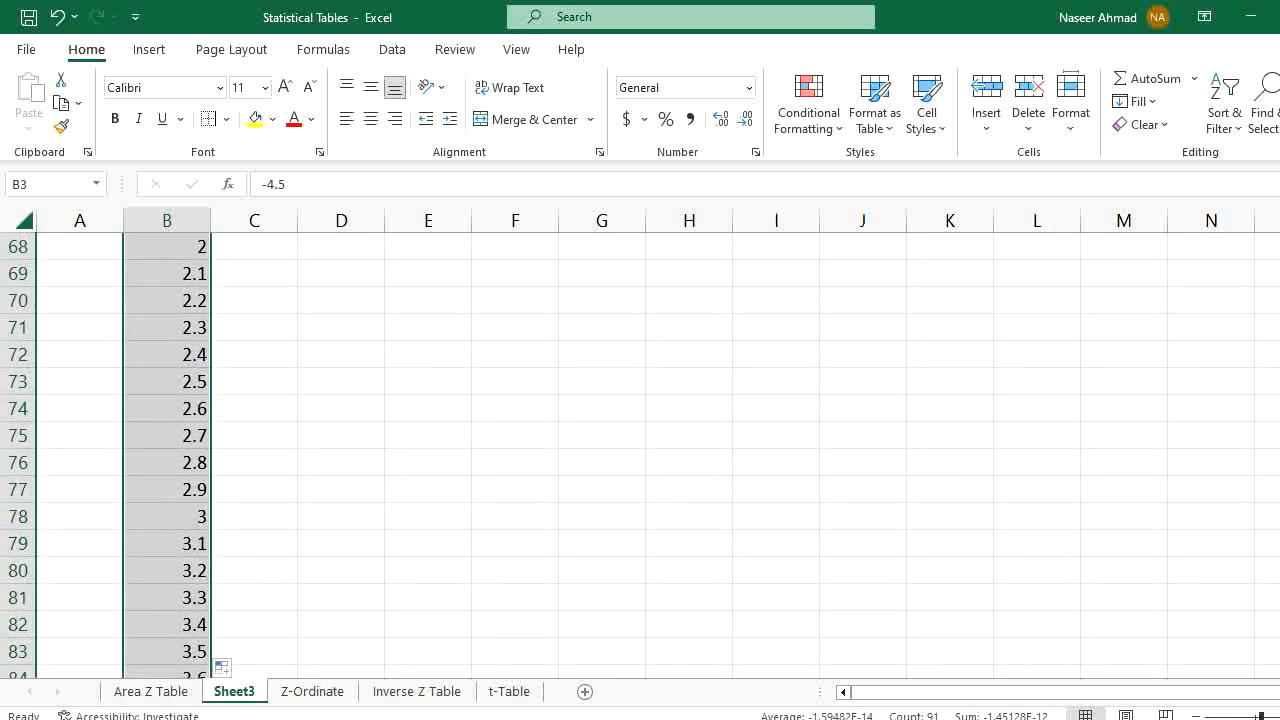
pyautogui.scroll(20, 640, 450)
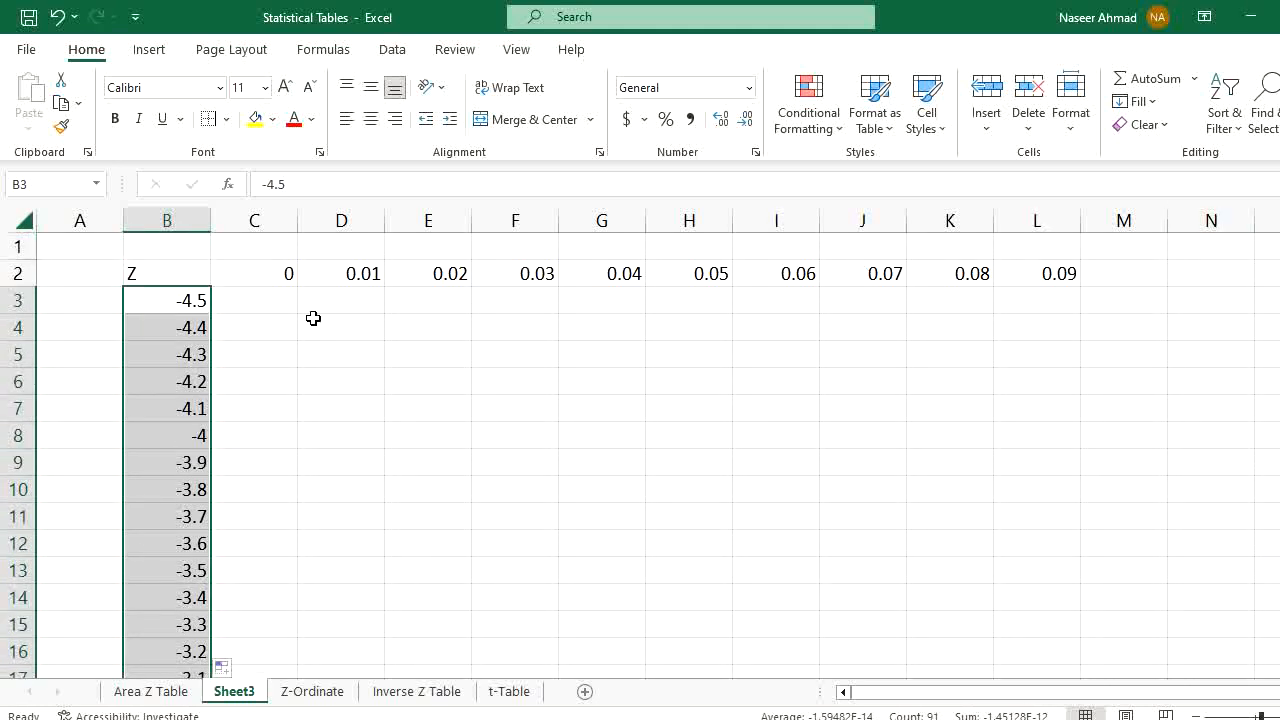
# - Enter the example formula =-4.5-.05 in G7 to combine a row z value with a second-decimal heading
pyautogui.click(254, 301)
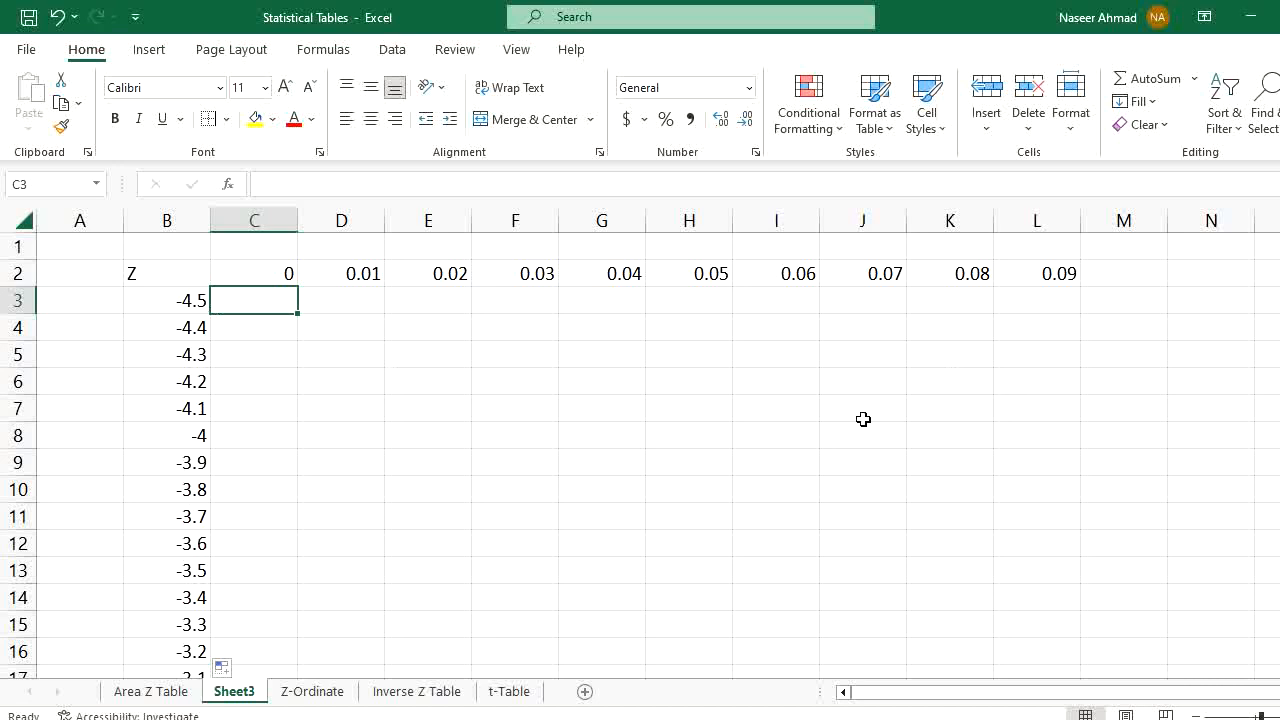
pyautogui.click(587, 408)
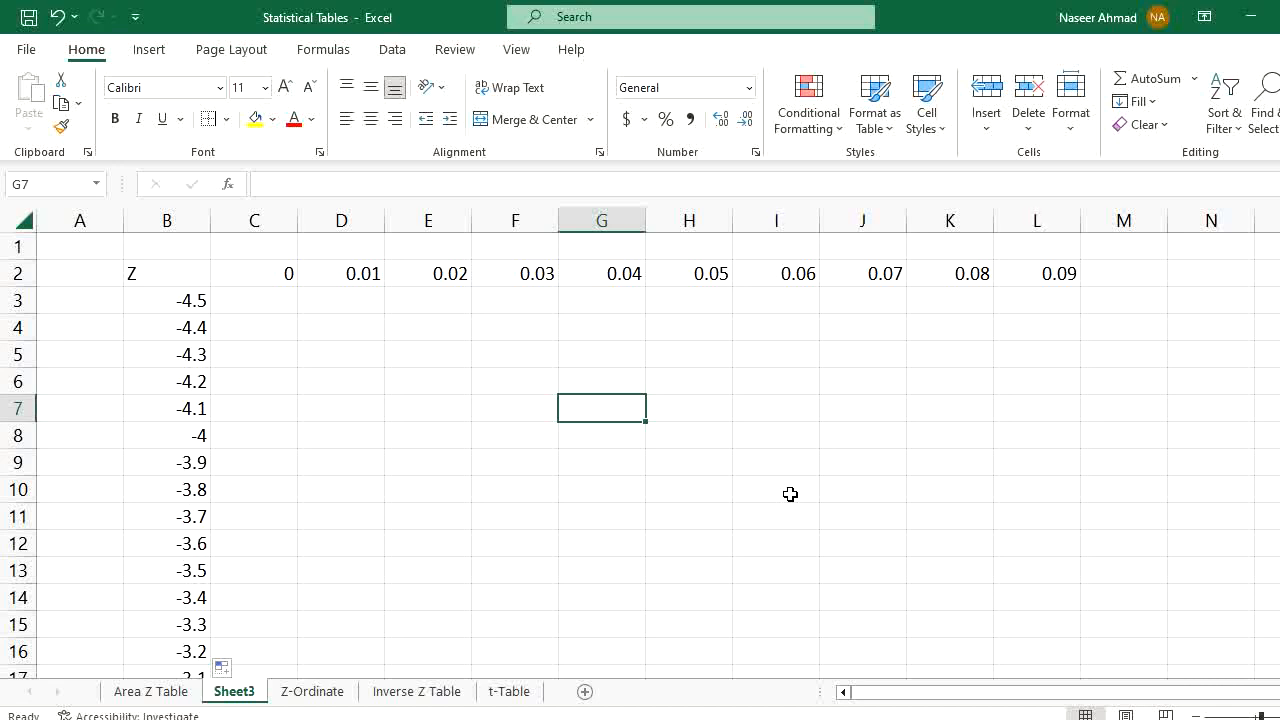
pyautogui.write('-4')
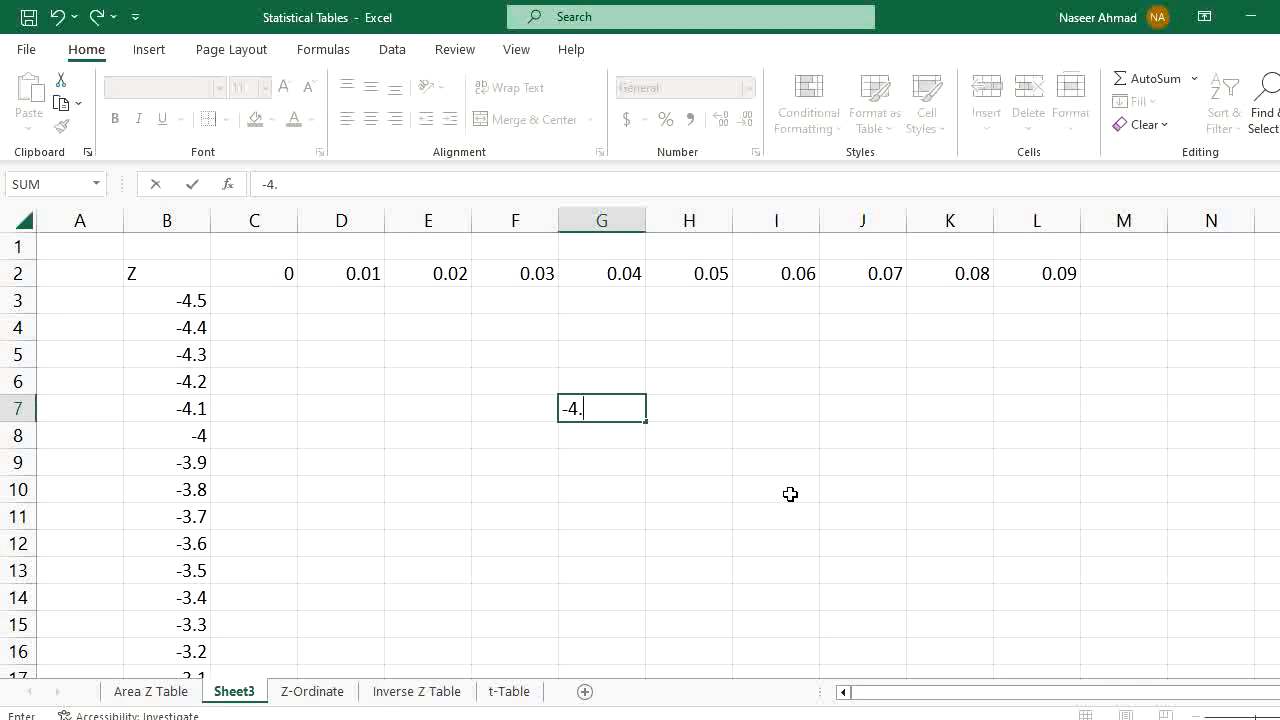
pyautogui.write('.5-.')
pyautogui.write('05')
pyautogui.click(563, 410)
pyautogui.write('=')
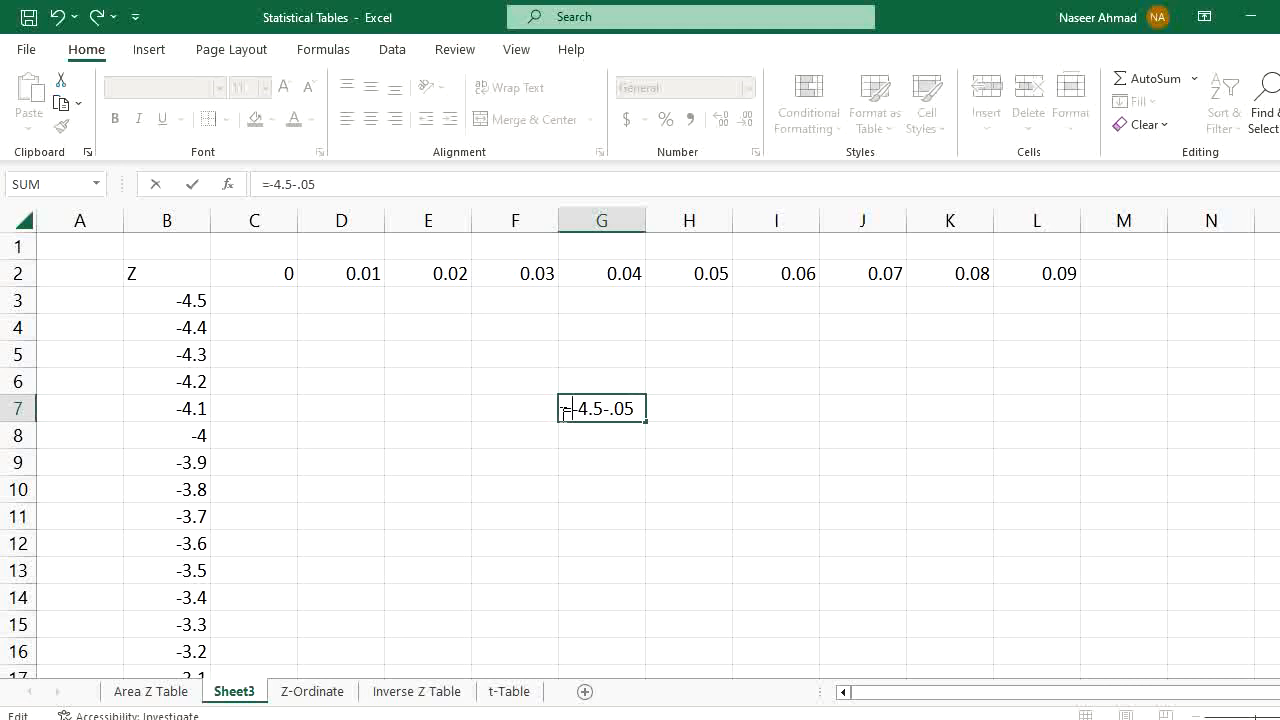
pyautogui.press('Return')
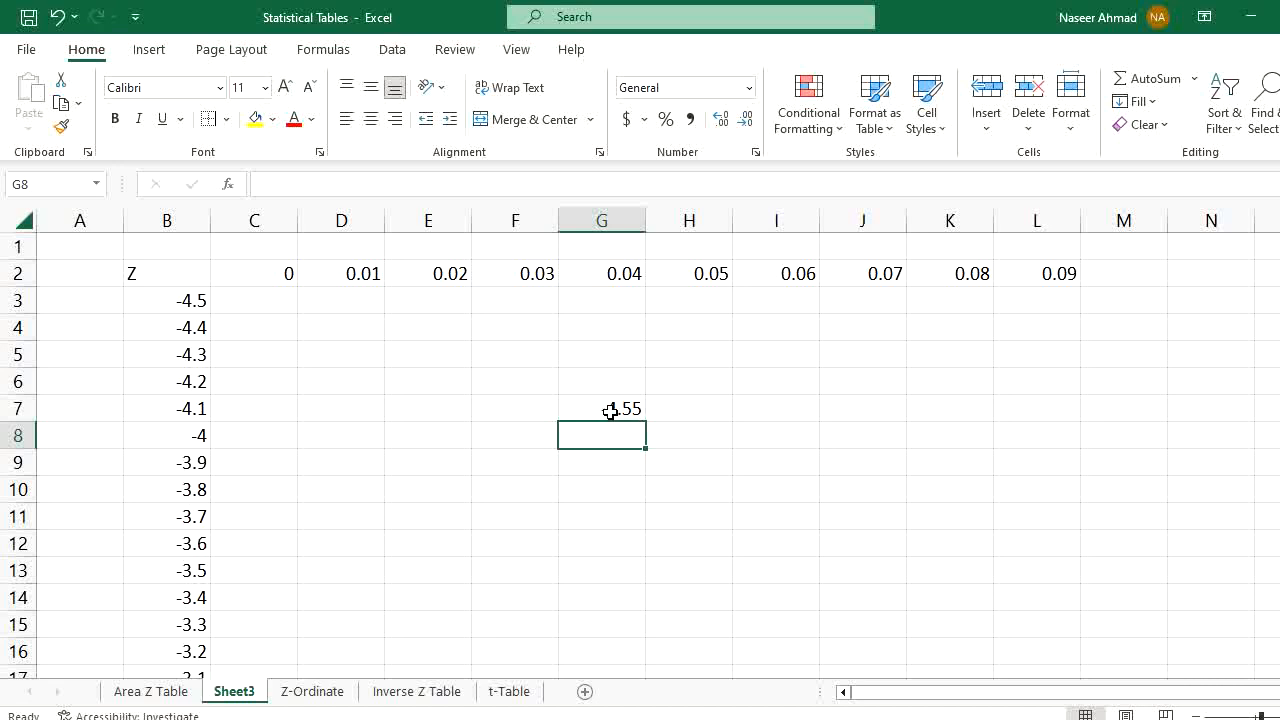
pyautogui.click(609, 410)
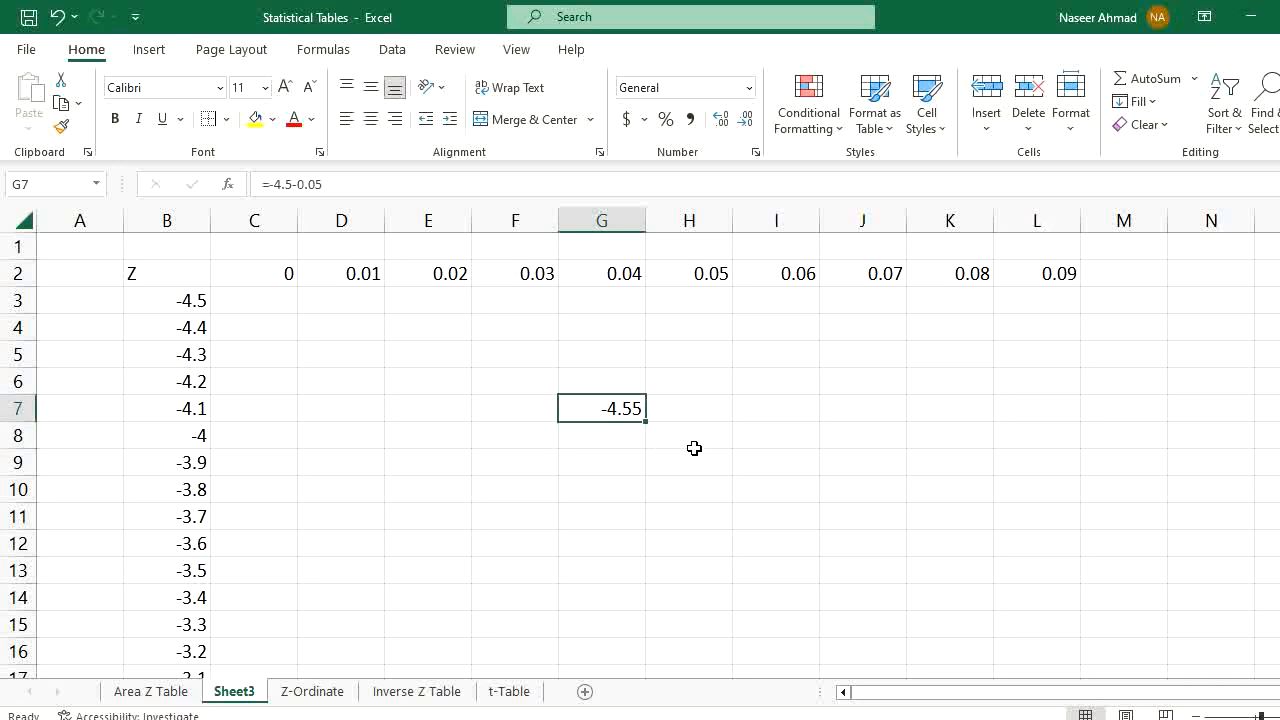
# - Enter the example formula =-3.9-L2 in H6 to combine a row z value with the last second-decimal heading
pyautogui.click(704, 373)
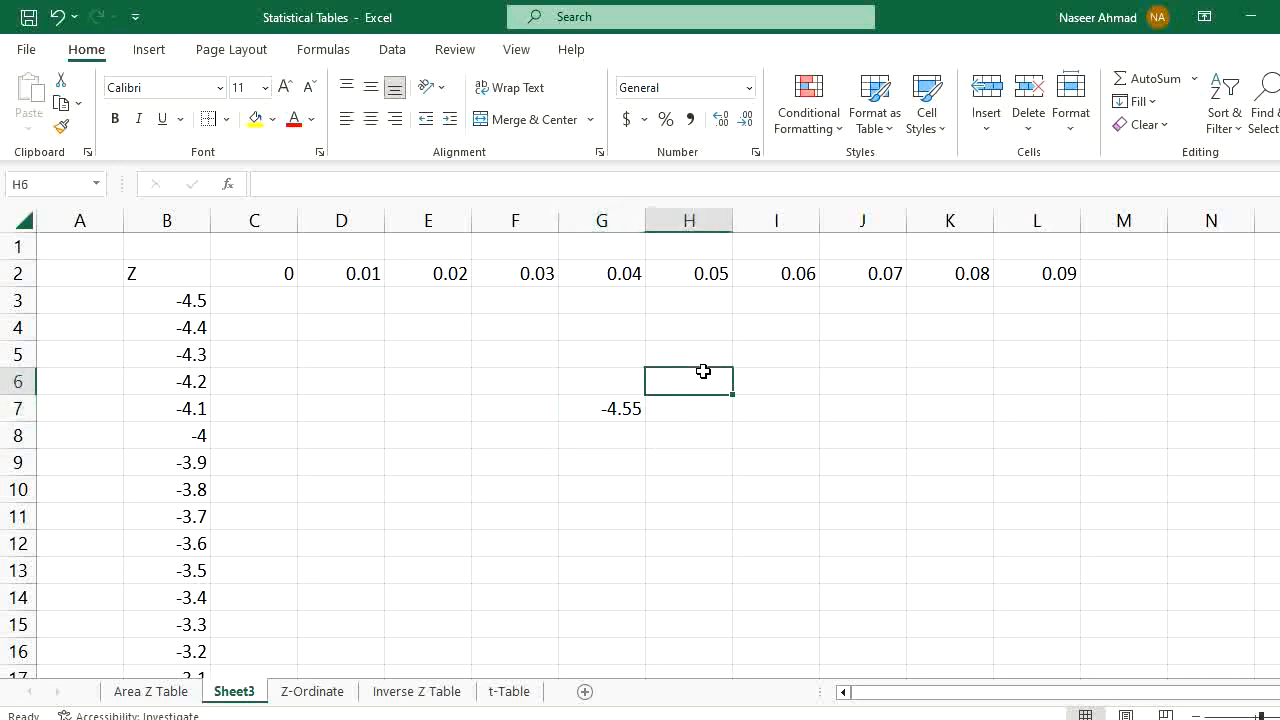
pyautogui.write('=')
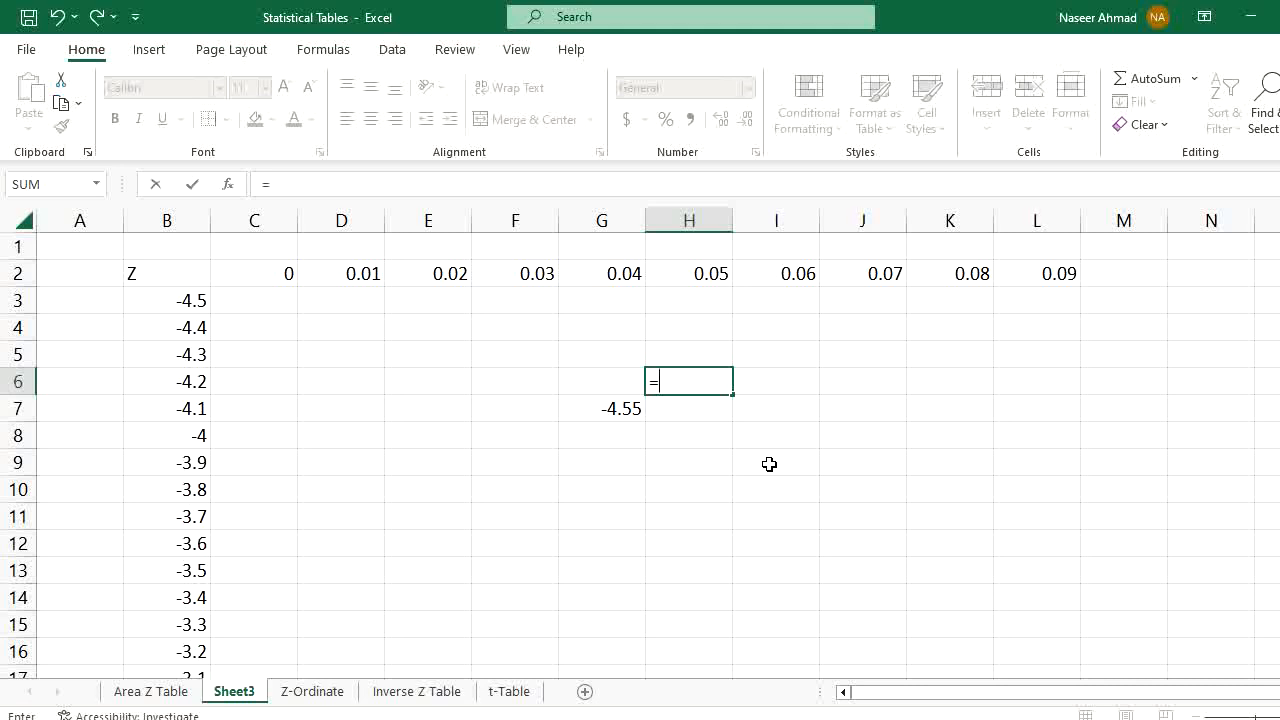
pyautogui.write('-3.9-')
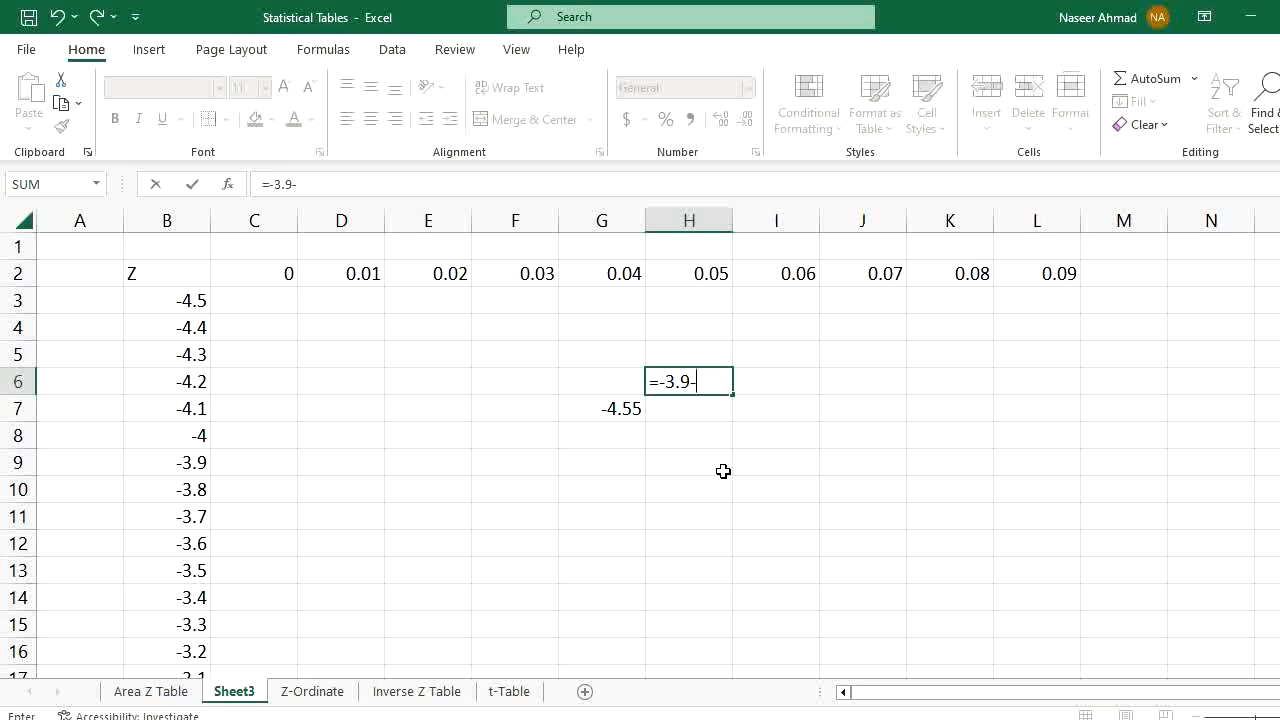
pyautogui.click(1064, 270)
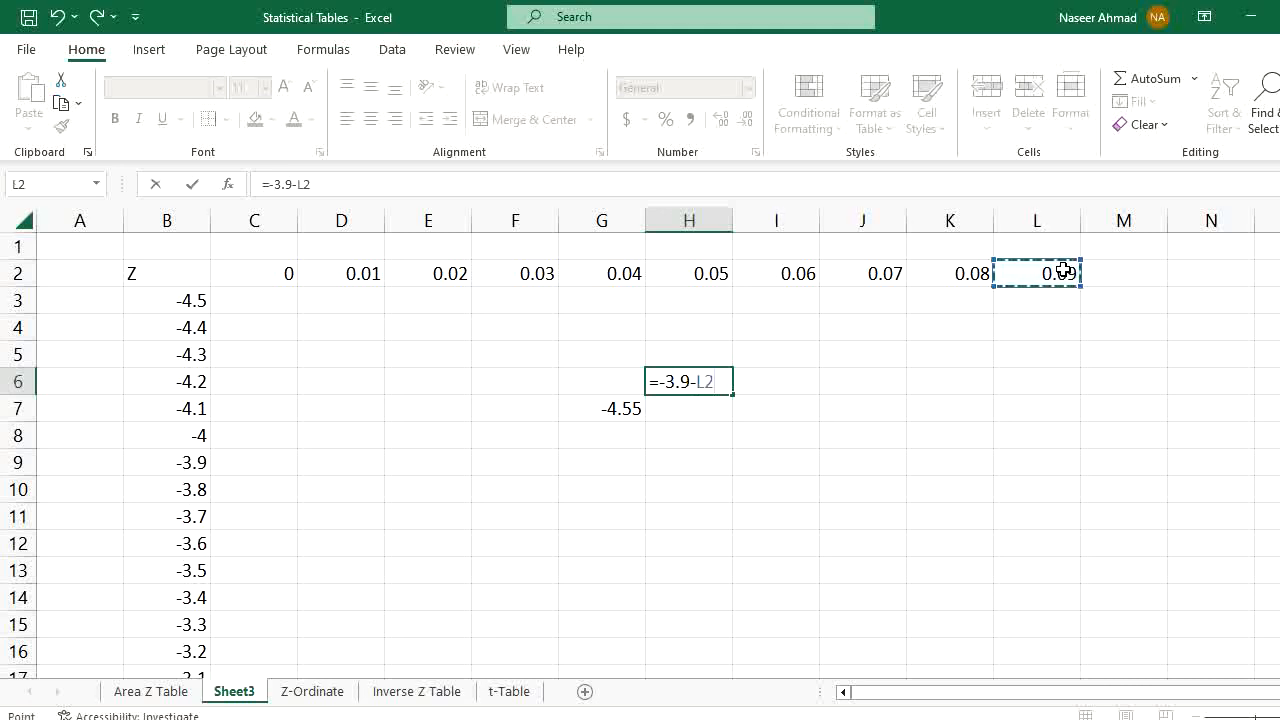
pyautogui.press('Return')
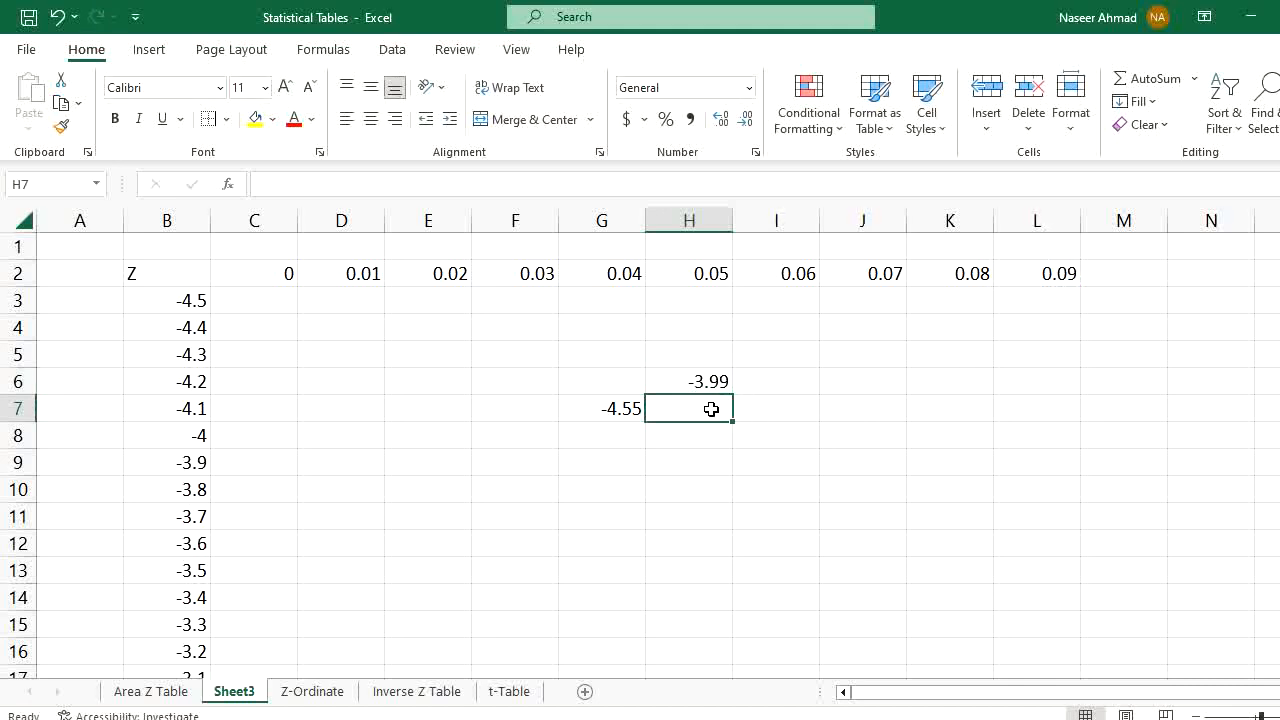
pyautogui.click(872, 361)
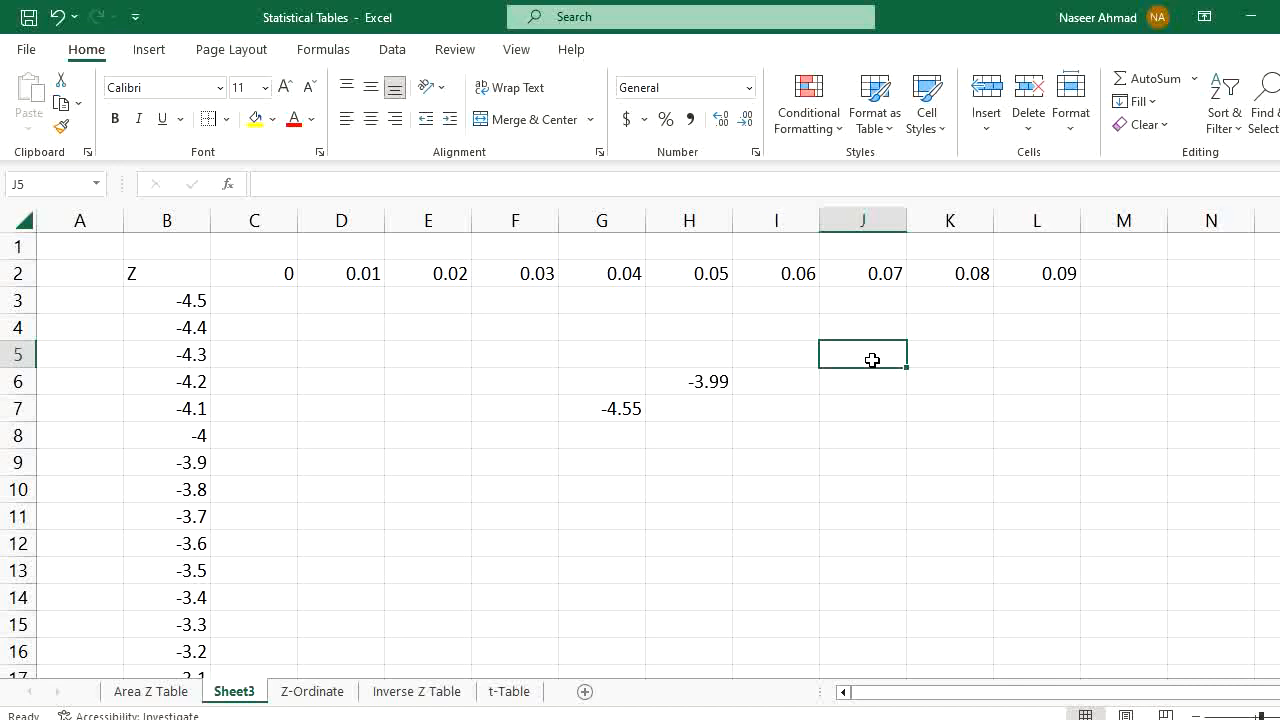
pyautogui.click(193, 596)
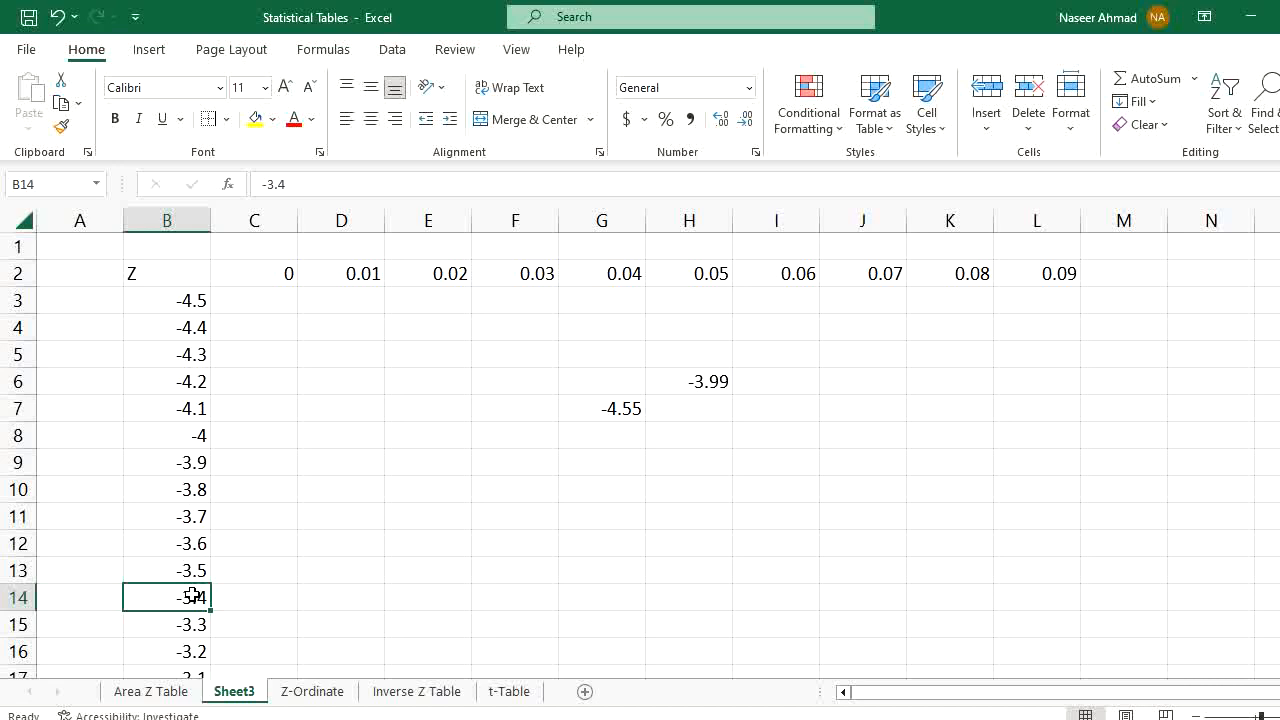
pyautogui.click(793, 280)
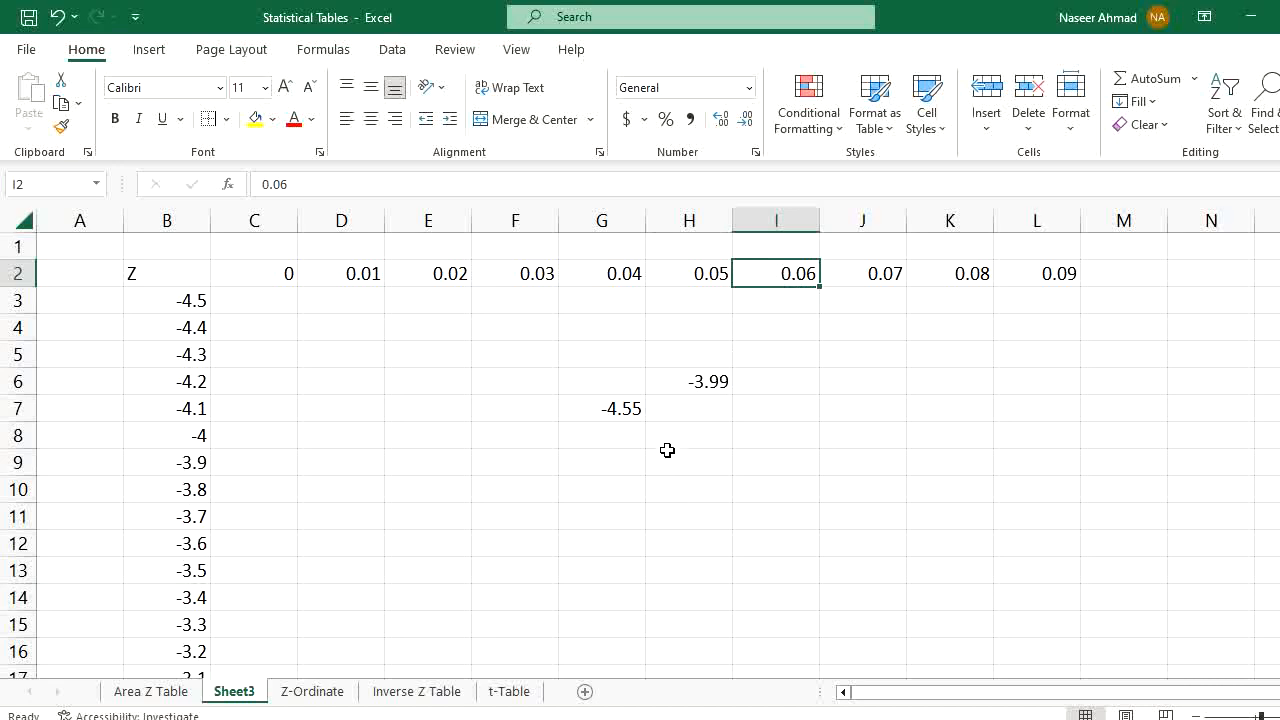
pyautogui.click(177, 494)
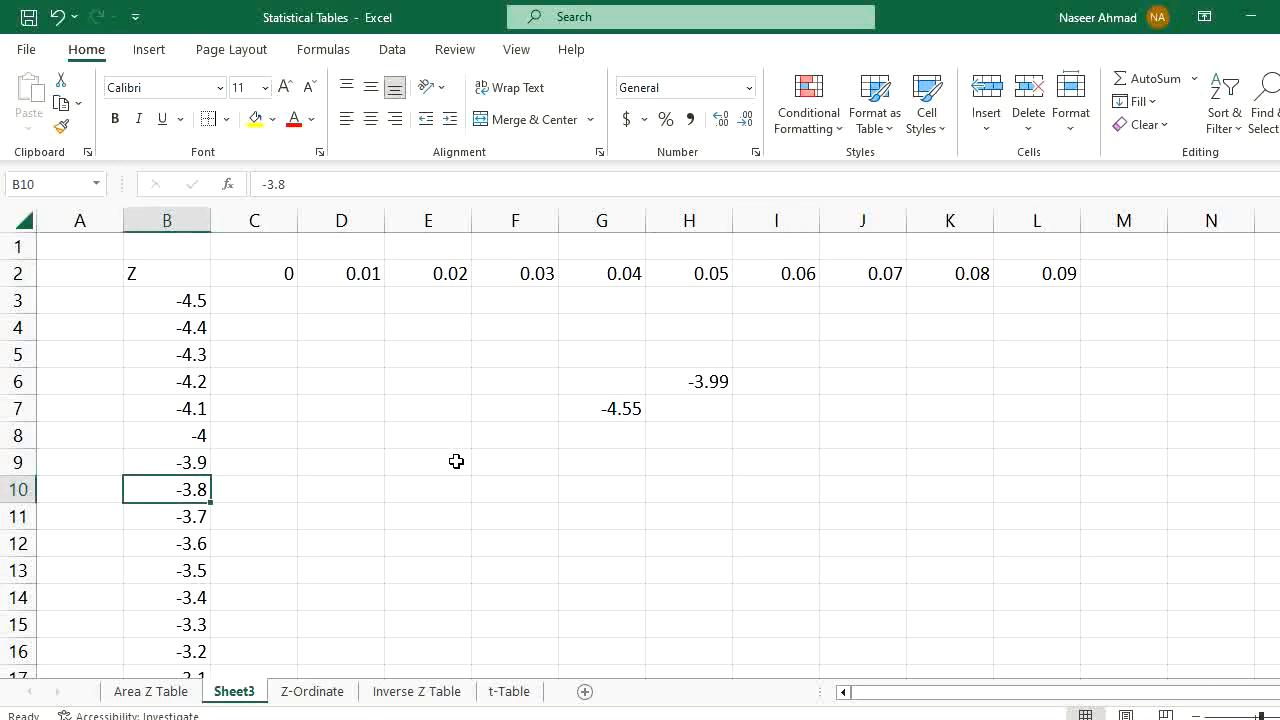
pyautogui.click(705, 382)
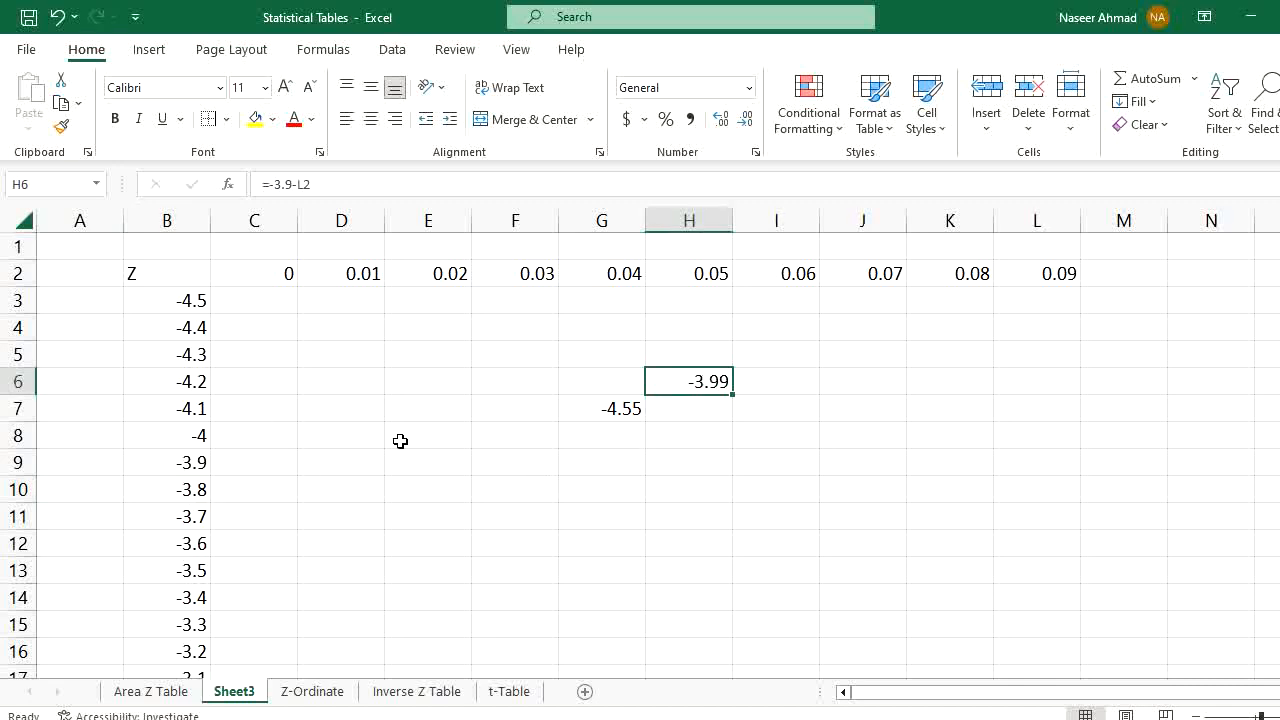
# - Clear the example formulas from the range G6:H7
pyautogui.moveTo(620, 376); pyautogui.dragTo(677, 409)
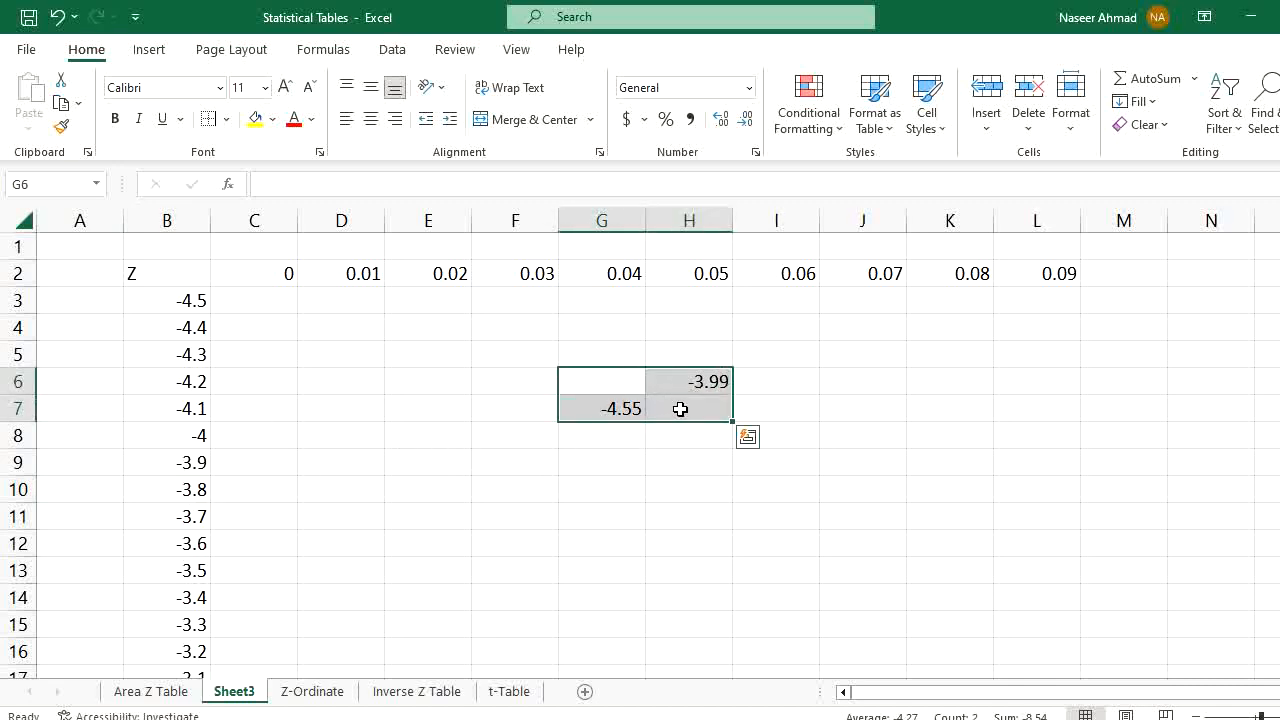
pyautogui.press('Delete')
pyautogui.click(385, 453)
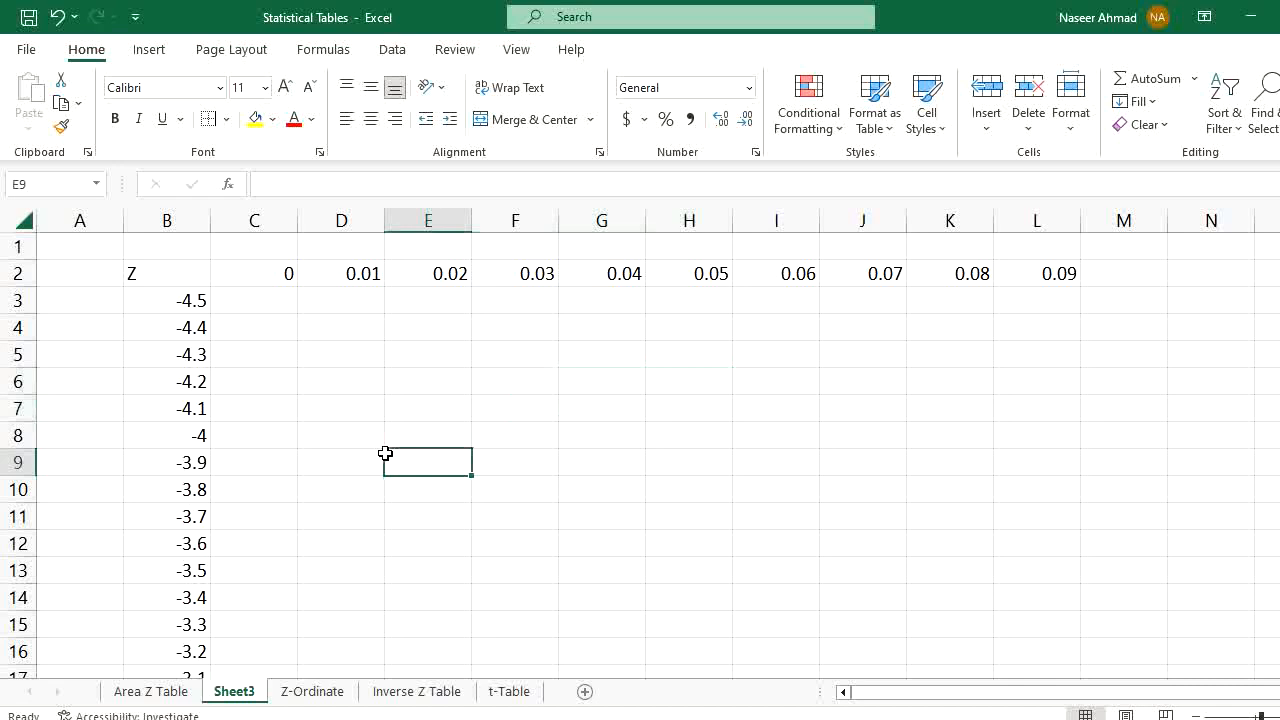
# - Examine the second-decimal headings in row 2 and the z values running down column B
pyautogui.click(616, 390)
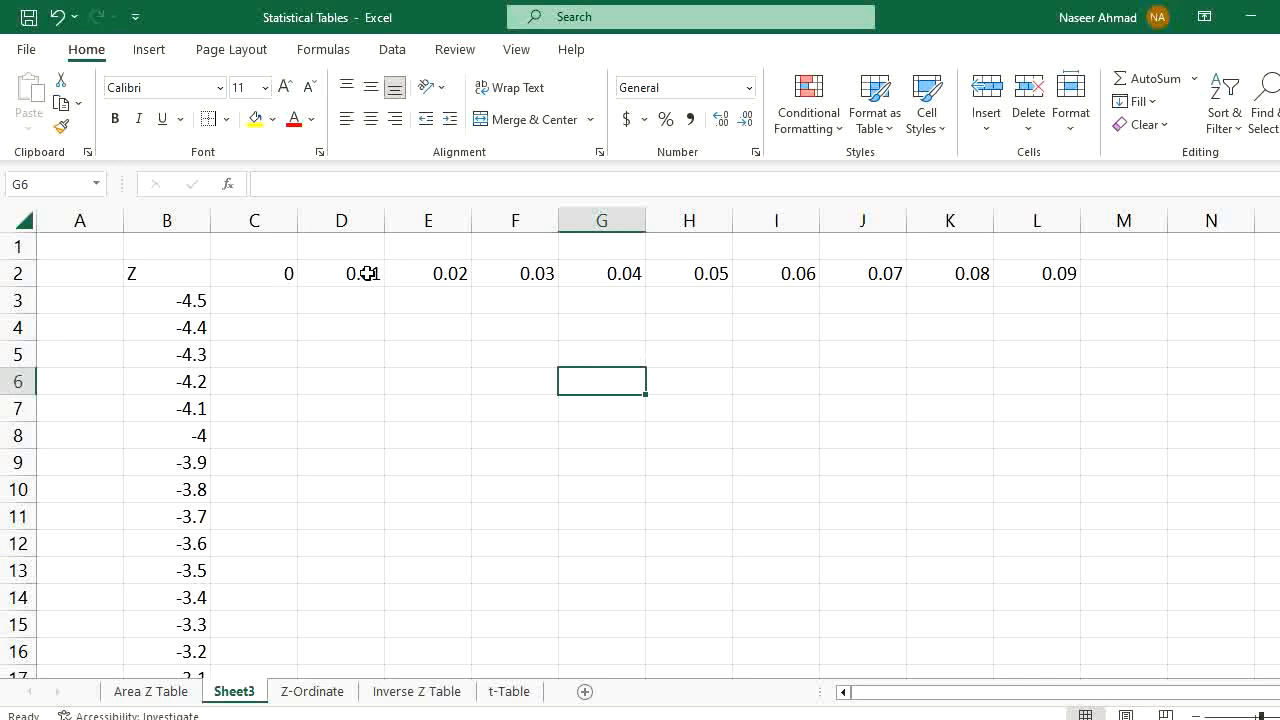
pyautogui.click(1040, 279)
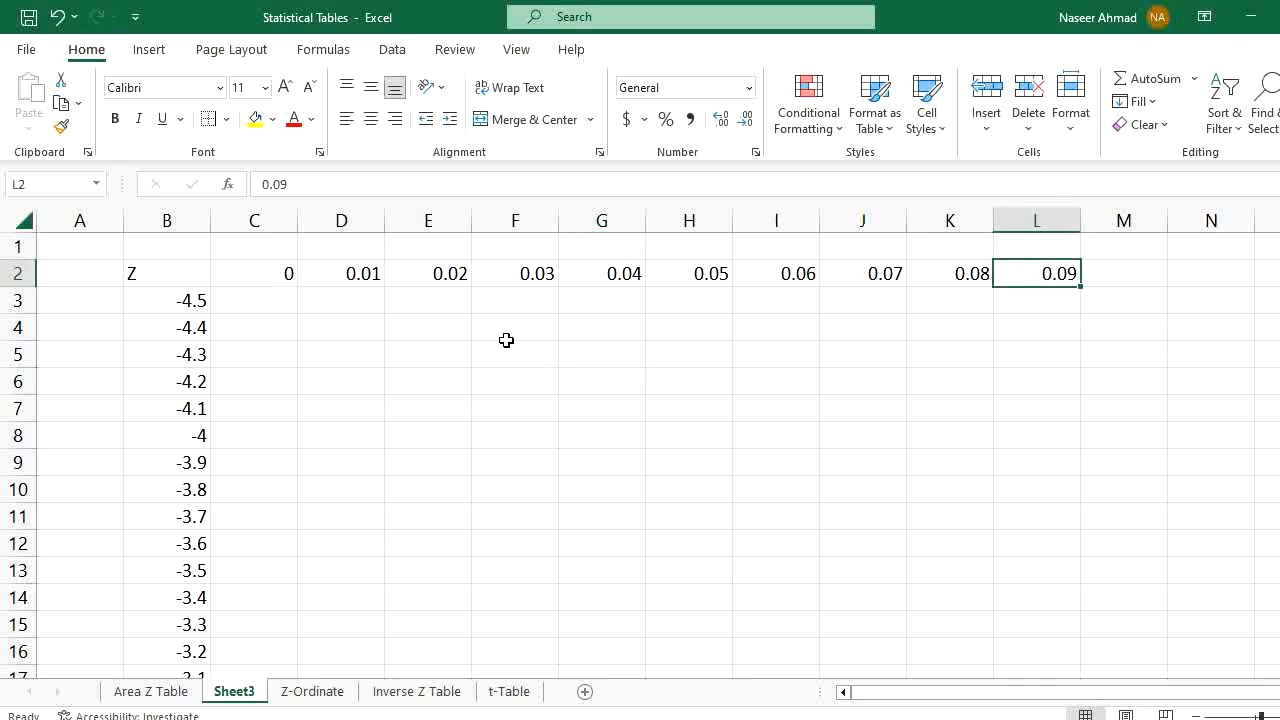
pyautogui.click(192, 308)
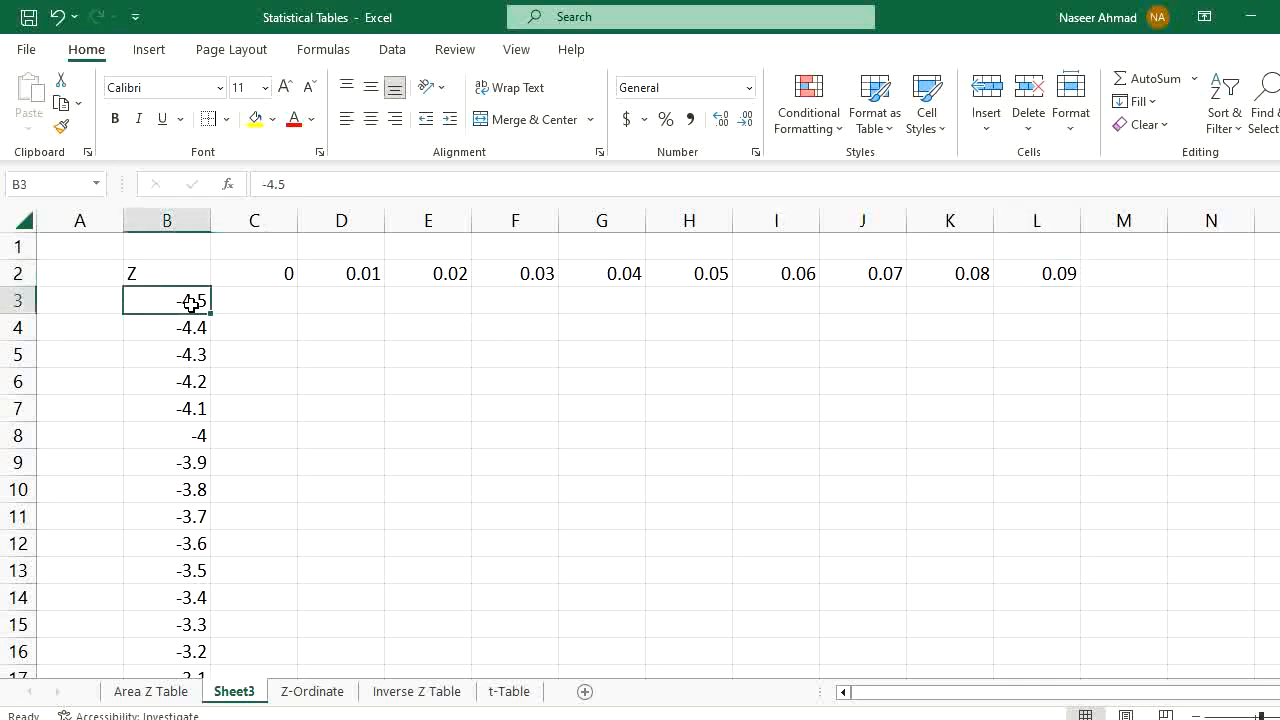
pyautogui.click(654, 356)
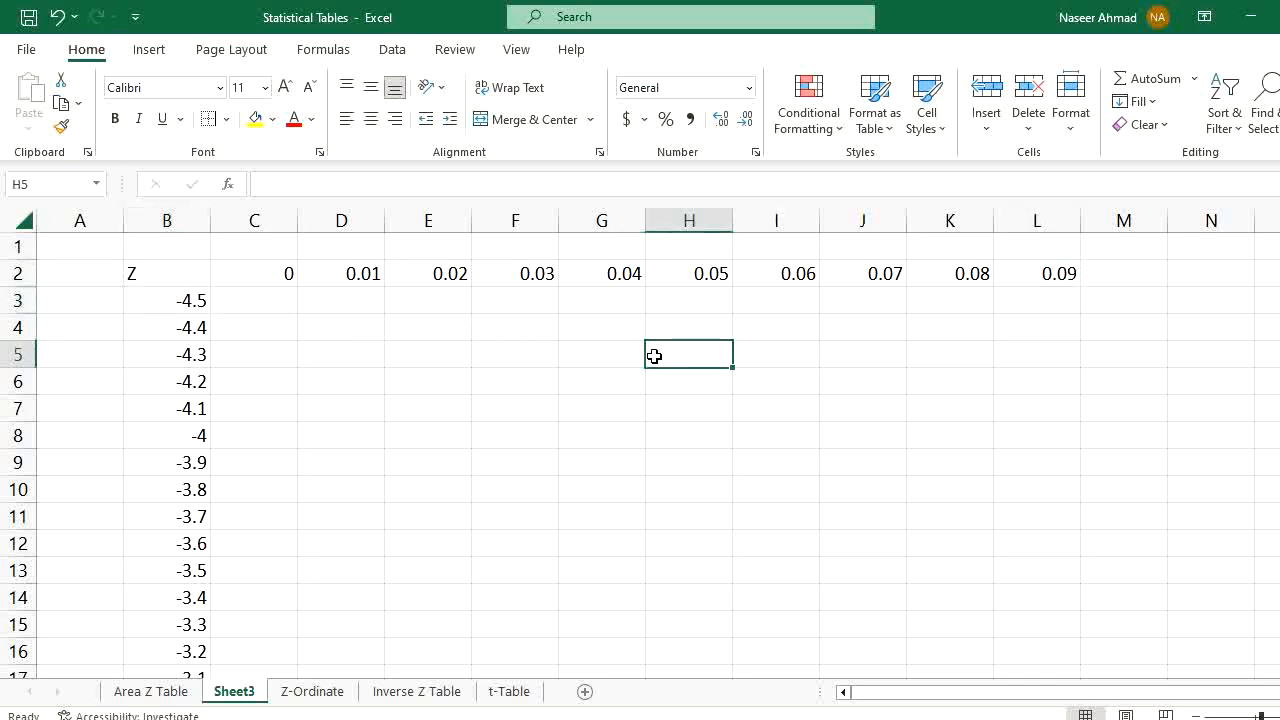
pyautogui.press('Down')
pyautogui.press('Down')
pyautogui.press('Down')
pyautogui.press('Down')
pyautogui.press('Down')
pyautogui.press('Down')
pyautogui.press('Down')
pyautogui.press('Down')
pyautogui.press('Down')
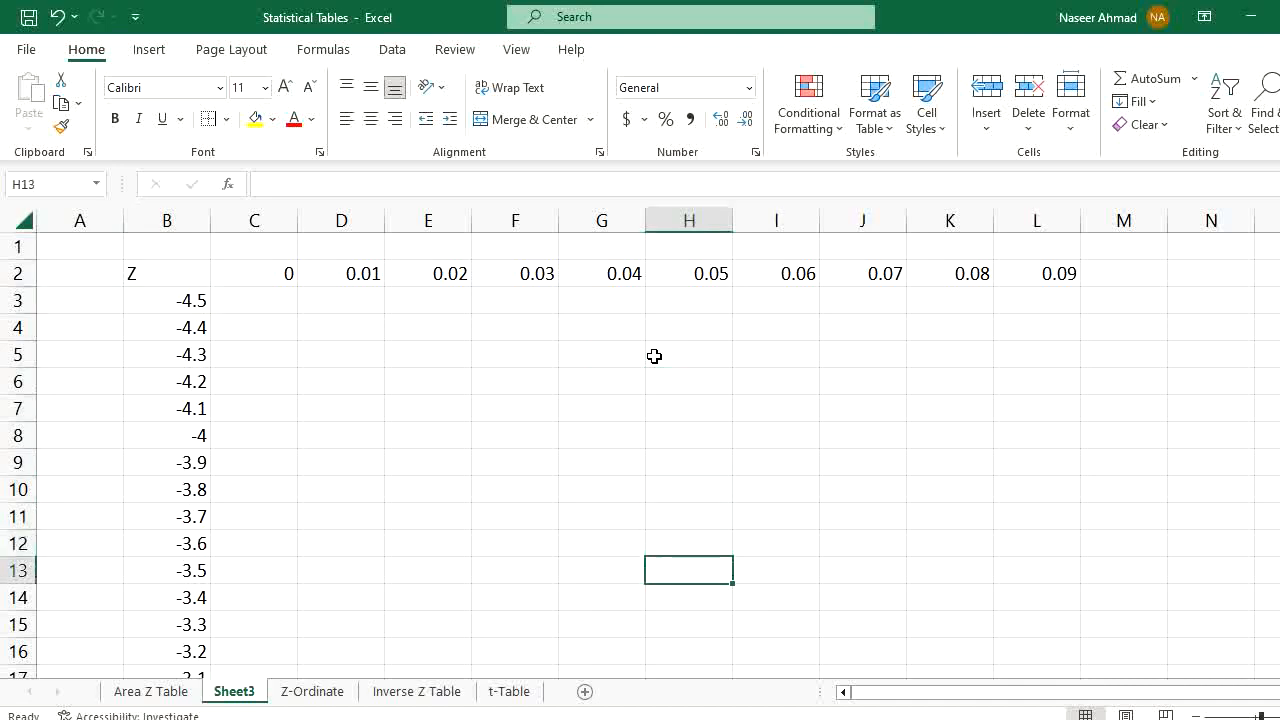
pyautogui.press('Down')
pyautogui.press('Down')
pyautogui.press('Down')
pyautogui.press('Down')
pyautogui.press('Down')
pyautogui.press('Down')
pyautogui.press('Down')
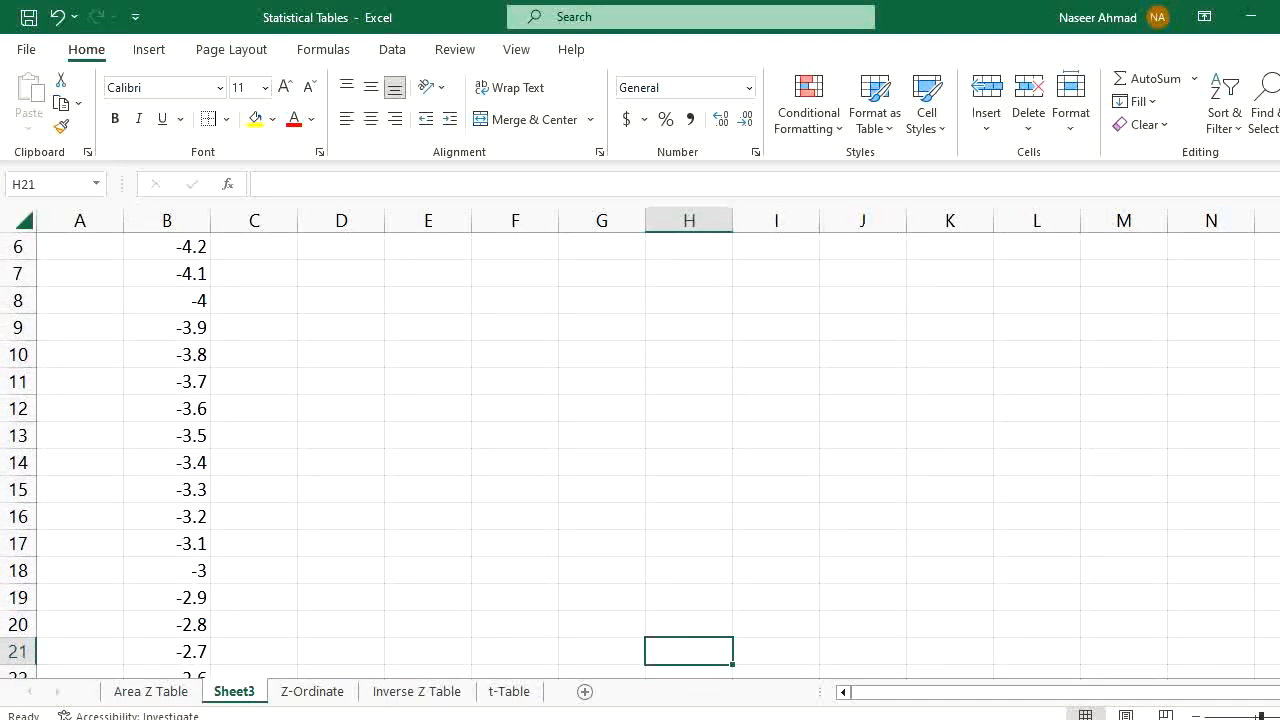
pyautogui.moveTo(22, 381); pyautogui.dragTo(20, 486)
pyautogui.click(185, 380)
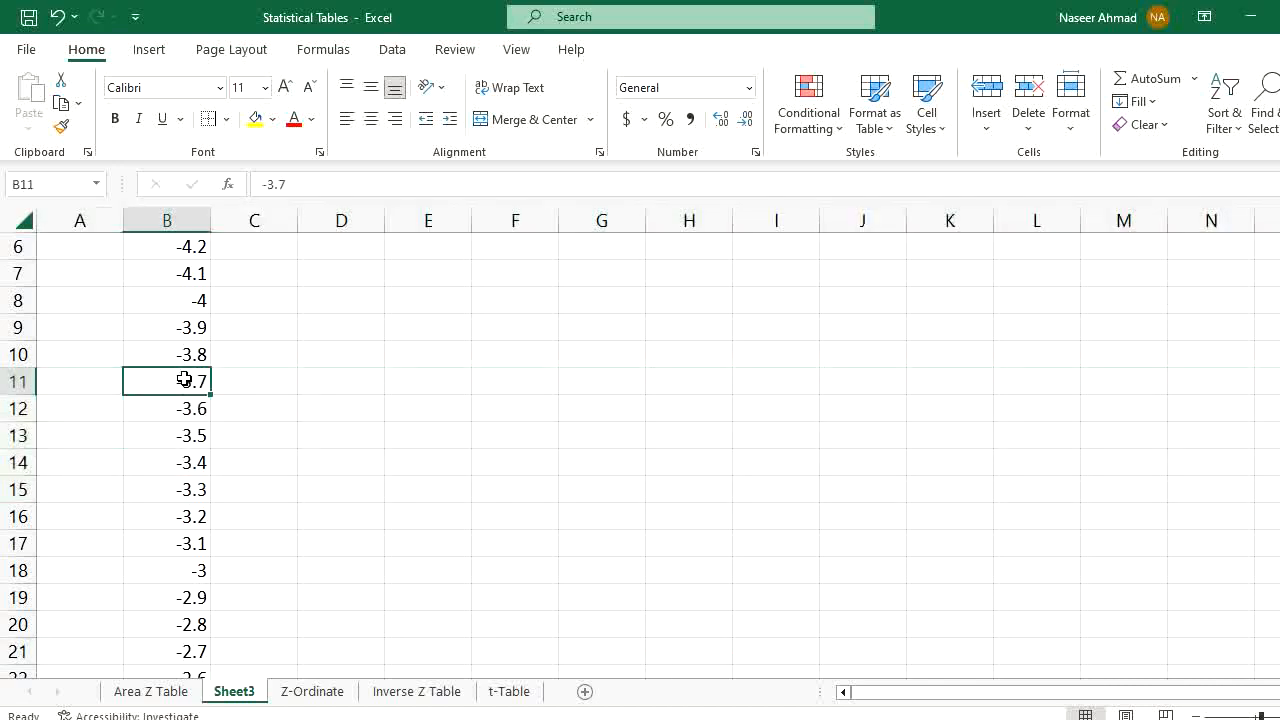
pyautogui.click(613, 333)
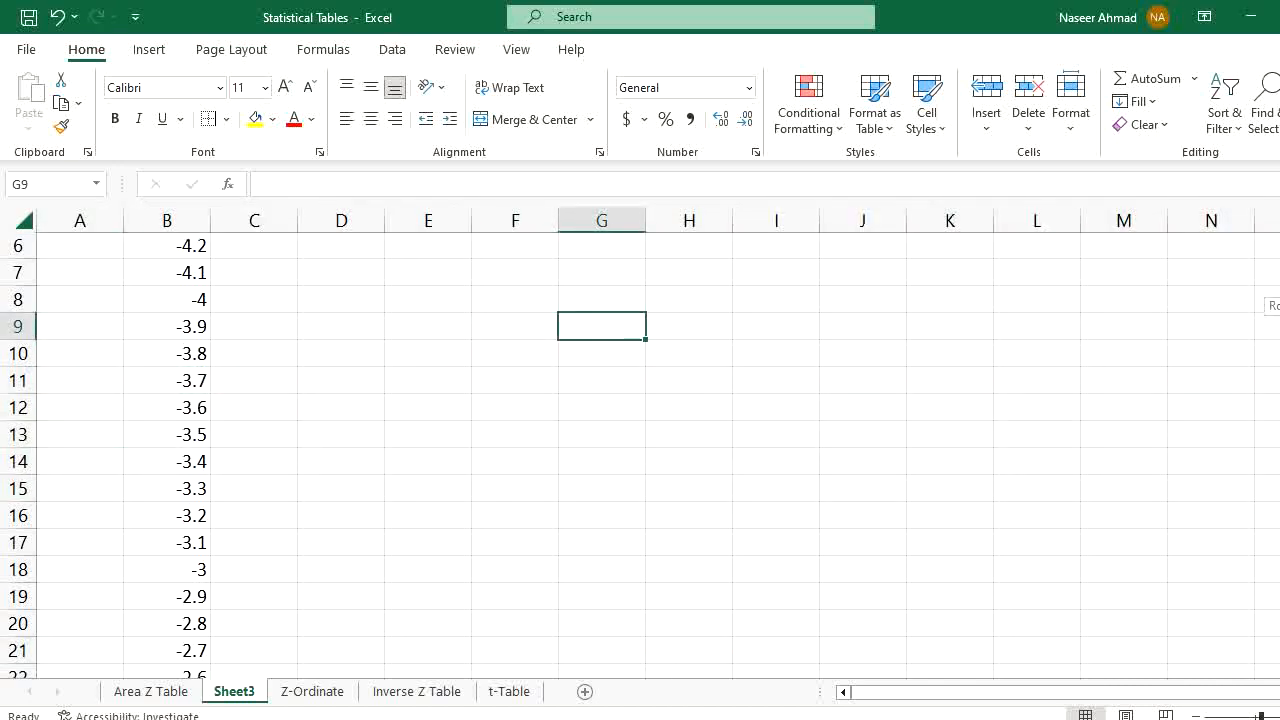
# - Enter 1 in I5 and 2 in I6 as a sample pattern, and extend the series down to I12
pyautogui.scroll(2, 640, 450)
pyautogui.click(810, 352)
pyautogui.write('1')
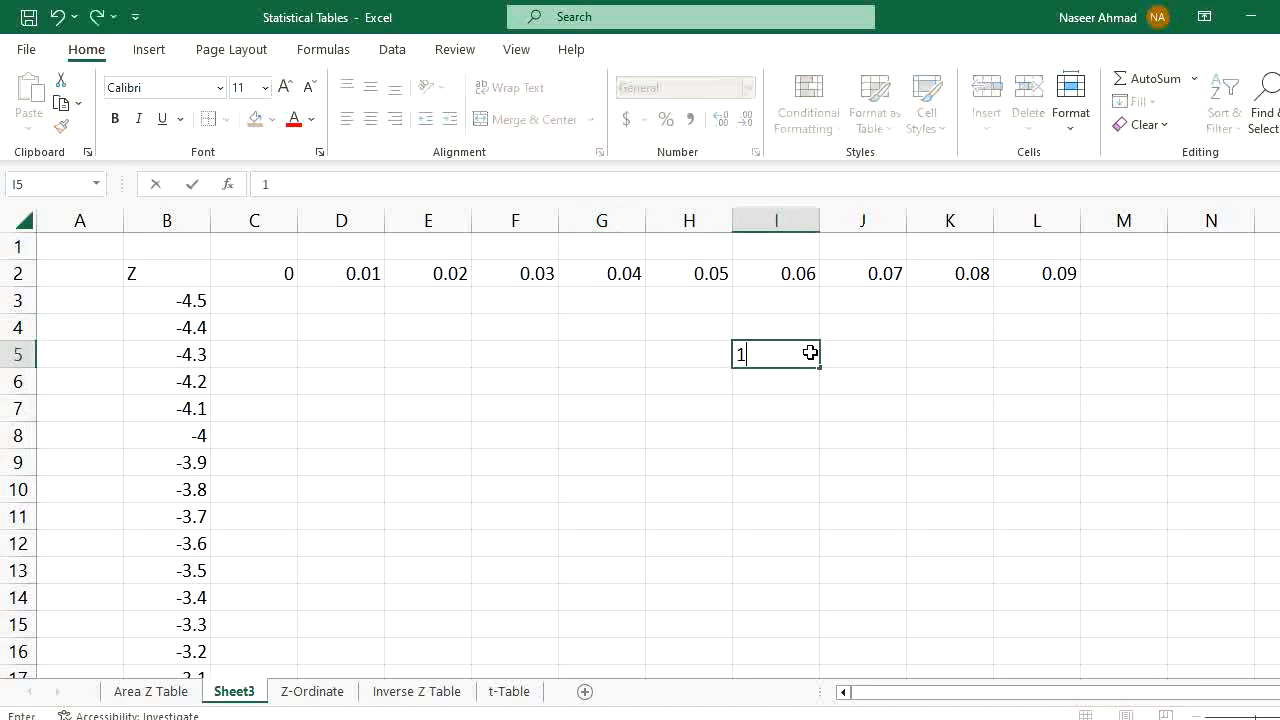
pyautogui.press('Return')
pyautogui.write('2')
pyautogui.press('Return')
pyautogui.click(810, 357)
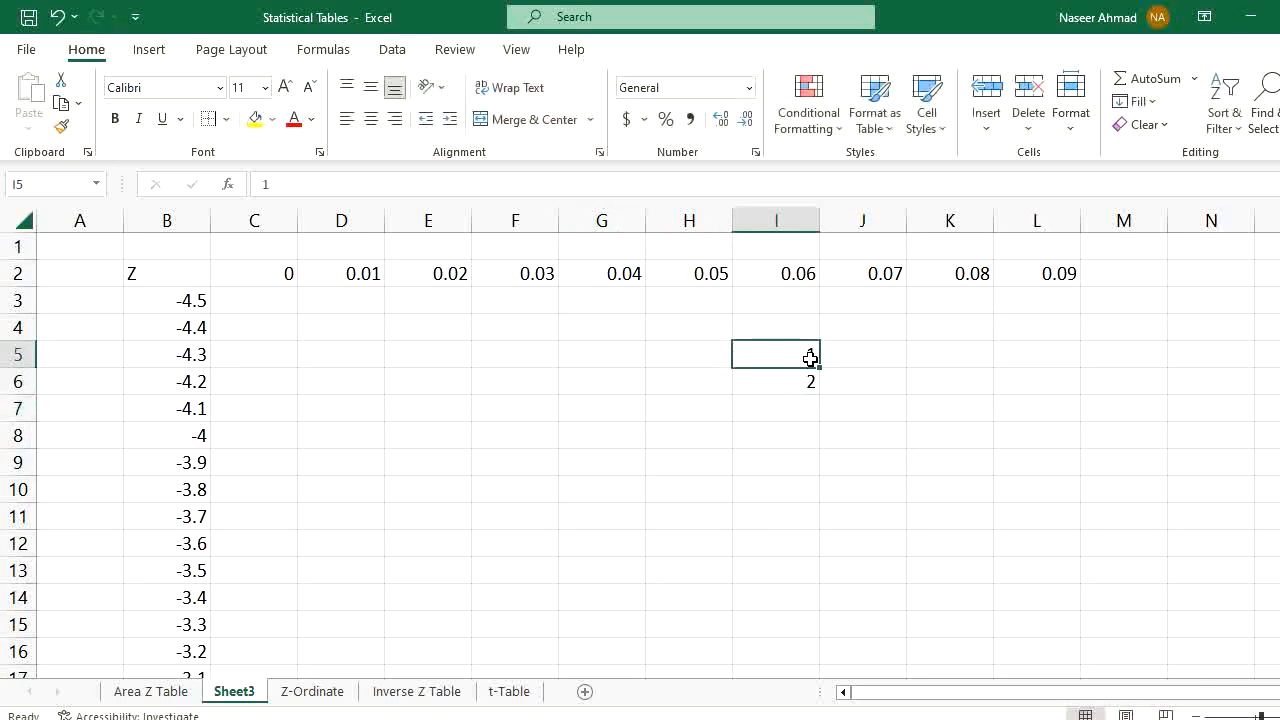
pyautogui.click(884, 464)
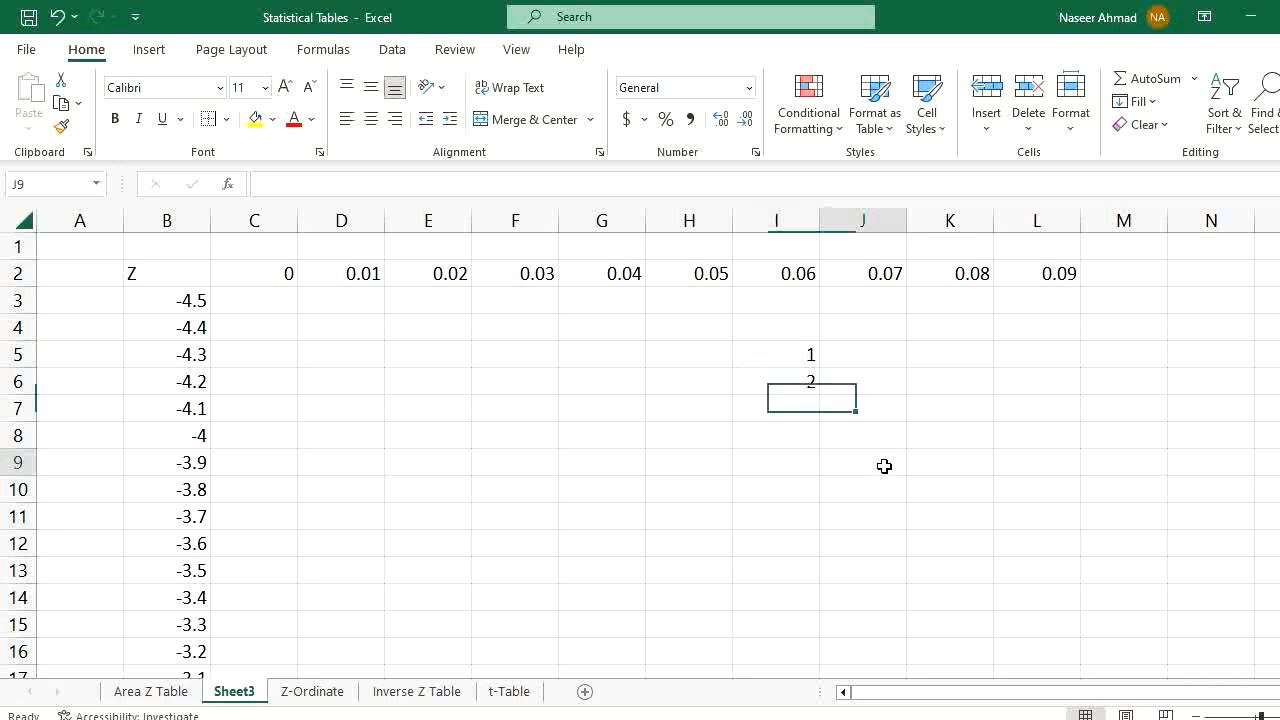
pyautogui.click(774, 353)
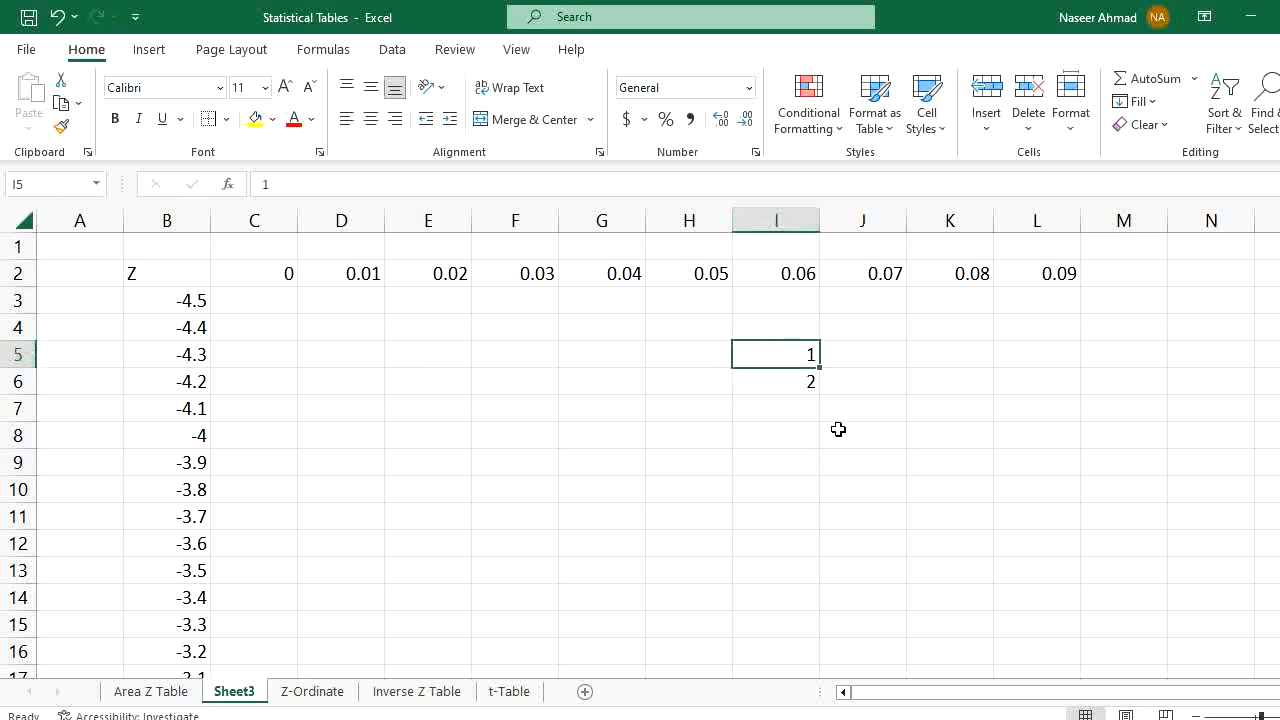
pyautogui.click(795, 381)
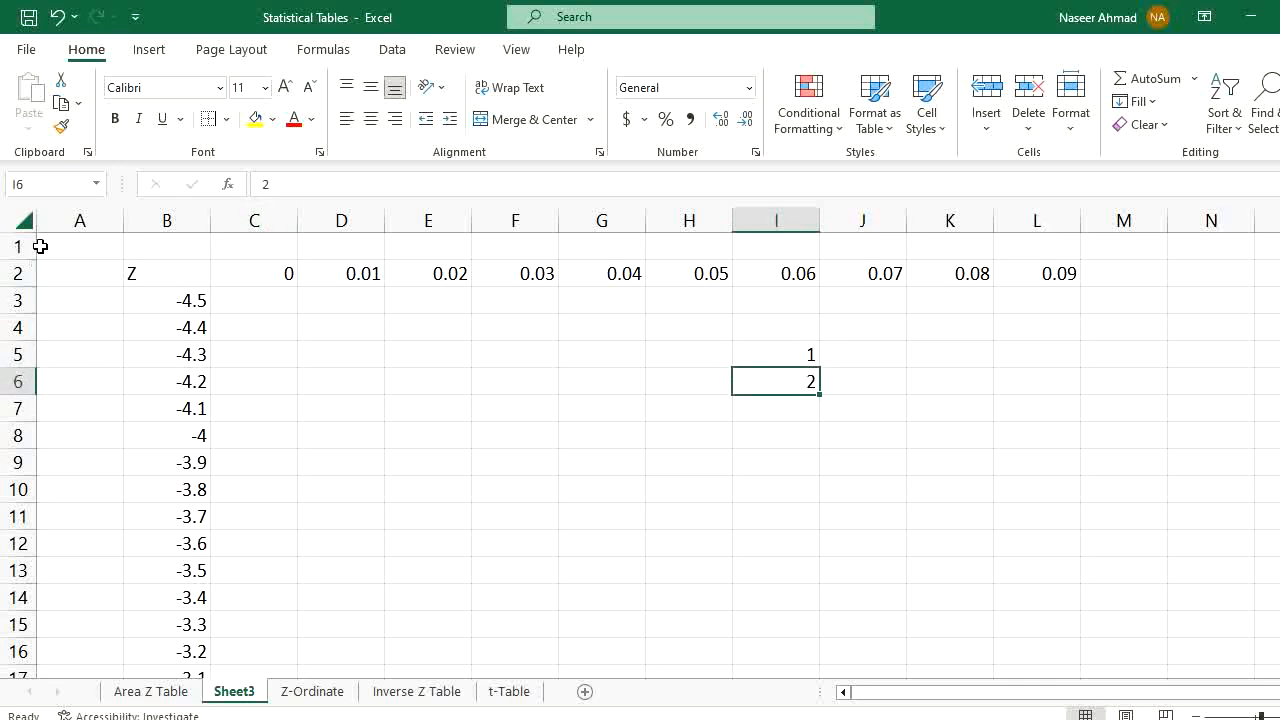
pyautogui.moveTo(812, 356); pyautogui.dragTo(822, 558)
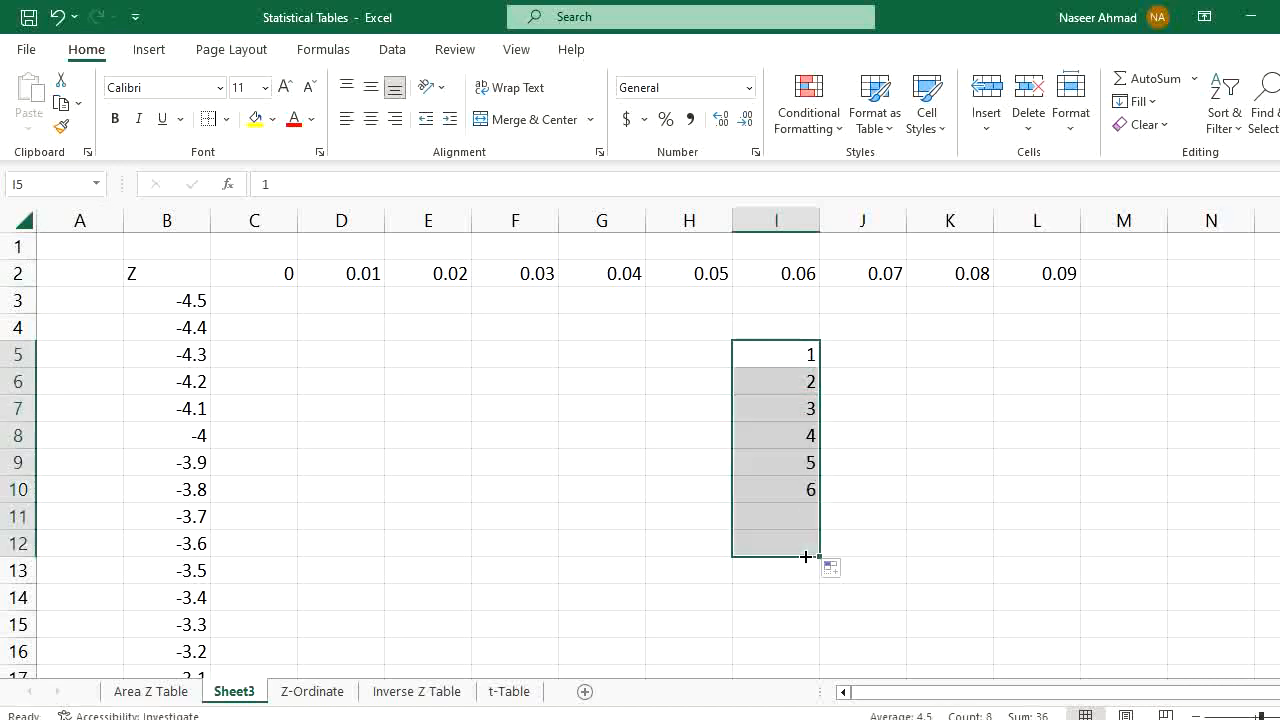
# - Clear the sample number series from I5:I12
pyautogui.click(798, 407)
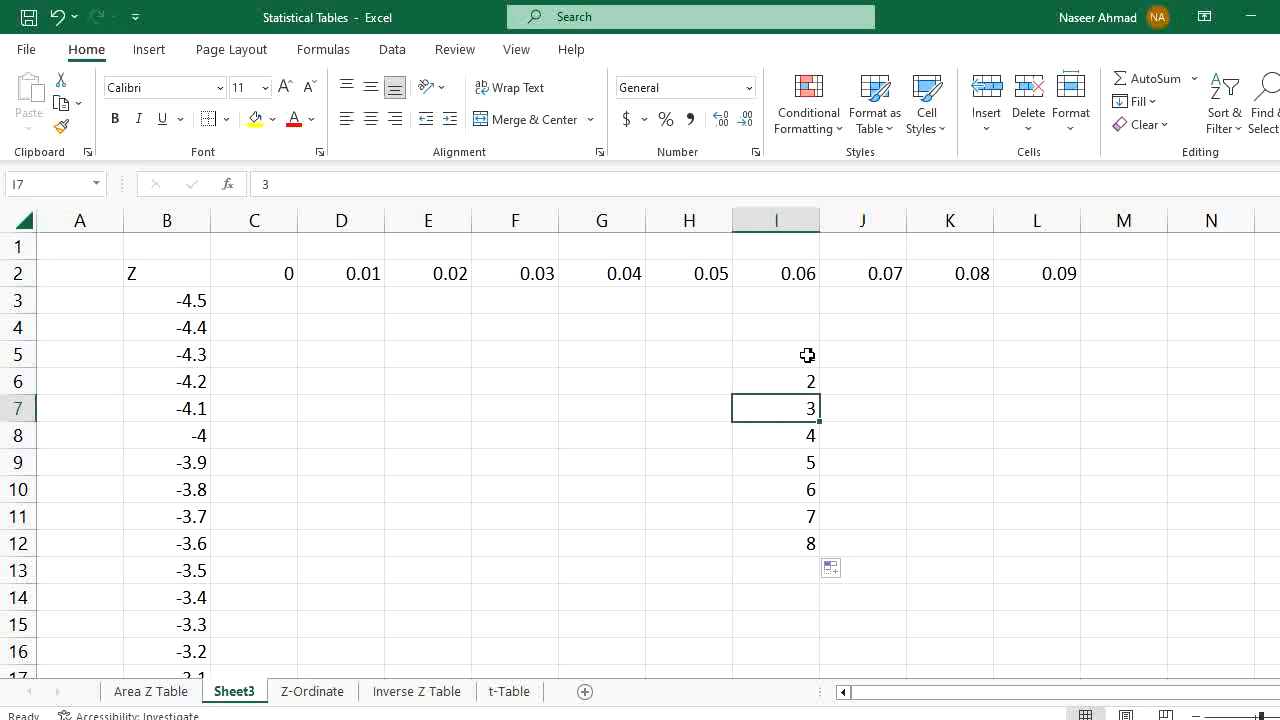
pyautogui.moveTo(811, 357); pyautogui.dragTo(802, 545)
pyautogui.press('Delete')
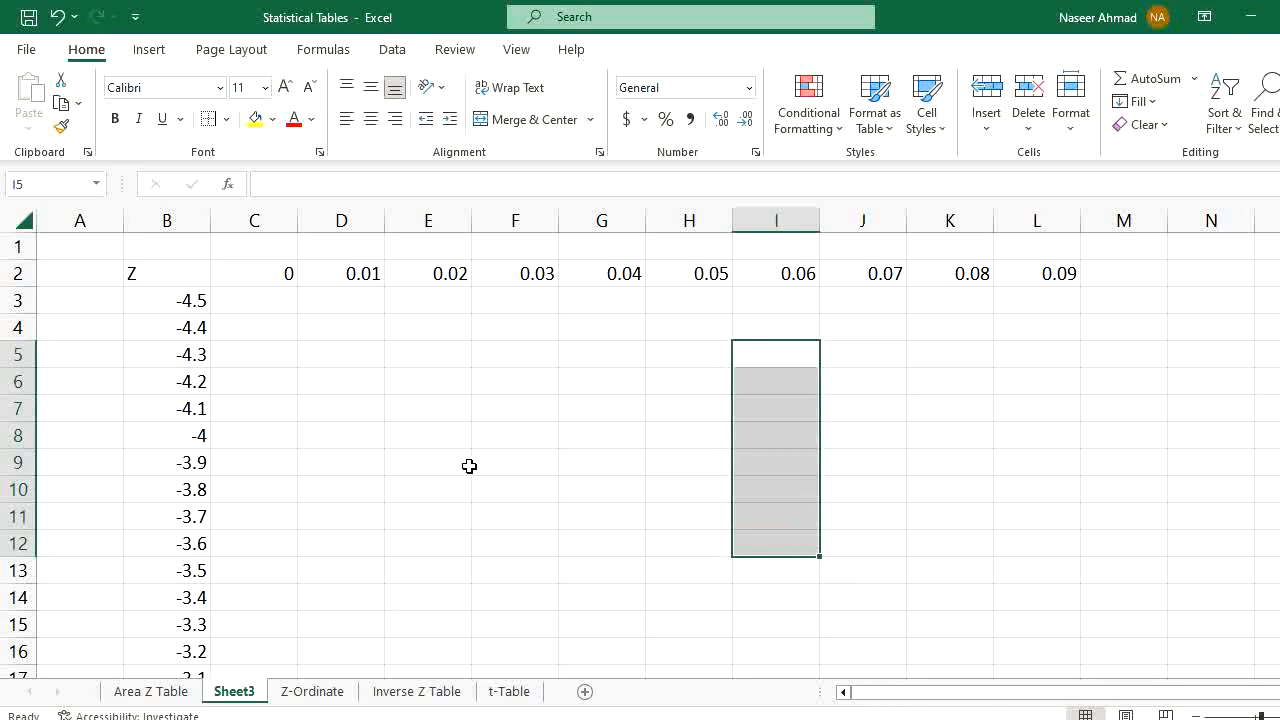
# - In C3, begin a NORM.DIST formula with B3-C2 as its x argument
pyautogui.click(282, 308)
pyautogui.write('=')
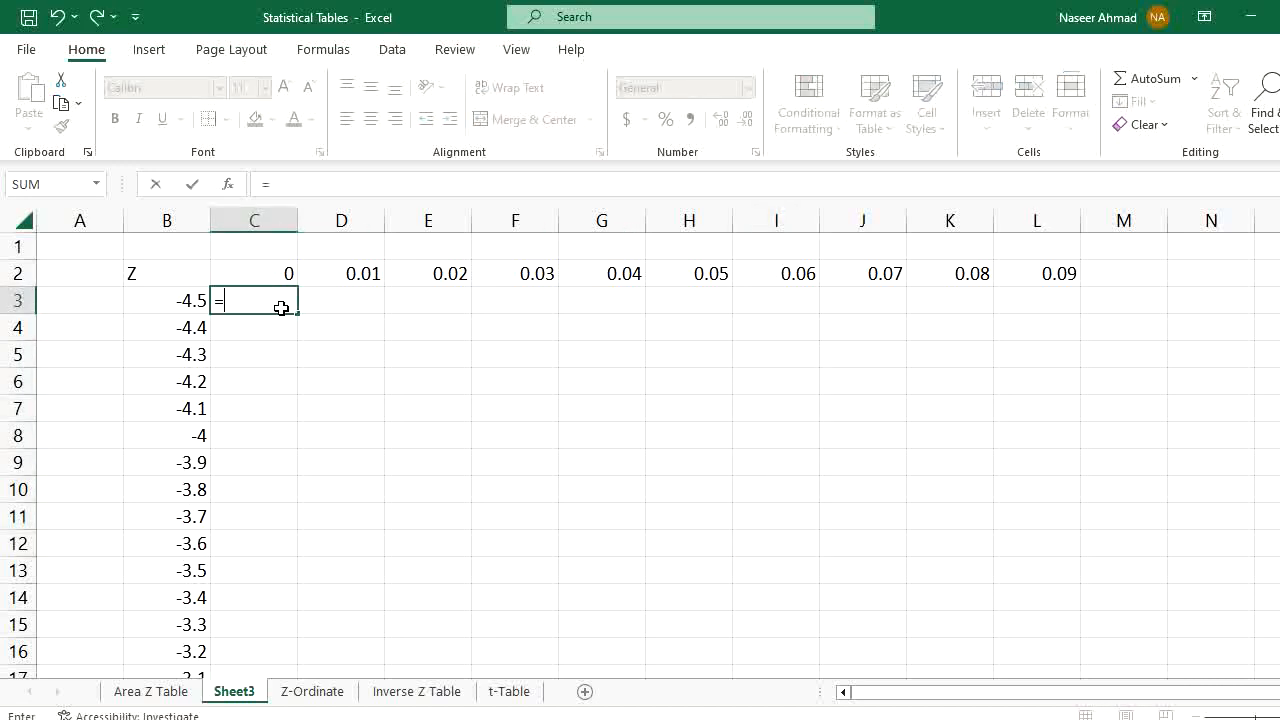
pyautogui.write('orm')
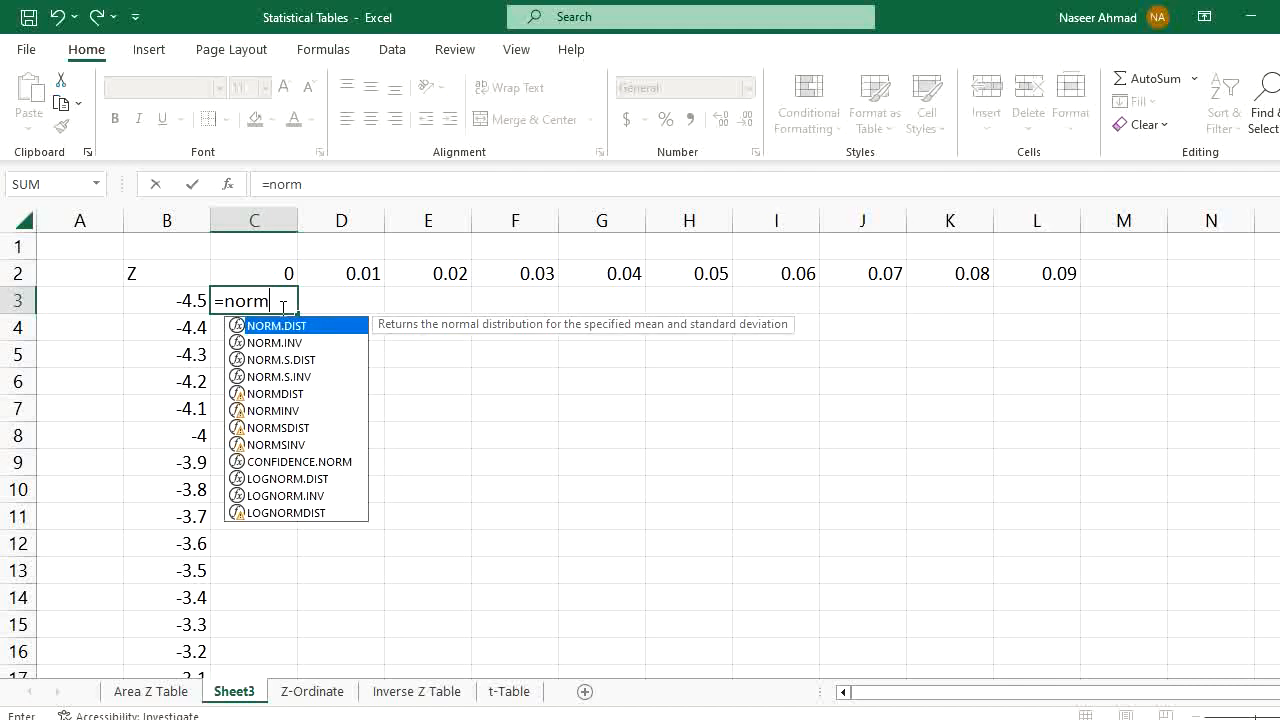
pyautogui.write('.')
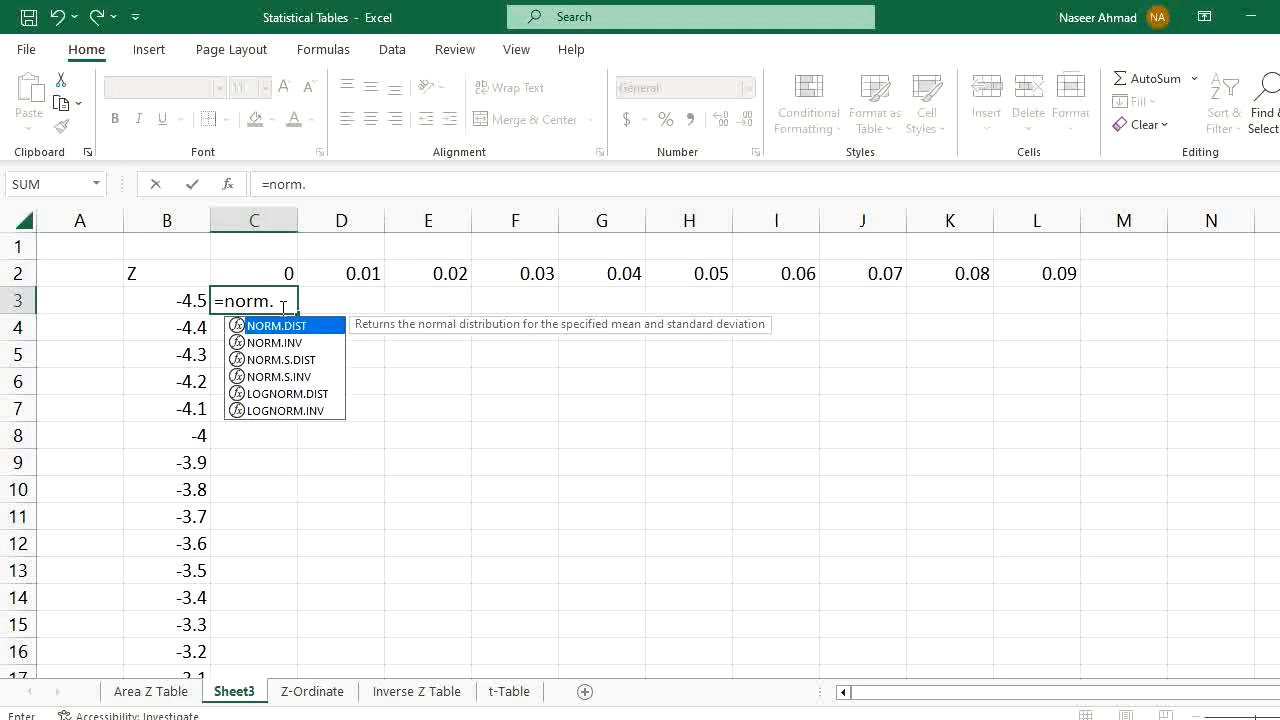
pyautogui.write('dist')
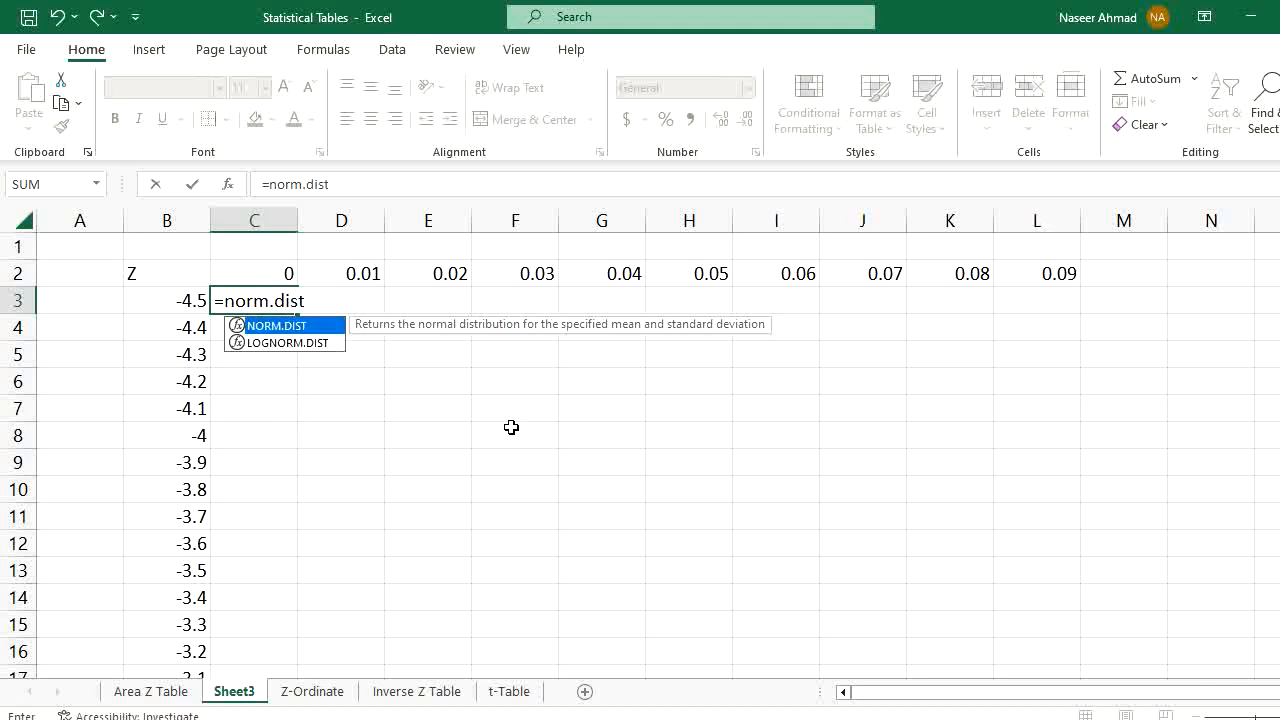
pyautogui.write('(')
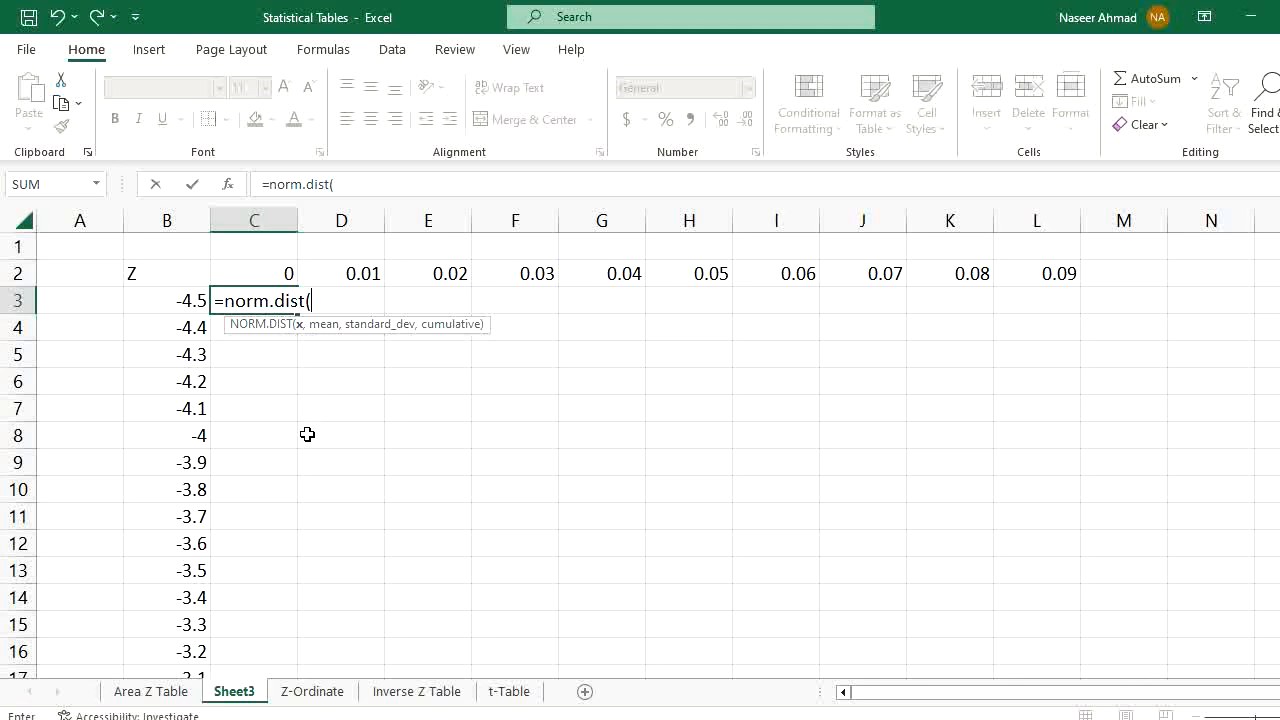
pyautogui.click(191, 301)
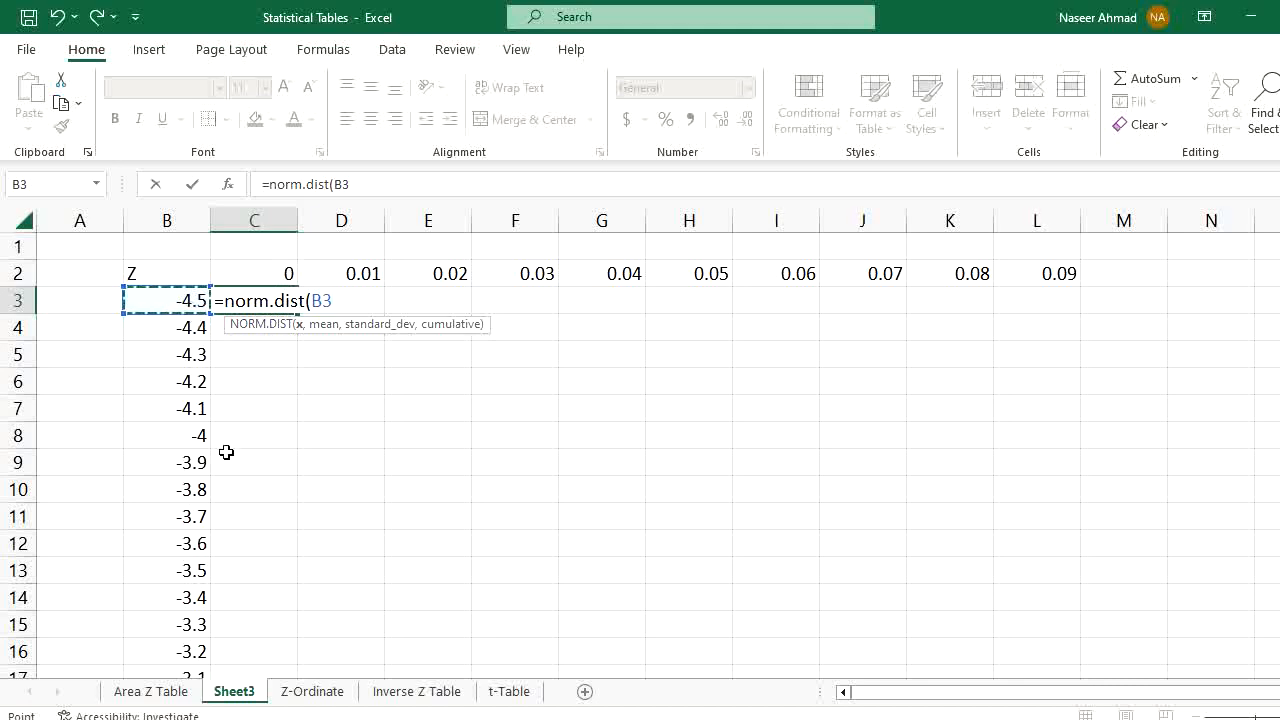
pyautogui.write('-')
pyautogui.click(275, 273)
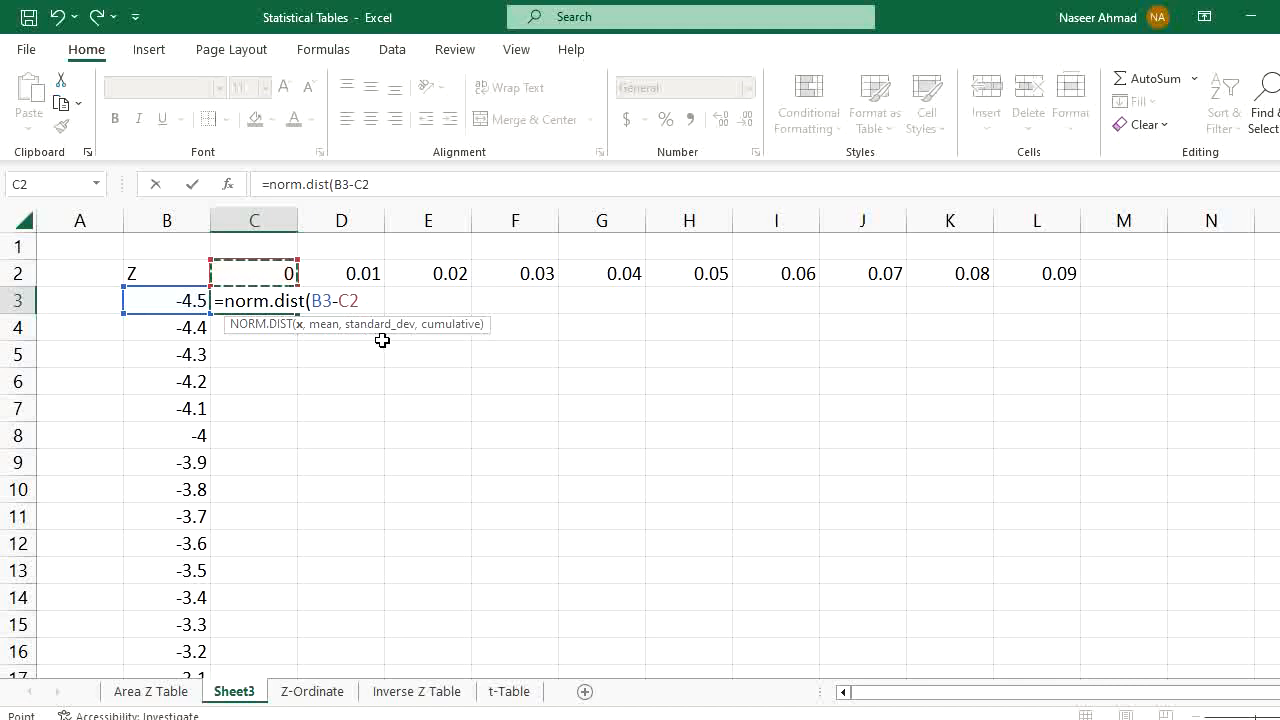
# - Lock column B and row 2 in the formula's x argument so it reads $B3-C$2
pyautogui.click(313, 302)
pyautogui.write('$')
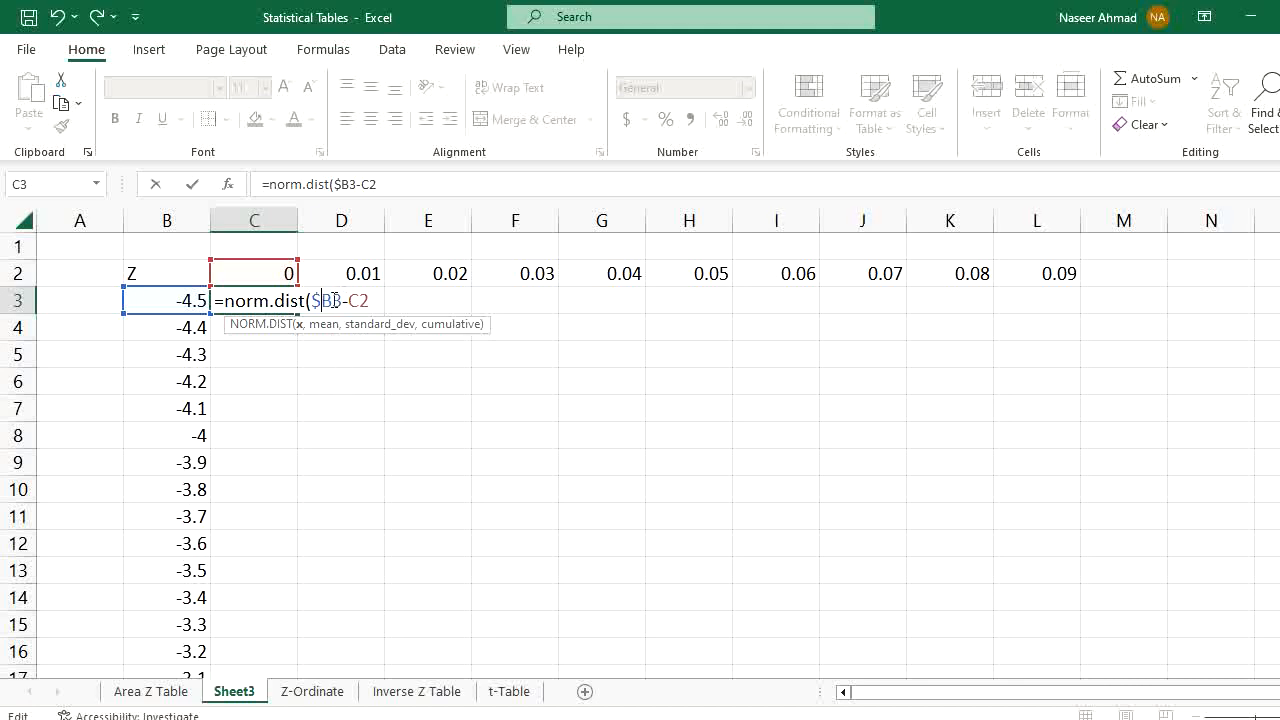
pyautogui.moveTo(328, 301); pyautogui.dragTo(313, 300)
pyautogui.click(358, 305)
pyautogui.write('$2')
# - Complete the C3 formula with mean 0, standard deviation 1 and TRUE for the cumulative argument
pyautogui.write(',')
pyautogui.write('0')
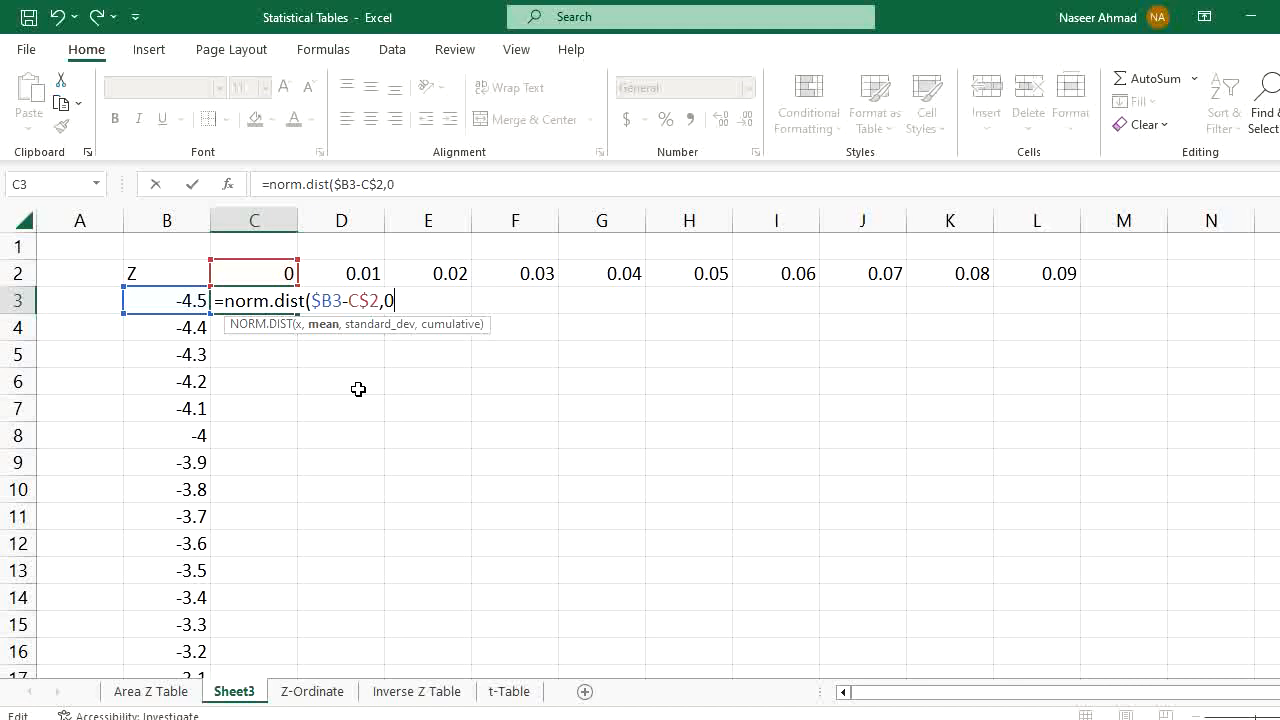
pyautogui.write(',')
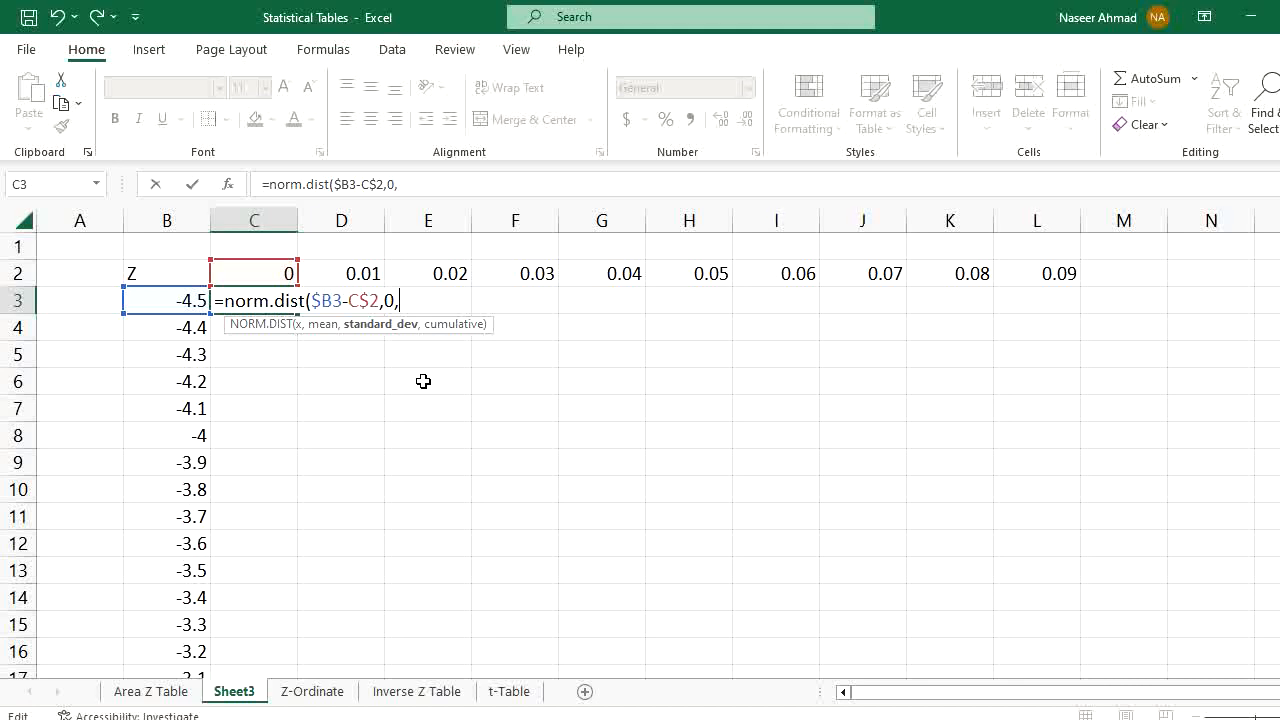
pyautogui.write('1,')
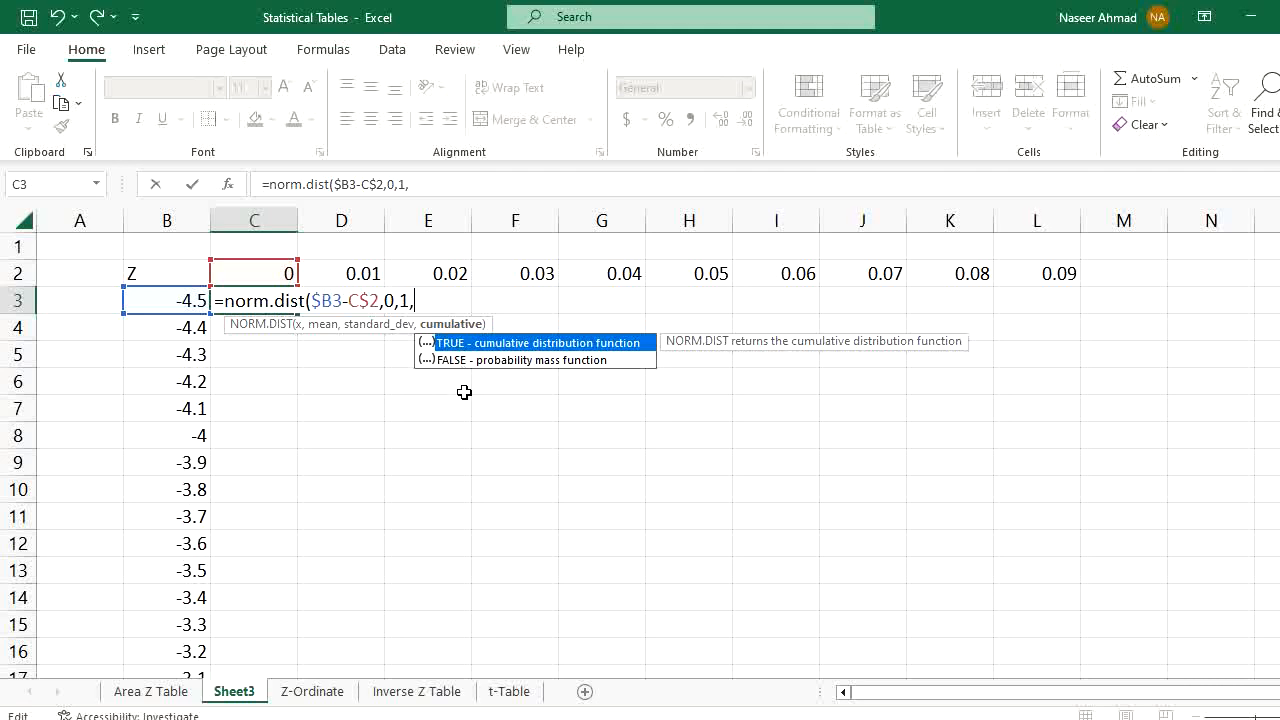
pyautogui.write('TRUE)')
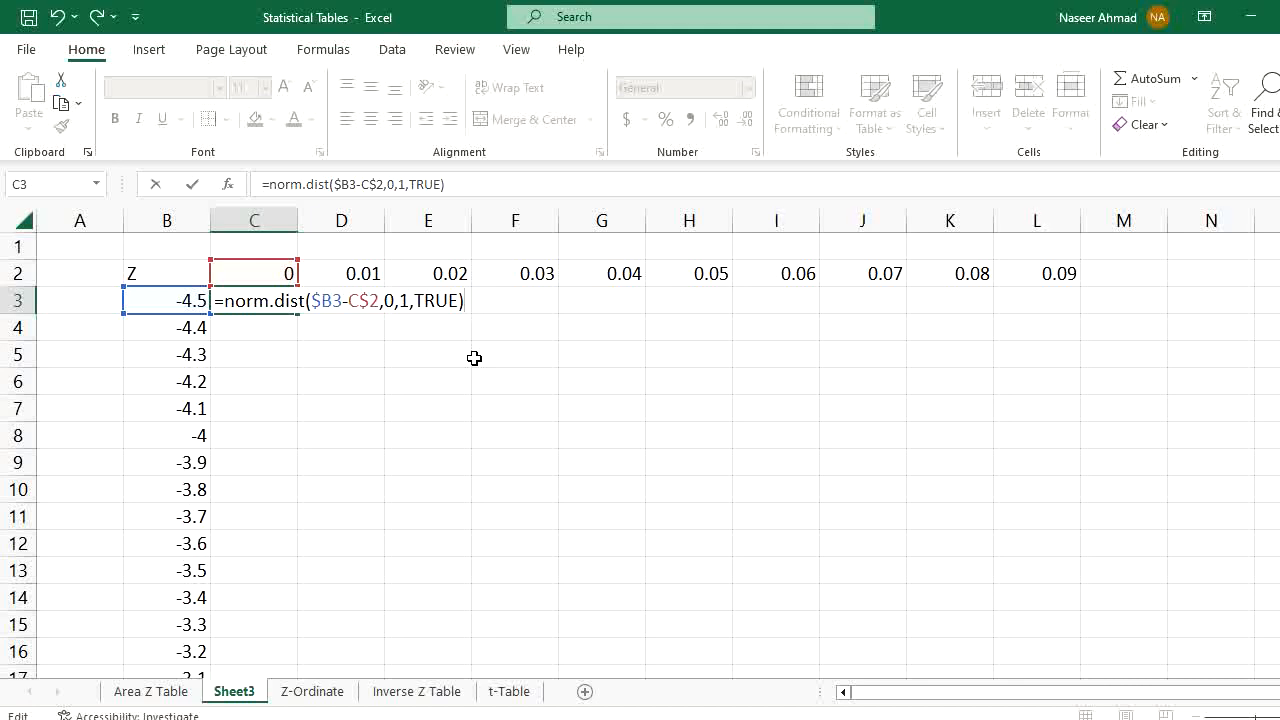
pyautogui.press('Return')
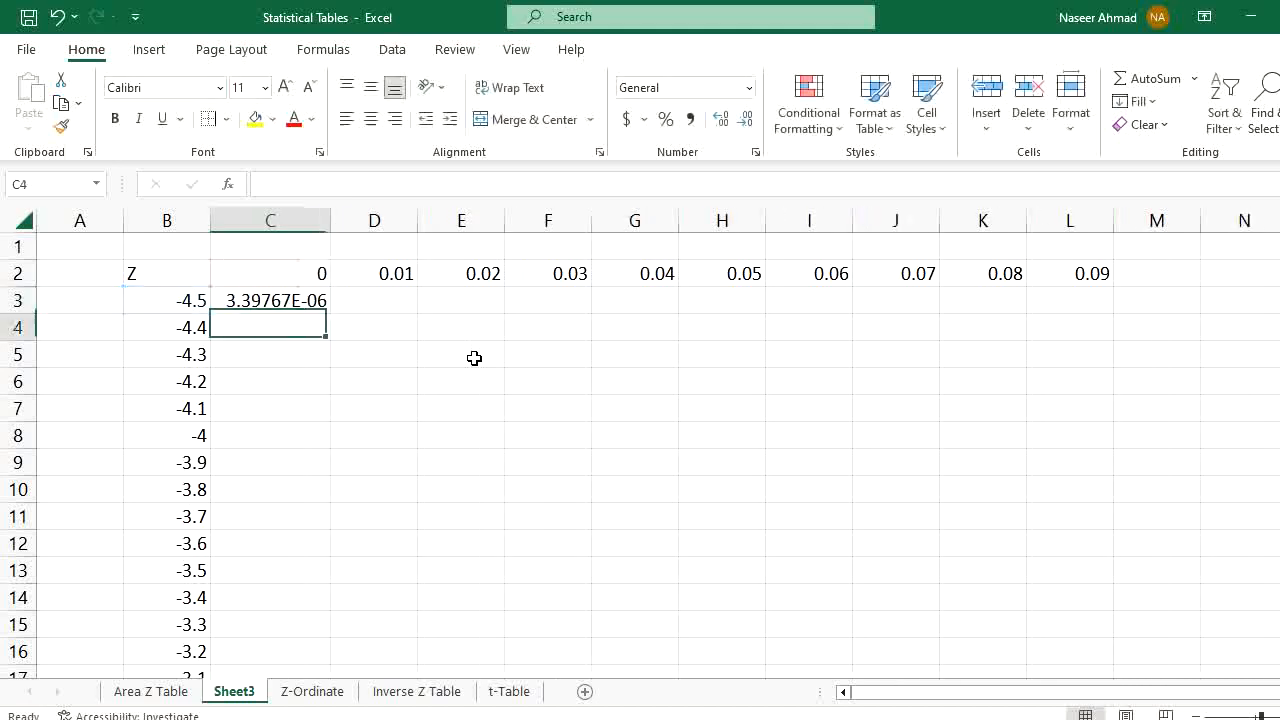
# - Format C3 as Number with five decimal places
pyautogui.click(317, 305)
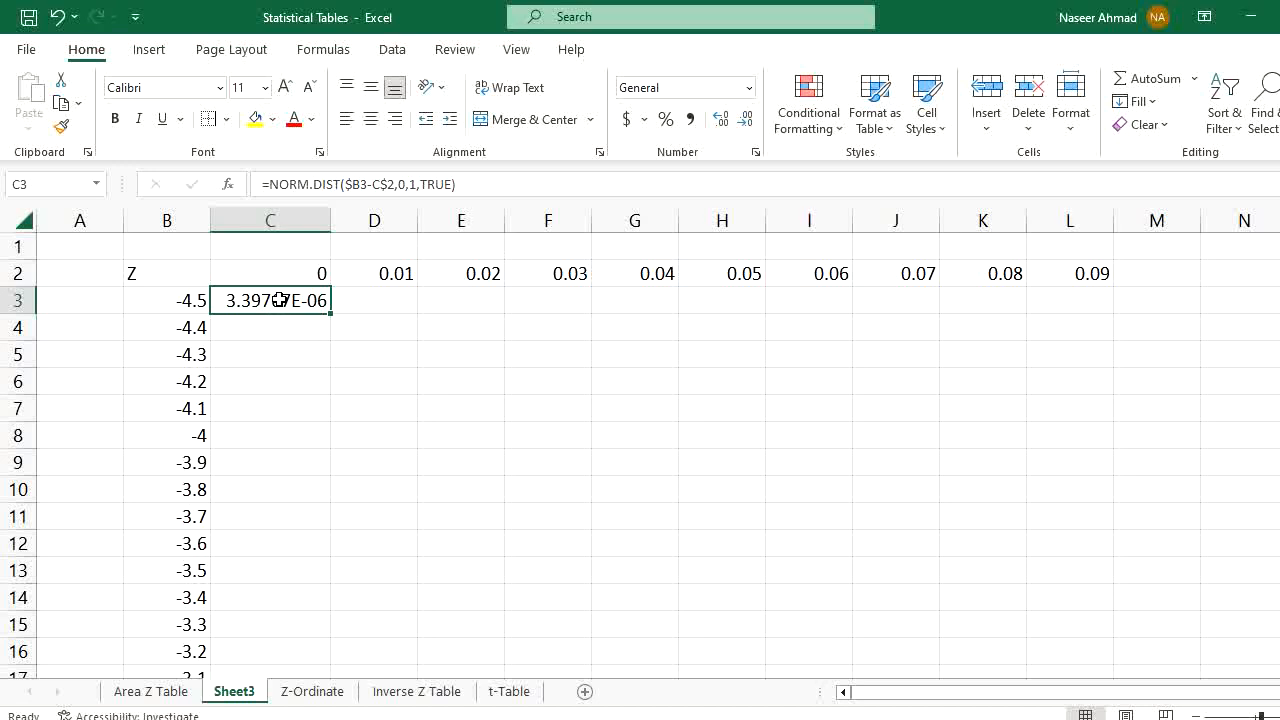
pyautogui.click(745, 124)
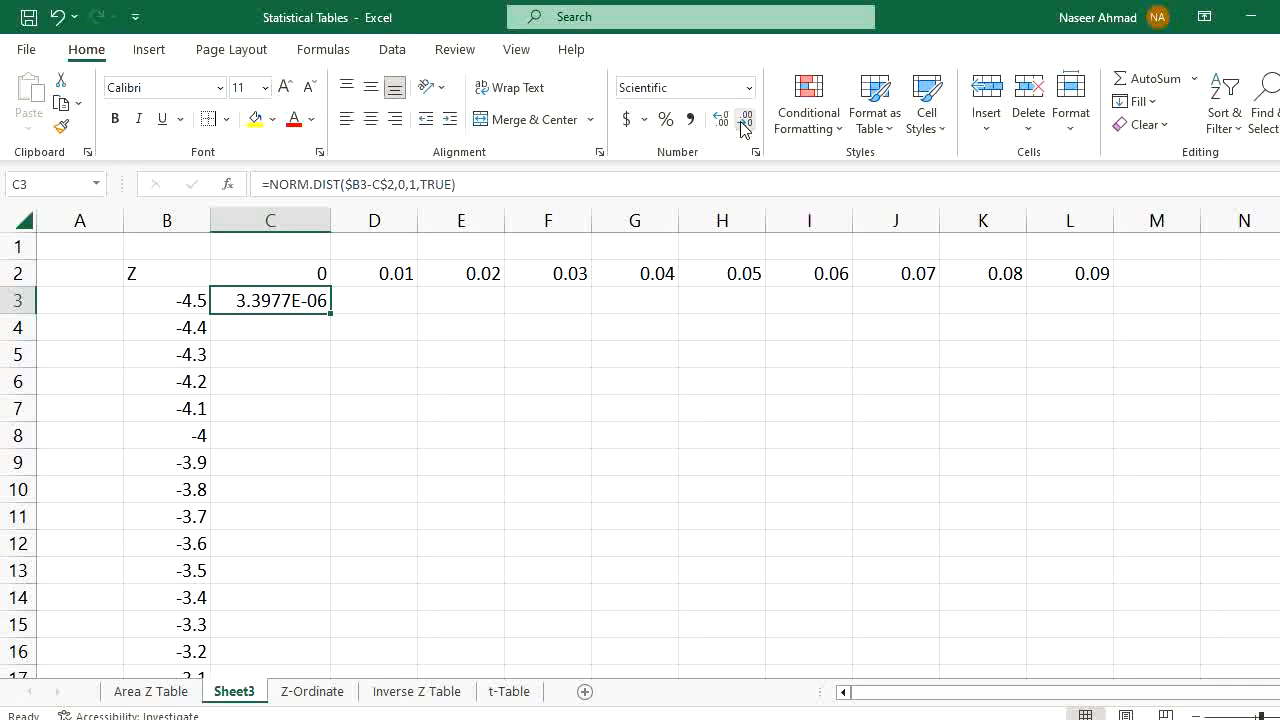
pyautogui.click(745, 124)
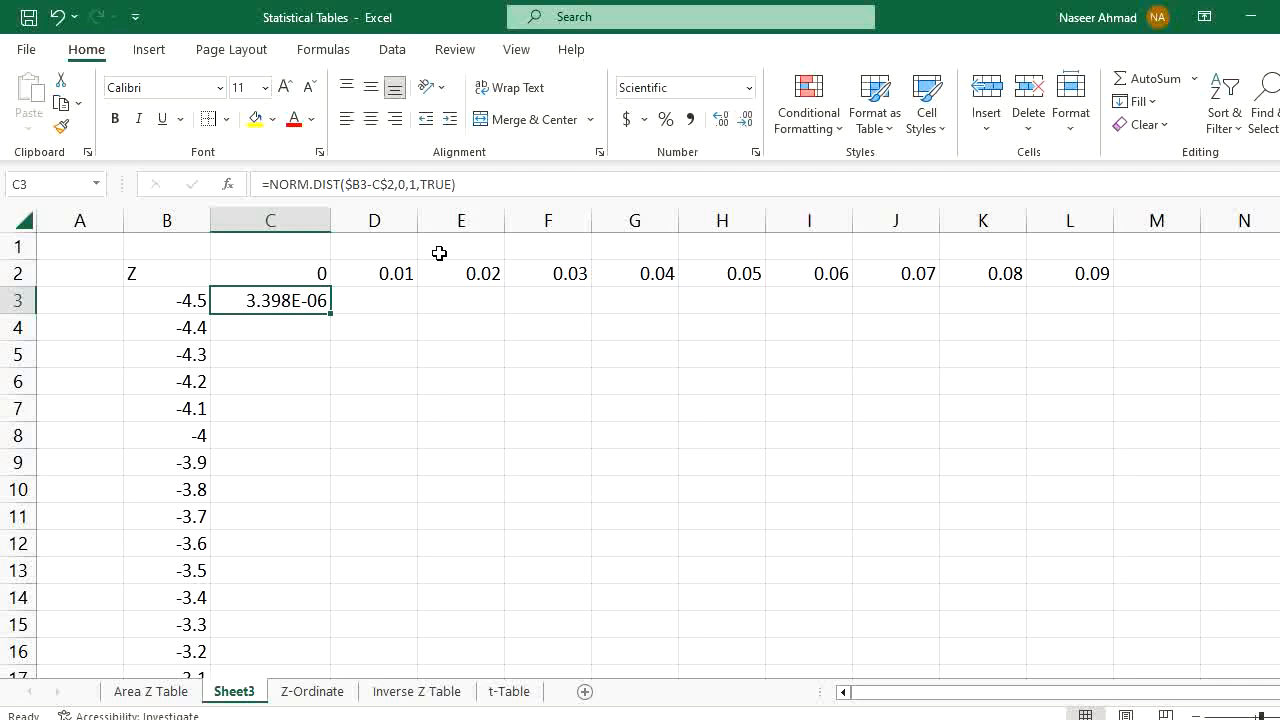
pyautogui.click(748, 88)
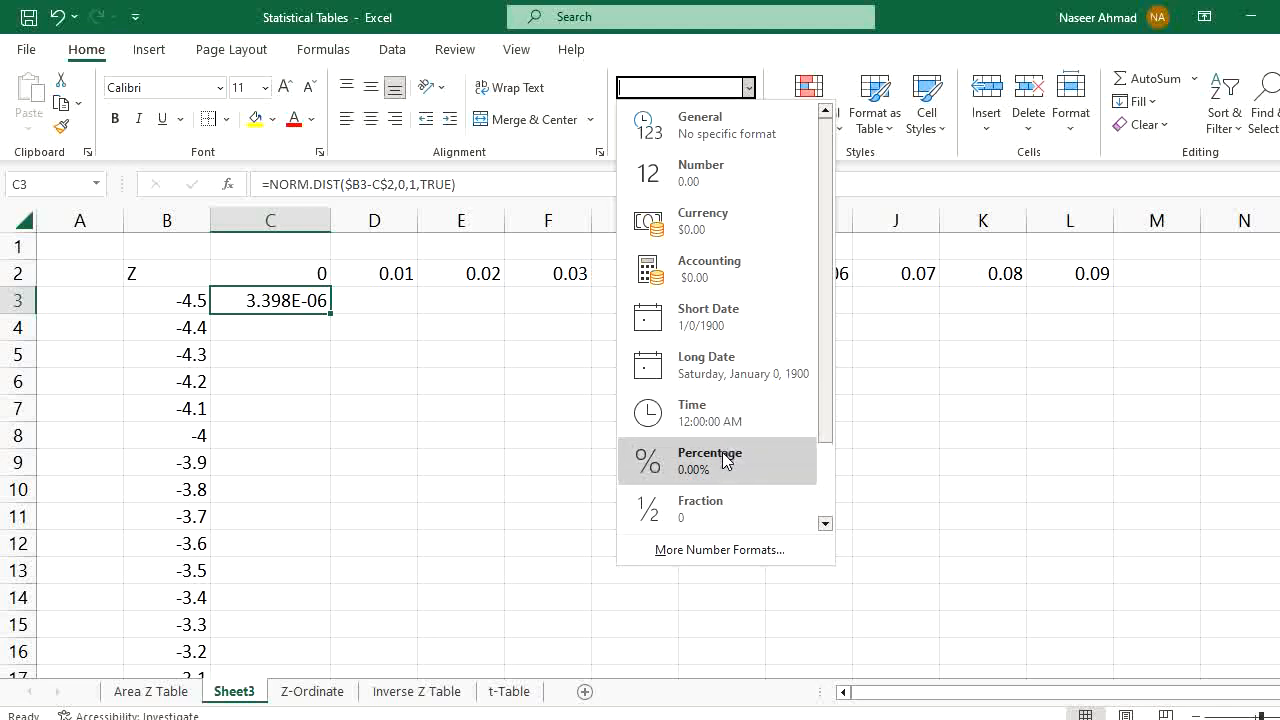
pyautogui.click(720, 172)
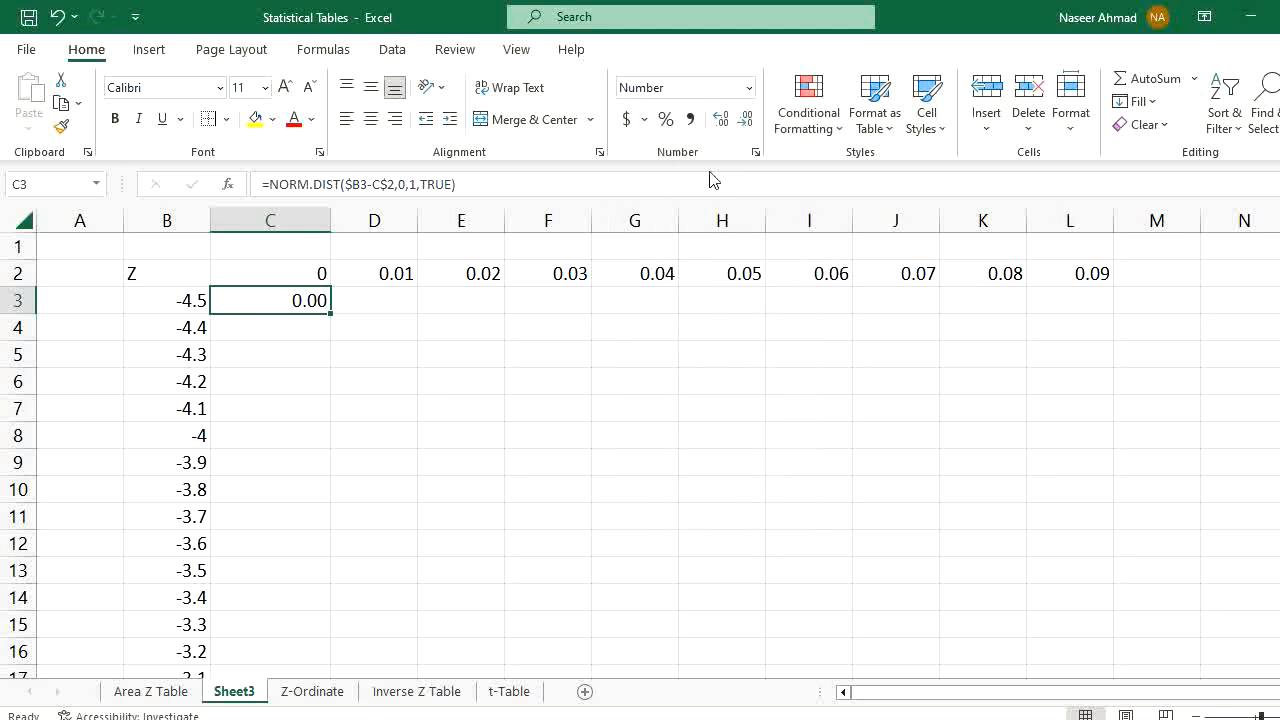
pyautogui.doubleClick(720, 120)
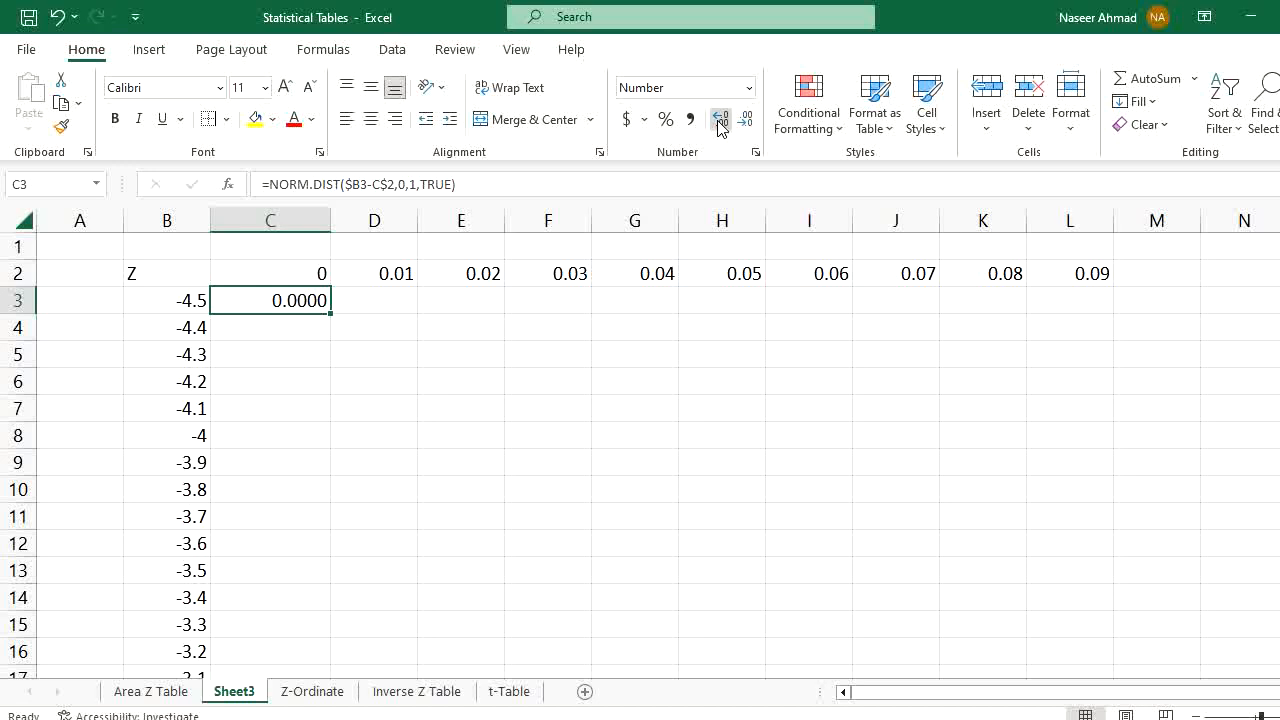
pyautogui.click(720, 122)
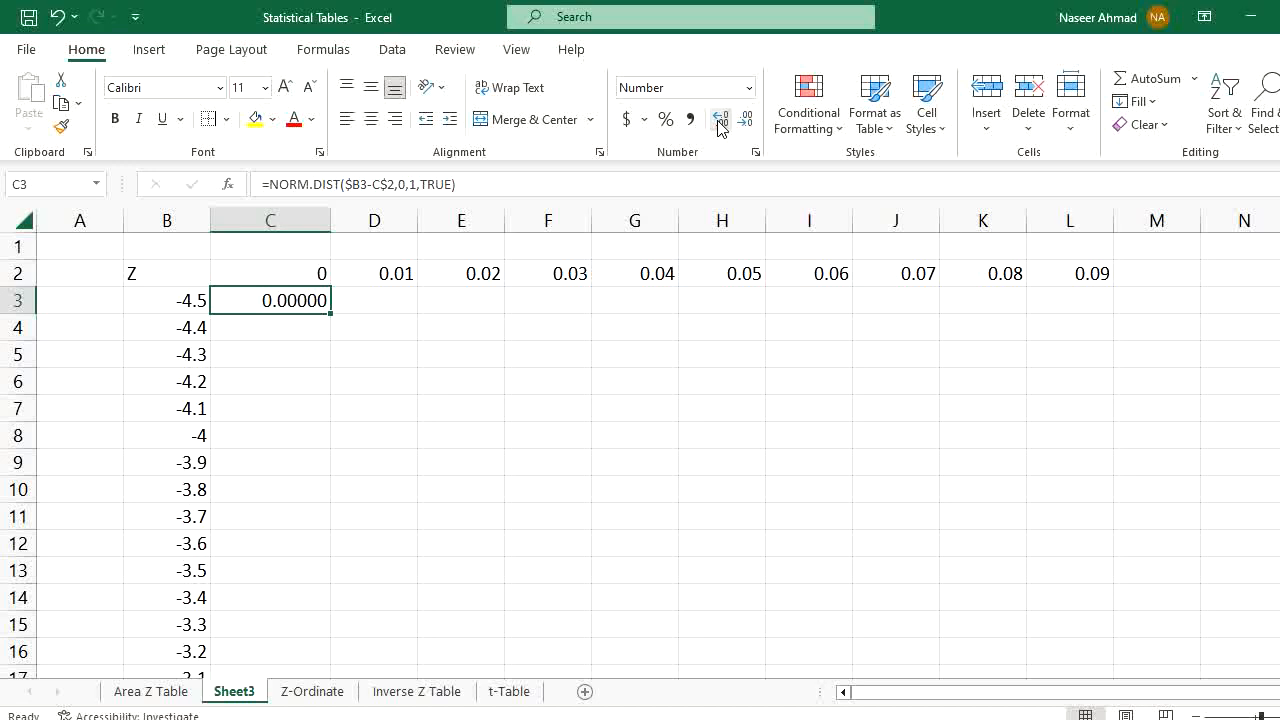
pyautogui.click(350, 372)
# - Fill the C3 formula across to L3 and check the cell references in L3
pyautogui.click(298, 308)
pyautogui.moveTo(333, 313); pyautogui.dragTo(1072, 309)
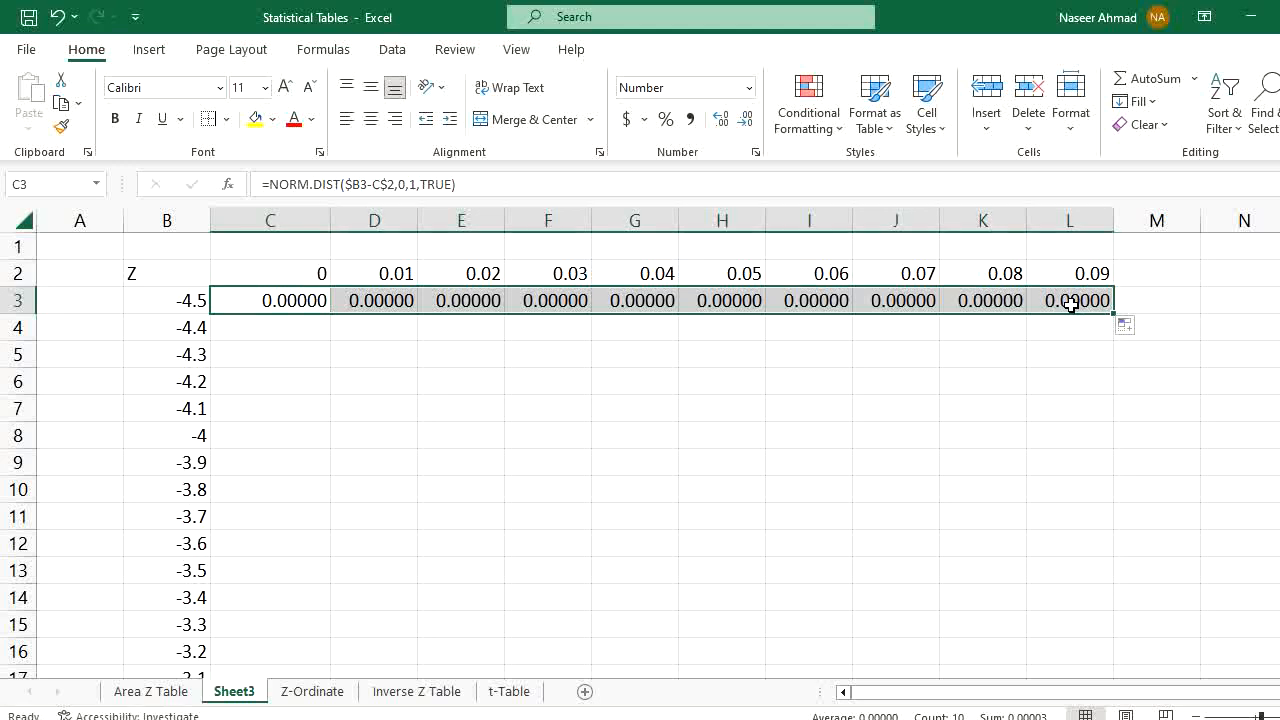
pyautogui.doubleClick(1072, 304)
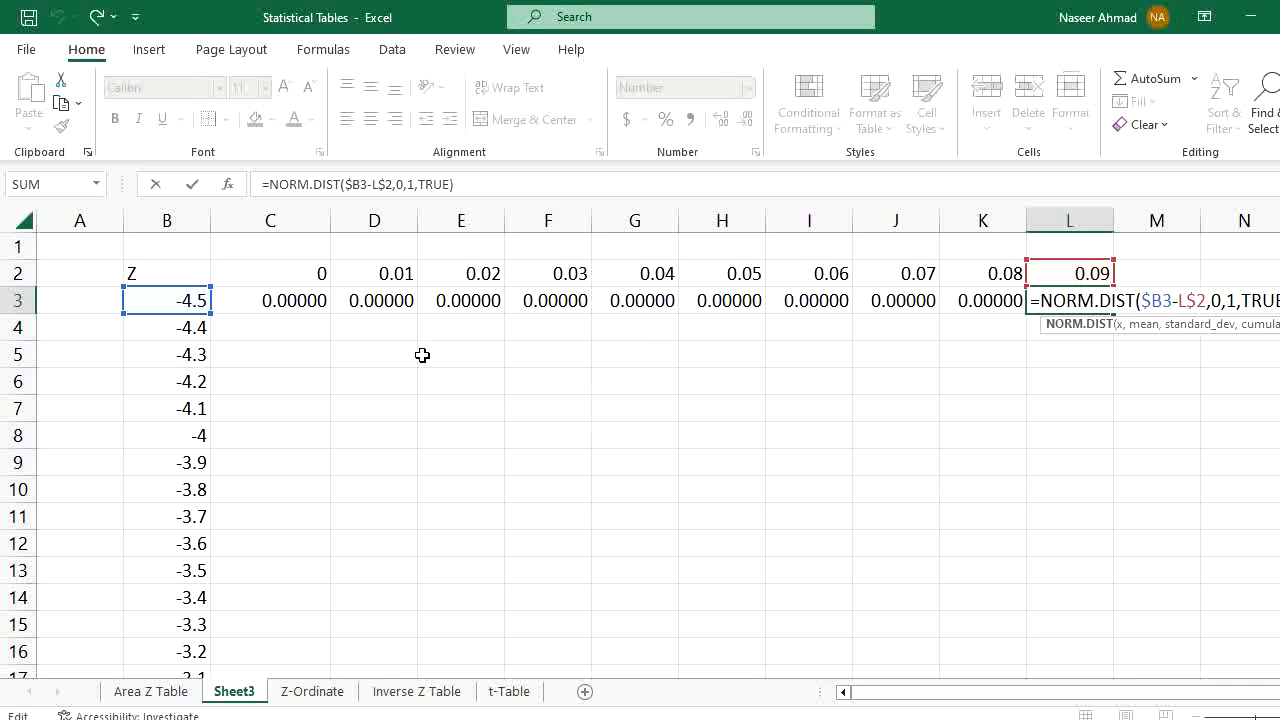
pyautogui.hotkey('ctrl', 'Return')
# - Fill the formulas in C3:L3 down through row 48
pyautogui.click(308, 302)
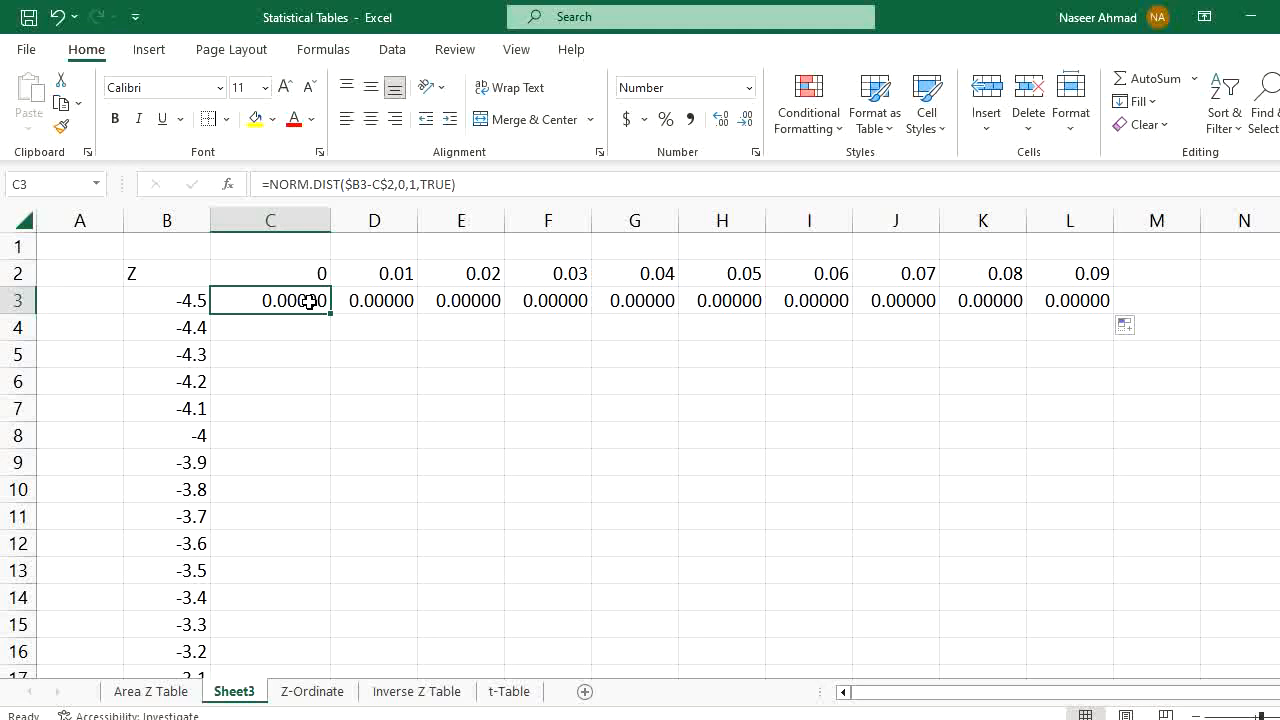
pyautogui.moveTo(308, 302); pyautogui.dragTo(1070, 300)
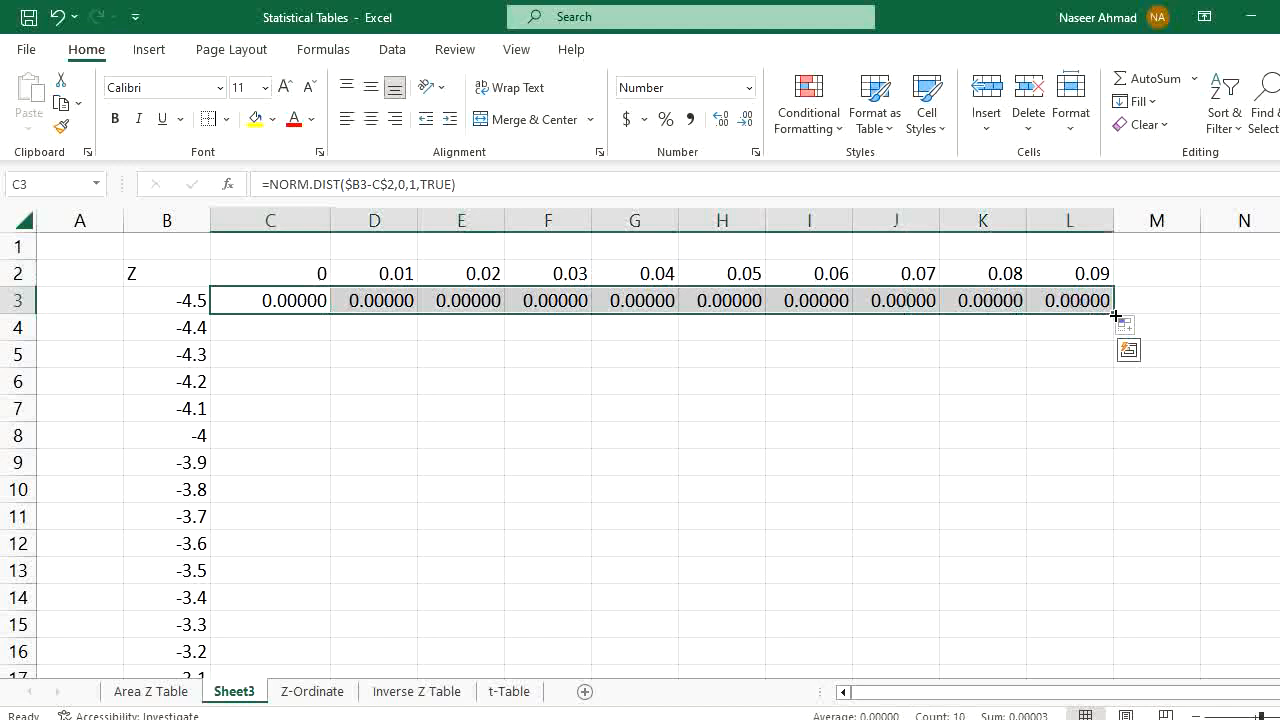
pyautogui.click(1068, 298)
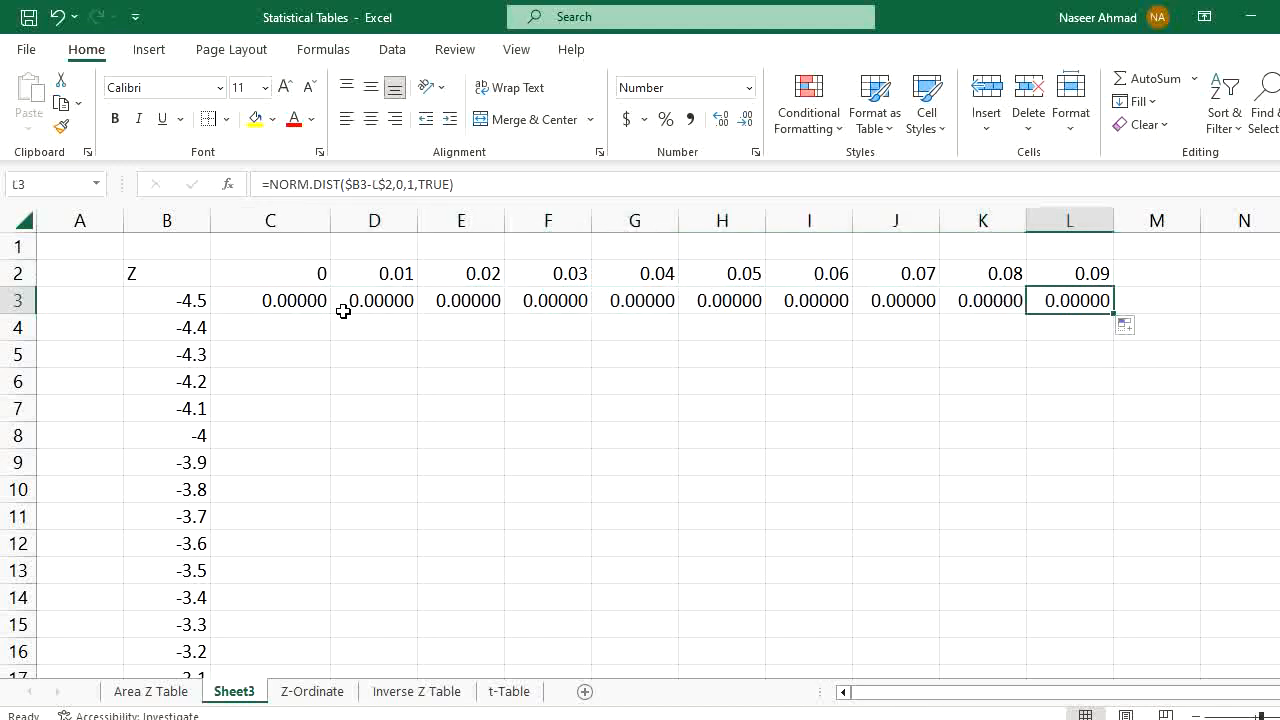
pyautogui.moveTo(309, 298); pyautogui.dragTo(1066, 298)
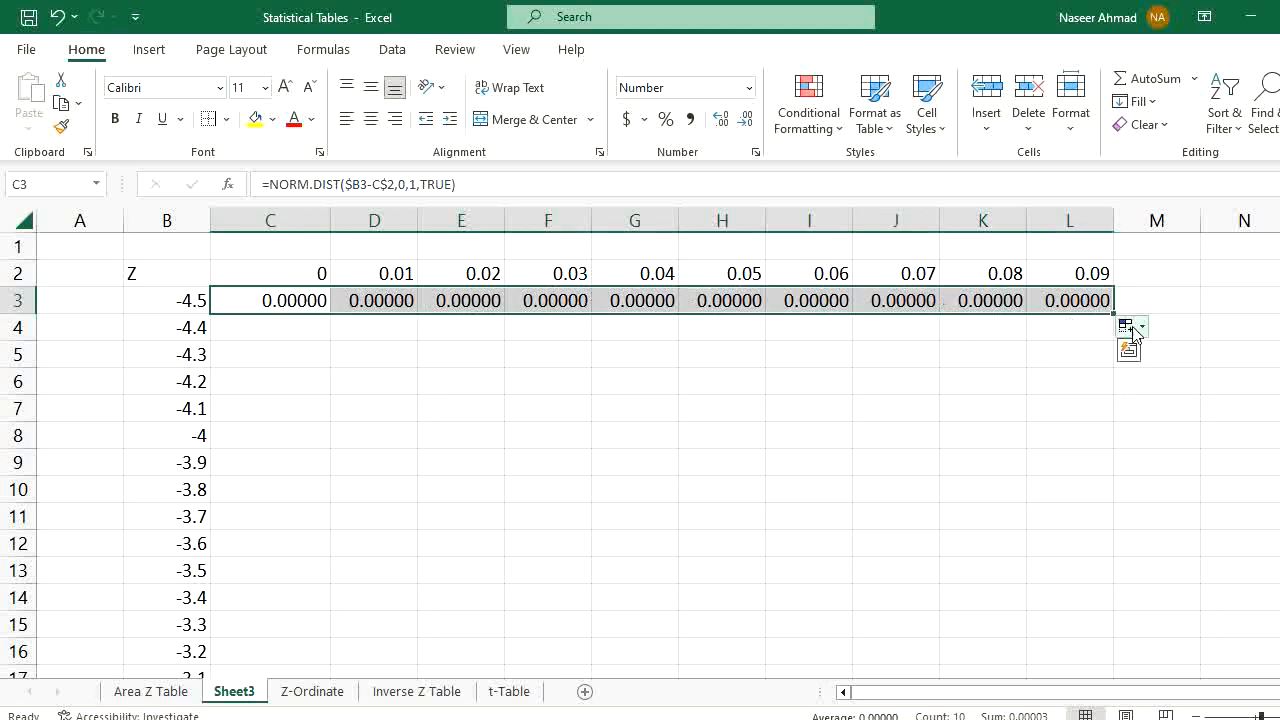
pyautogui.moveTo(1111, 319); pyautogui.dragTo(1067, 461)
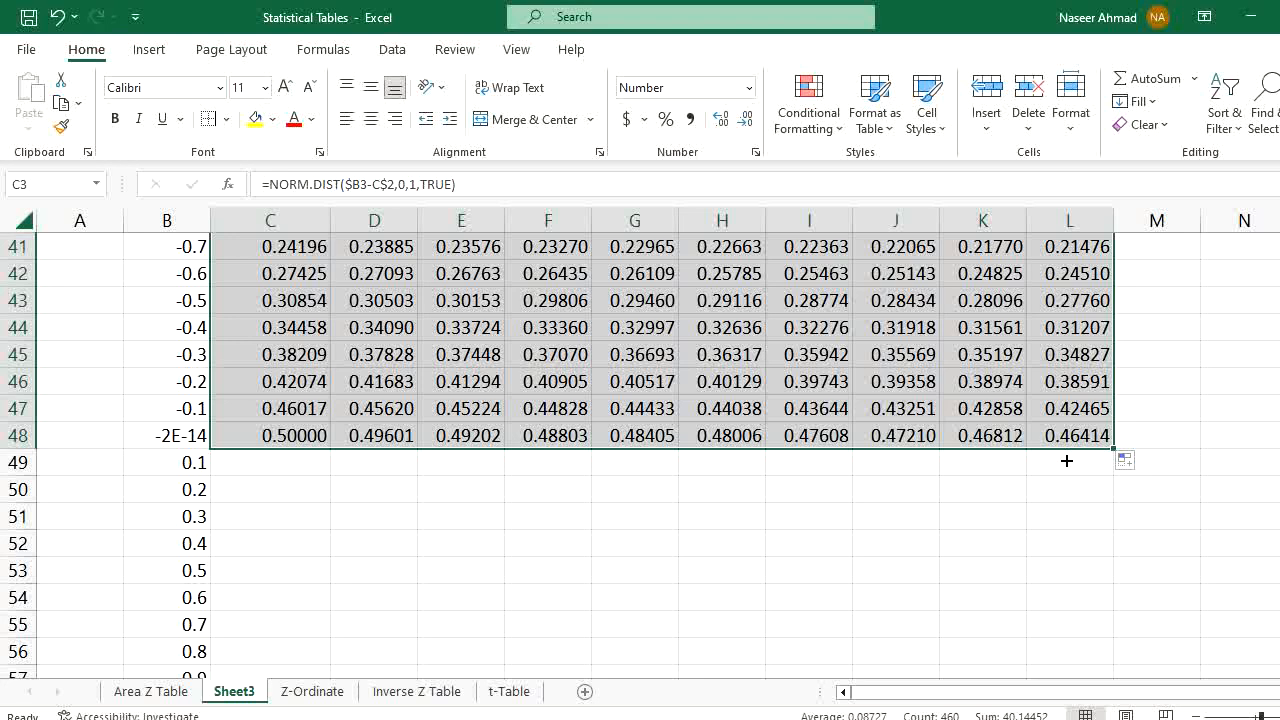
# - Replace the near-zero z value in B48 with 0
pyautogui.click(300, 436)
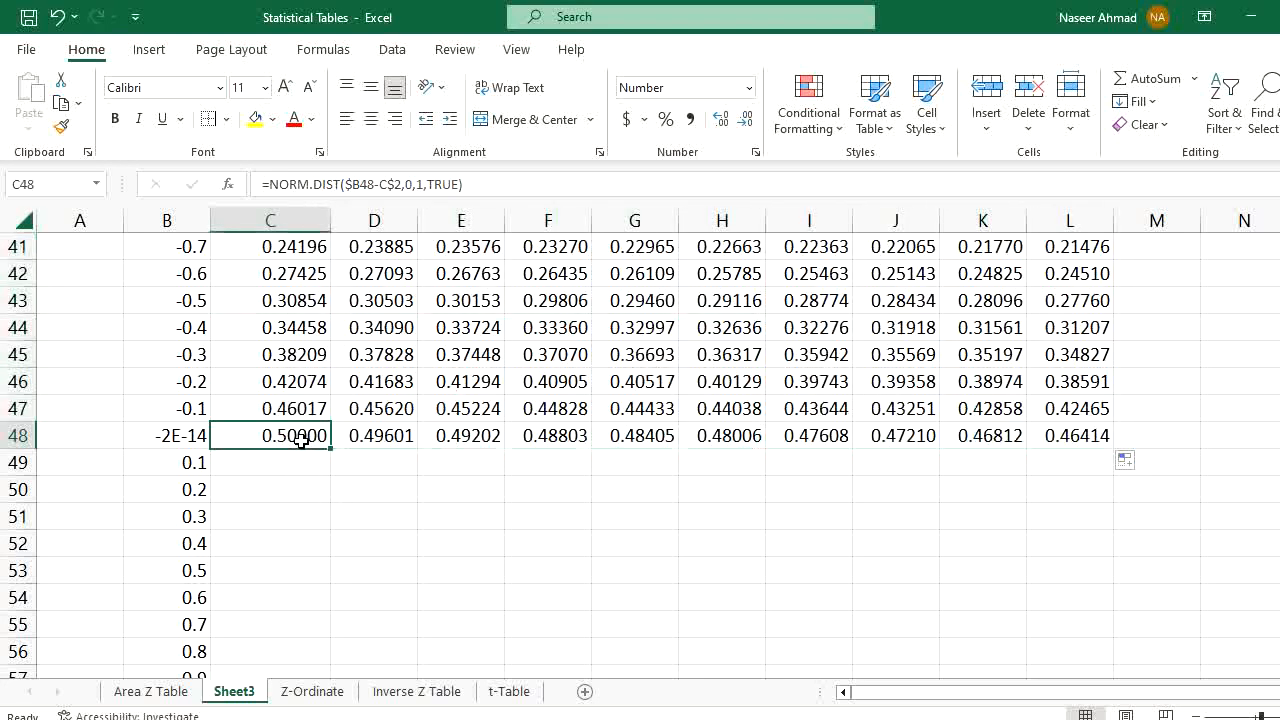
pyautogui.click(187, 435)
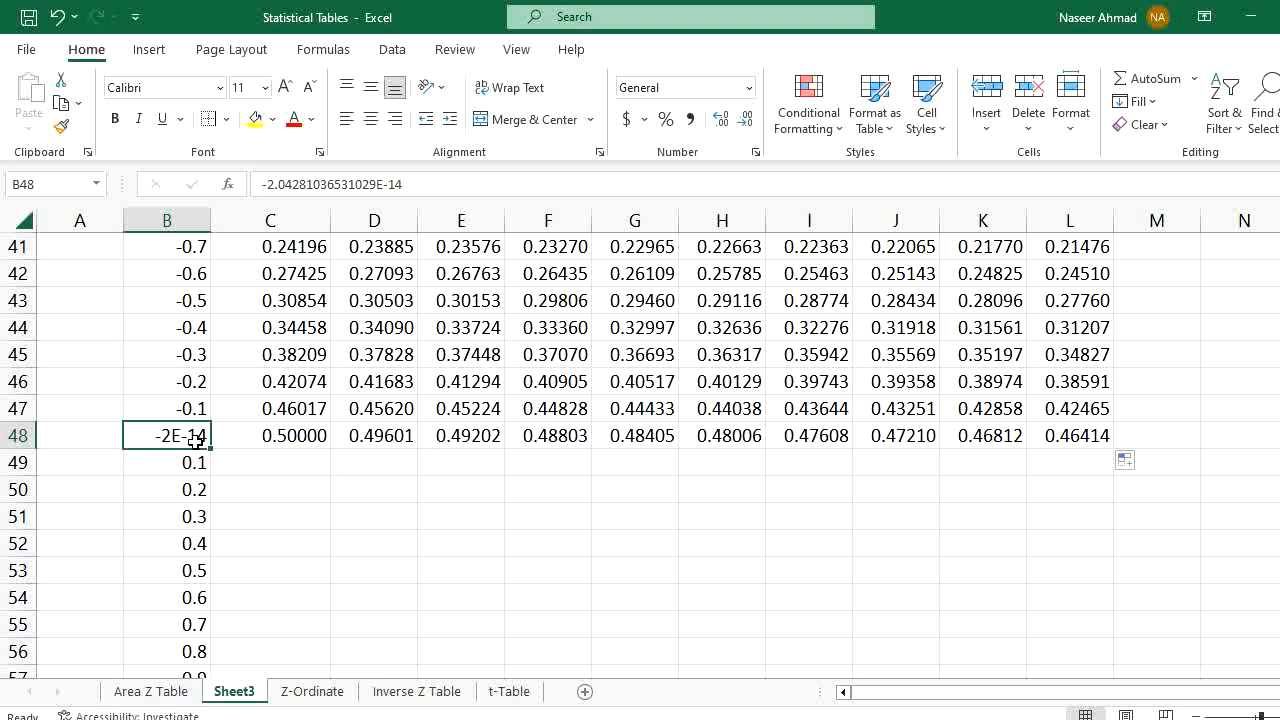
pyautogui.write('0')
pyautogui.press('Return')
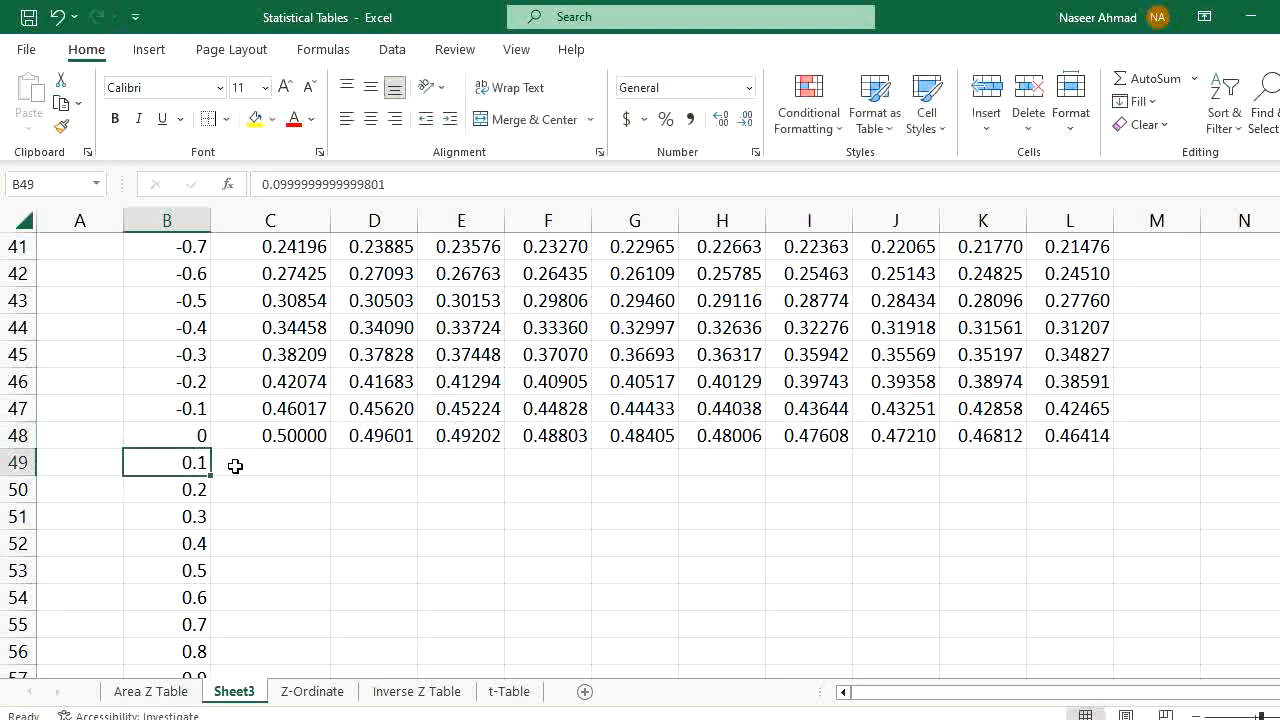
# - Clear the formulas beside the z value 0 in the range C48:M48
pyautogui.click(195, 438)
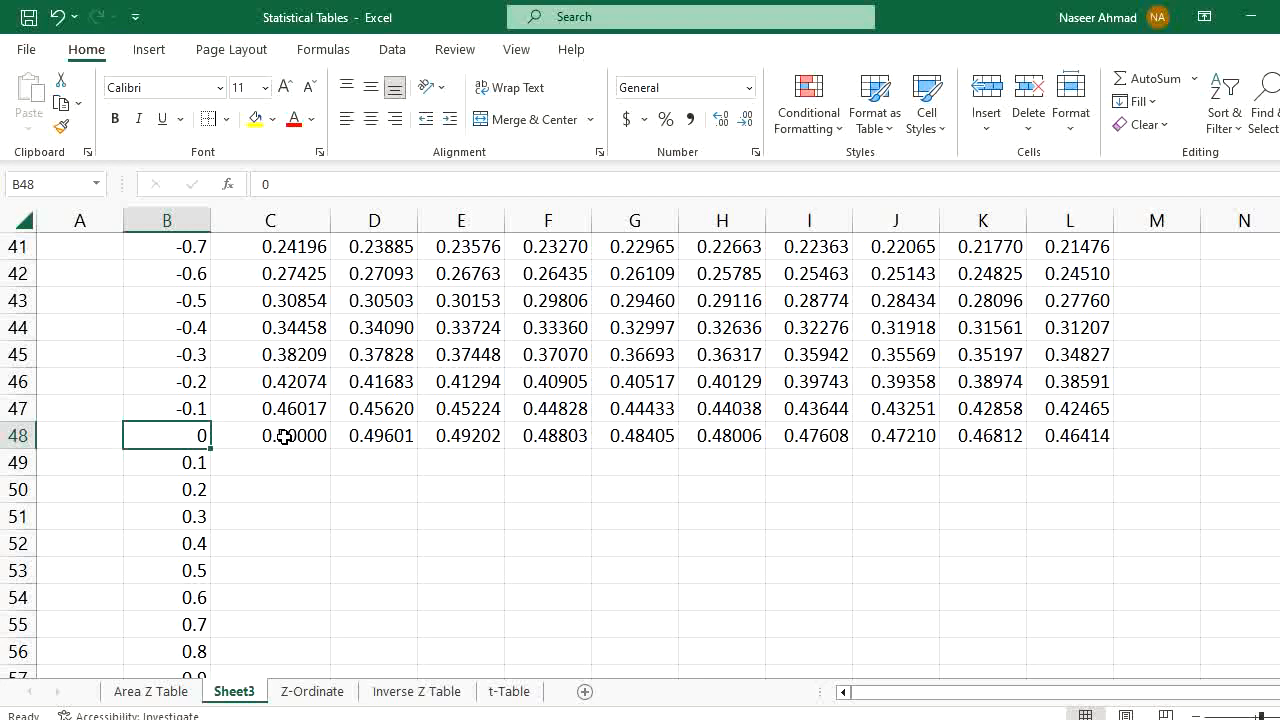
pyautogui.moveTo(285, 437); pyautogui.dragTo(1122, 437)
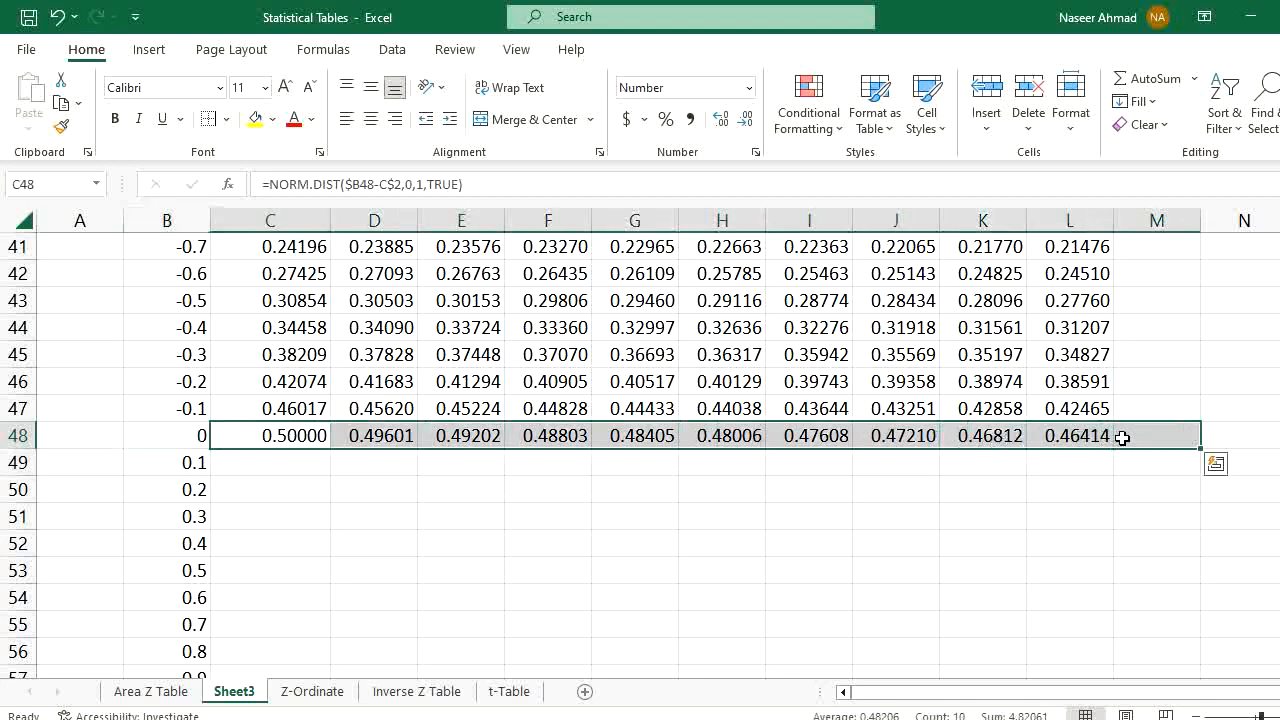
pyautogui.press('Delete')
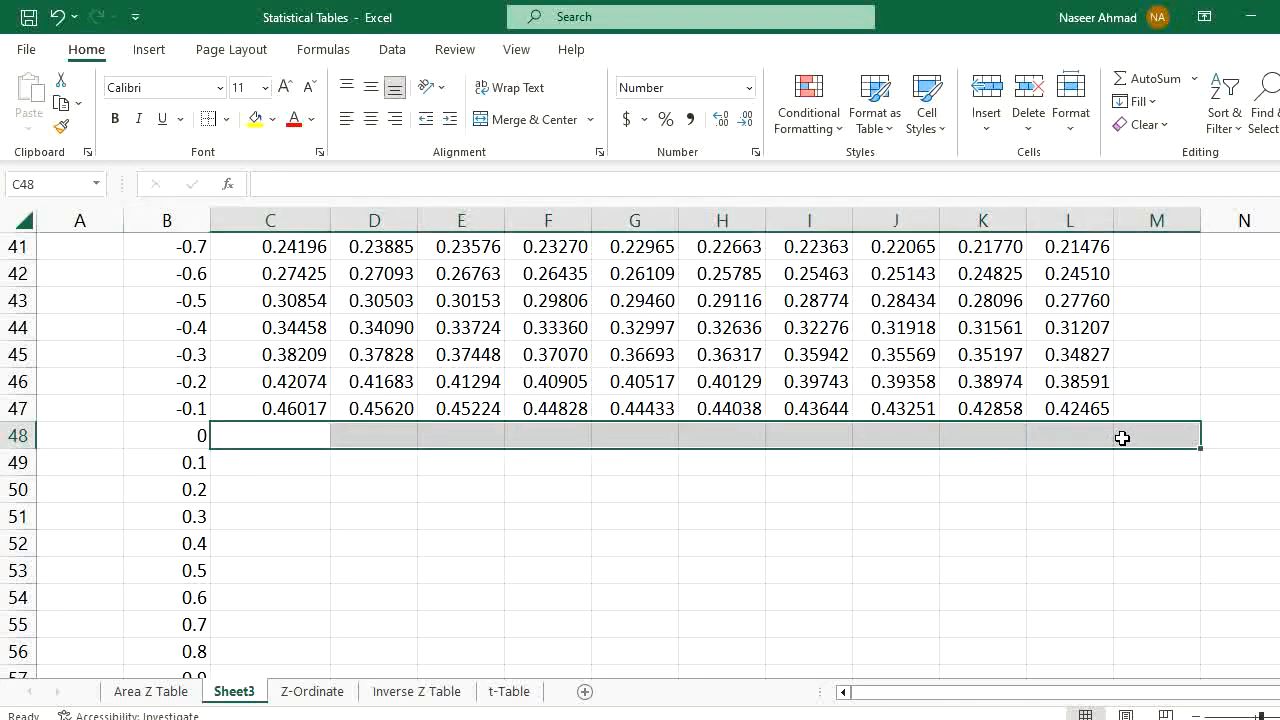
# - Fill the NORM.DIST formula from C47 down into C48
pyautogui.click(302, 521)
pyautogui.click(297, 404)
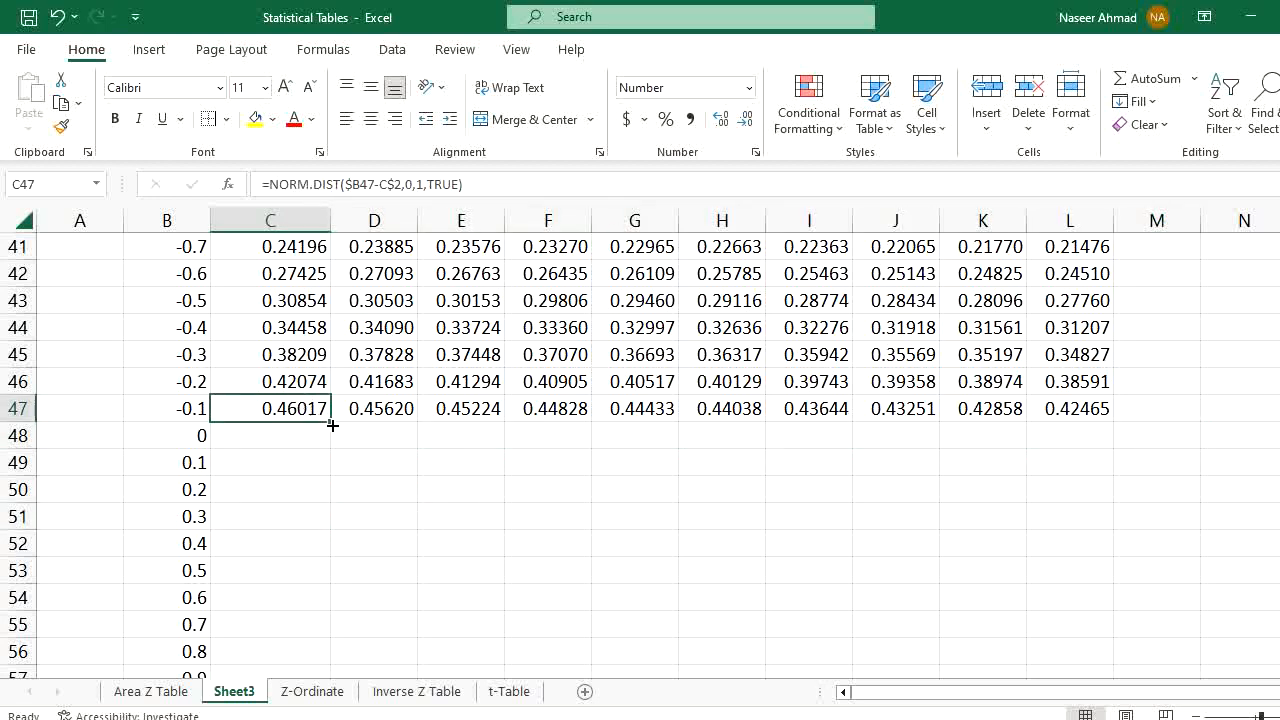
pyautogui.moveTo(333, 425); pyautogui.dragTo(337, 440)
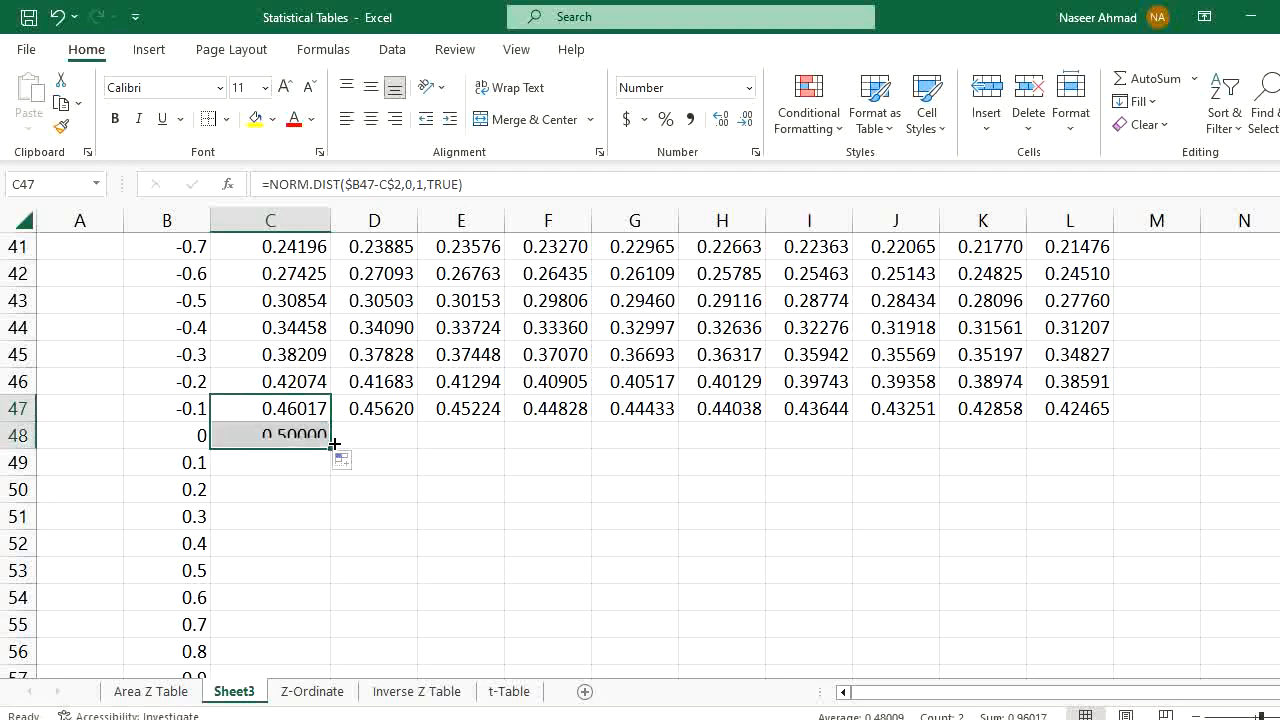
# - Inspect the NORM.DIST formula in C48, leaving it unmodified
pyautogui.click(290, 437)
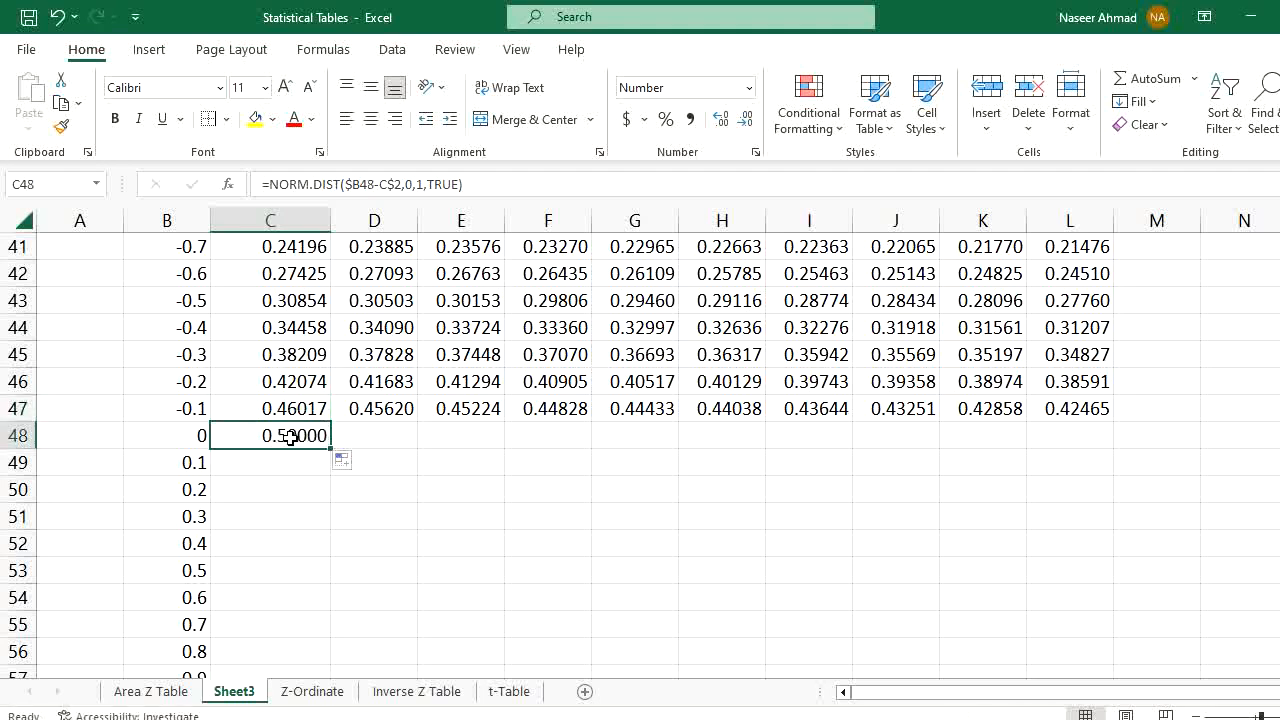
pyautogui.click(382, 186)
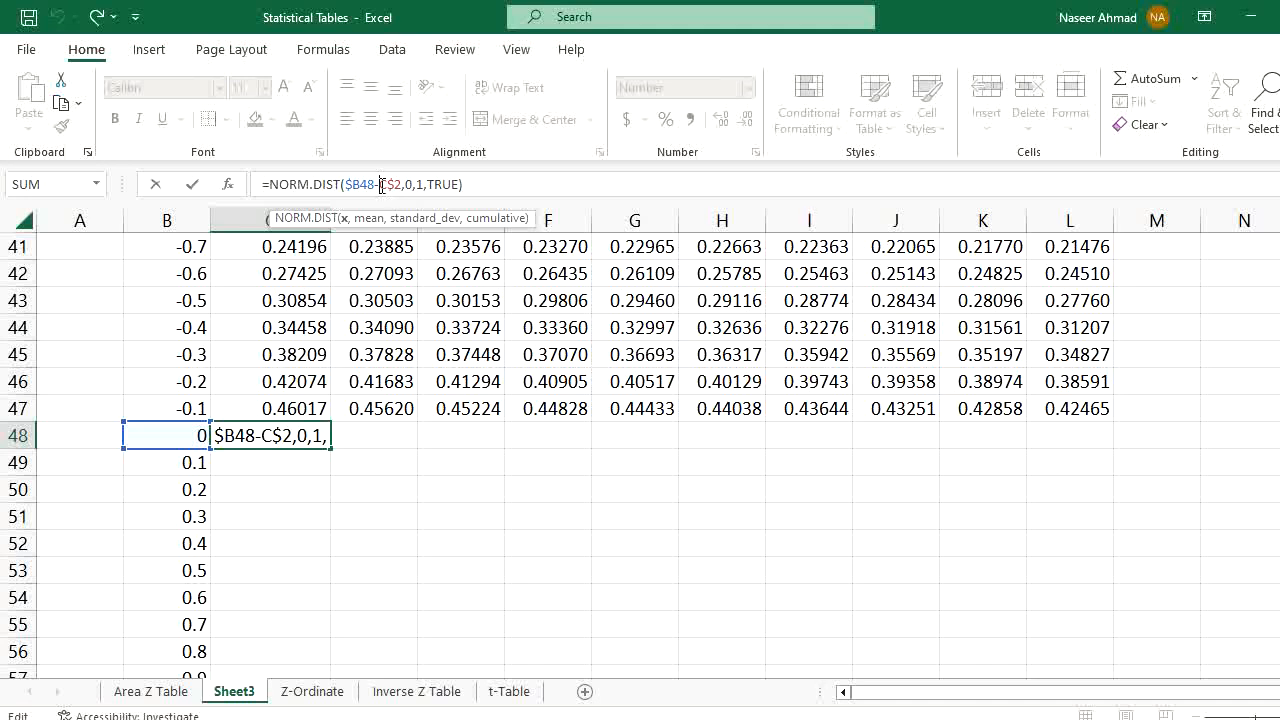
pyautogui.hotkey('ctrl', 'Return')
# - Calculate the scratch sums =.1+.01 in F51 and =.5+.09 in H52
pyautogui.click(560, 510)
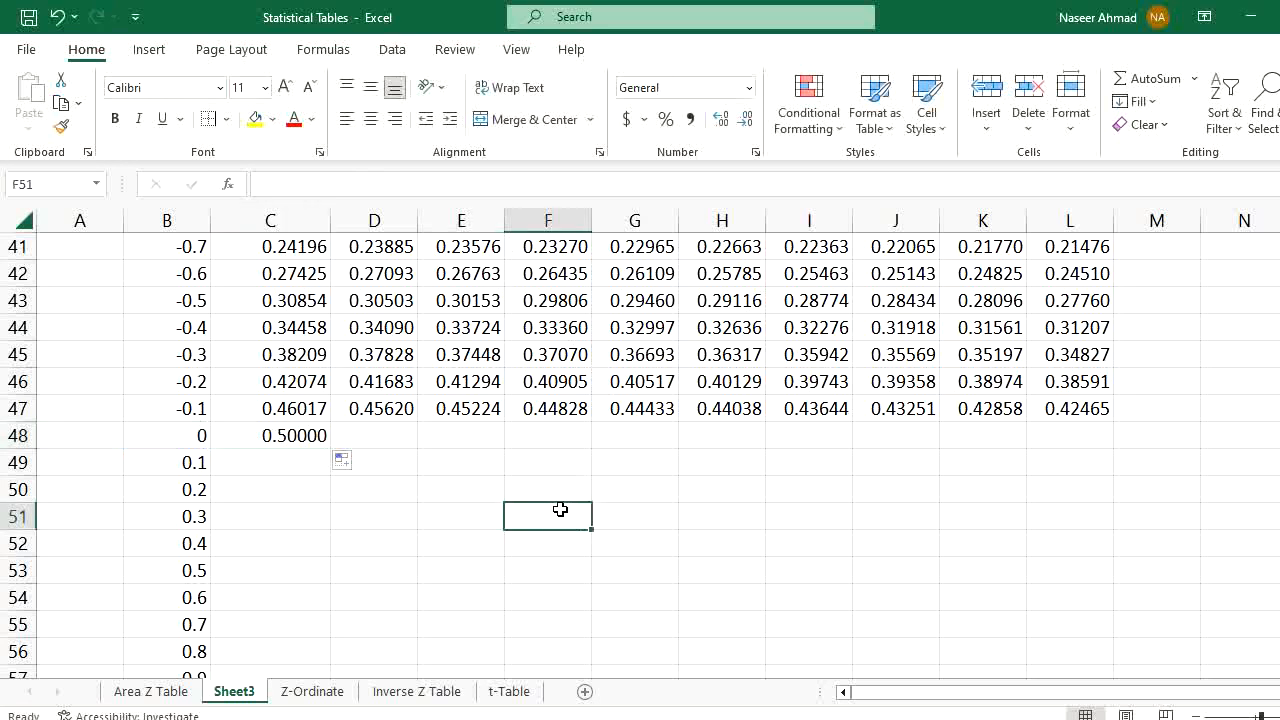
pyautogui.write('=')
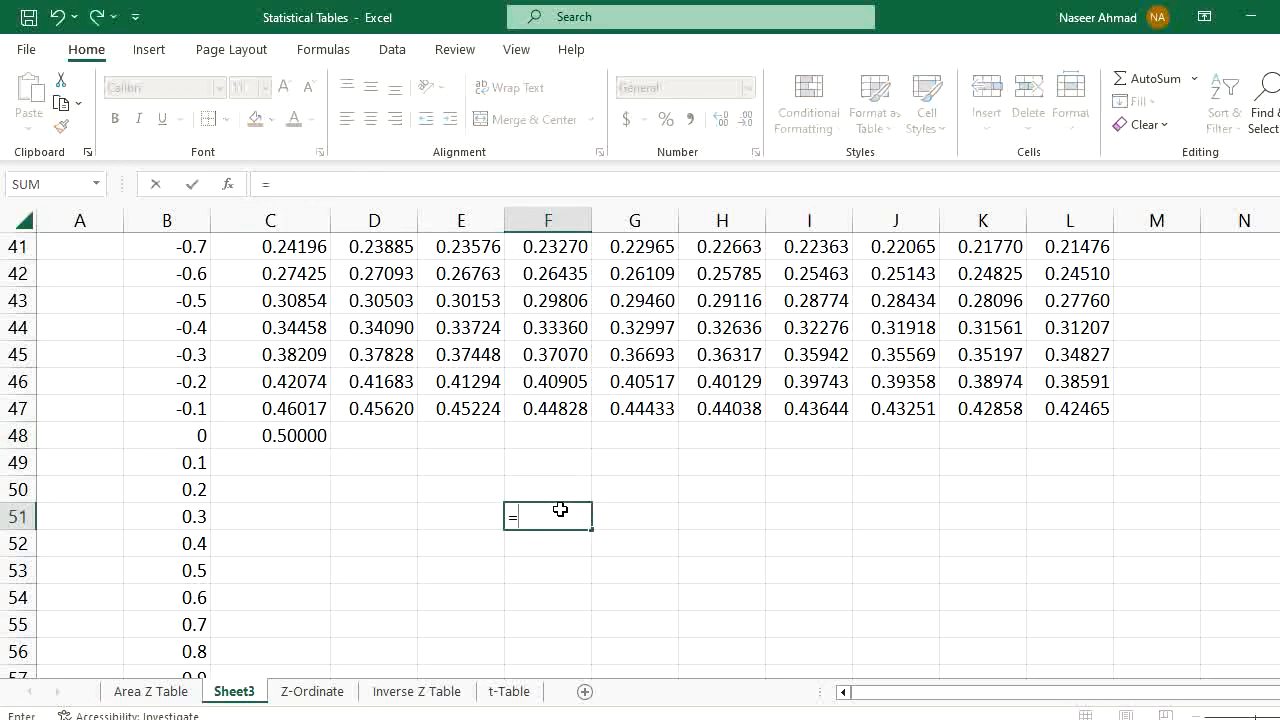
pyautogui.write('.1+.01')
pyautogui.press('Return')
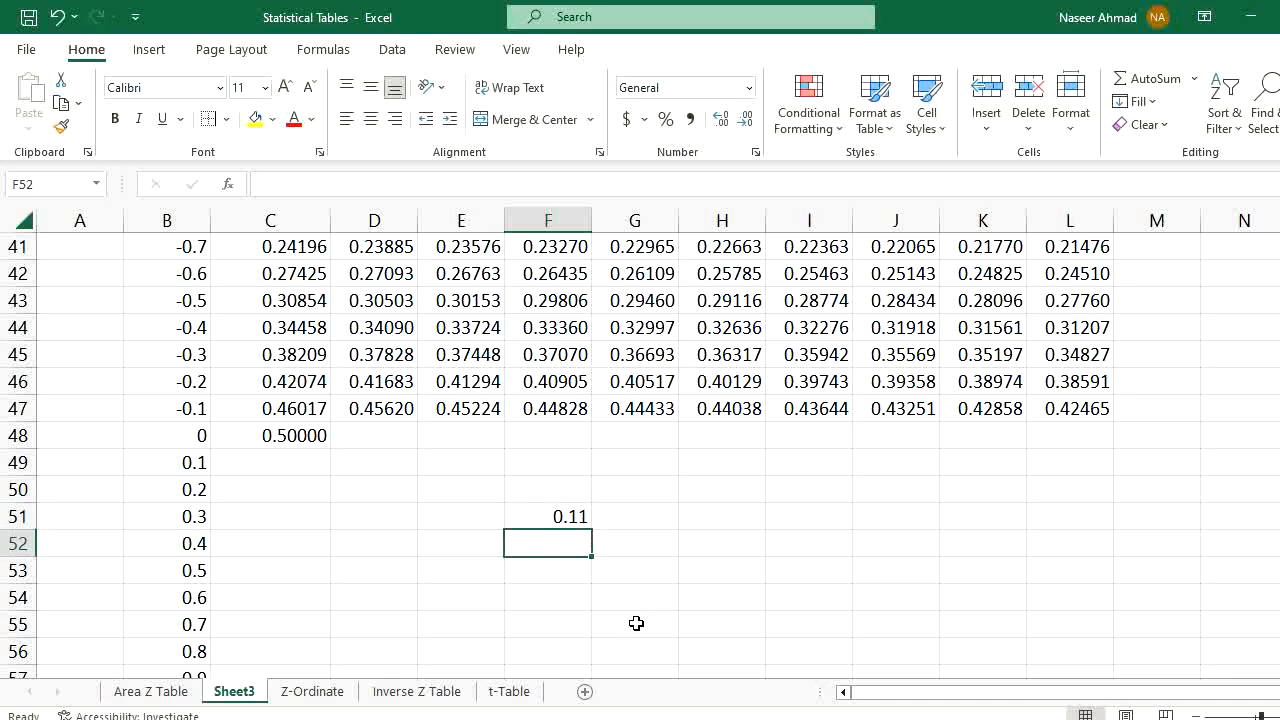
pyautogui.click(718, 547)
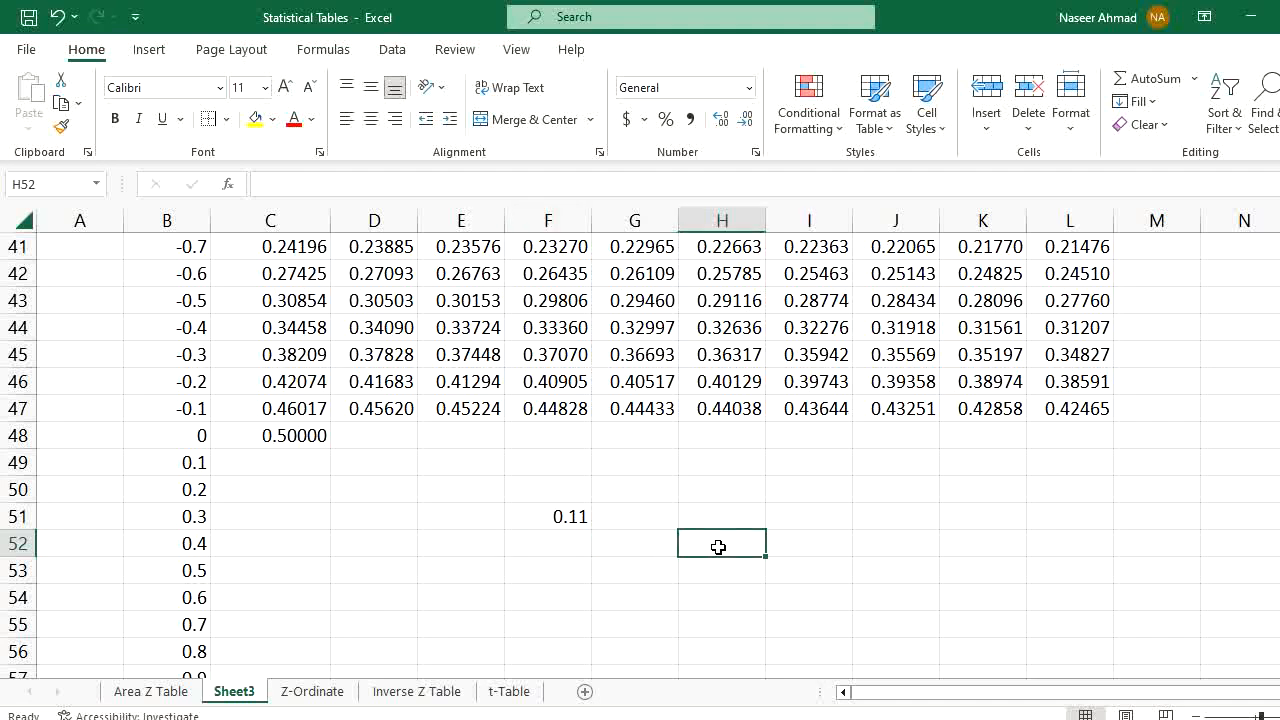
pyautogui.write('=.')
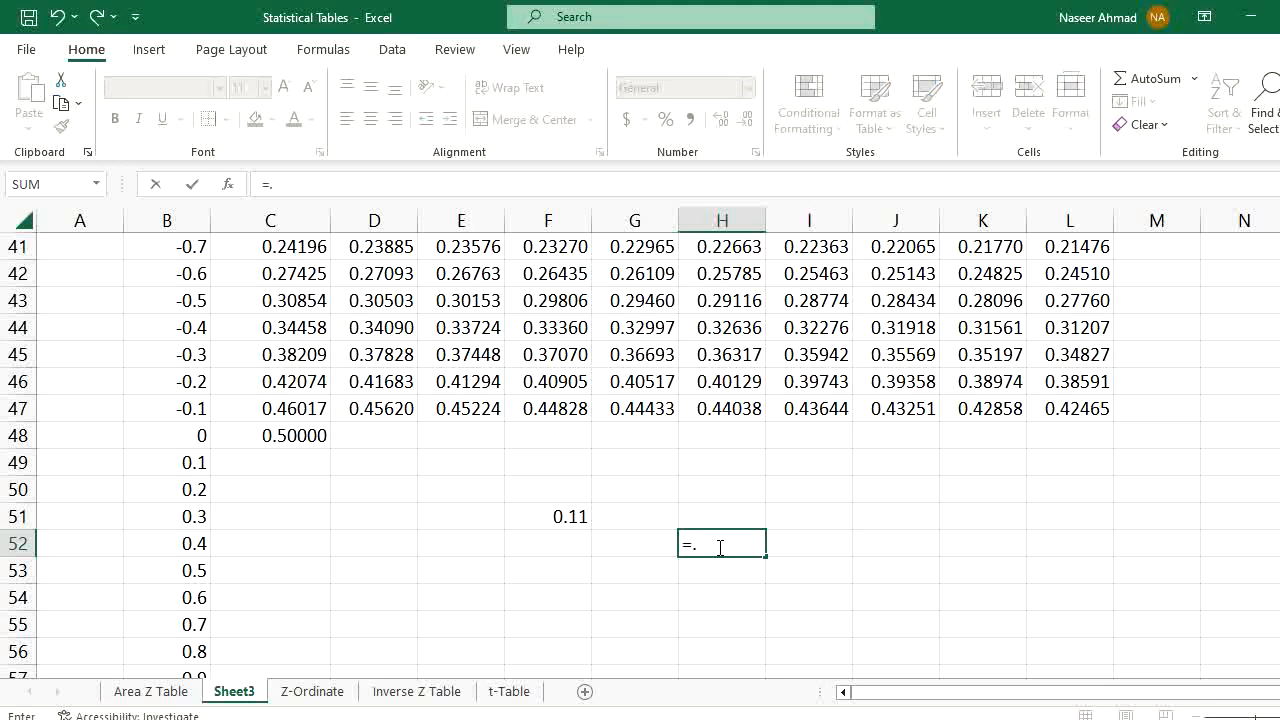
pyautogui.write('5+.09')
pyautogui.press('Return')
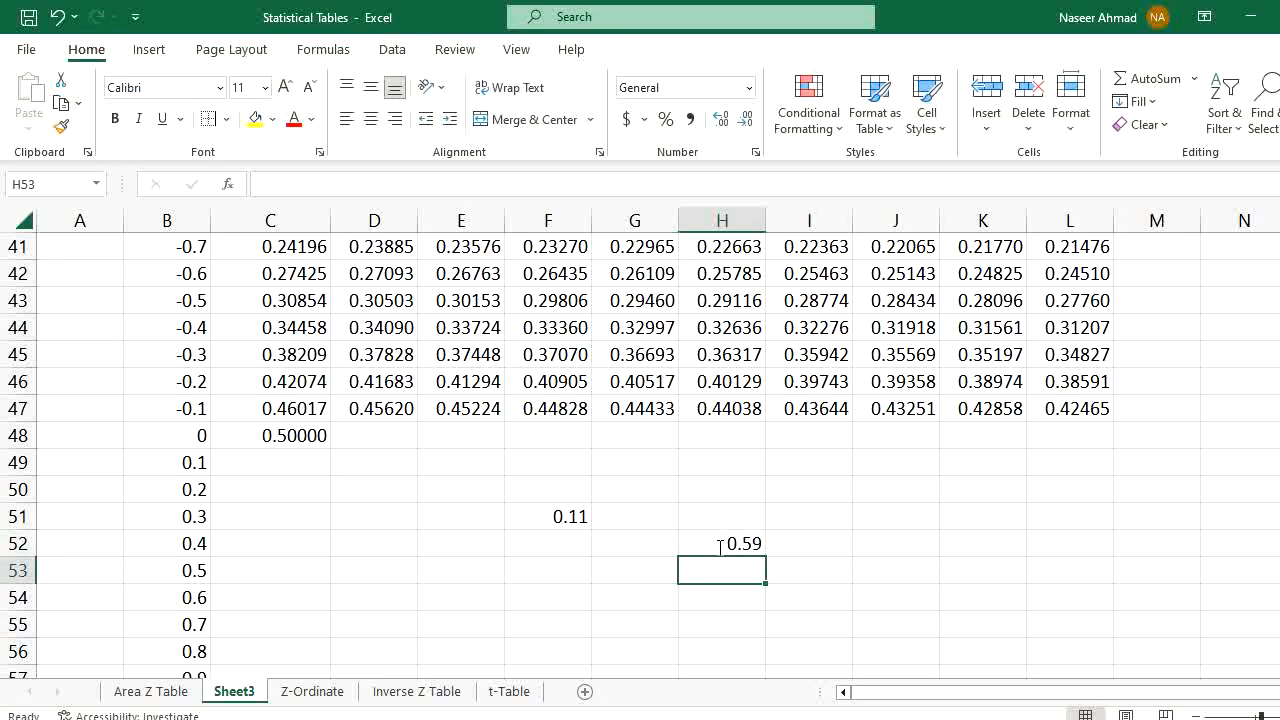
# - Change the minus to a plus in C48 so the formula reads =NORM.DIST($B48+C$2,0,1,TRUE)
pyautogui.click(304, 438)
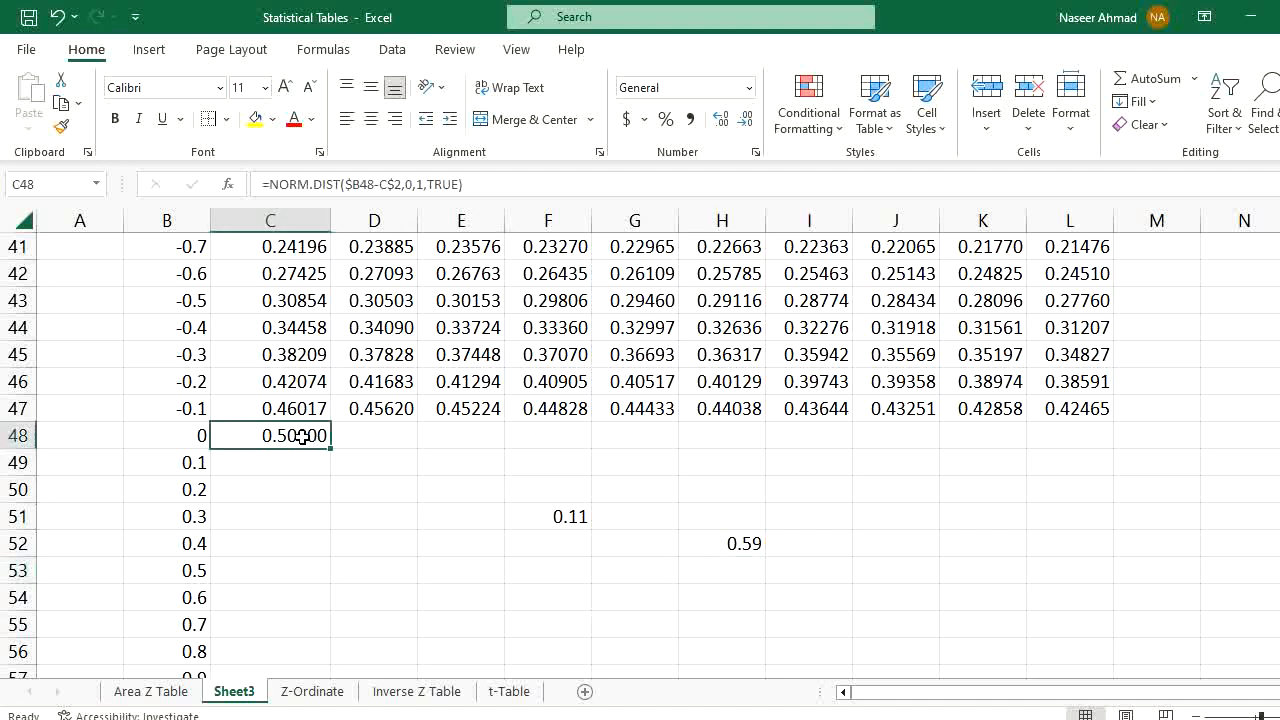
pyautogui.click(384, 185)
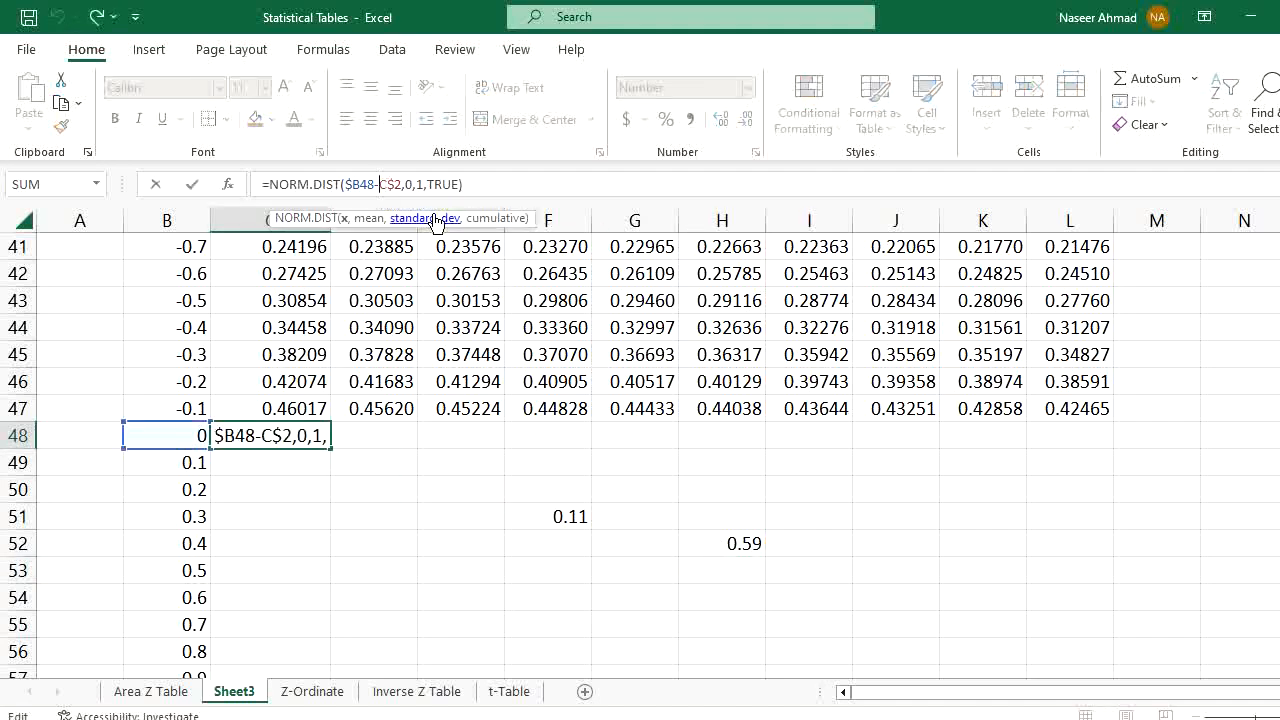
pyautogui.press('BackSpace')
pyautogui.write('+')
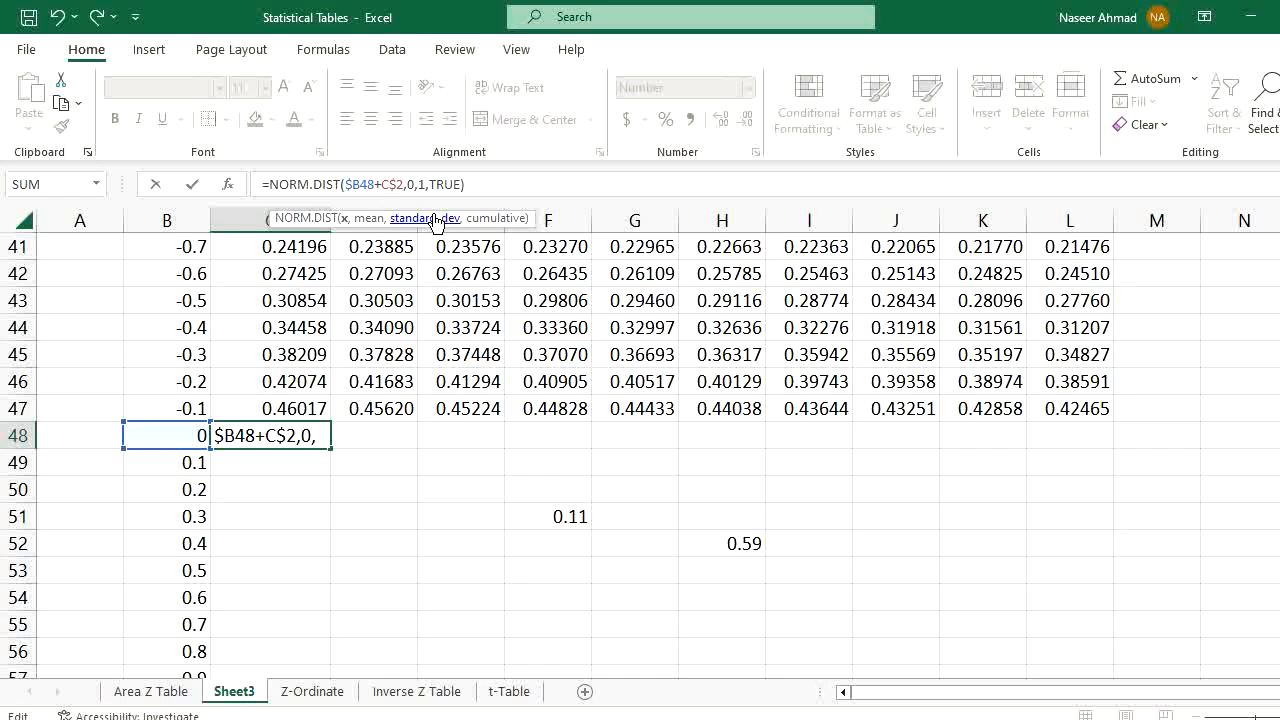
pyautogui.press('Return')
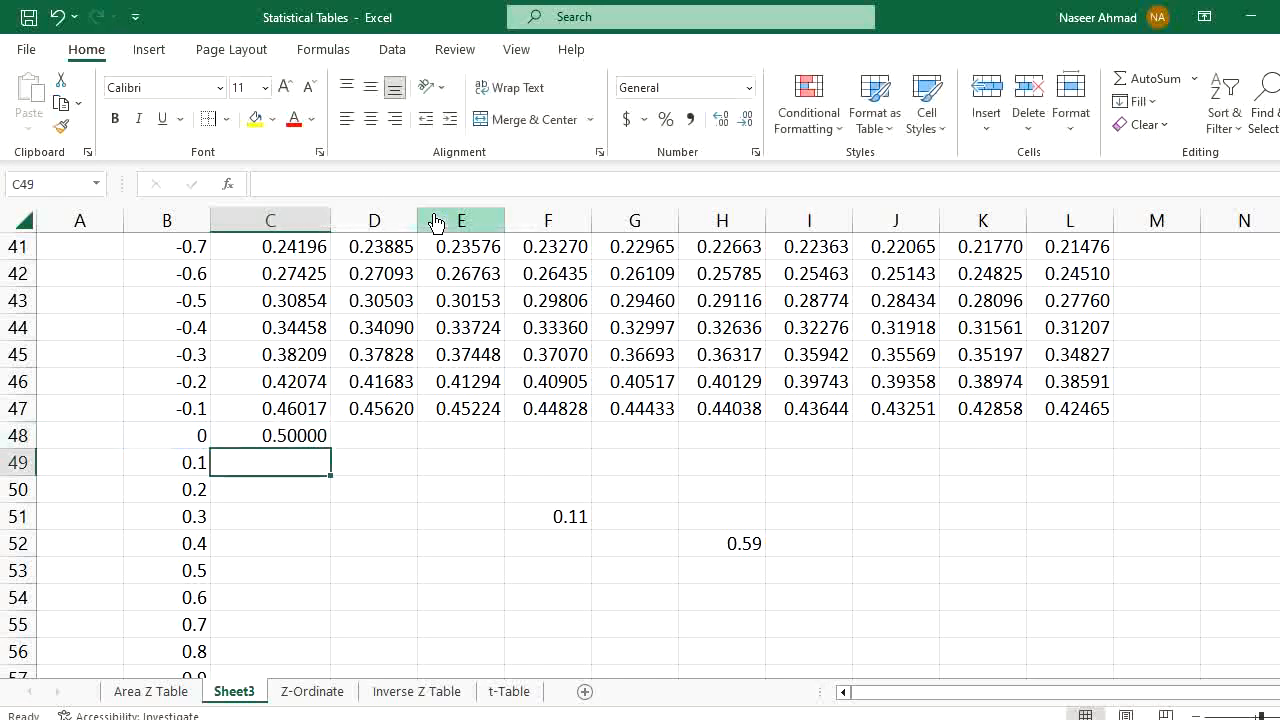
# - Fill the C48 formula across to L48 and down through row 50
pyautogui.click(298, 437)
pyautogui.moveTo(331, 452); pyautogui.dragTo(1079, 449)
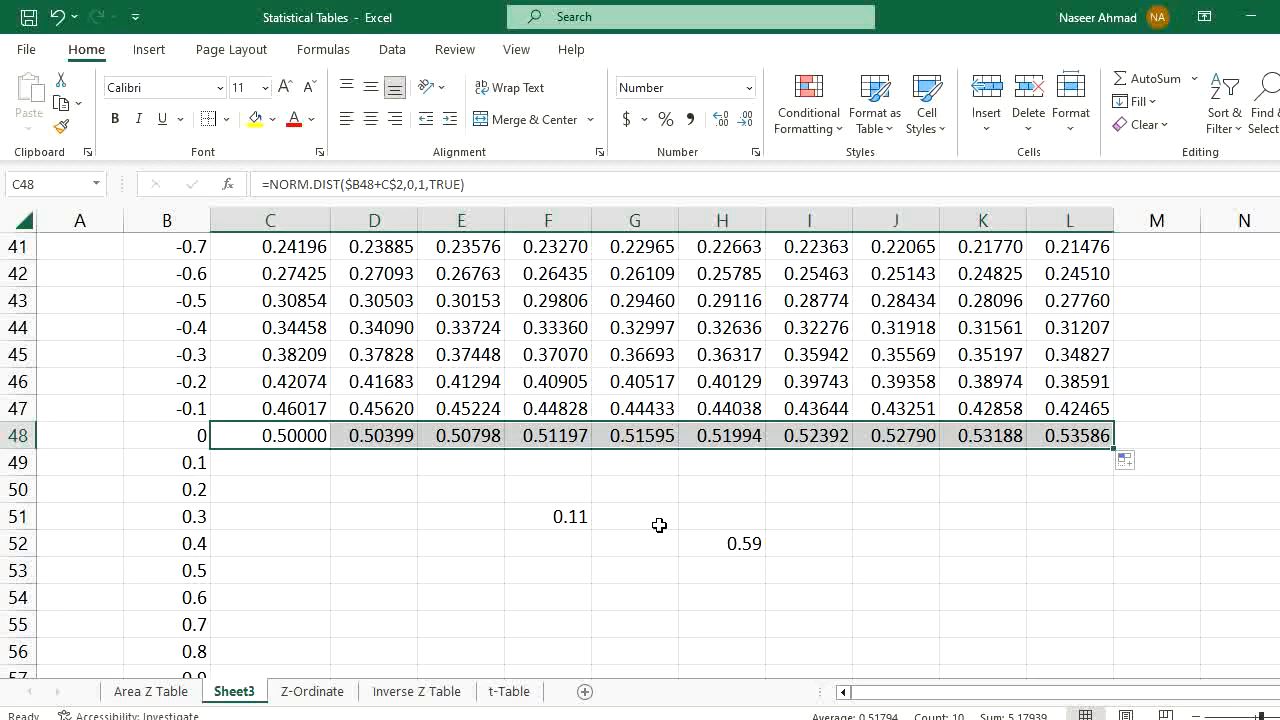
pyautogui.moveTo(1113, 452); pyautogui.dragTo(1113, 500)
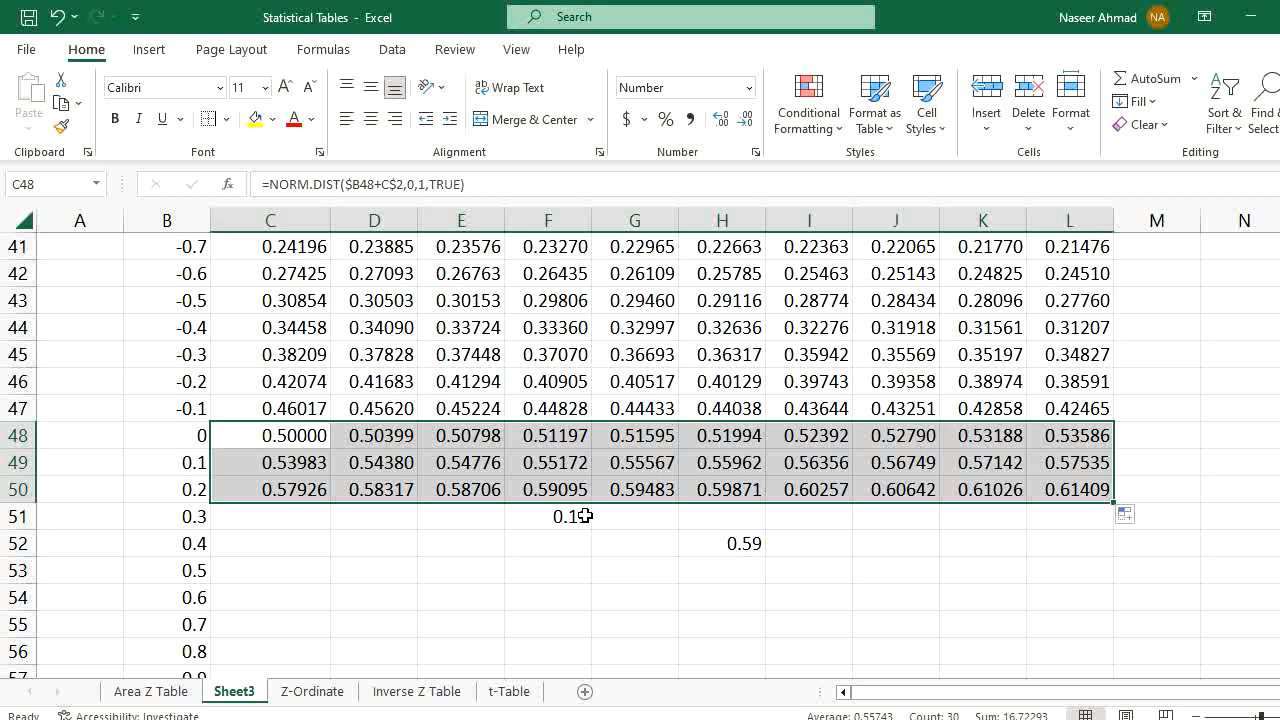
# - Clear the scratch sums in the range F51:H53
pyautogui.moveTo(565, 516); pyautogui.dragTo(760, 575)
pyautogui.press('Delete')
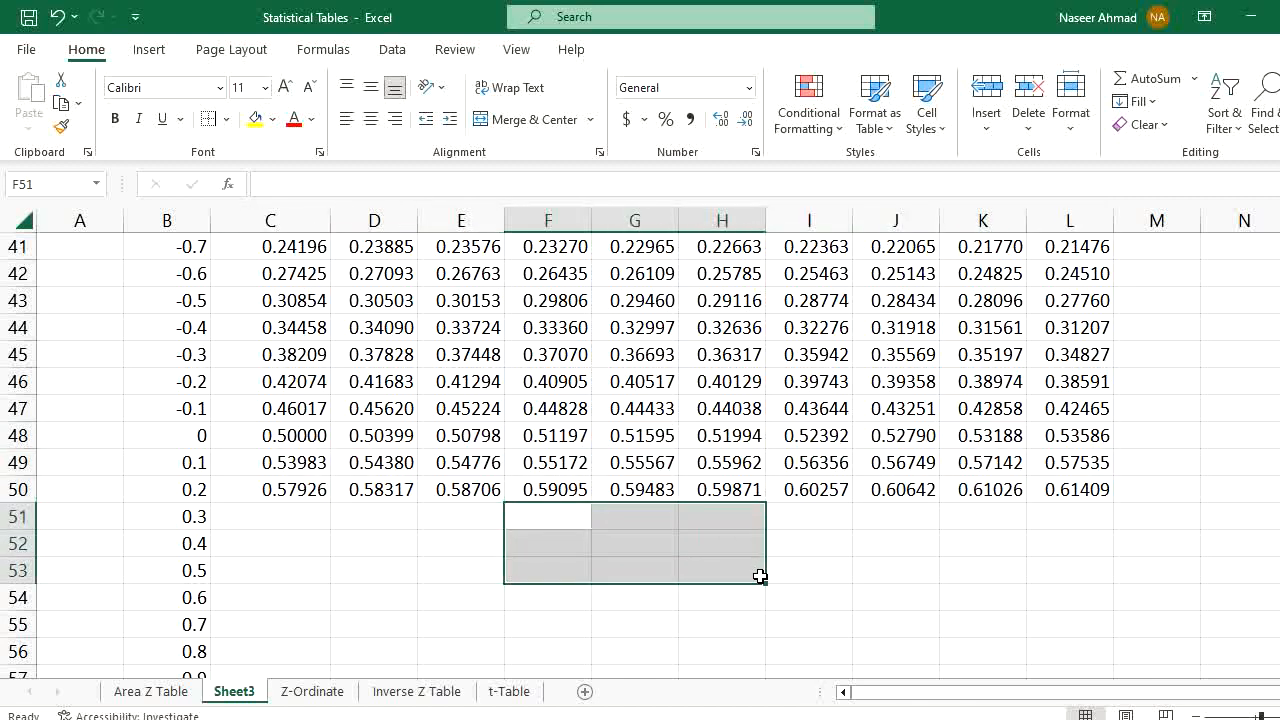
# - Fill the formulas in C50:L50 down through row 93, the row for z value 4.5
pyautogui.click(300, 495)
pyautogui.moveTo(436, 480); pyautogui.dragTo(1066, 494)
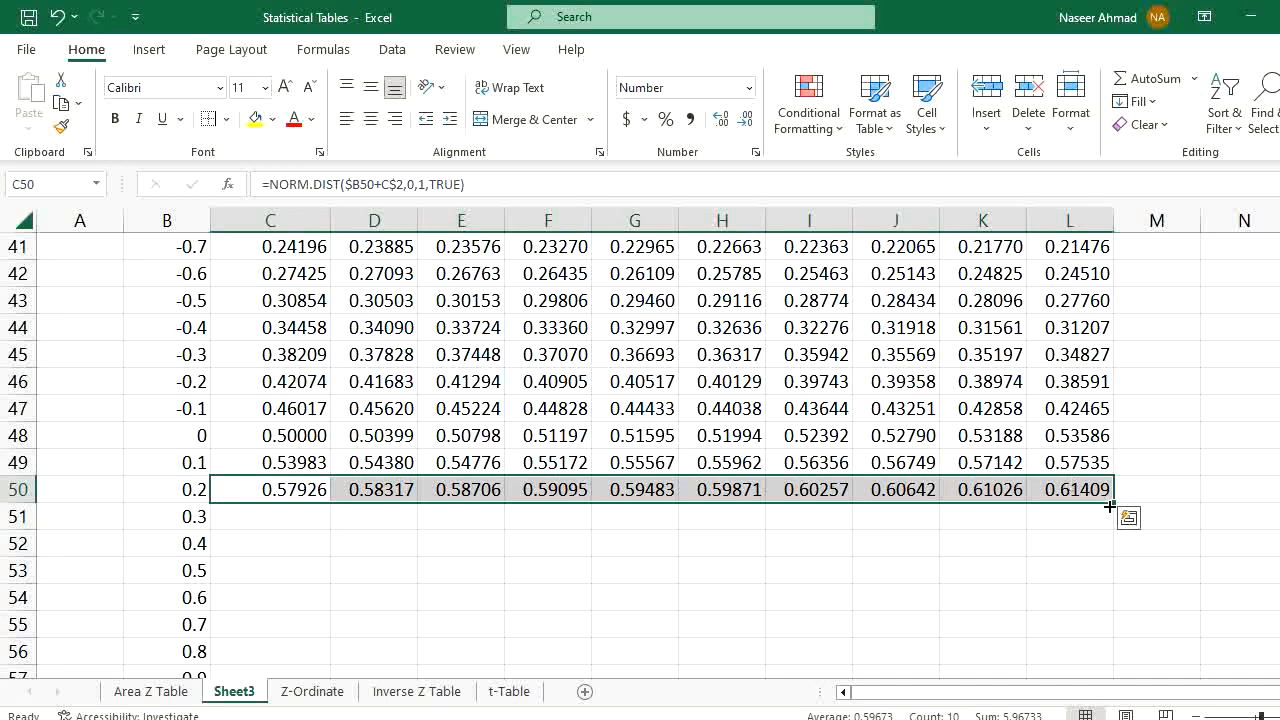
pyautogui.doubleClick(1113, 507)
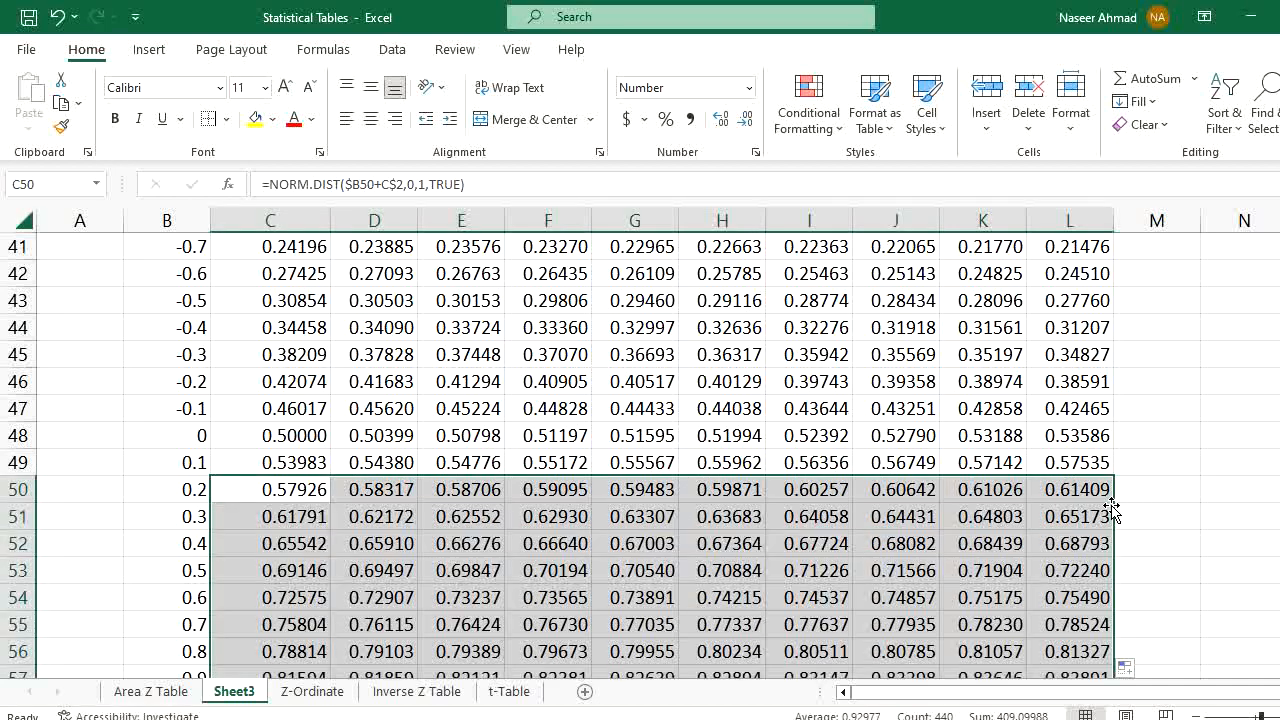
pyautogui.scroll(-9, 660, 450)
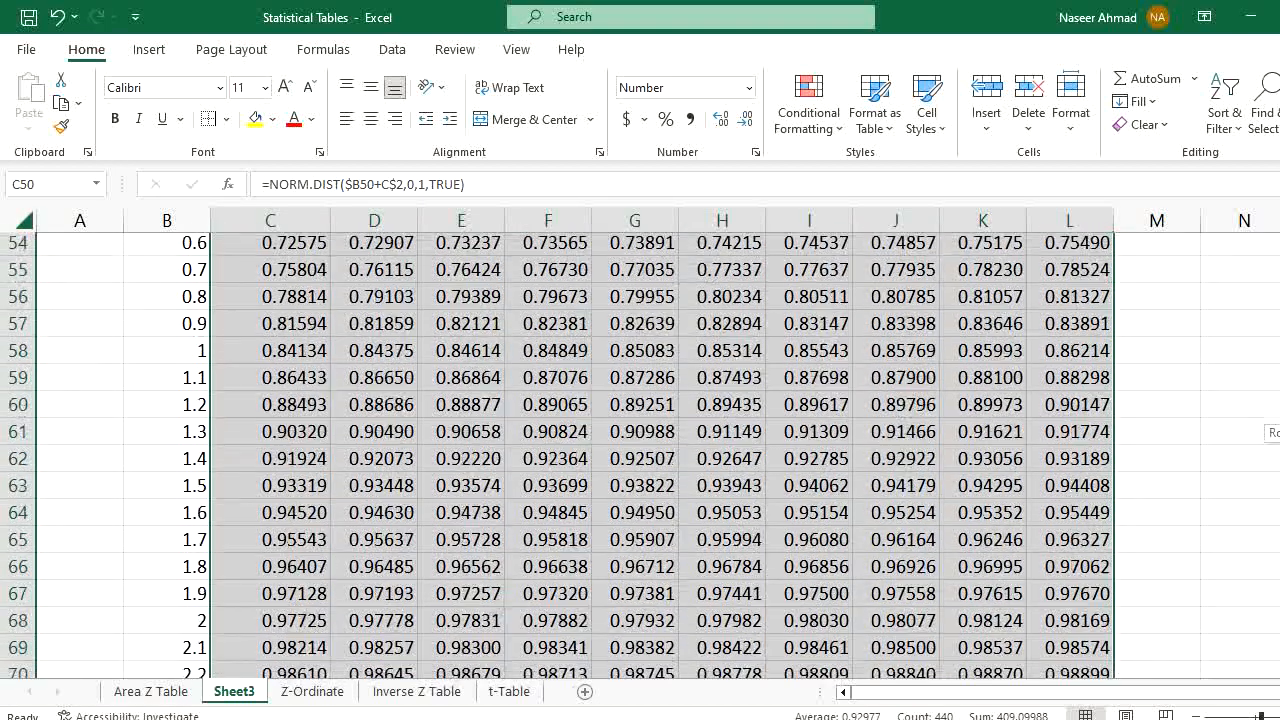
pyautogui.scroll(-4, 660, 450)
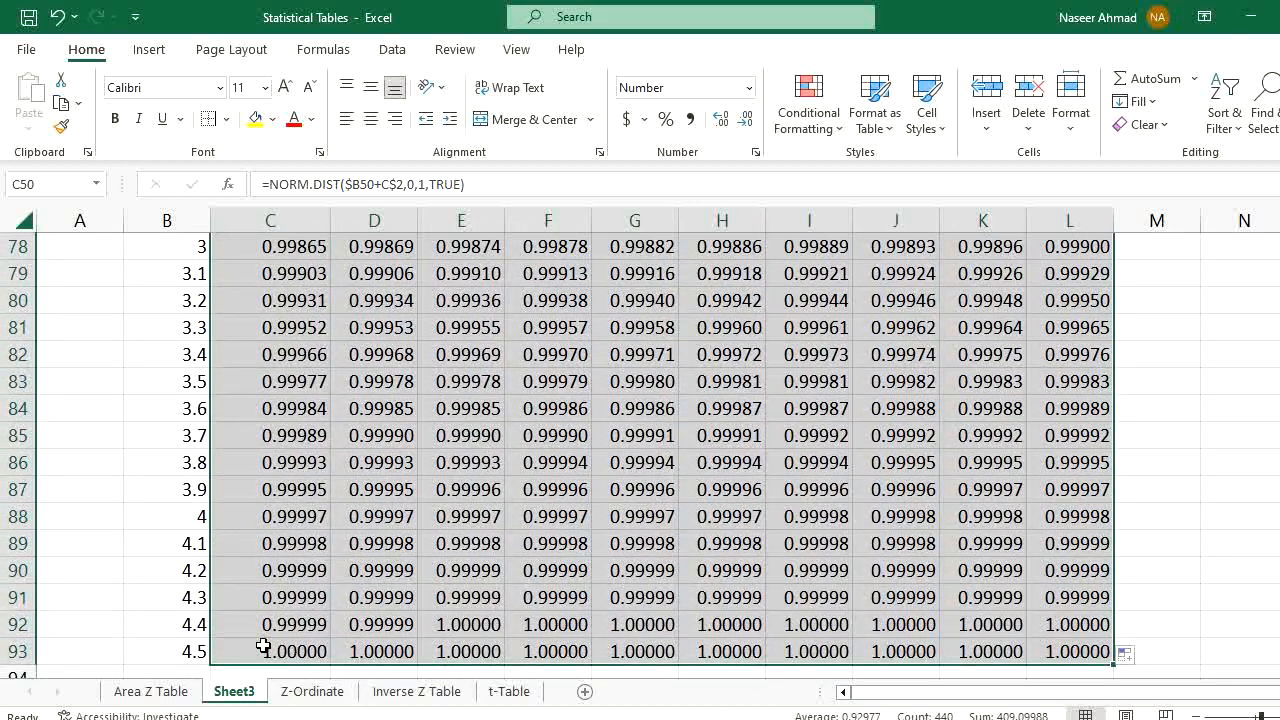
# - Examine the formula in L93 and trace its references to the z value in B93 and the header in L2
pyautogui.click(190, 648)
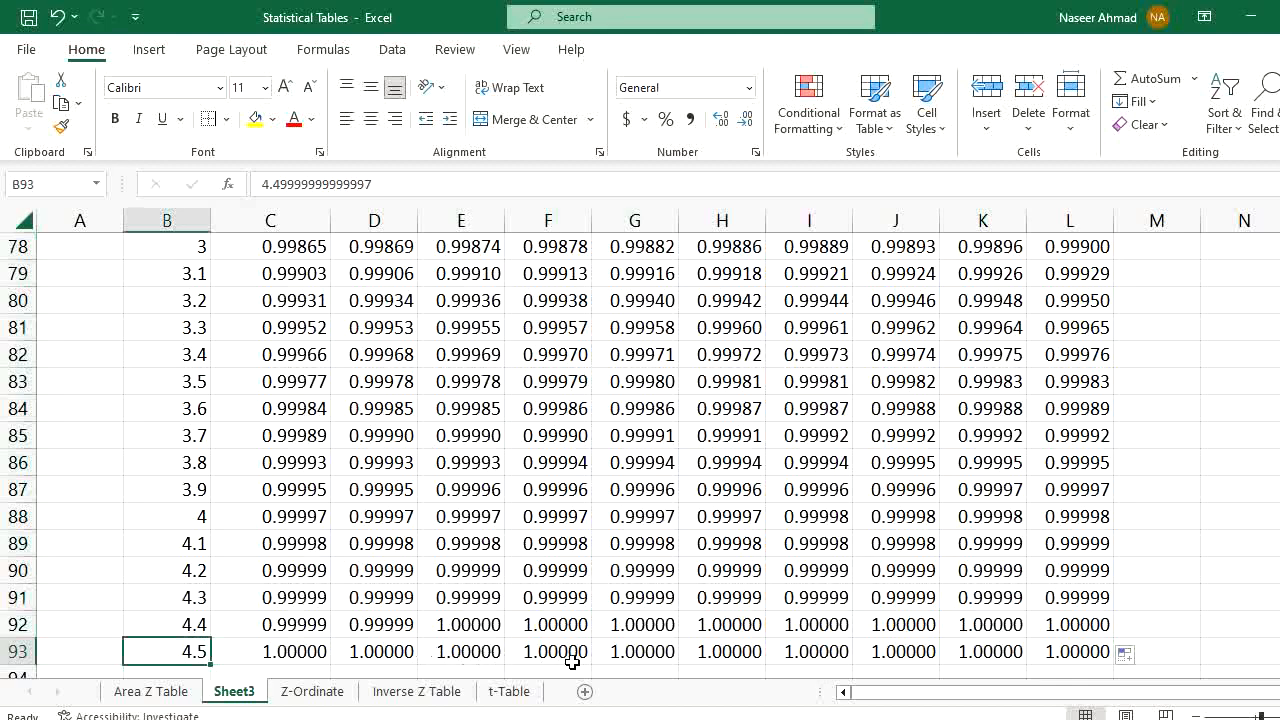
pyautogui.doubleClick(1050, 648)
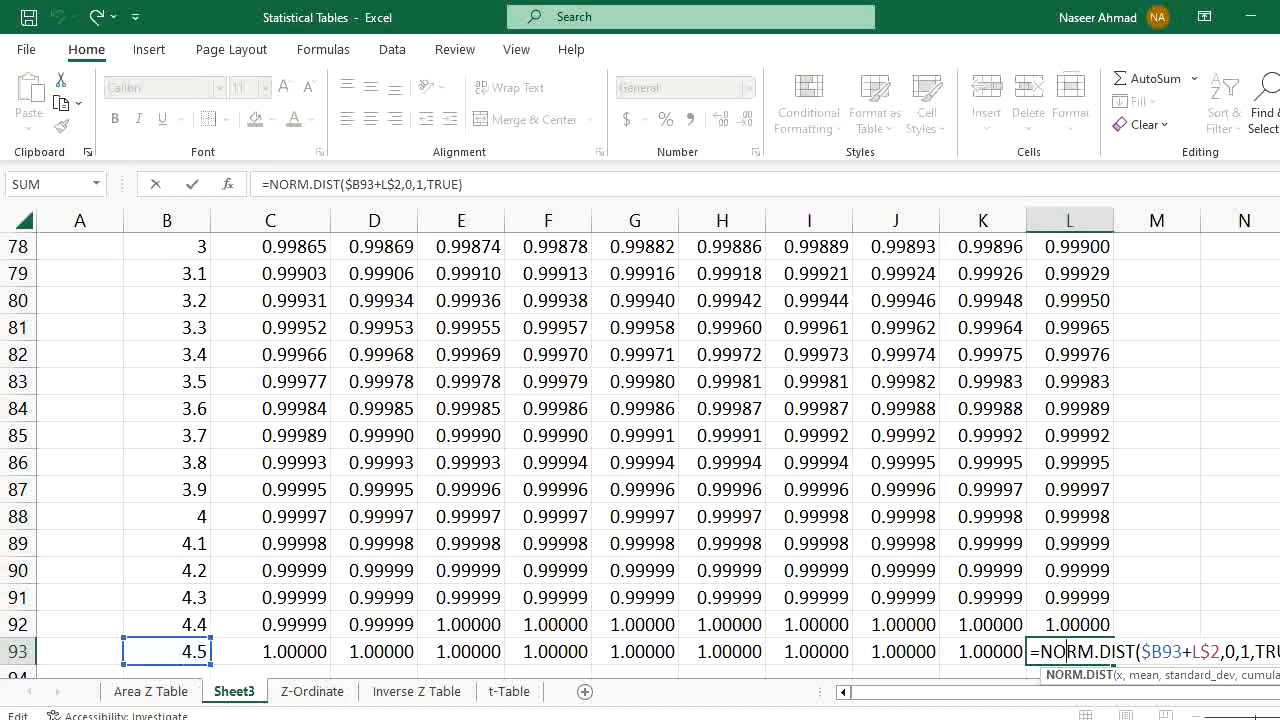
pyautogui.scroll(19, 640, 450)
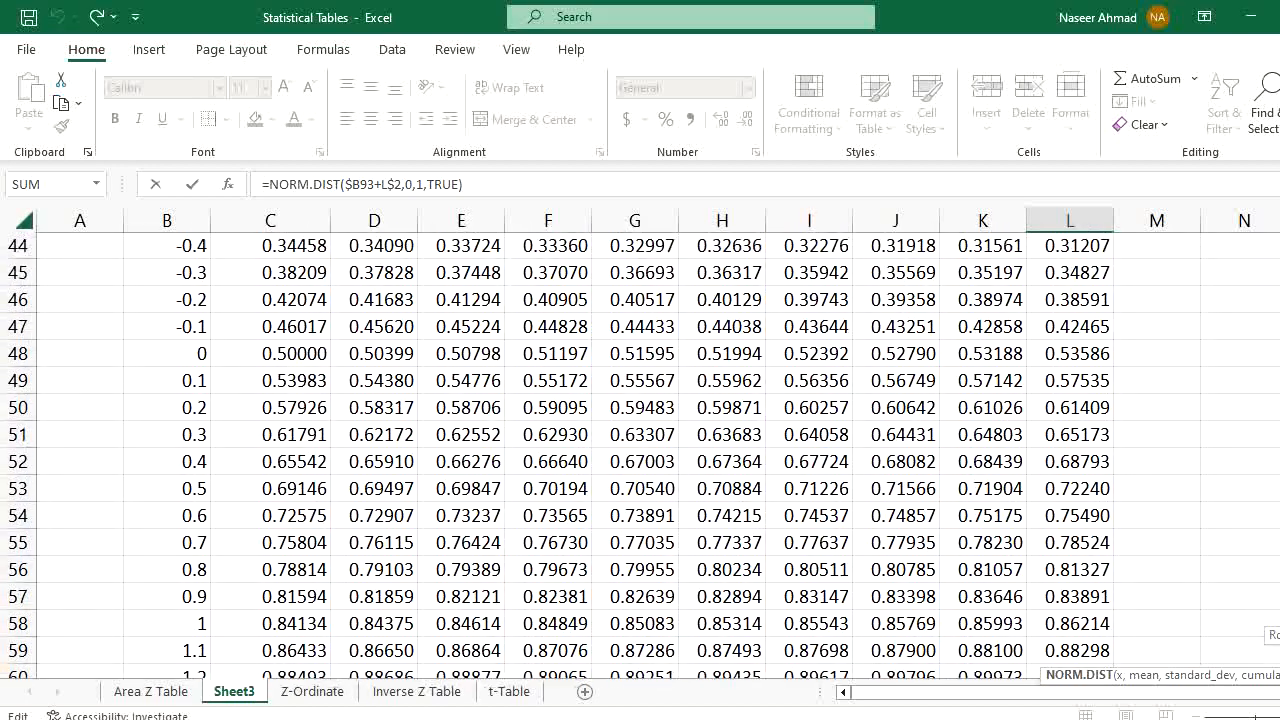
pyautogui.scroll(7, 640, 450)
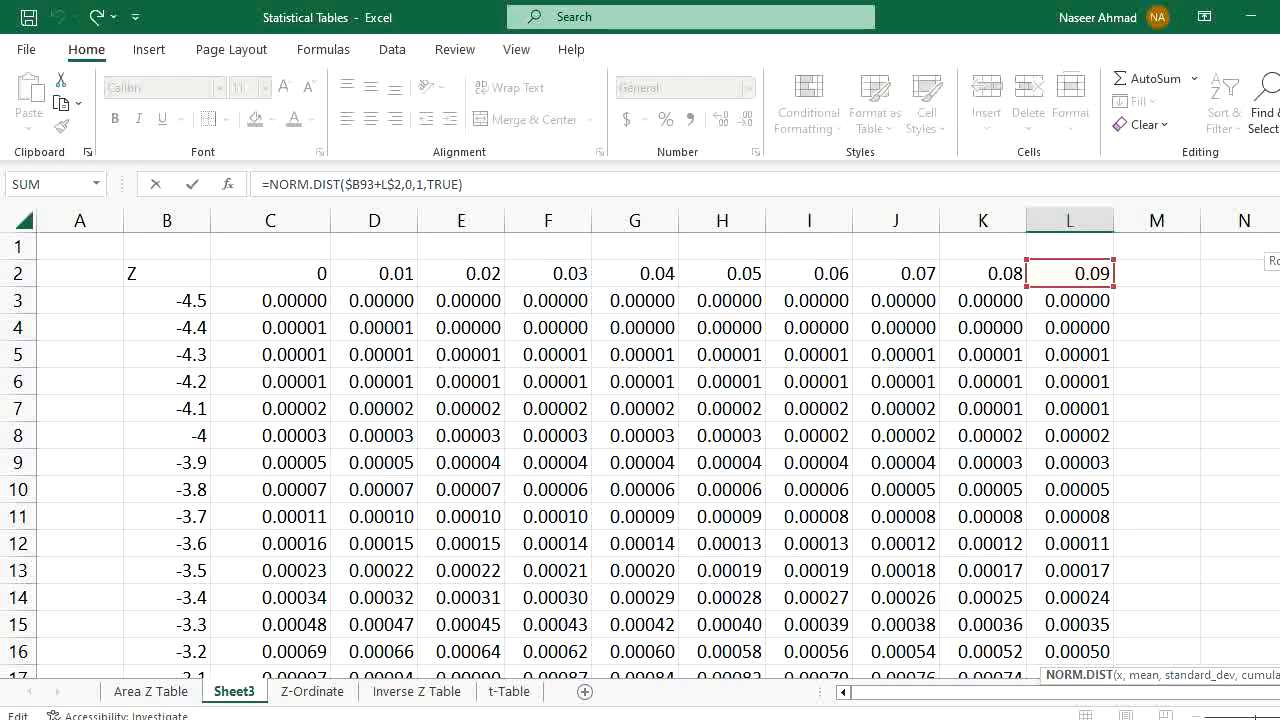
pyautogui.scroll(-20, 1070, 300)
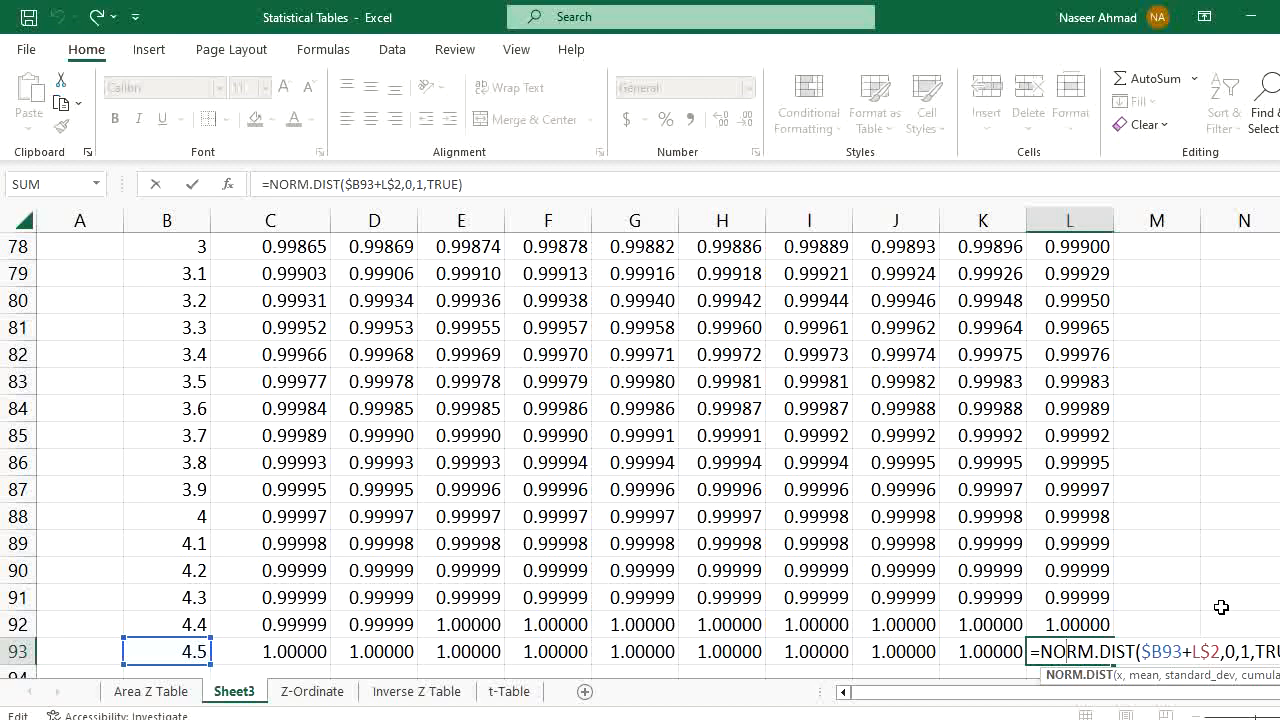
pyautogui.click(1174, 571)
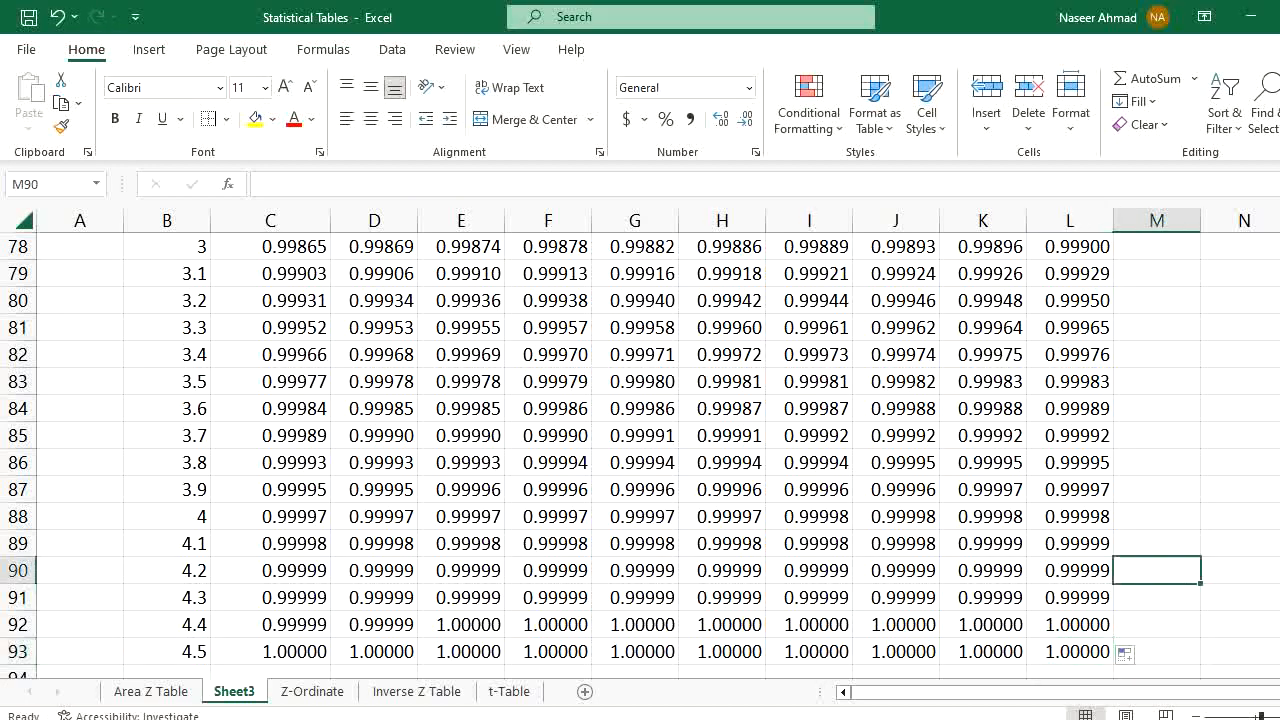
# - Enter the title "Area Z-Table" in C1 above the table
pyautogui.scroll(20, 640, 450)
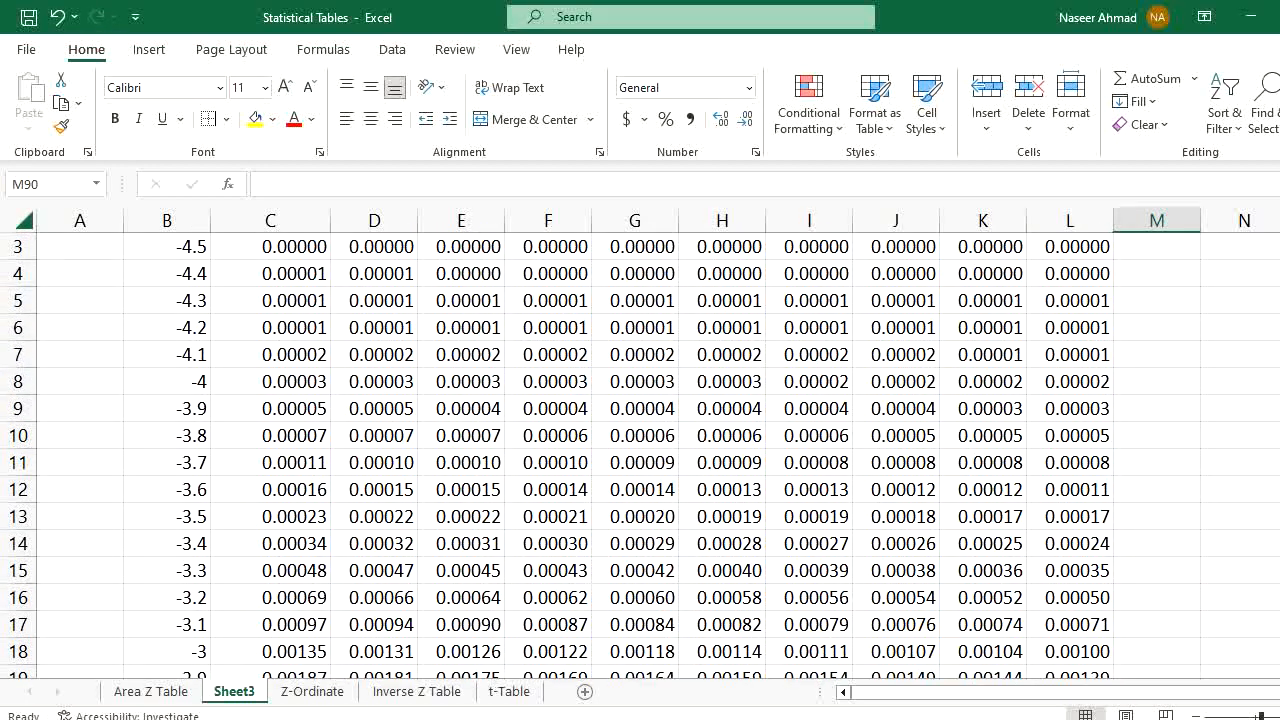
pyautogui.scroll(1, 640, 450)
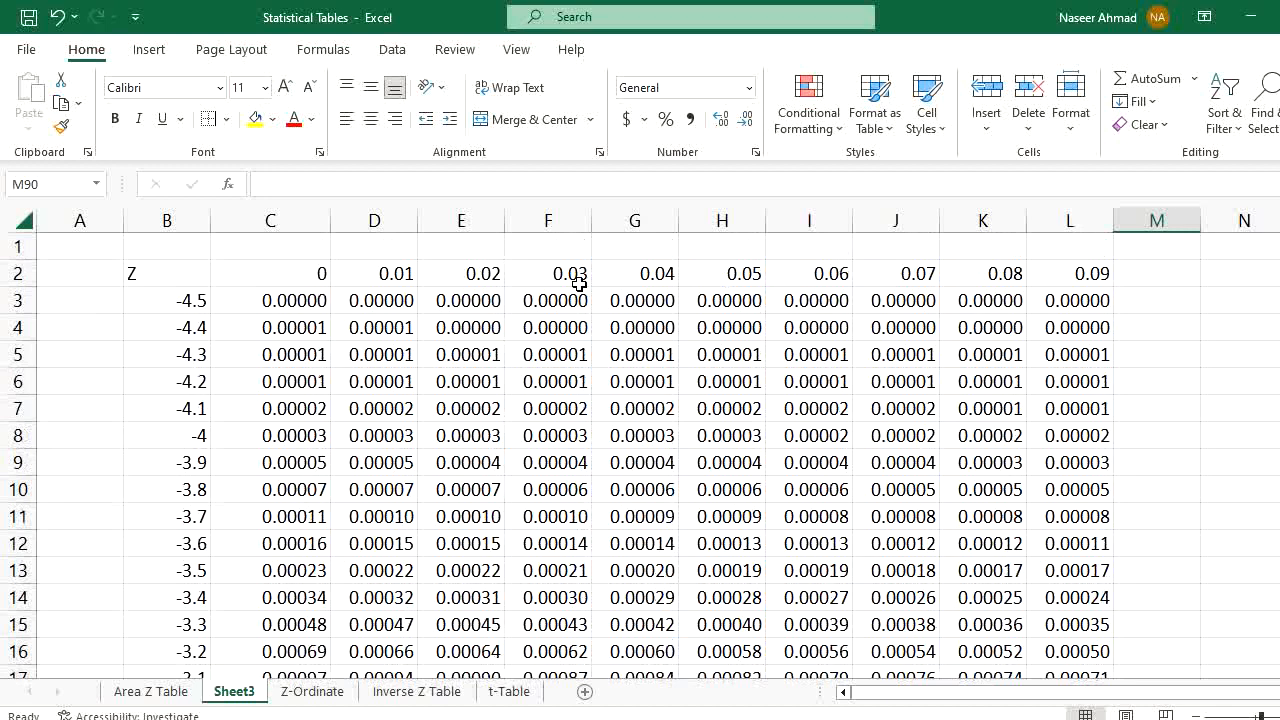
pyautogui.click(270, 248)
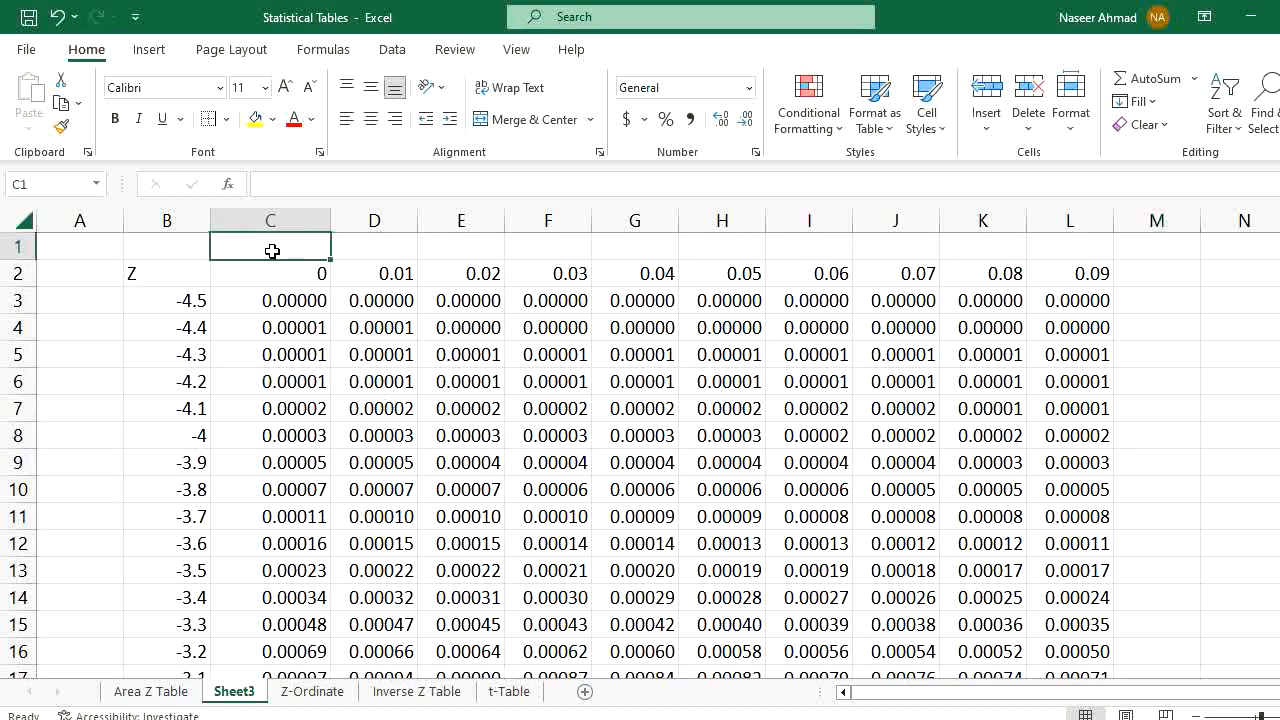
pyautogui.write('Area ')
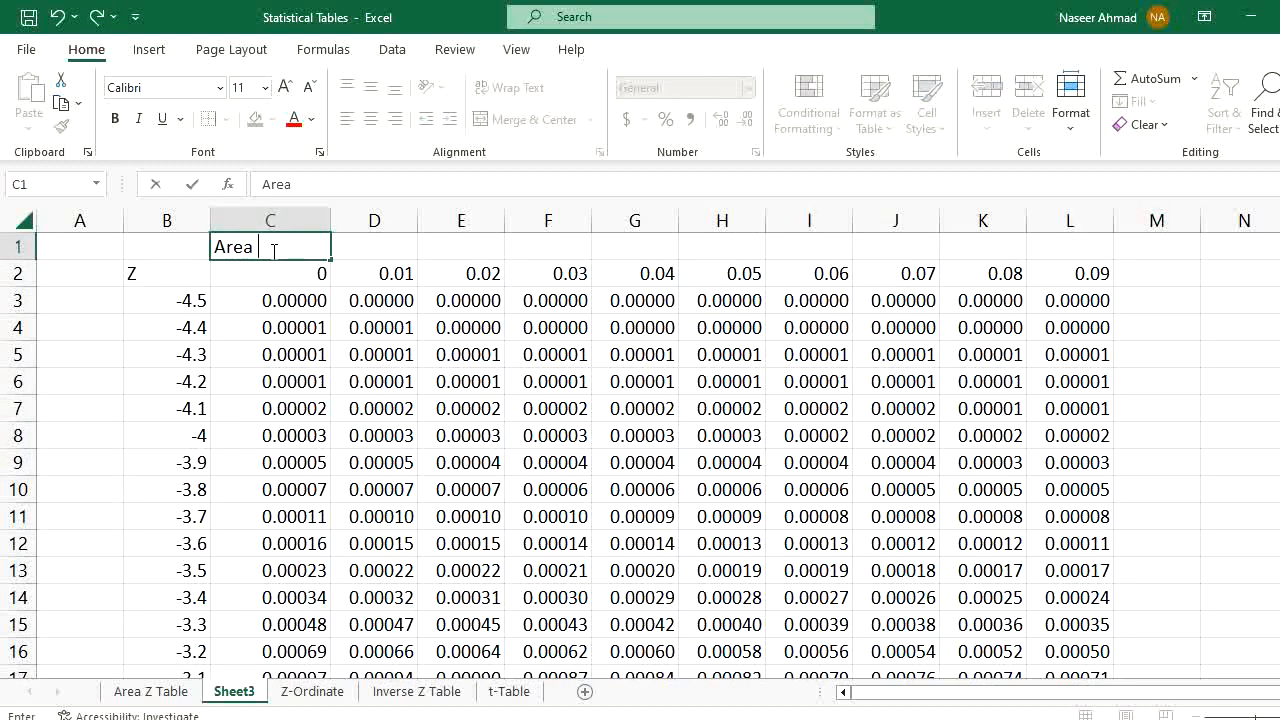
pyautogui.write('Z-Table')
pyautogui.press('Return')
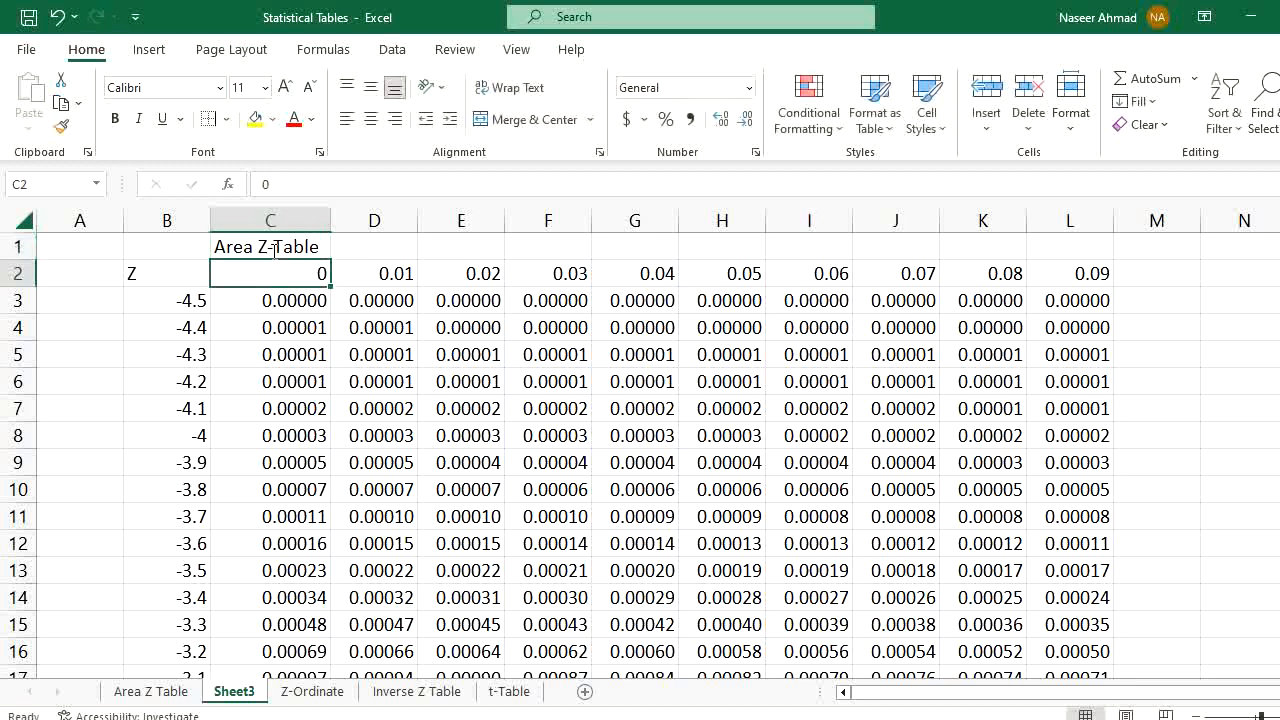
# - Bold the header row B2:L2 and the z values in column B down through row 93
pyautogui.moveTo(182, 280); pyautogui.dragTo(1053, 273)
pyautogui.hotkey('ctrl', 'b')
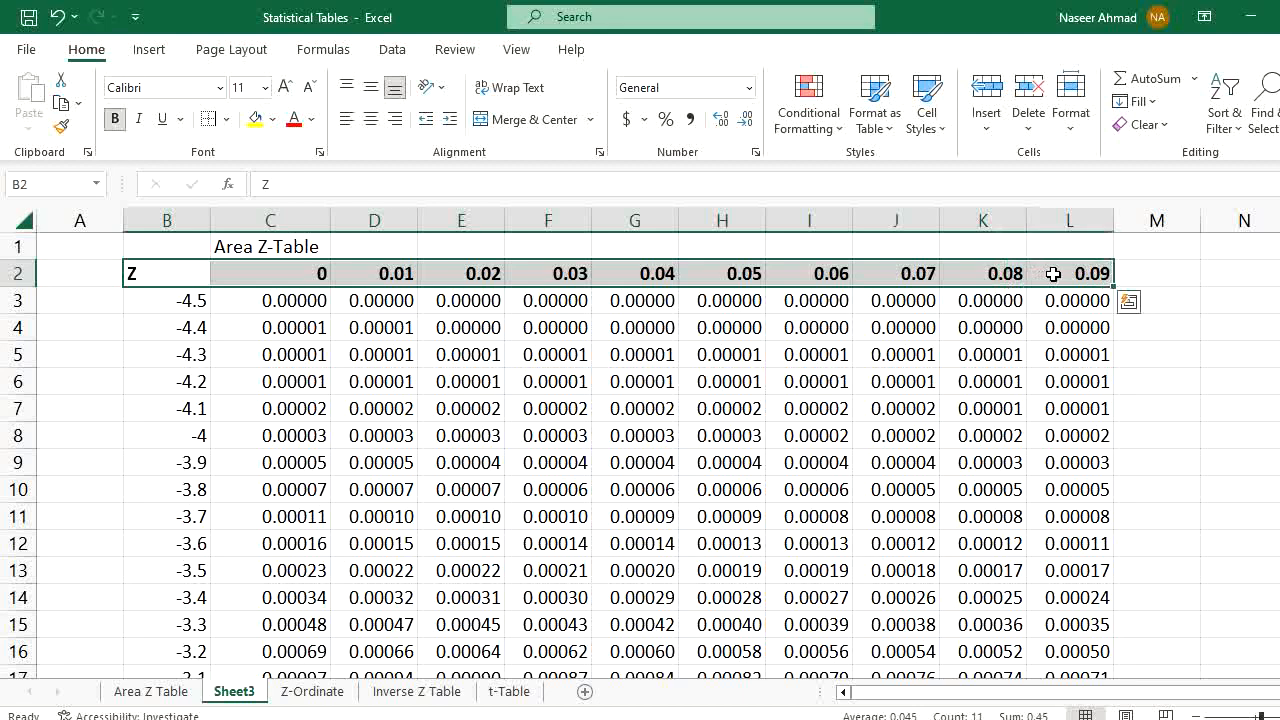
pyautogui.click(179, 277)
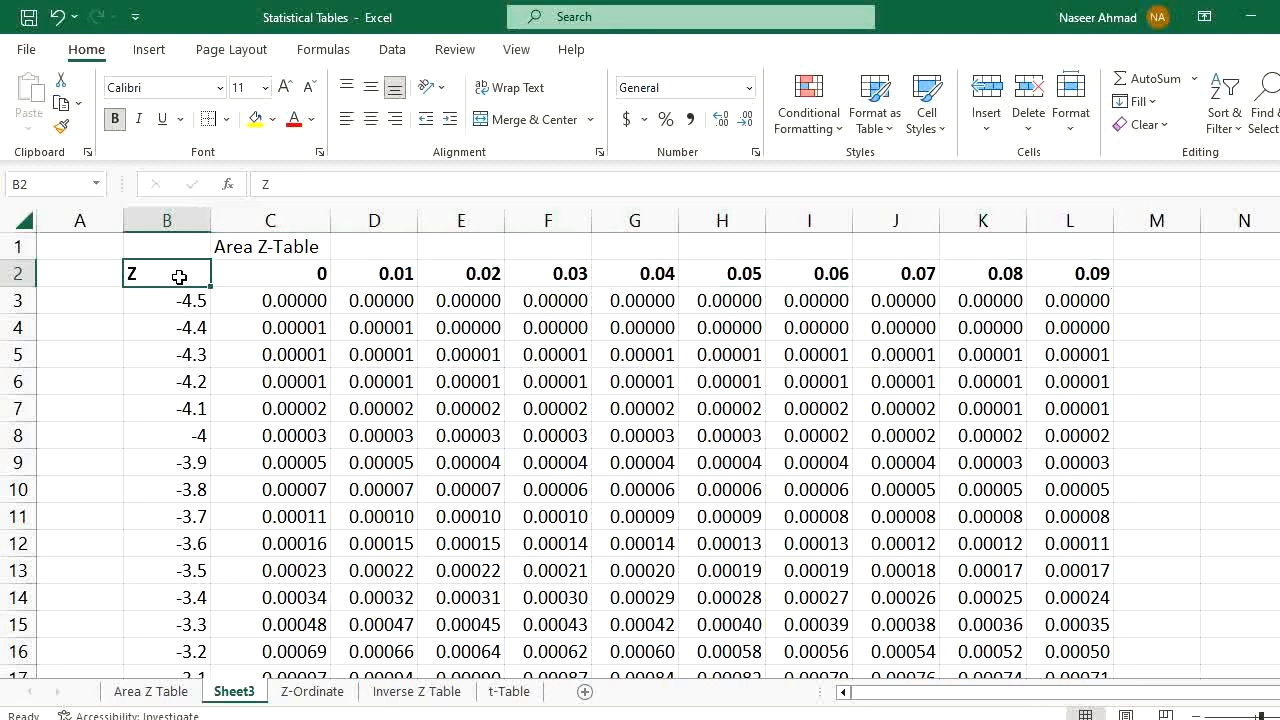
pyautogui.hotkey('ctrl', 'shift', 'Down')
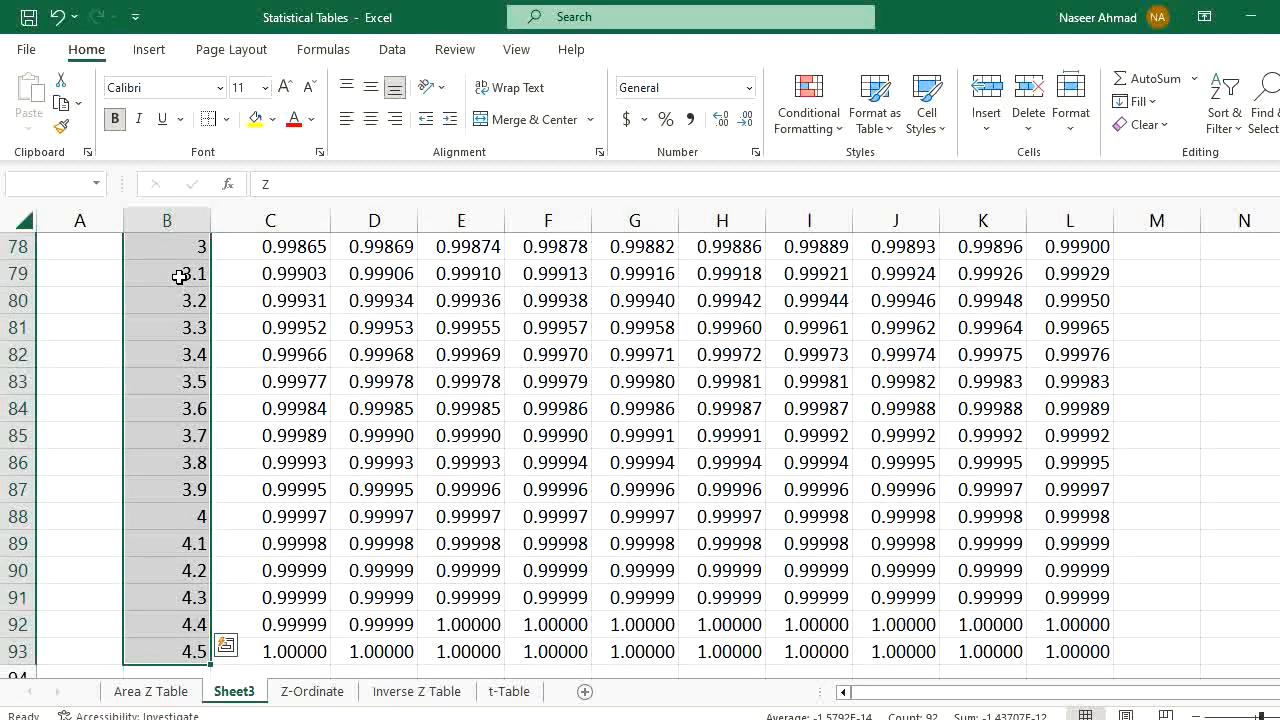
pyautogui.scroll(20, 179, 277)
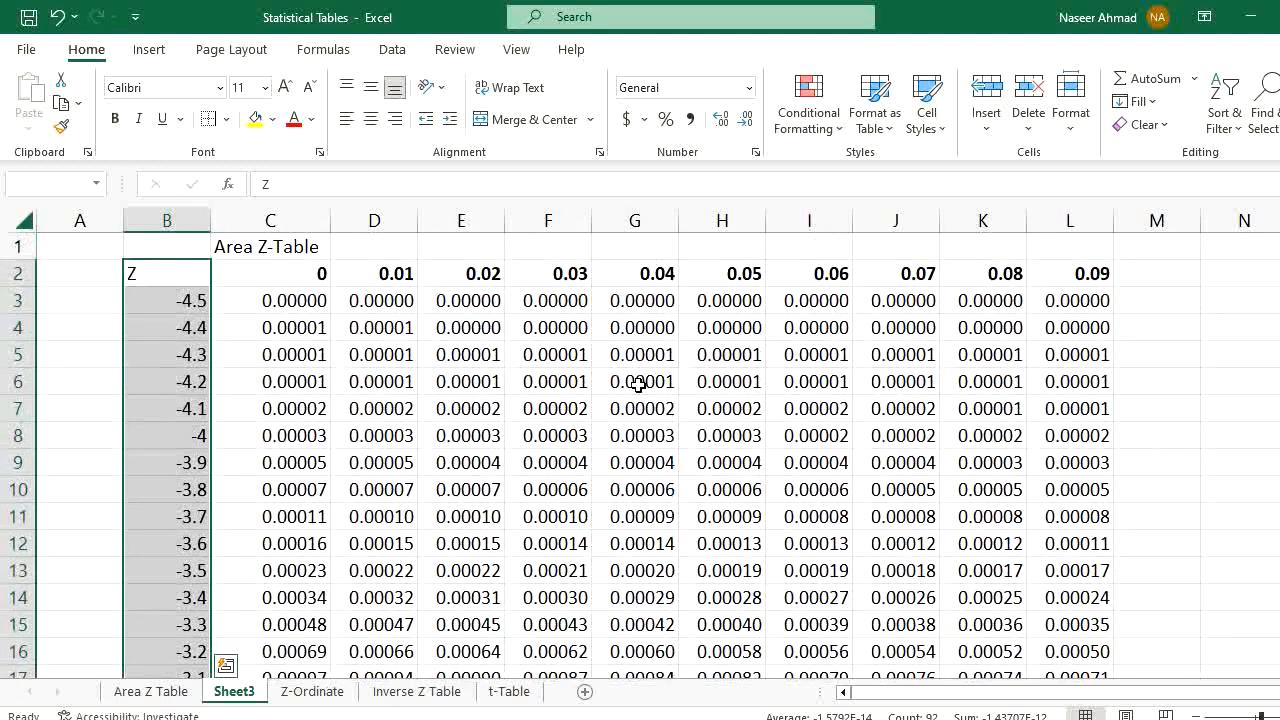
pyautogui.hotkey('ctrl', 'b')
pyautogui.click(518, 429)
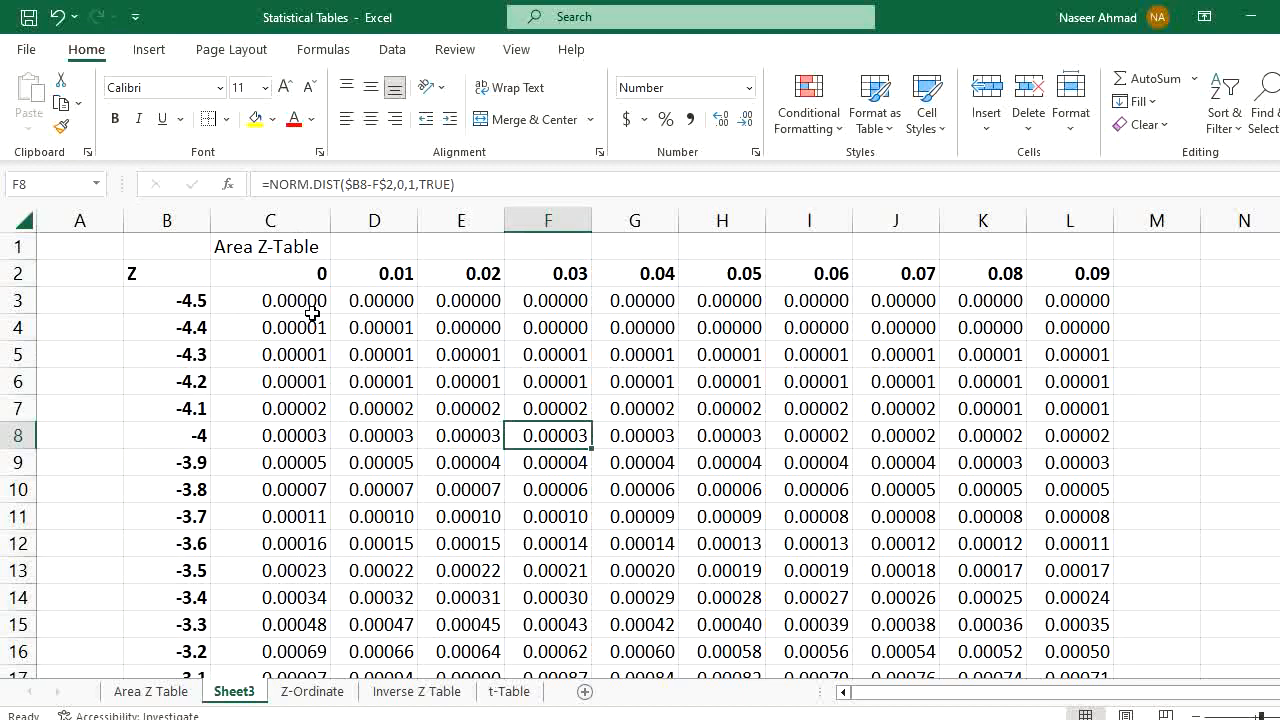
# - Try displaying the probabilities in C3:L93 with three decimal places, and restore the five-decimal format
pyautogui.click(294, 301)
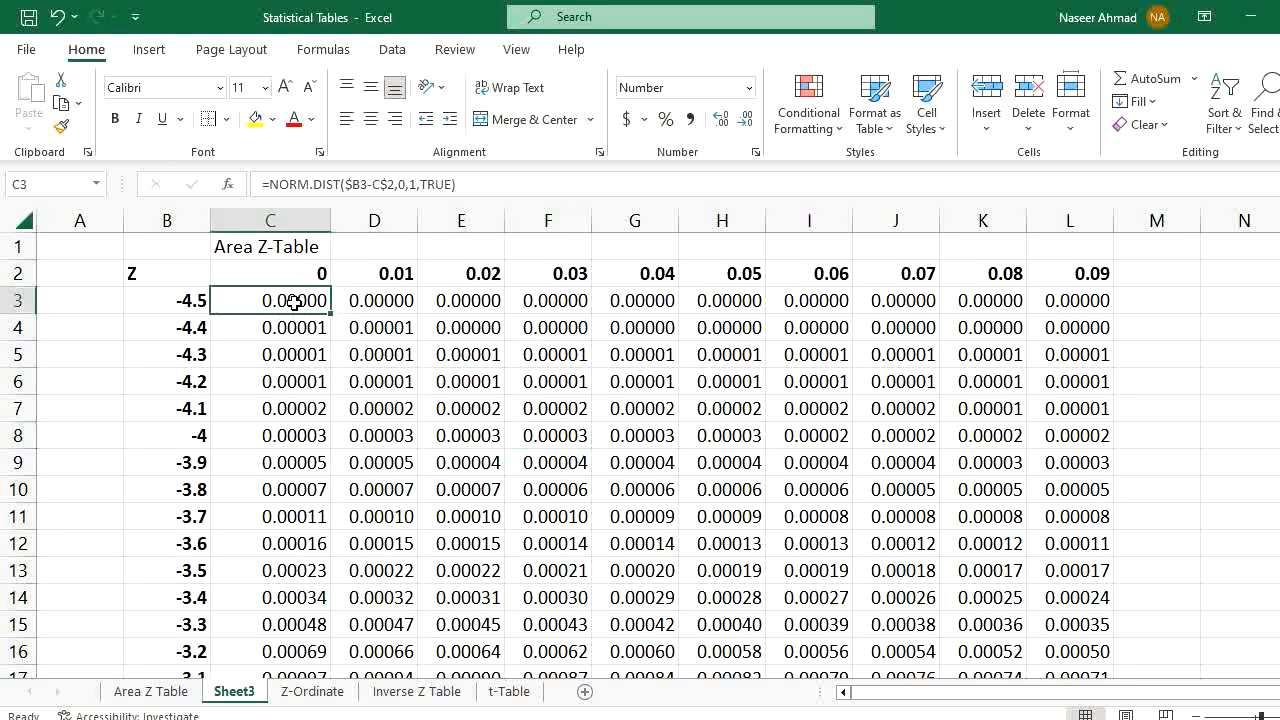
pyautogui.hotkey('ctrl', 'shift', 'Right')
pyautogui.hotkey('ctrl', 'shift', 'Down')
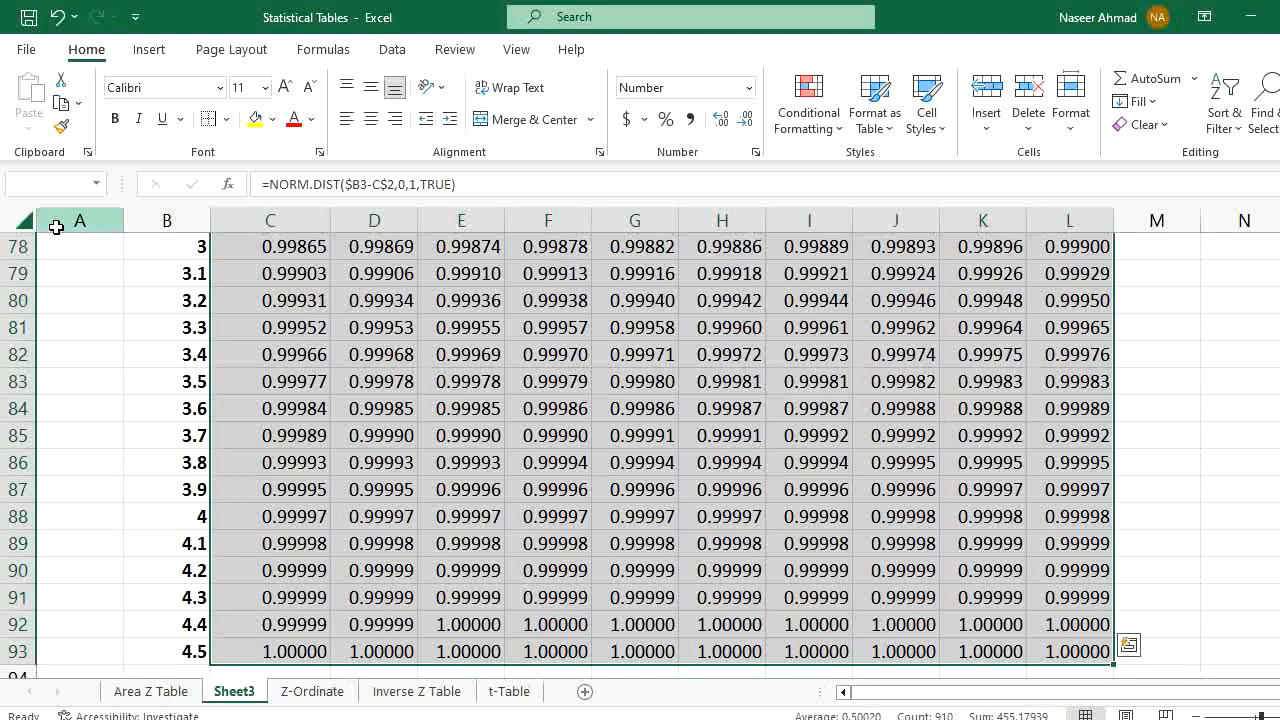
pyautogui.click(745, 121)
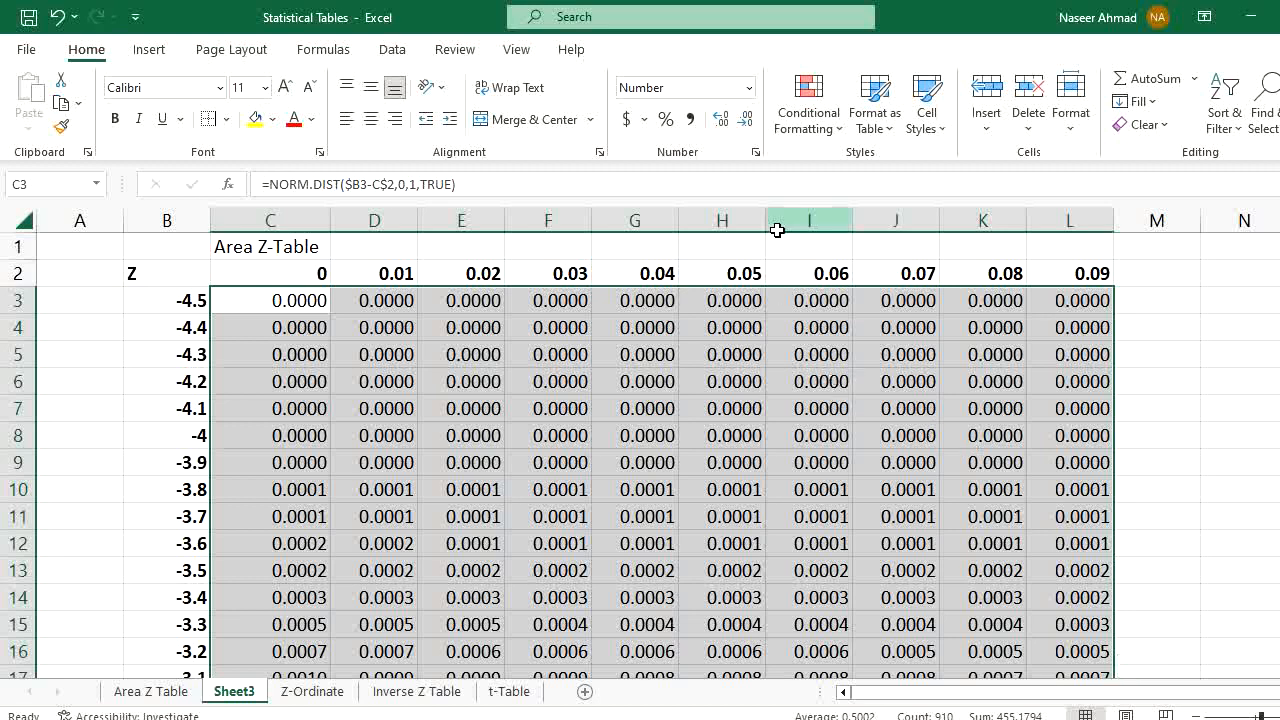
pyautogui.click(745, 121)
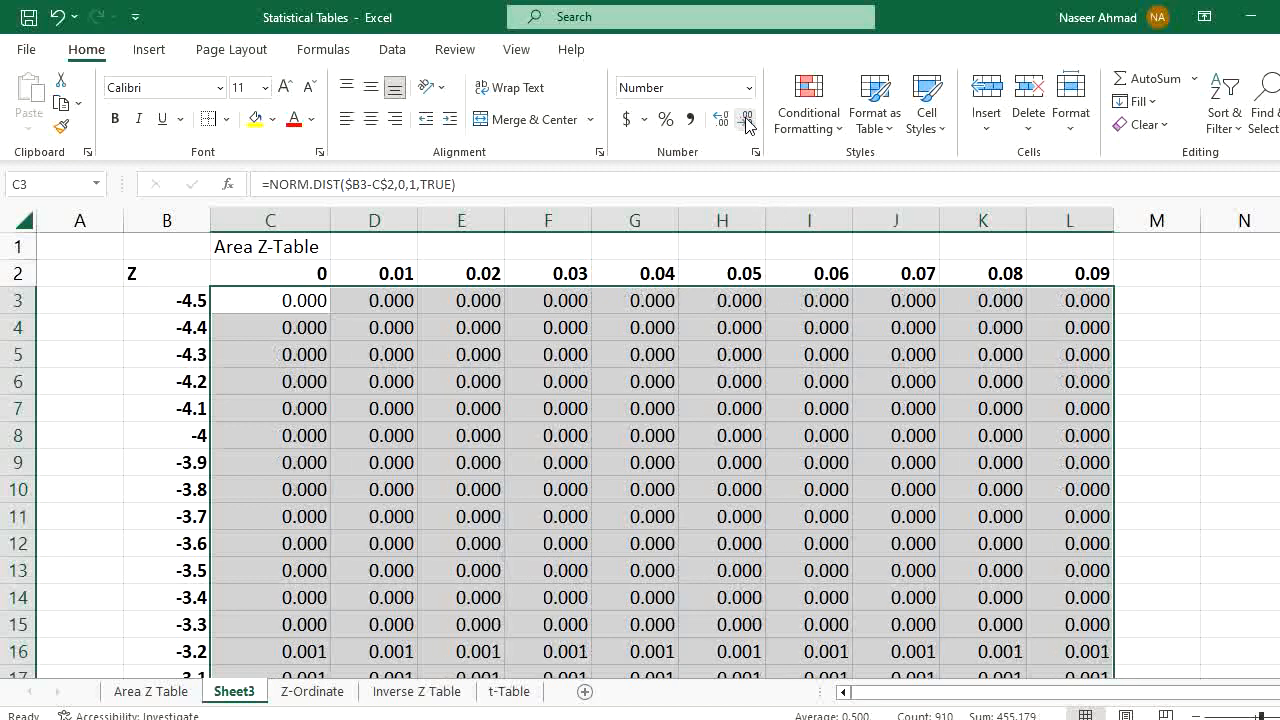
pyautogui.click(722, 120)
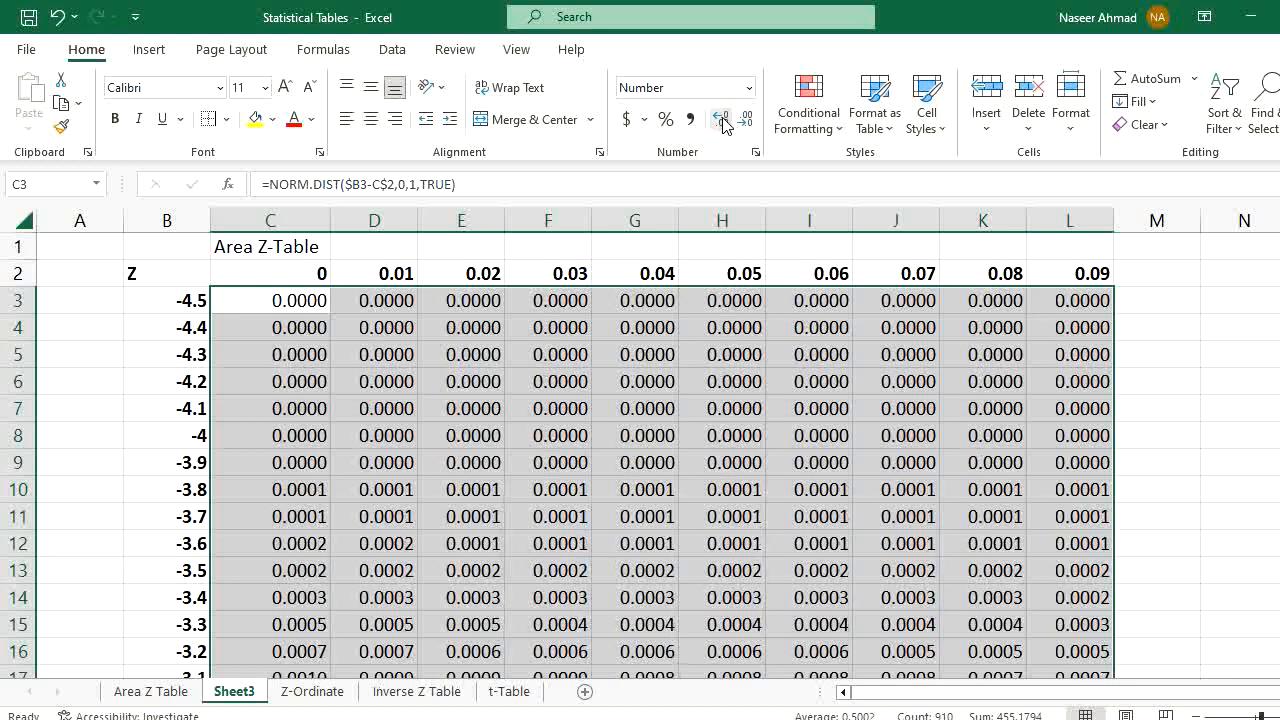
pyautogui.click(722, 120)
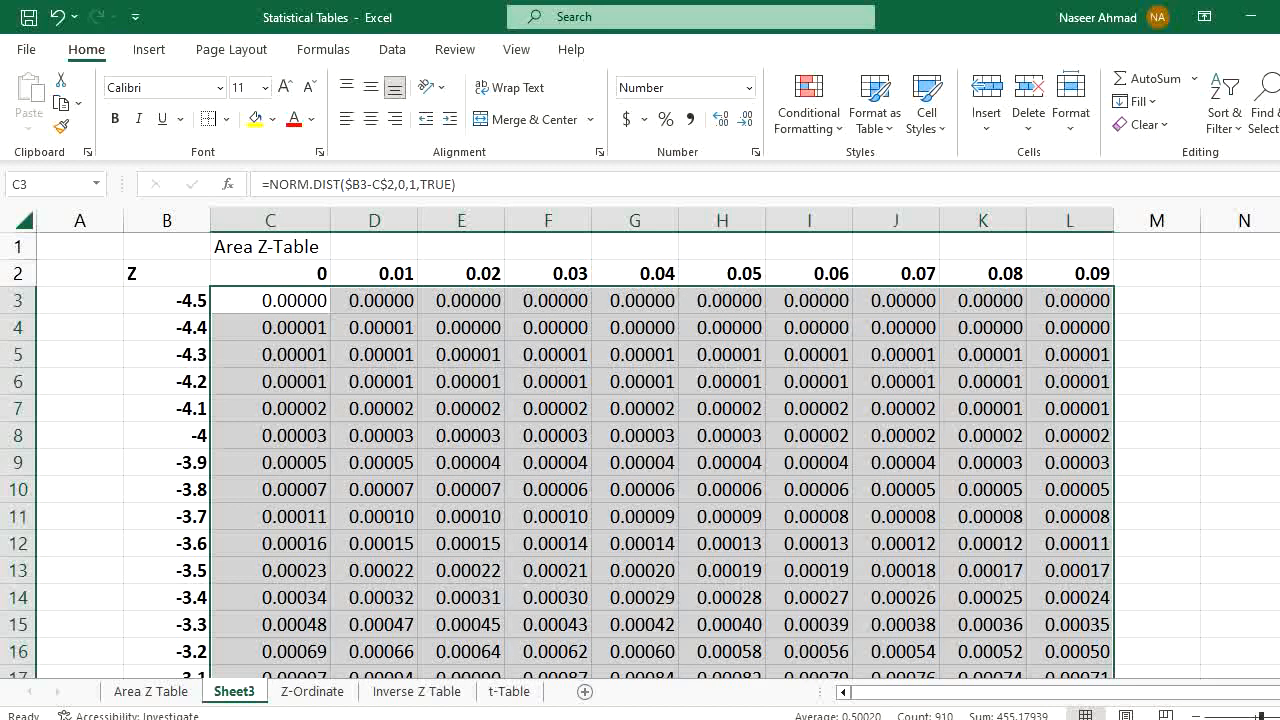
pyautogui.moveTo(1279, 256); pyautogui.dragTo(1279, 554)
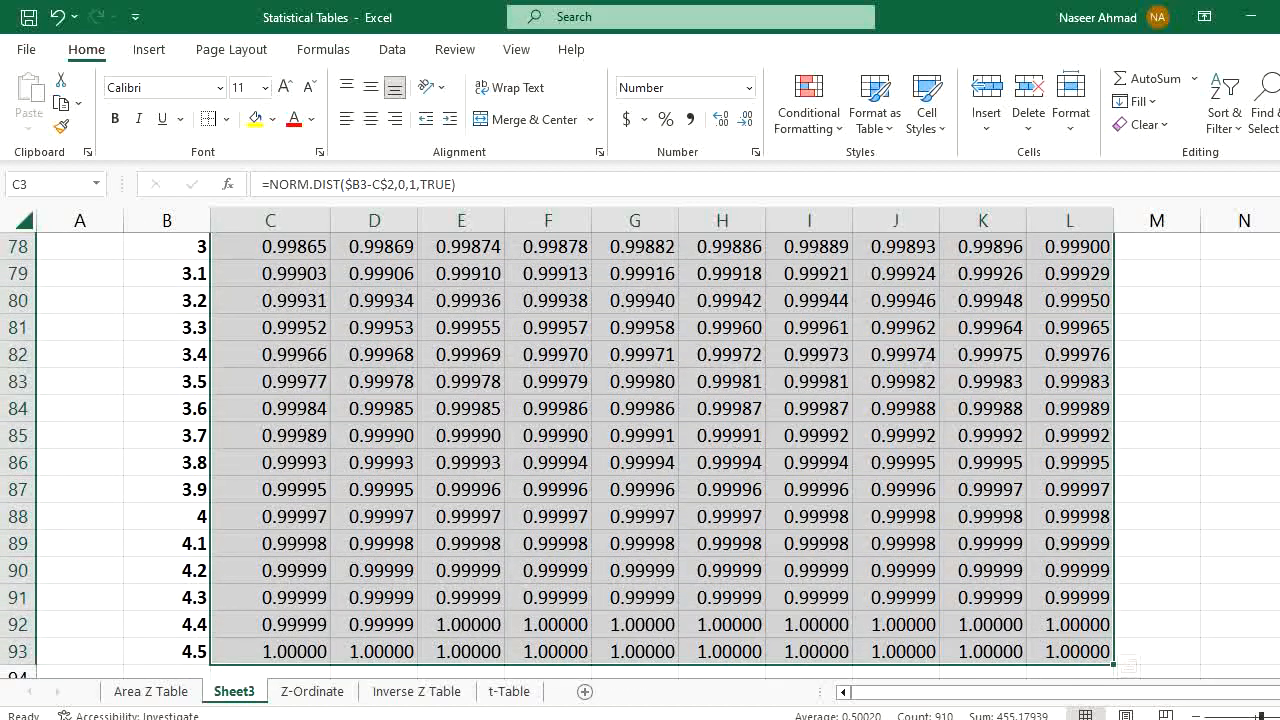
pyautogui.moveTo(1279, 632); pyautogui.dragTo(1279, 250)
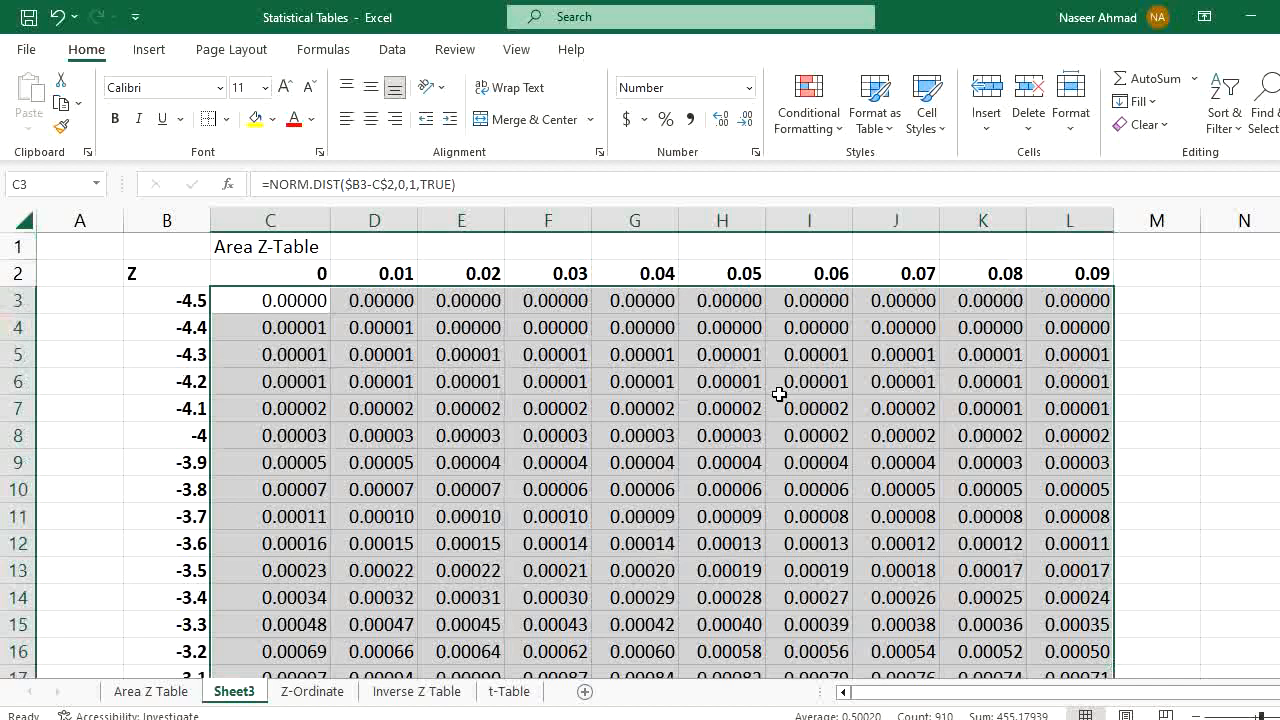
pyautogui.click(683, 417)
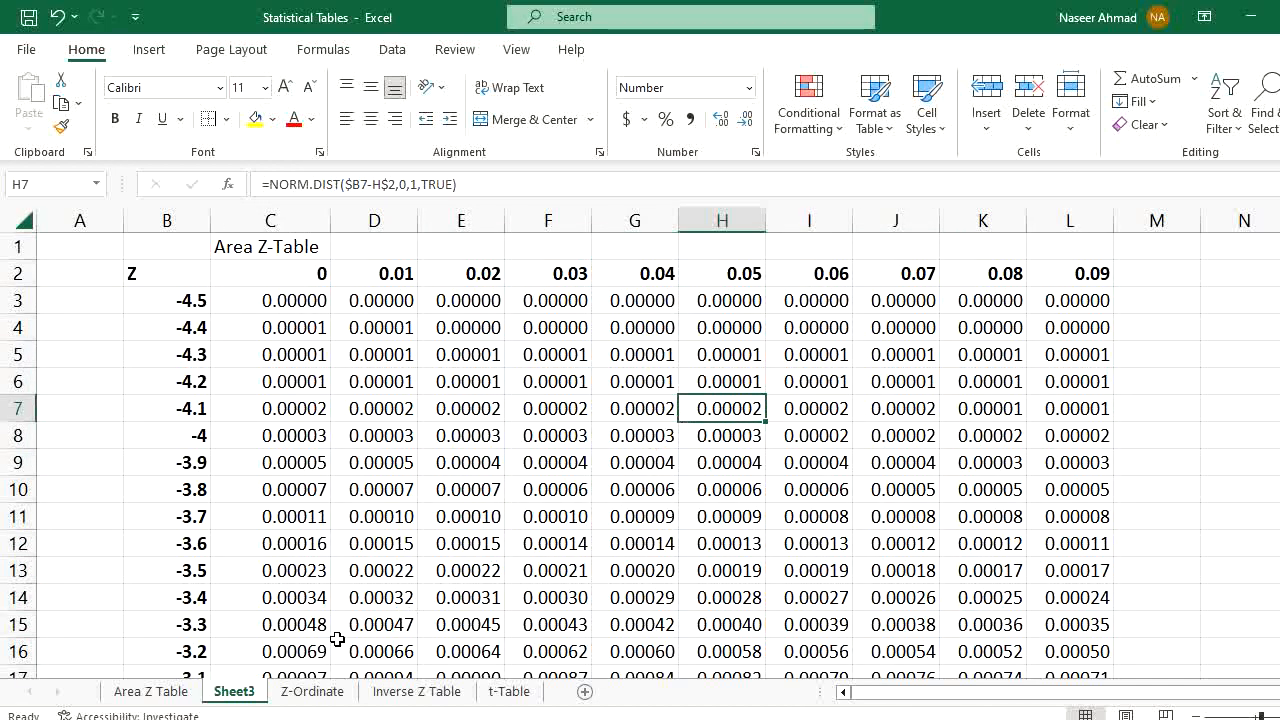
# - Examine the finished table on the Area Z Table sheet and its formula in F6
pyautogui.click(172, 694)
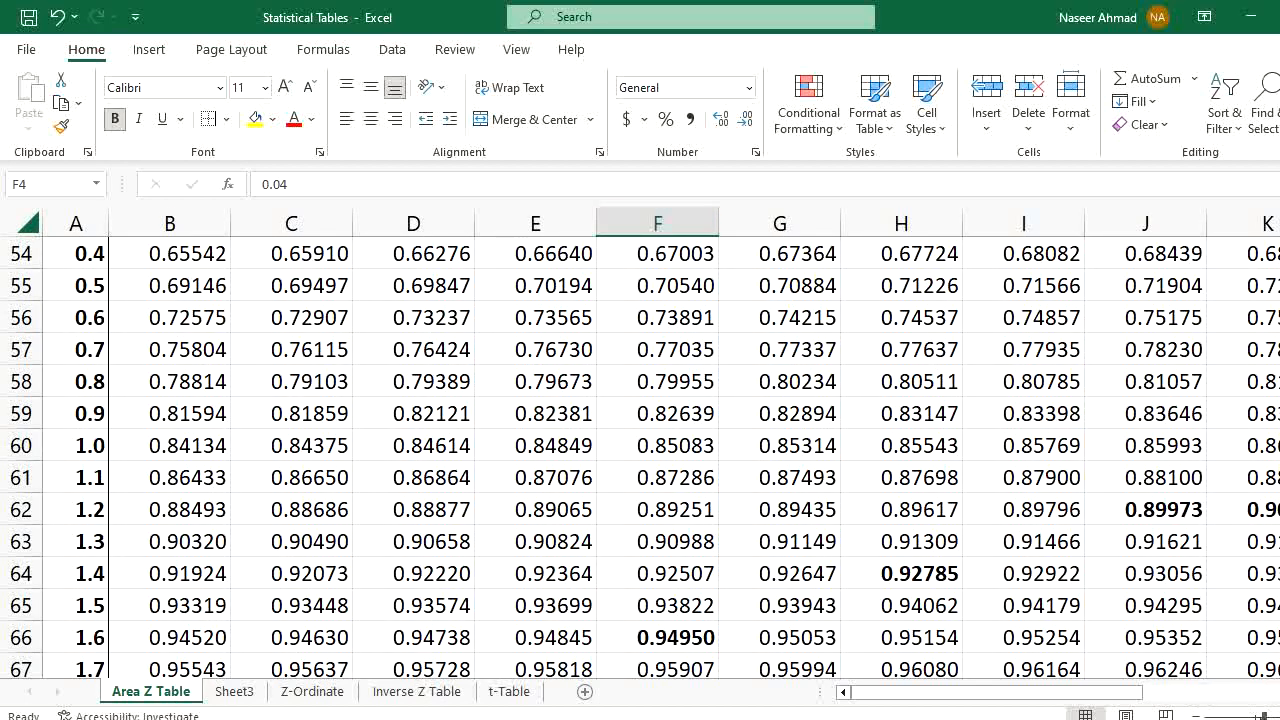
pyautogui.moveTo(1264, 716); pyautogui.dragTo(1256, 716)
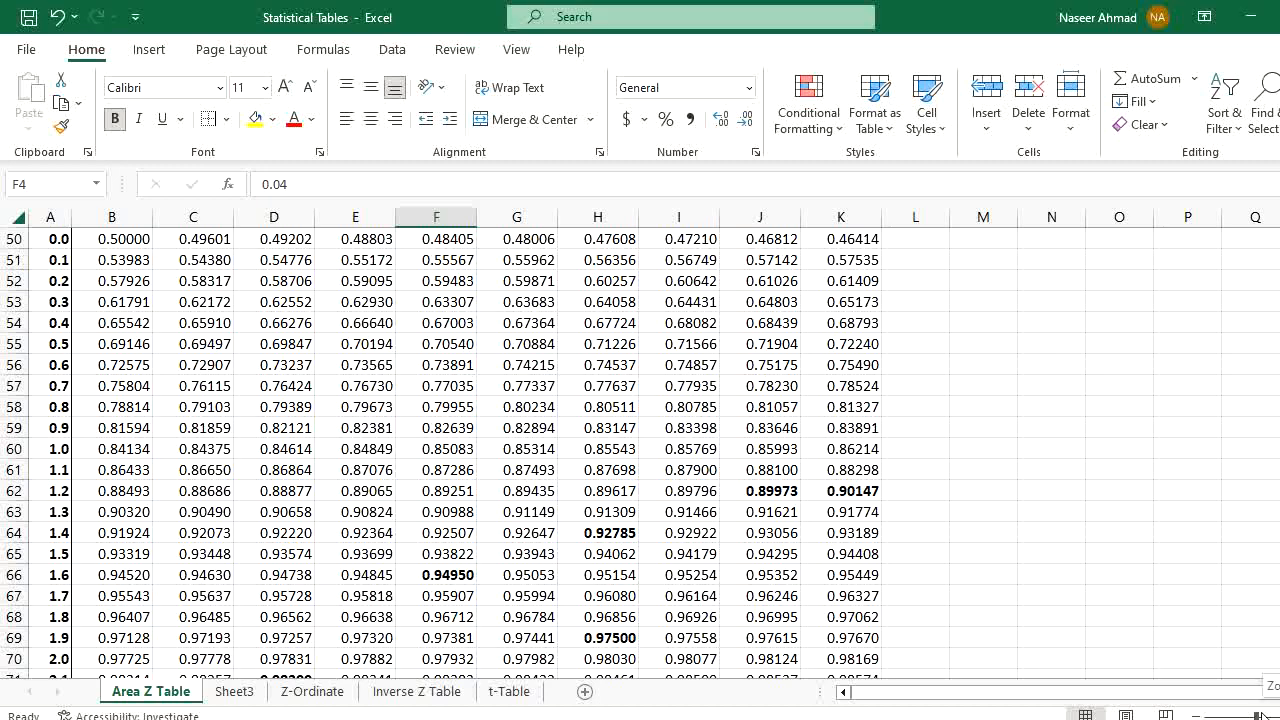
pyautogui.moveTo(1256, 716); pyautogui.dragTo(1264, 716)
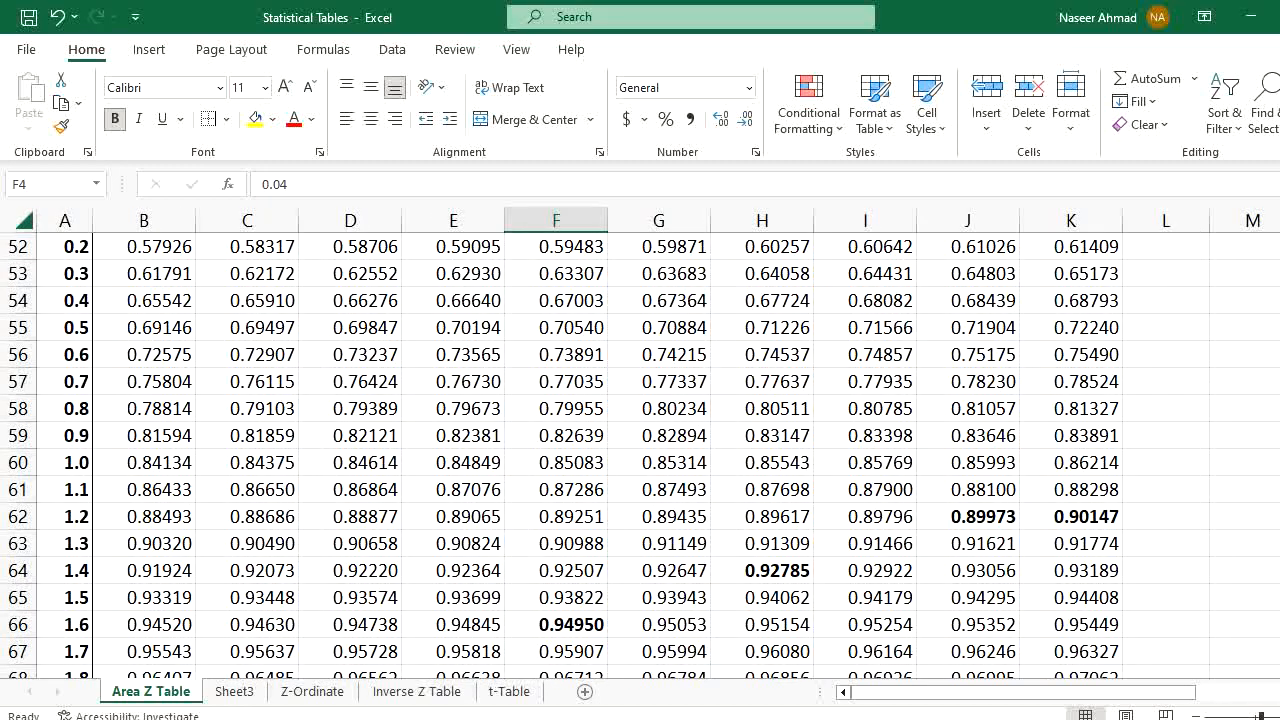
pyautogui.scroll(17, 600, 408)
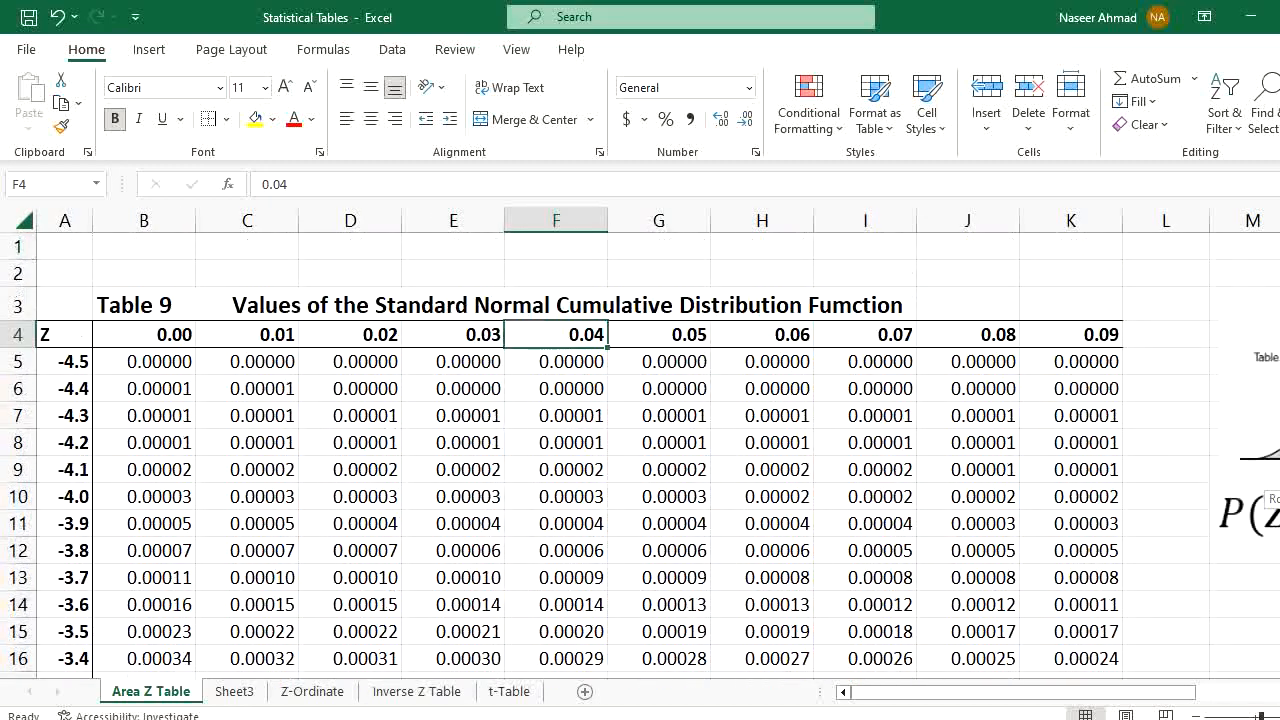
pyautogui.click(597, 394)
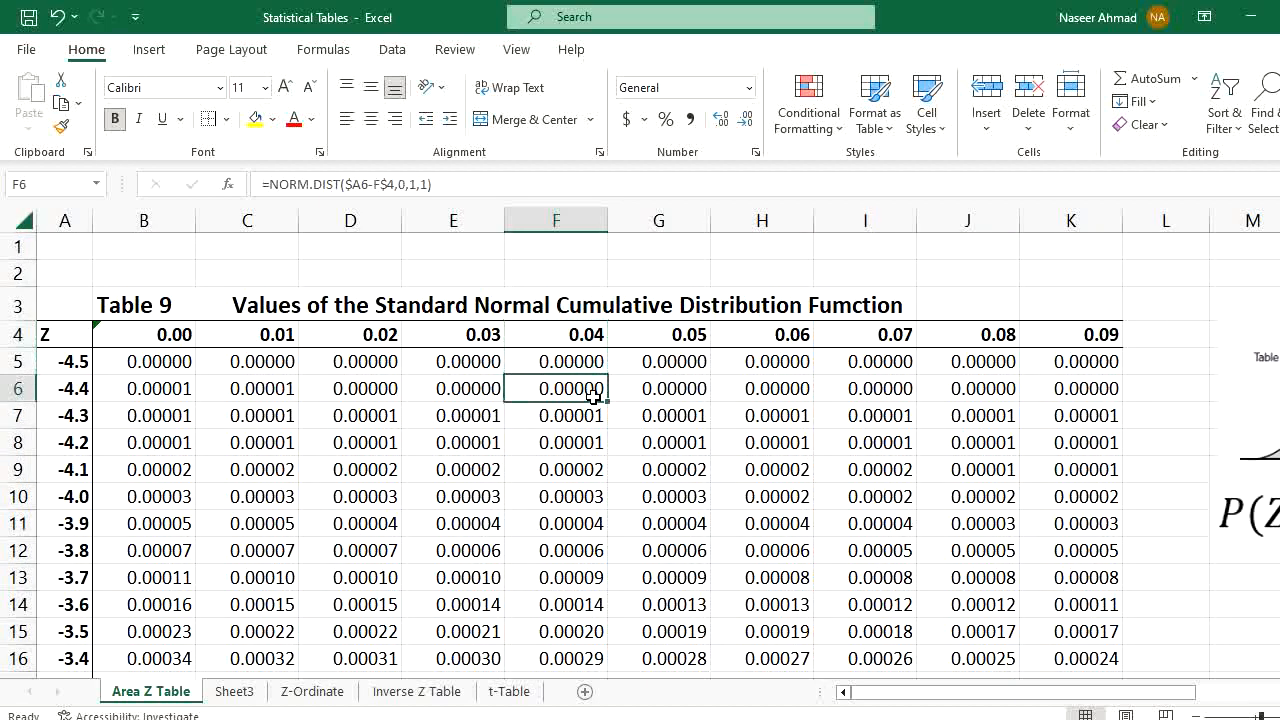
# - On Sheet3, bold the cumulative probability in C63 for z value 1.5
pyautogui.click(234, 692)
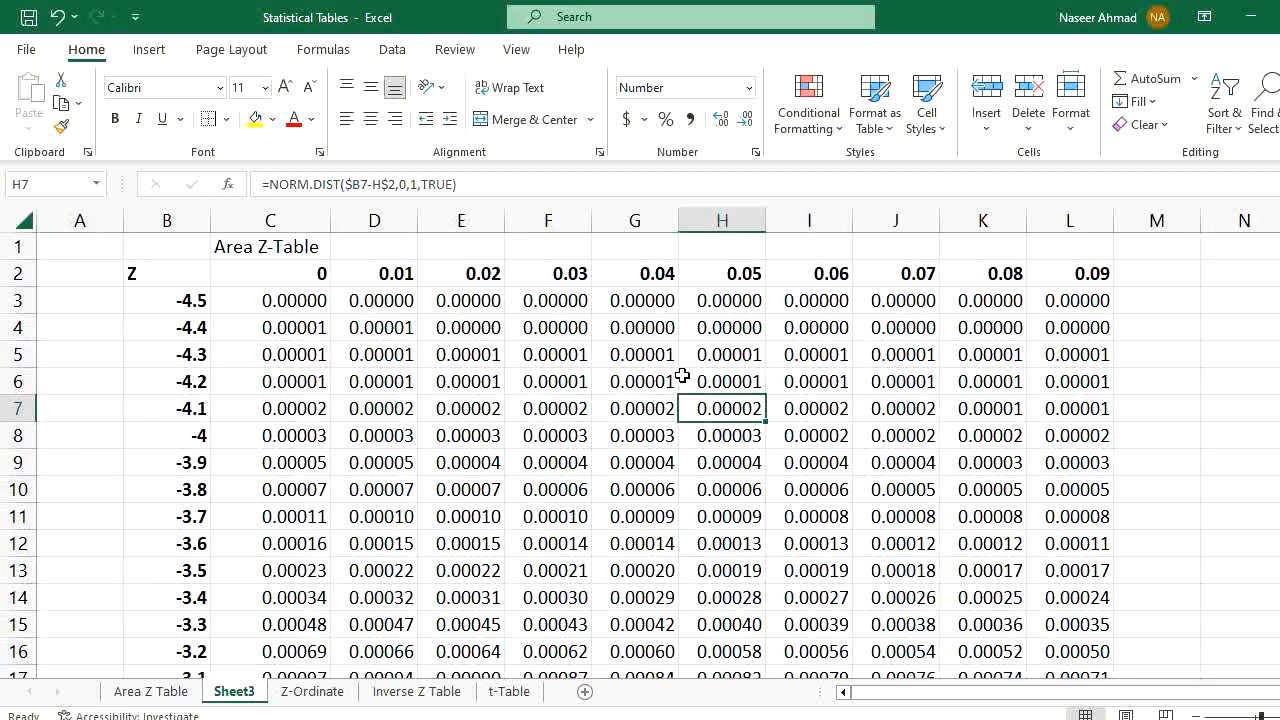
pyautogui.click(532, 356)
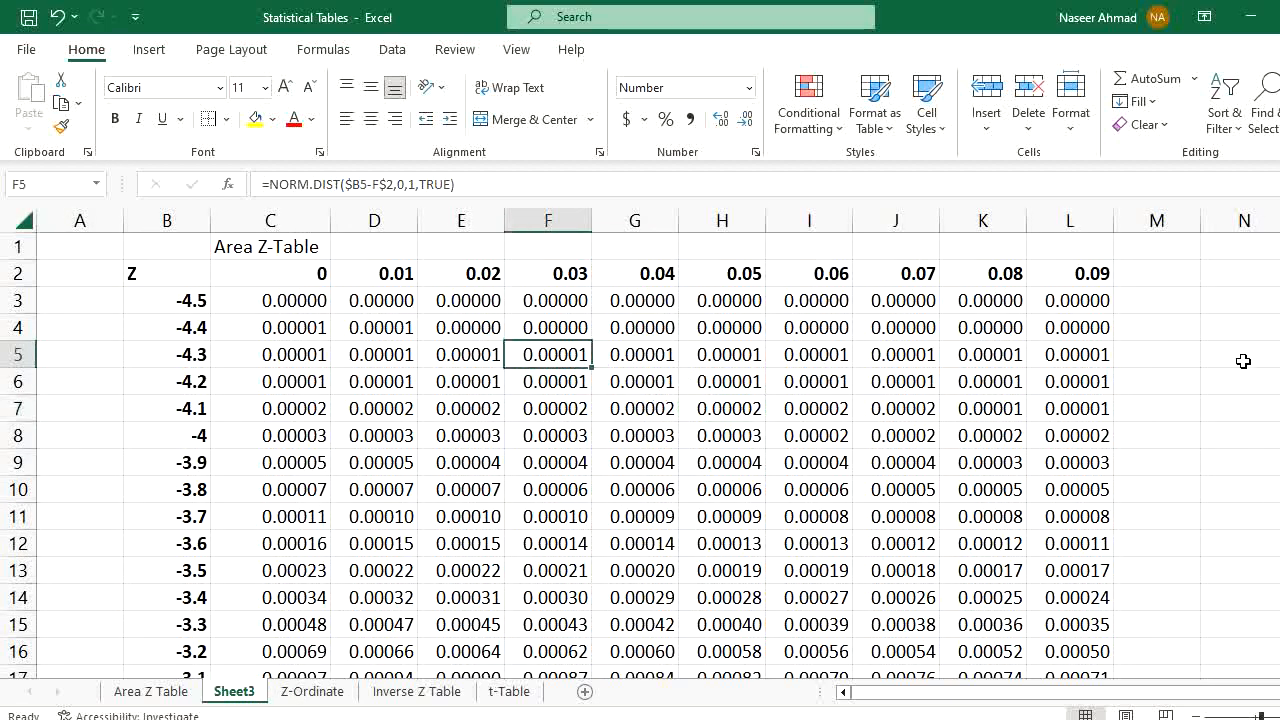
pyautogui.scroll(-15, 640, 457)
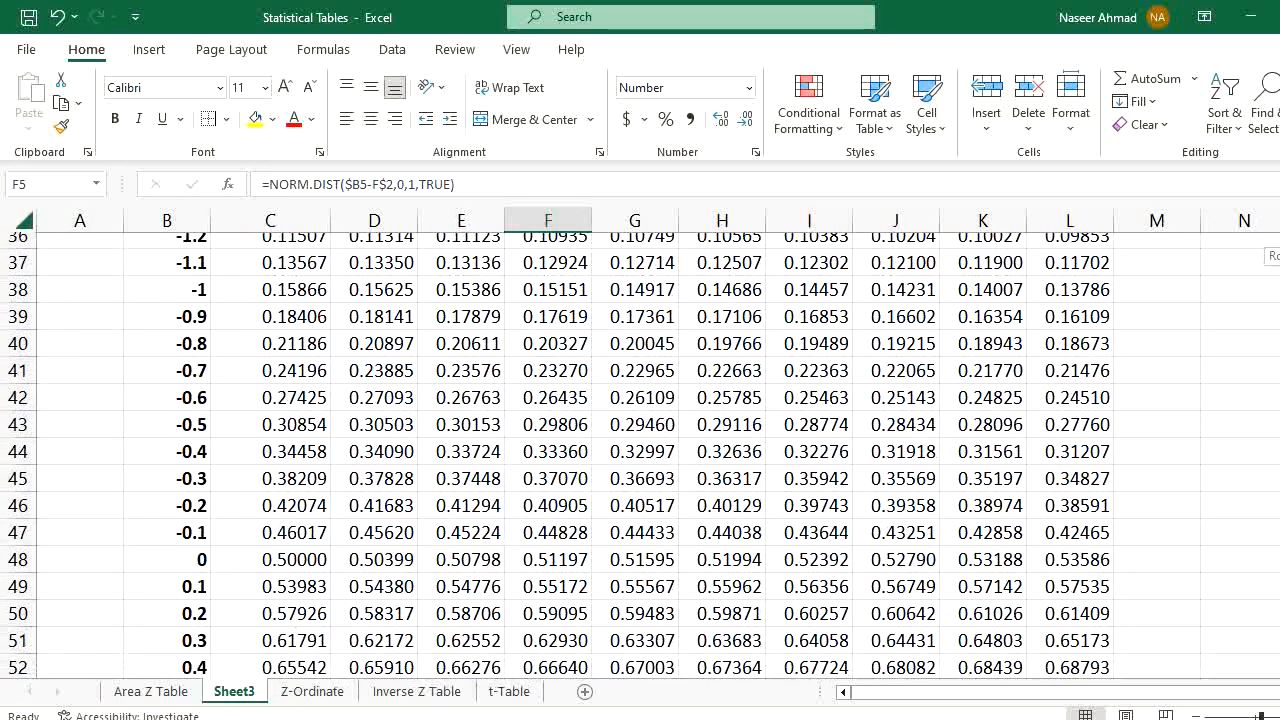
pyautogui.scroll(-2, 640, 457)
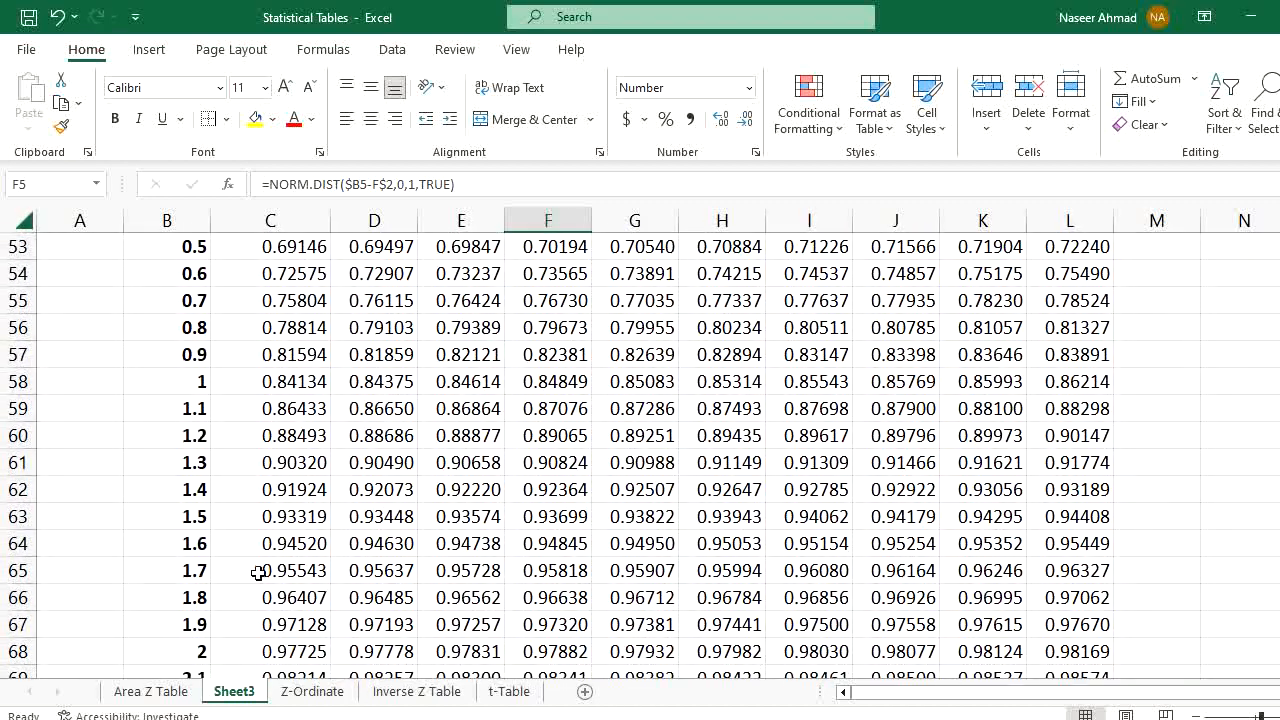
pyautogui.click(197, 517)
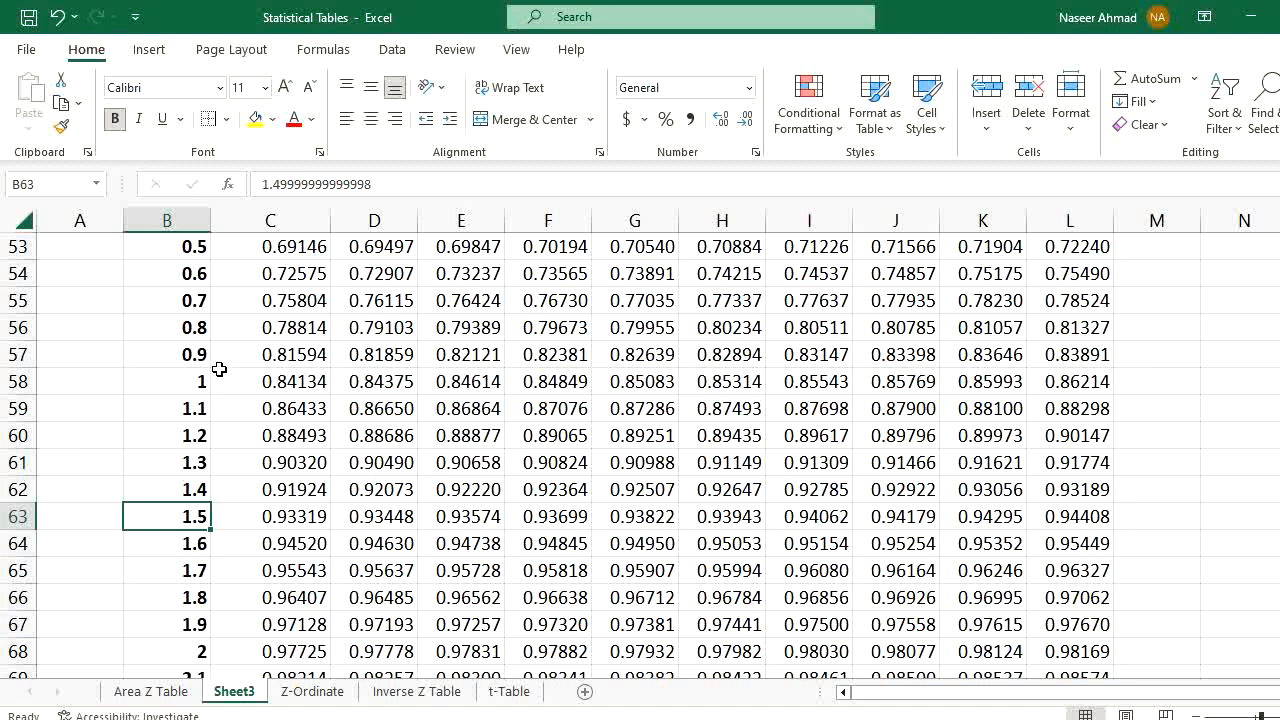
pyautogui.click(313, 526)
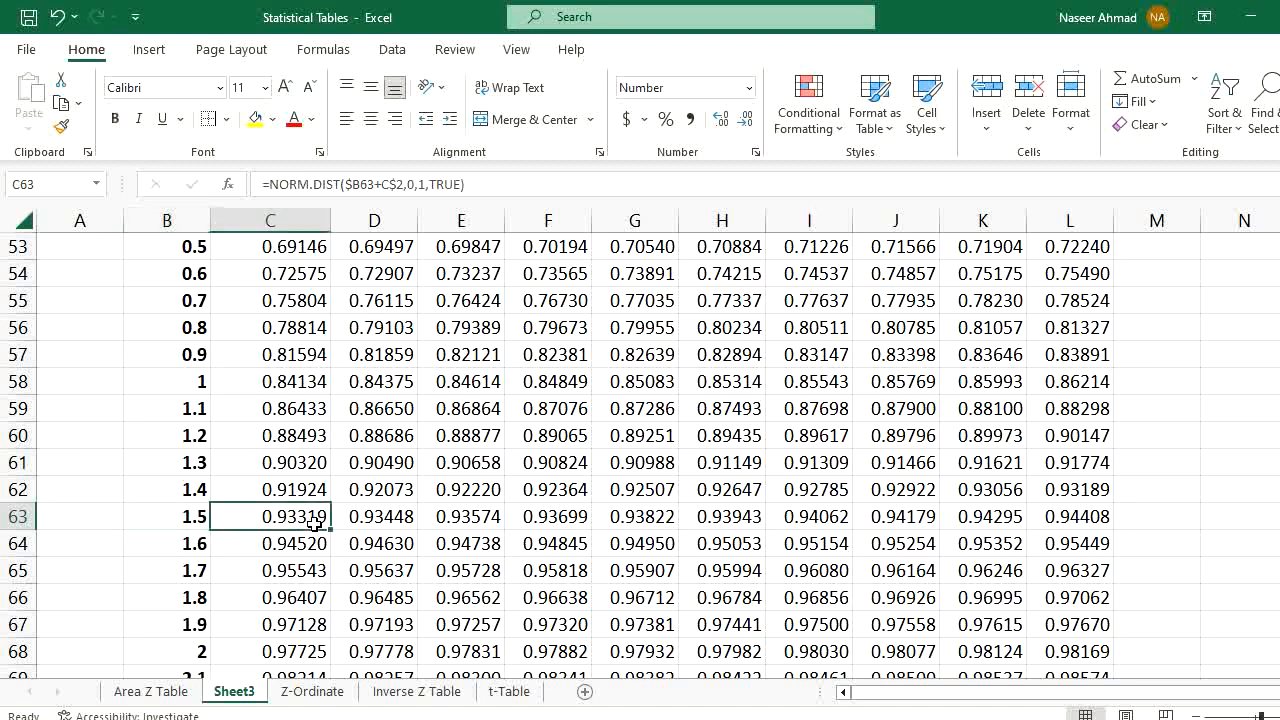
pyautogui.hotkey('ctrl', 'b')
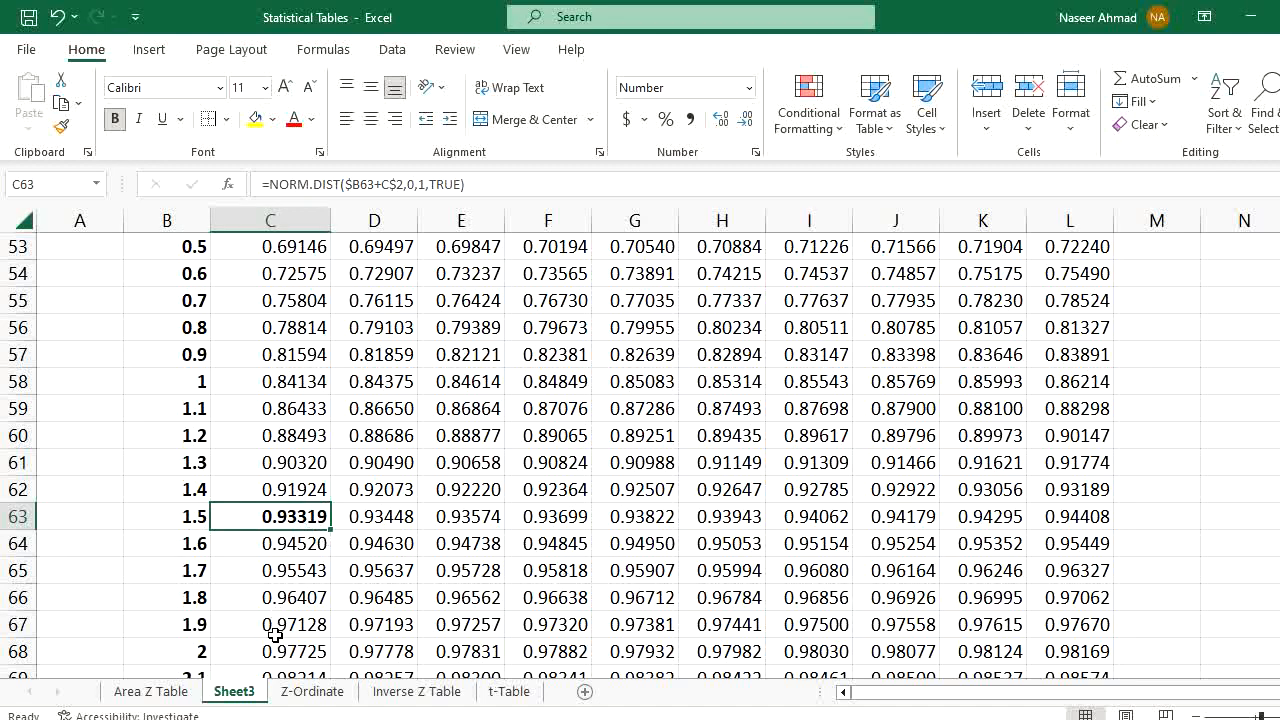
# - On the Area Z Table sheet, bold the matching probability in B65 for z value 1.5
pyautogui.click(151, 691)
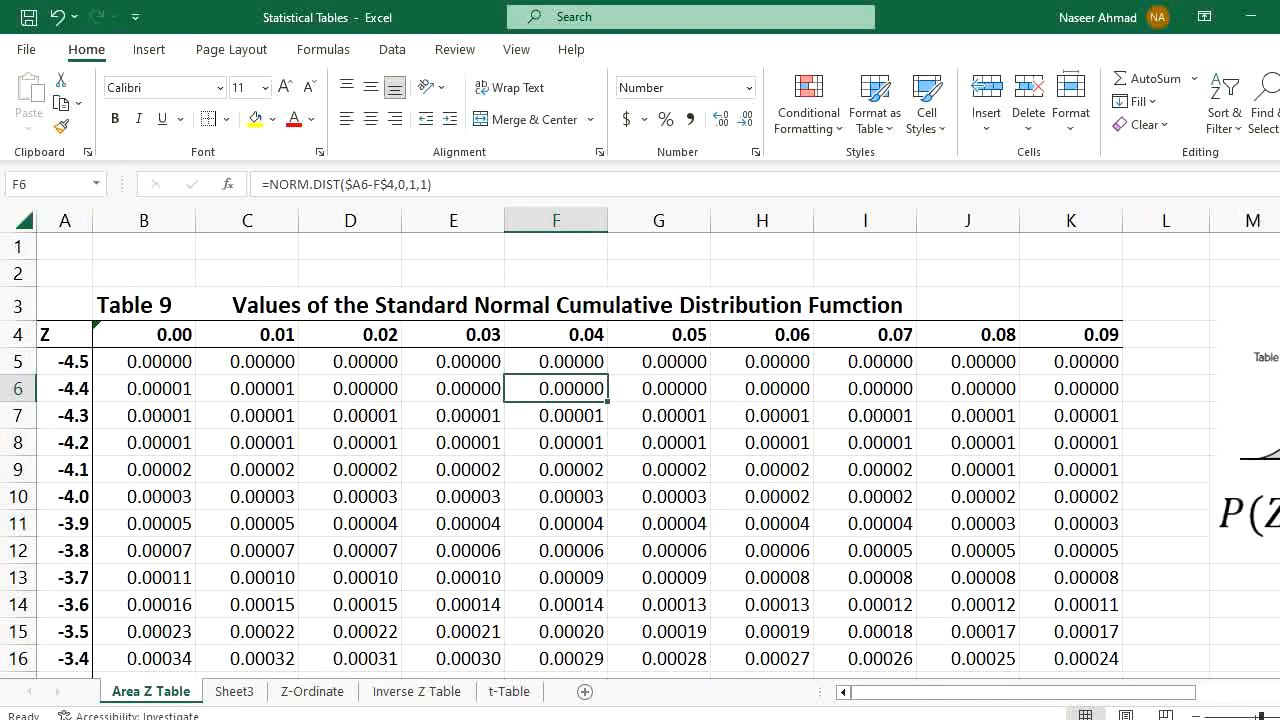
pyautogui.scroll(-18, 640, 450)
pyautogui.scroll(-1, 230, 490)
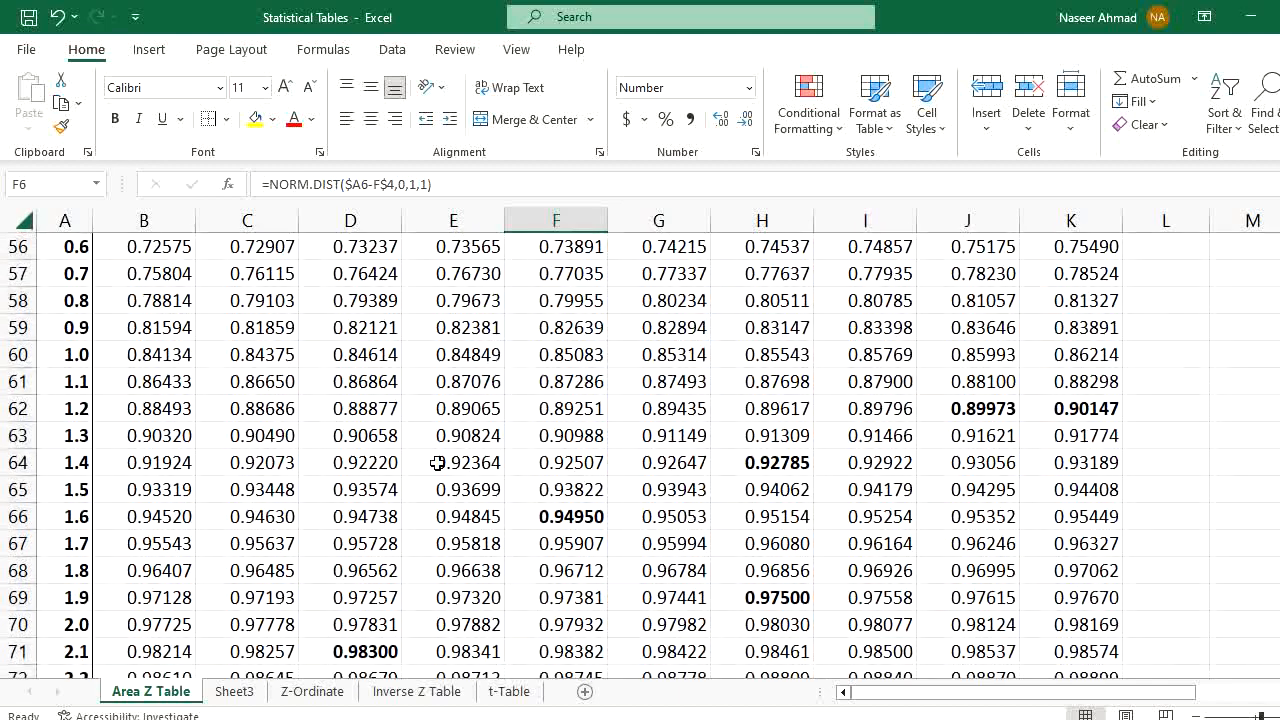
pyautogui.click(160, 492)
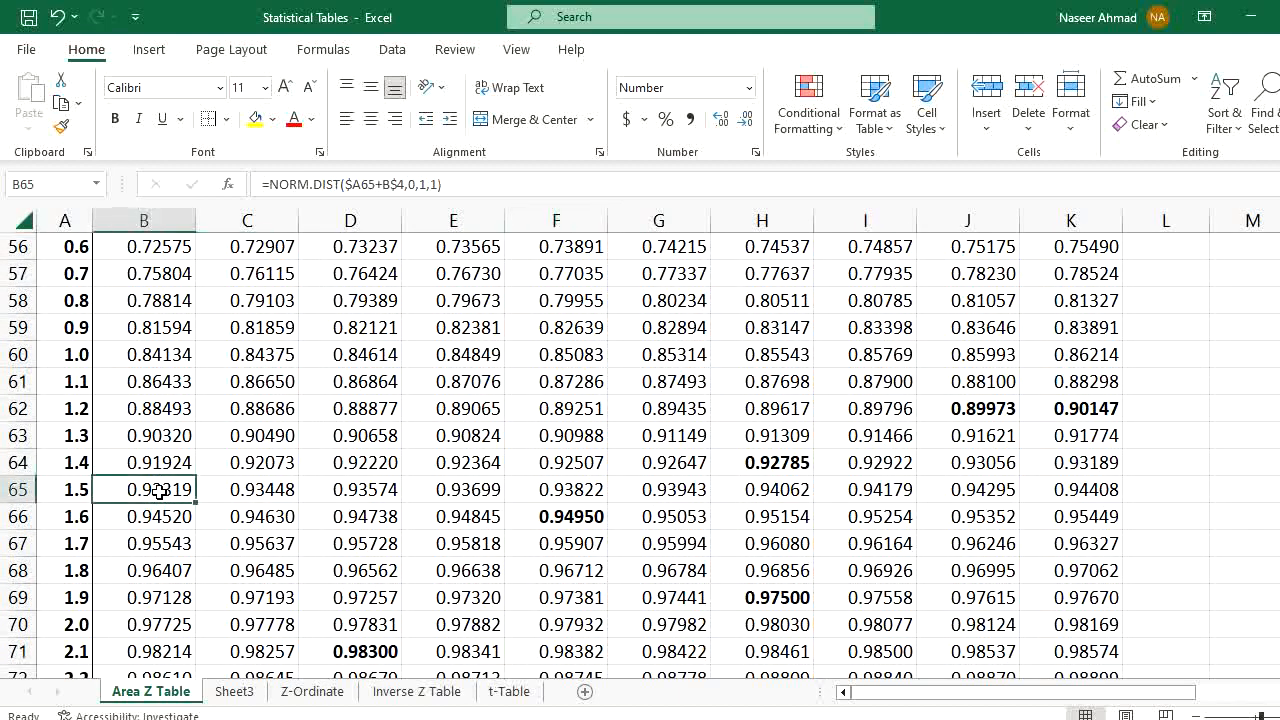
pyautogui.hotkey('ctrl', 'b')
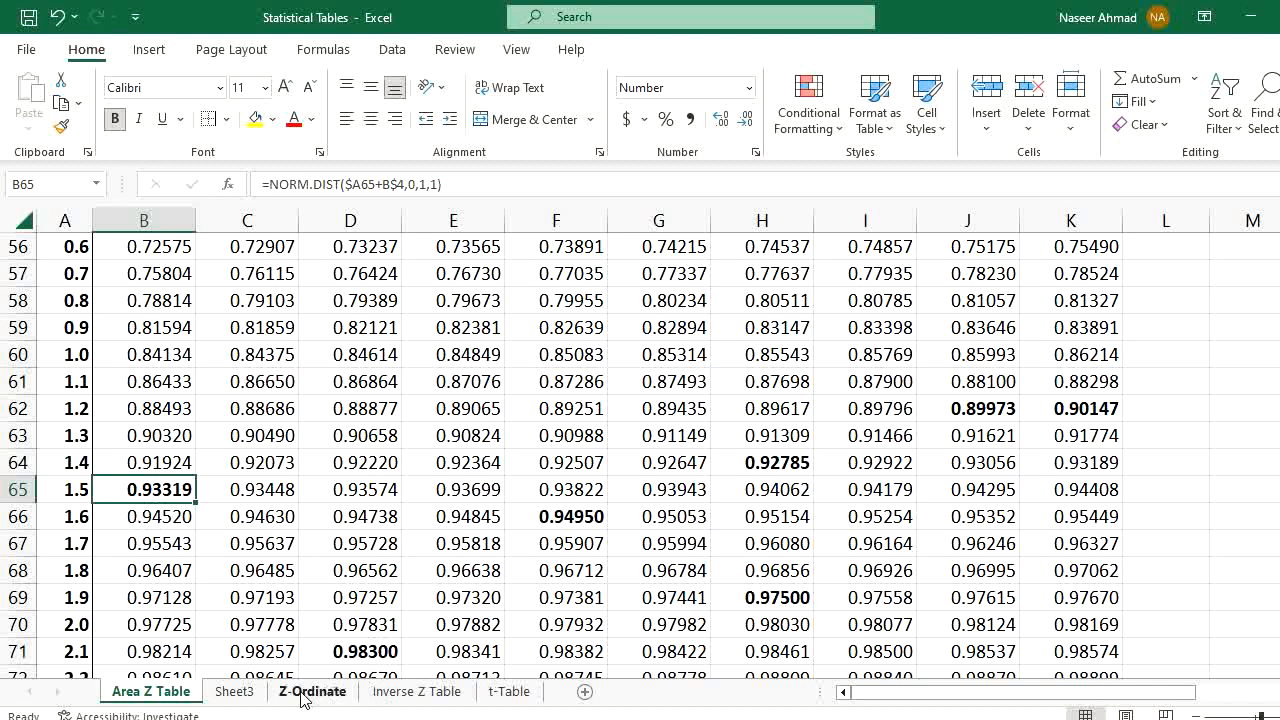
# - Back on Sheet3, bold the cumulative probability in C58 for z value 1
pyautogui.click(234, 692)
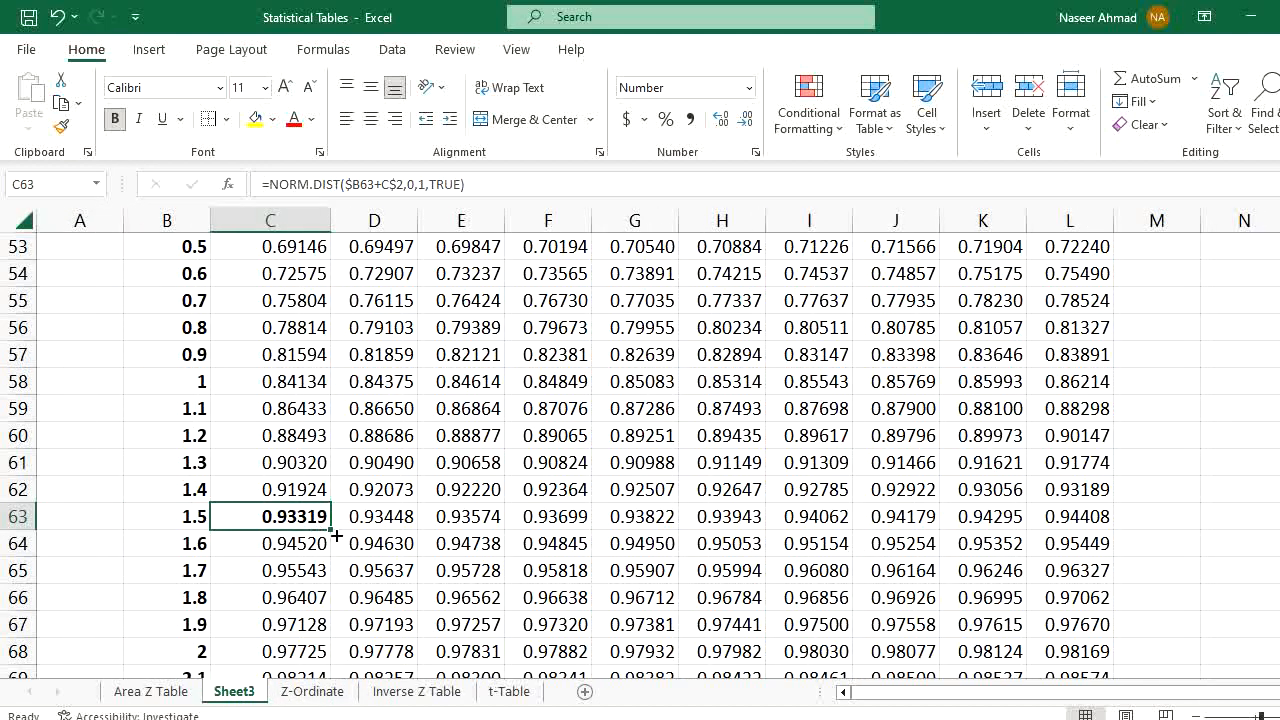
pyautogui.click(310, 382)
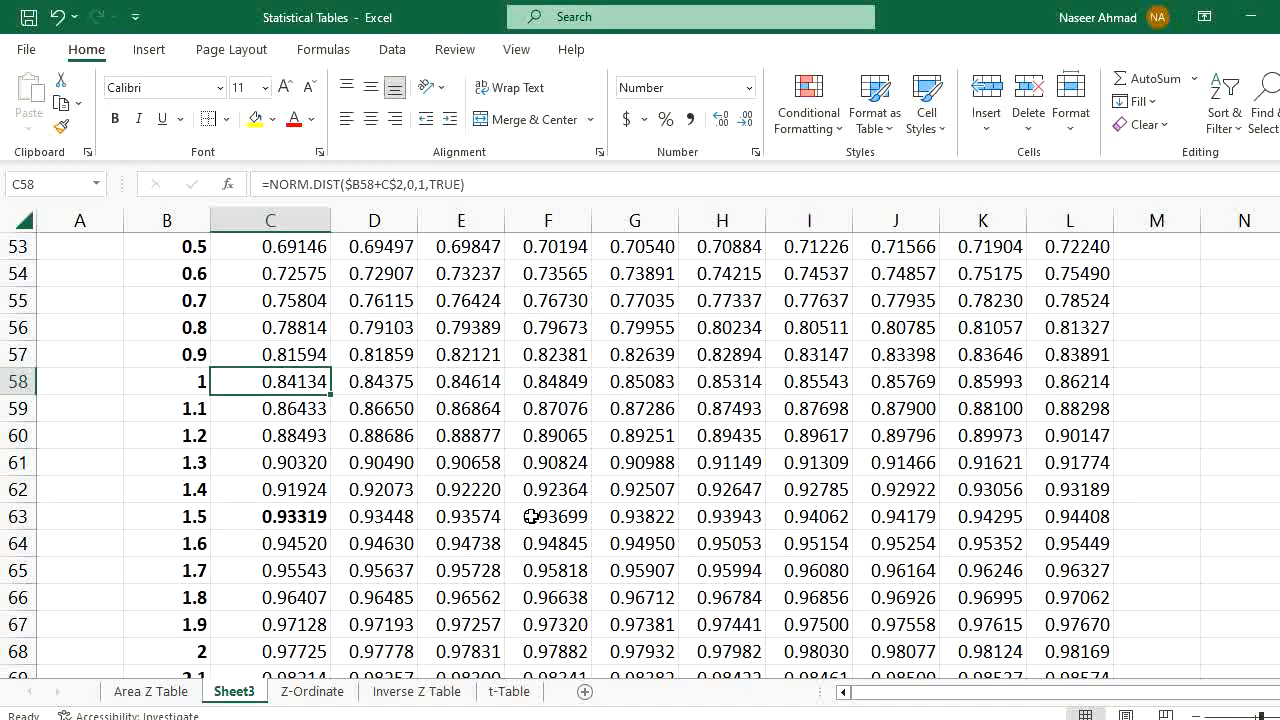
pyautogui.hotkey('ctrl', 'b')
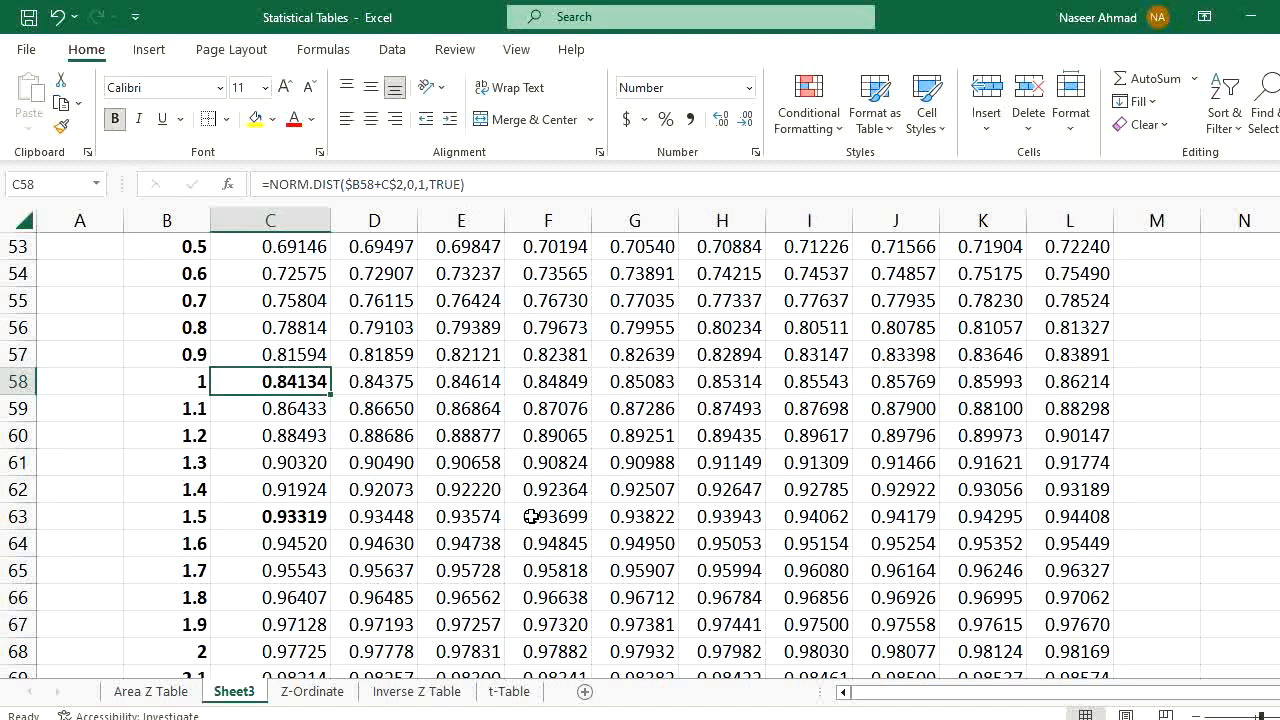
# - Bold the matching probability in B60 for z value 1.0 on the Area Z Table sheet
pyautogui.click(155, 692)
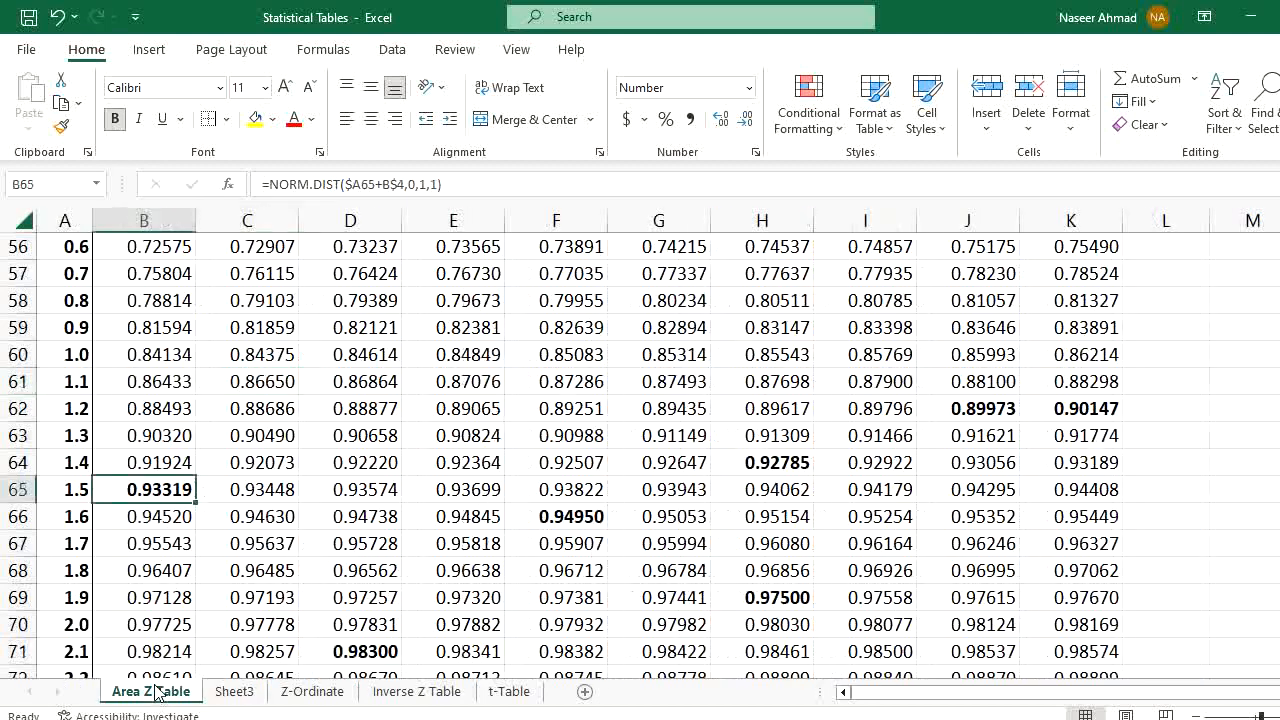
pyautogui.click(162, 354)
pyautogui.hotkey('ctrl', 'b')
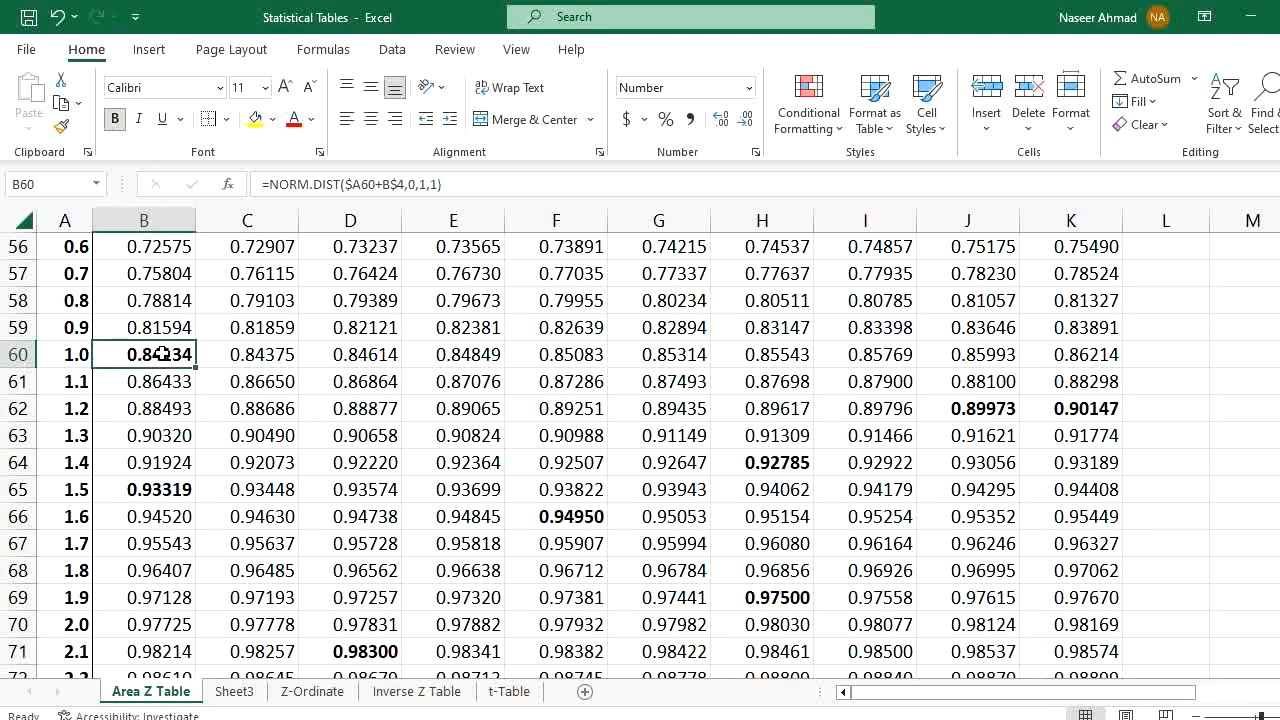
pyautogui.click(358, 432)
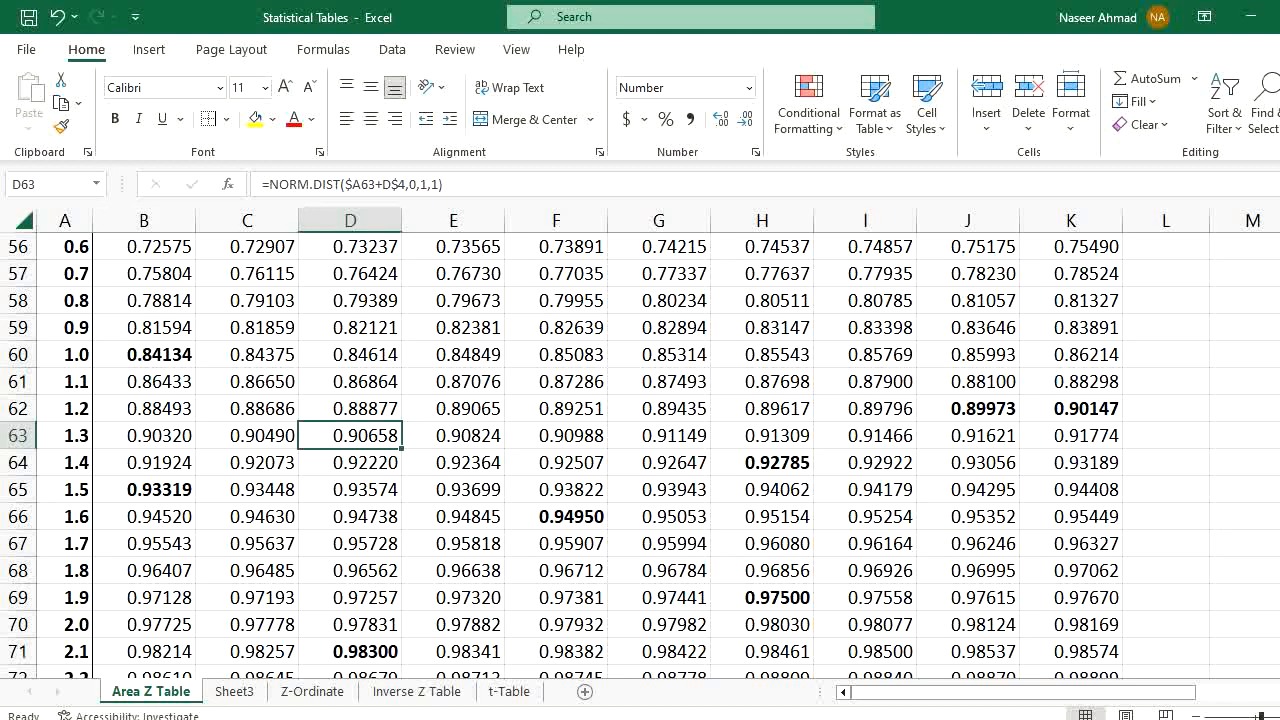
# - View the curve picture beside Table 9 and open the Z-Ordinate sheet
pyautogui.scroll(18, 1270, 530)
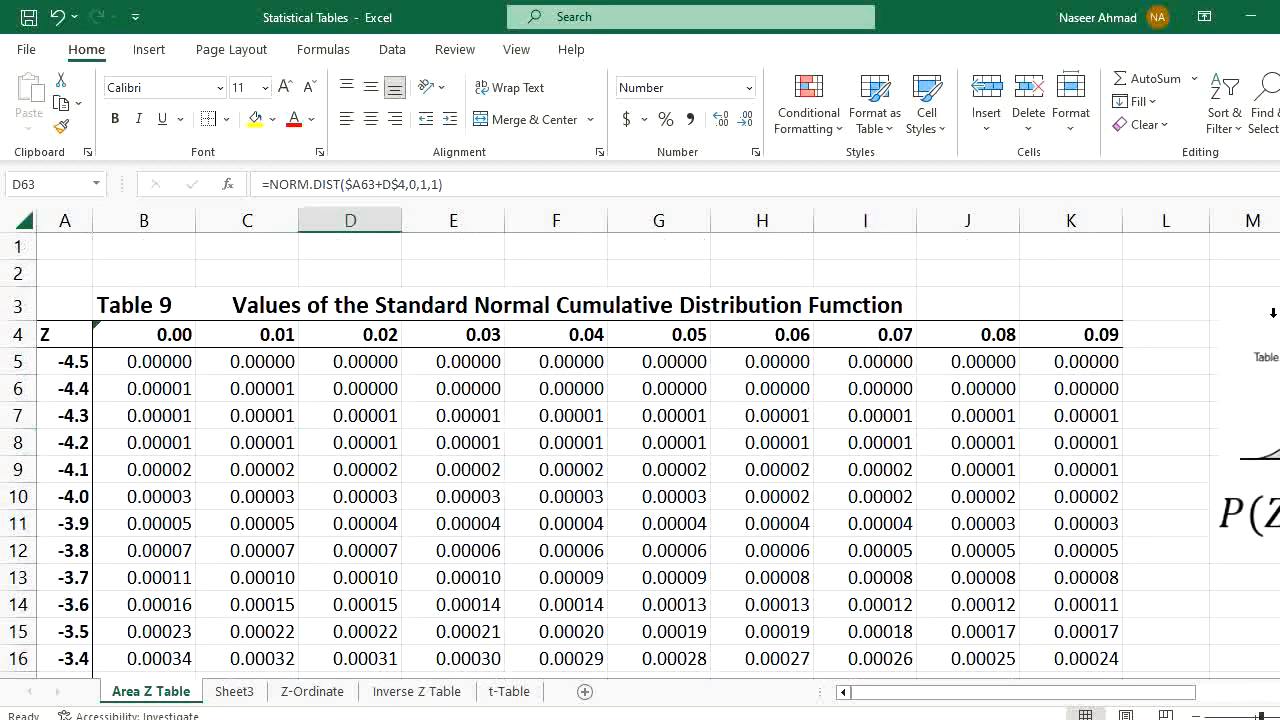
pyautogui.click(1235, 470)
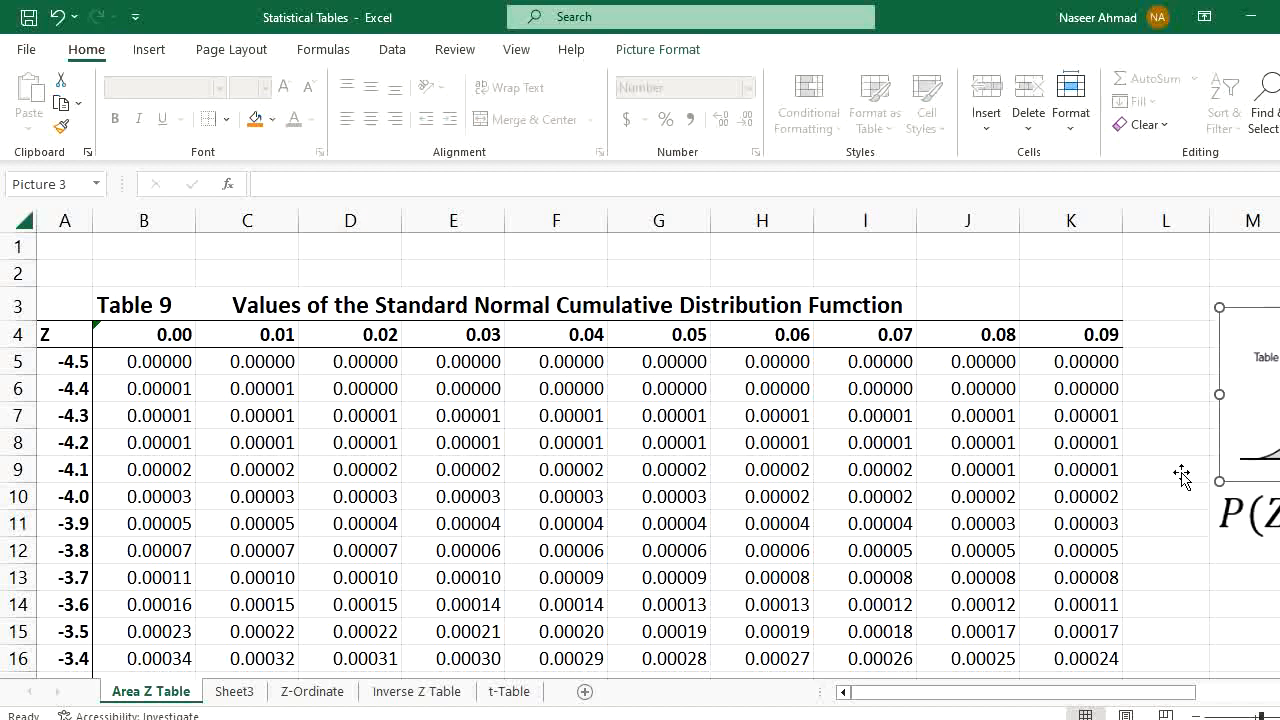
pyautogui.click(553, 458)
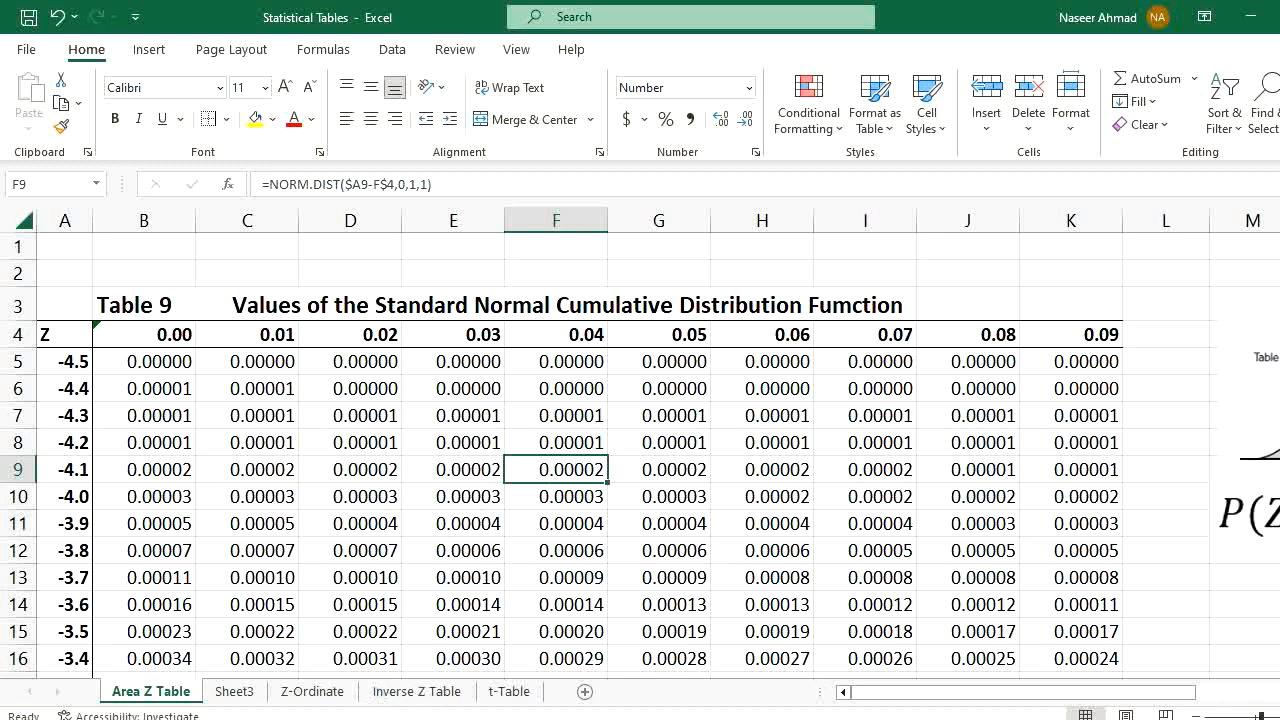
pyautogui.click(313, 691)
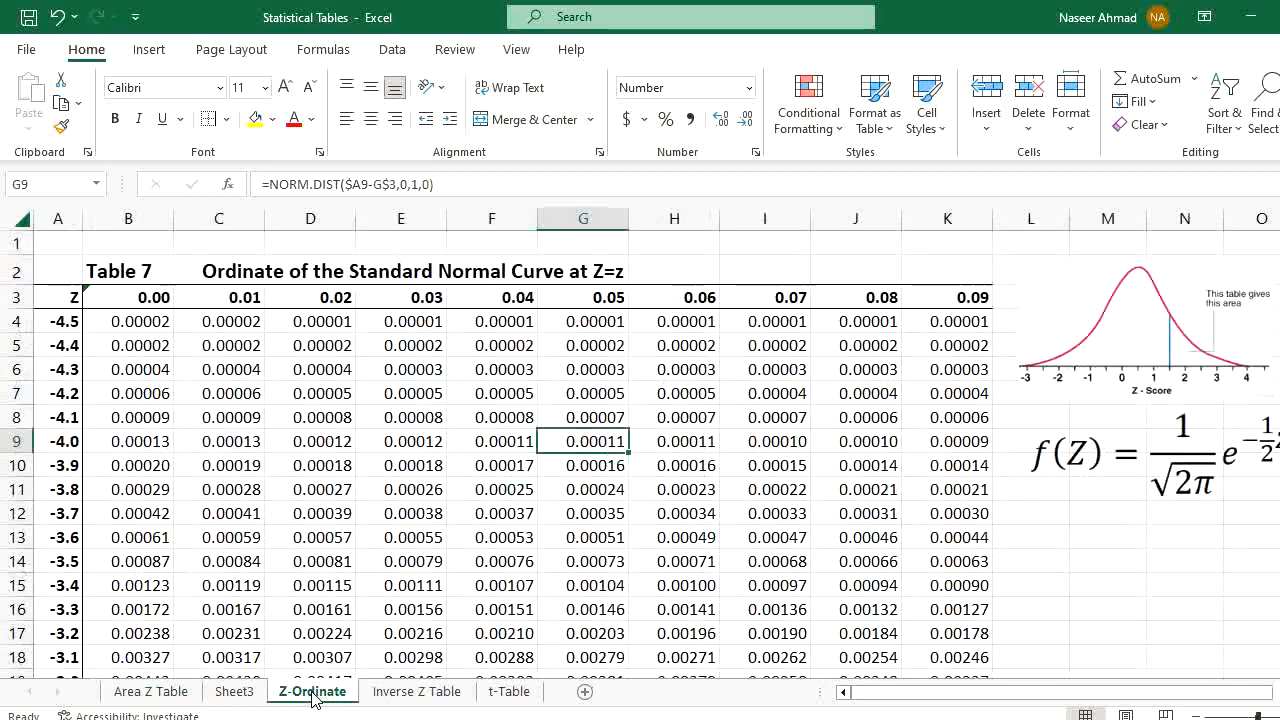
# - Inspect the ordinate formula in B4 and the second-decimal z headings in B3:K3 of Table 7
pyautogui.click(148, 326)
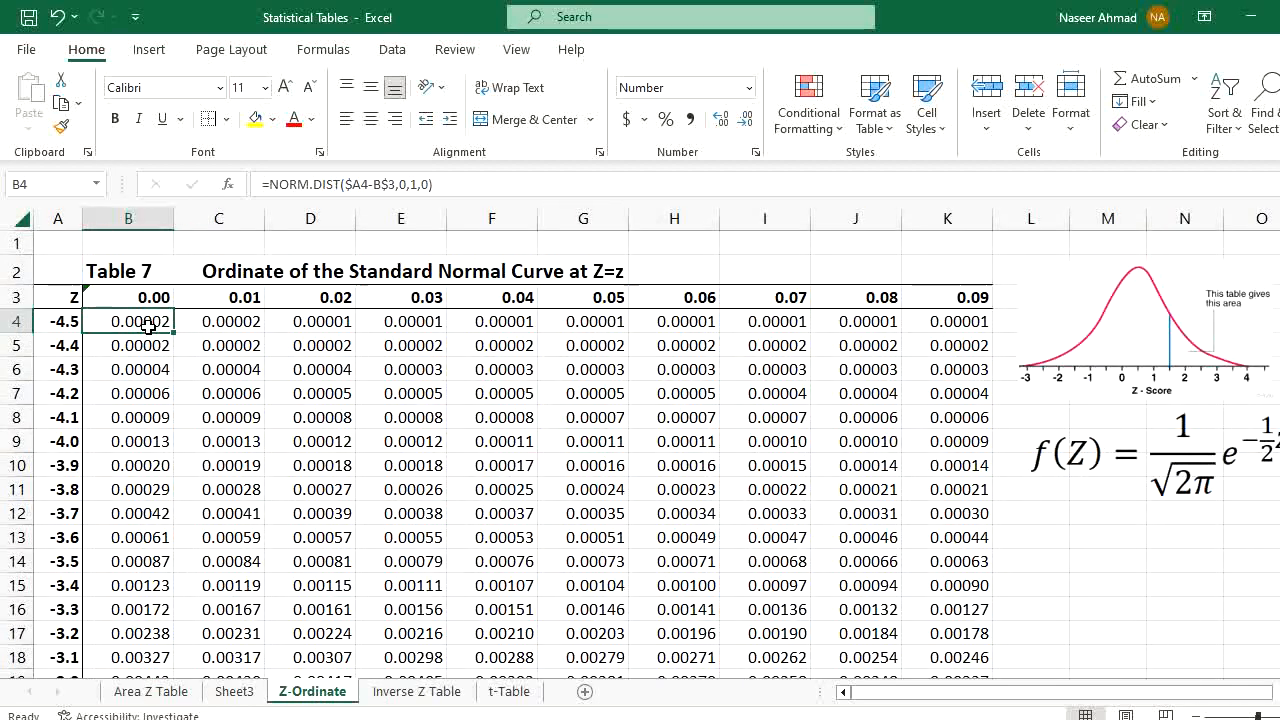
pyautogui.moveTo(125, 297); pyautogui.dragTo(941, 297)
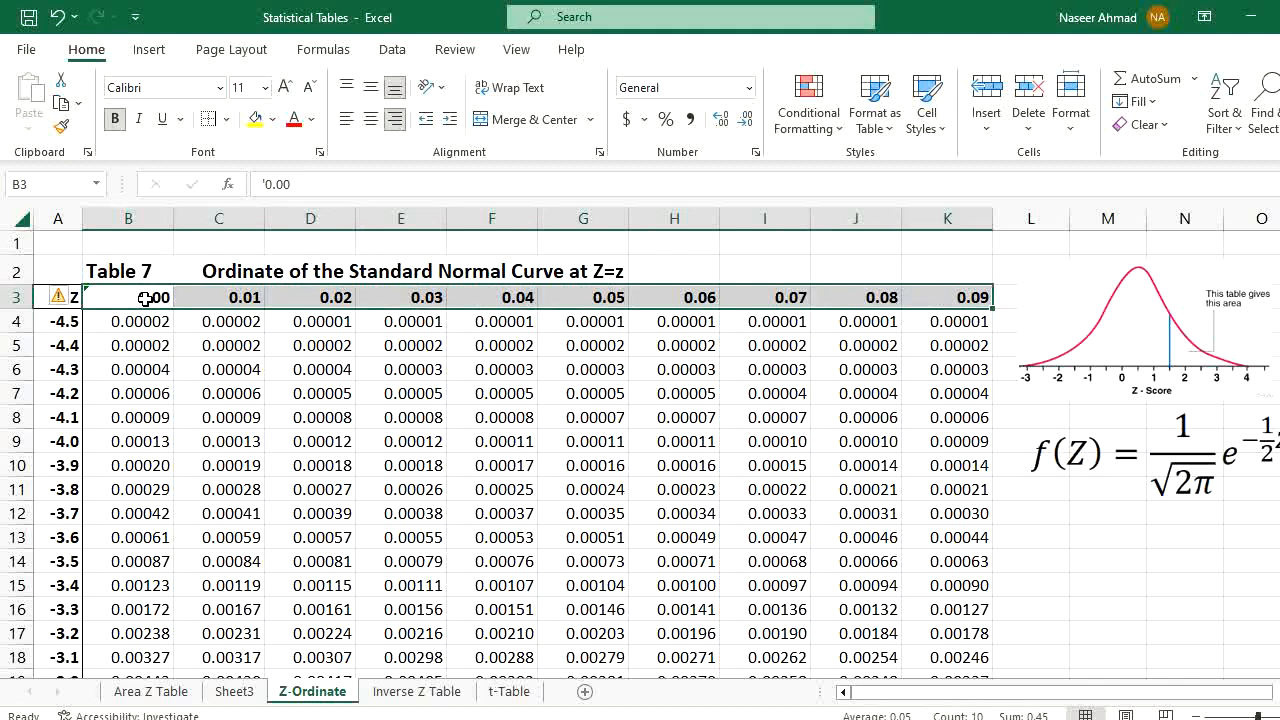
pyautogui.click(243, 297)
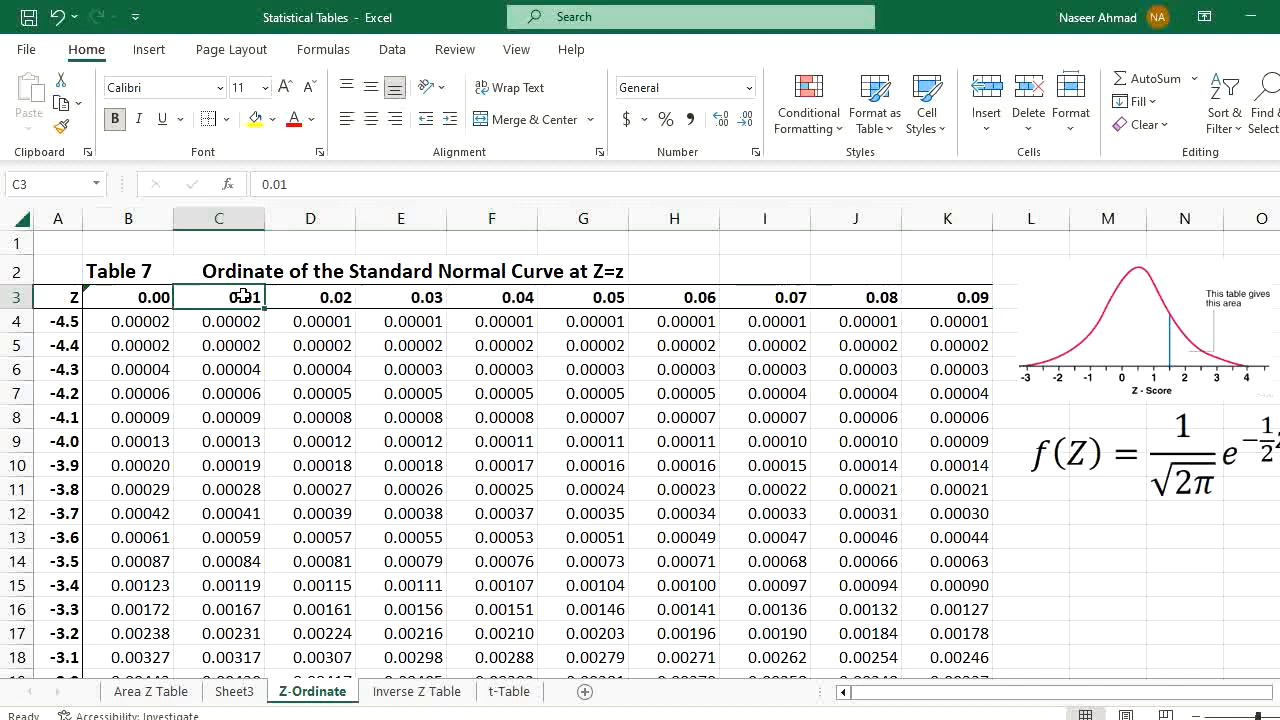
pyautogui.click(342, 297)
pyautogui.click(970, 295)
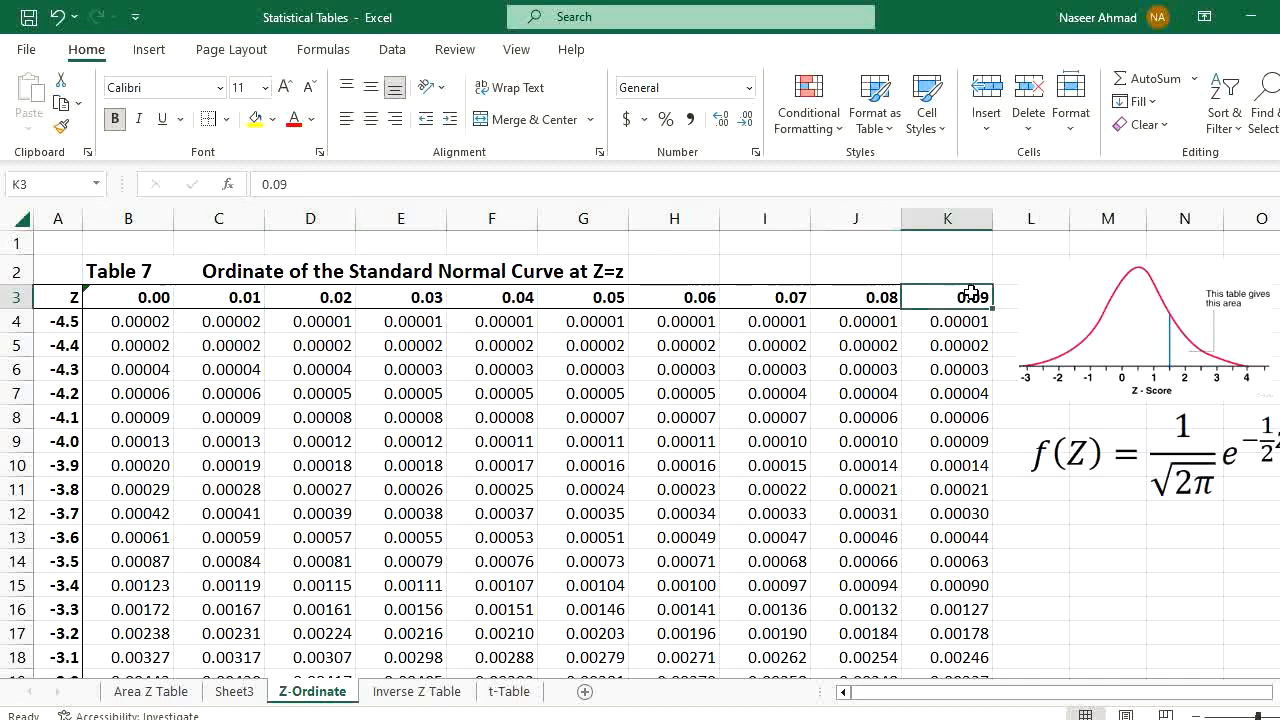
# - Check the Area Z Table sheet and return to the beginning of the Area Z-Table on Sheet3
pyautogui.click(160, 700)
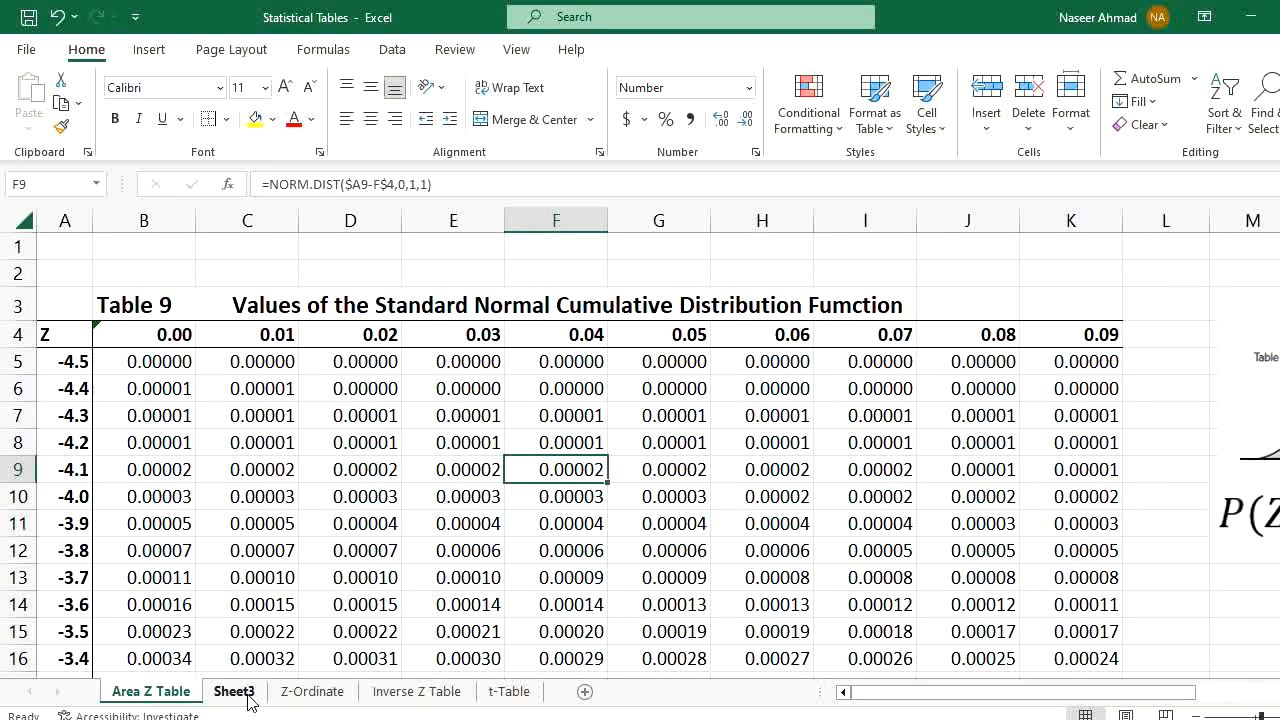
pyautogui.click(248, 700)
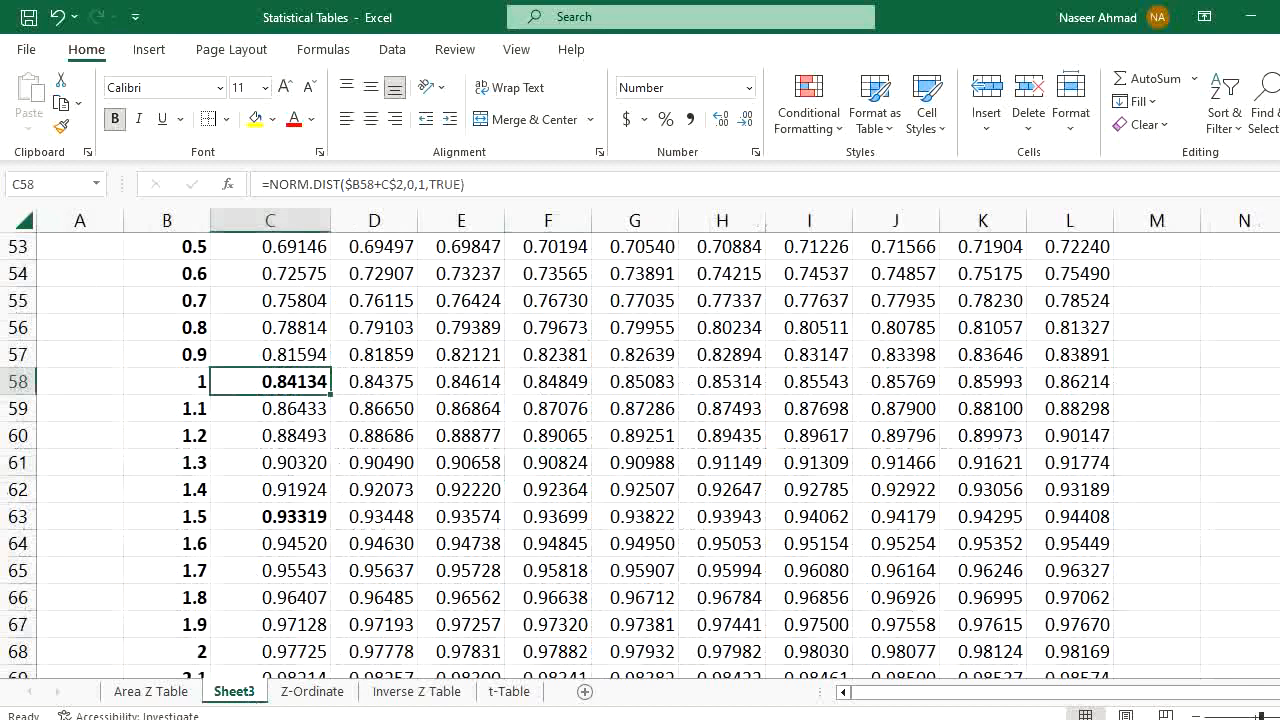
pyautogui.scroll(17, 762, 302)
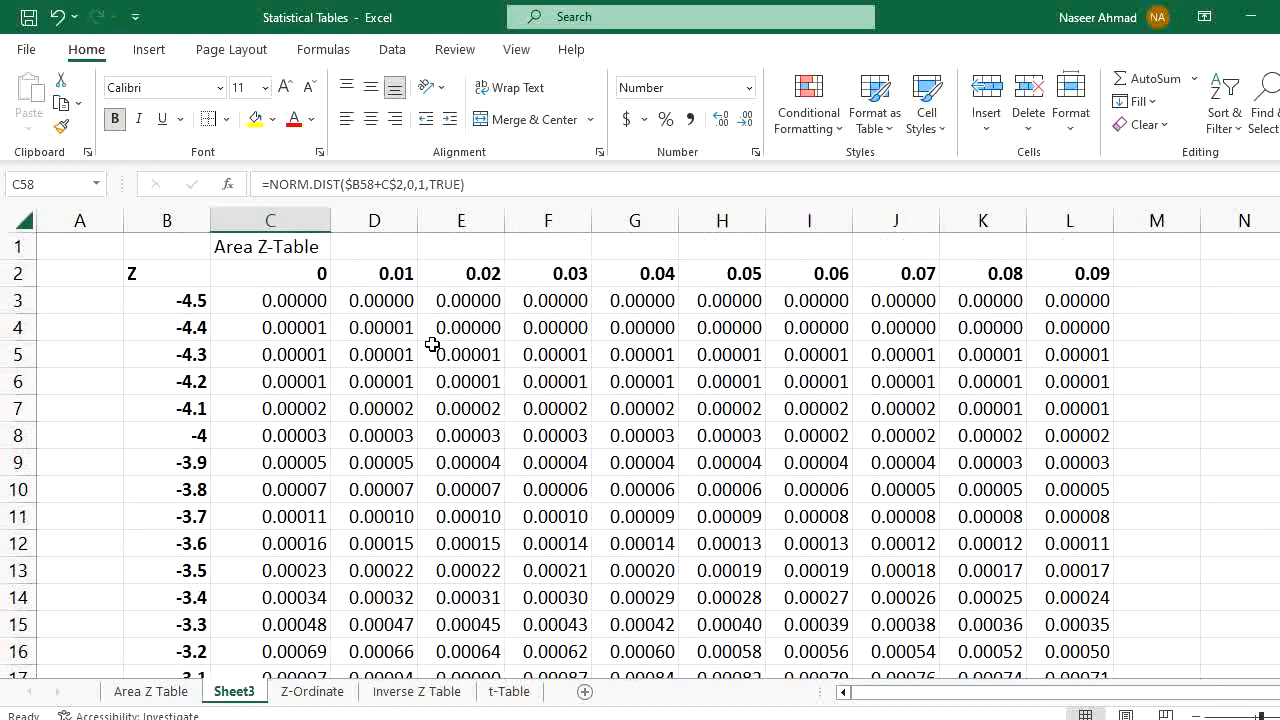
# - Examine the Z headers on Sheet3 and the Z values, NORM.DIST formulas and density equation on the Z-Ordinate sheet
pyautogui.moveTo(320, 270); pyautogui.dragTo(1058, 274)
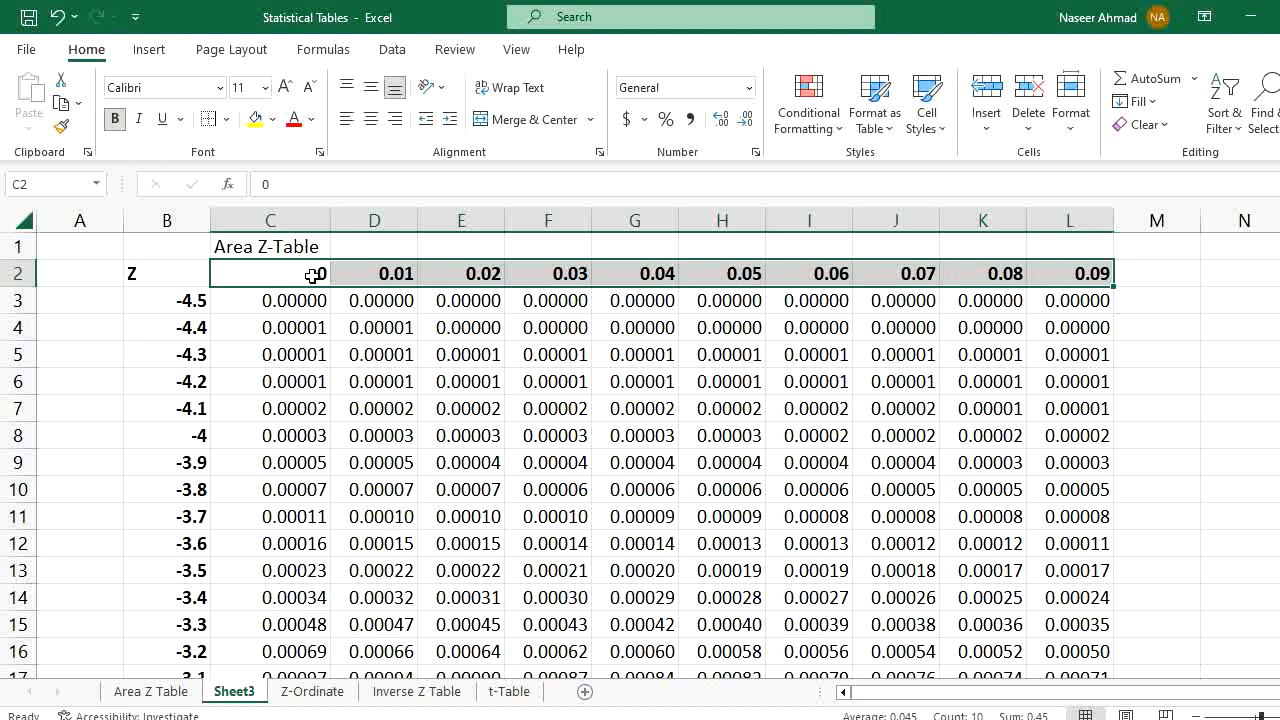
pyautogui.click(390, 276)
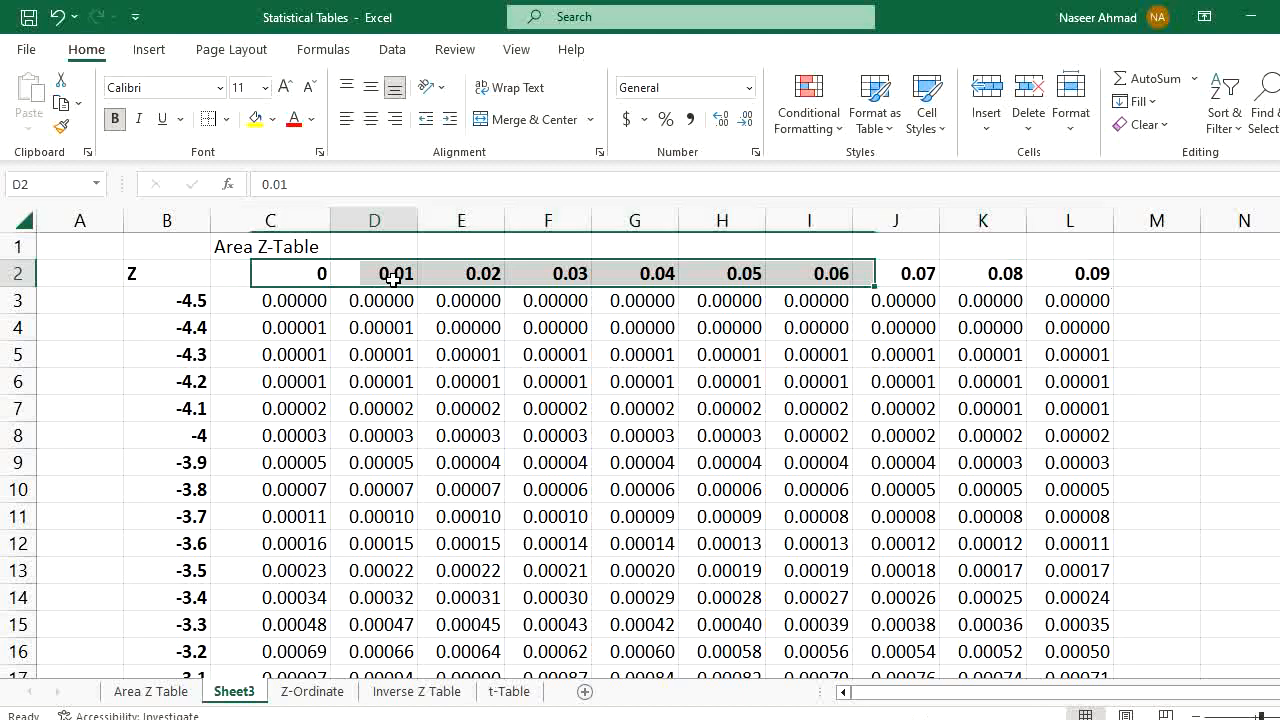
pyautogui.click(177, 302)
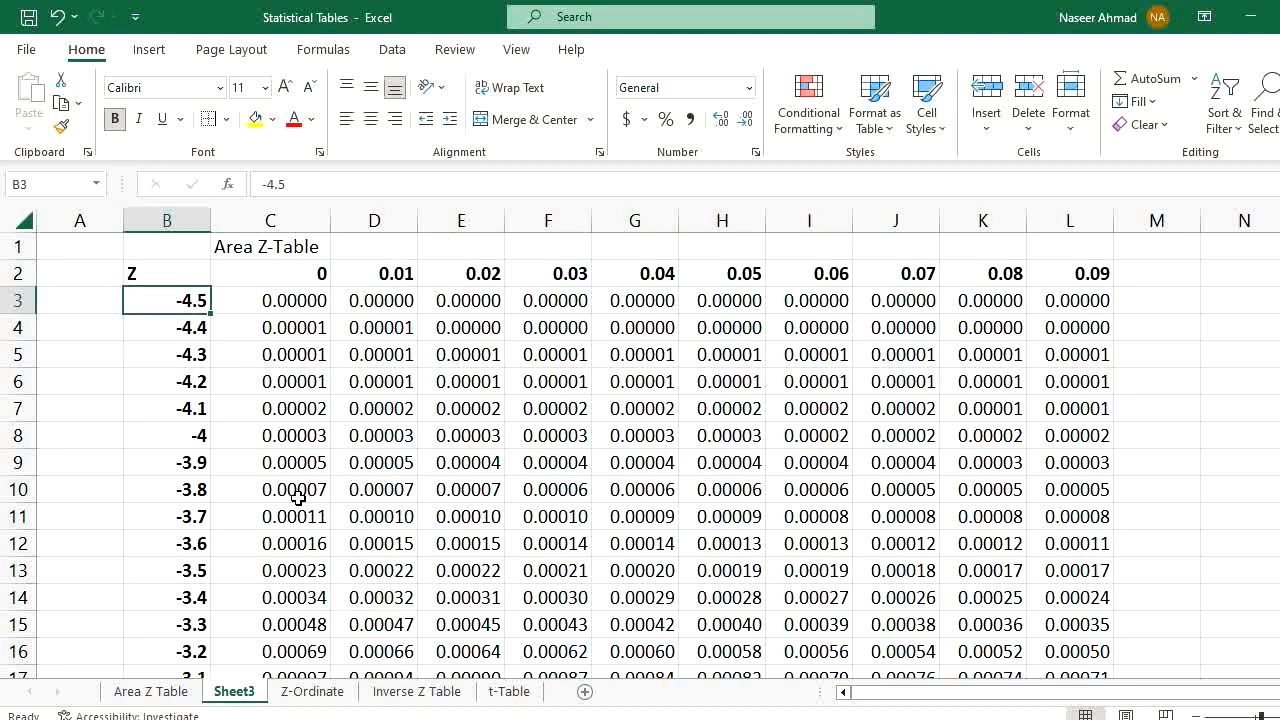
pyautogui.click(313, 691)
pyautogui.click(63, 321)
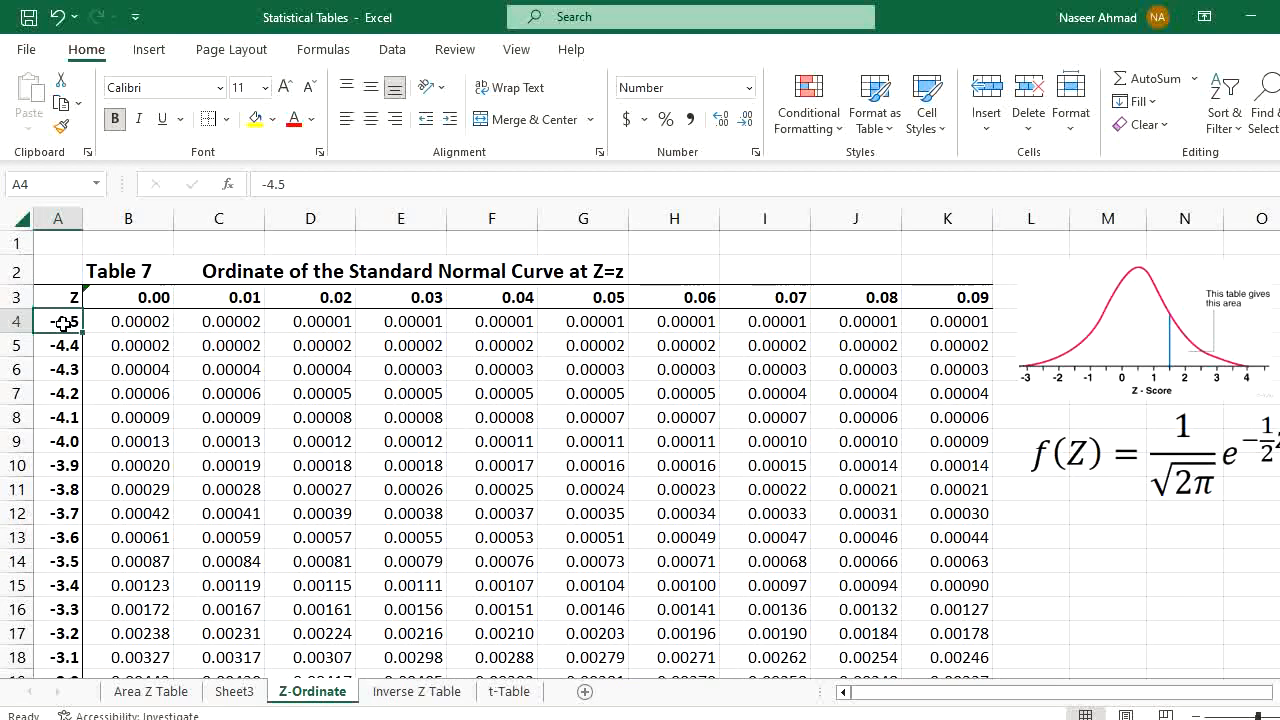
pyautogui.hotkey('ctrl', 'shift', 'Down')
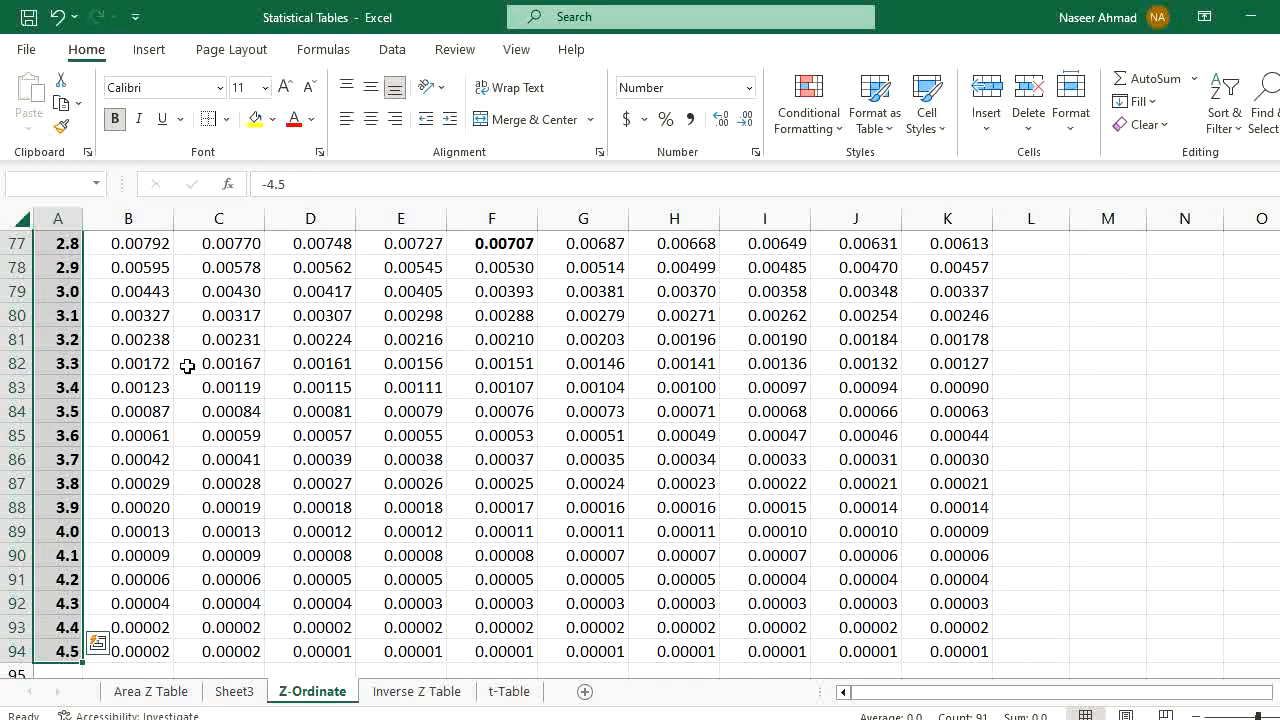
pyautogui.hotkey('ctrl', 'Home')
pyautogui.click(393, 365)
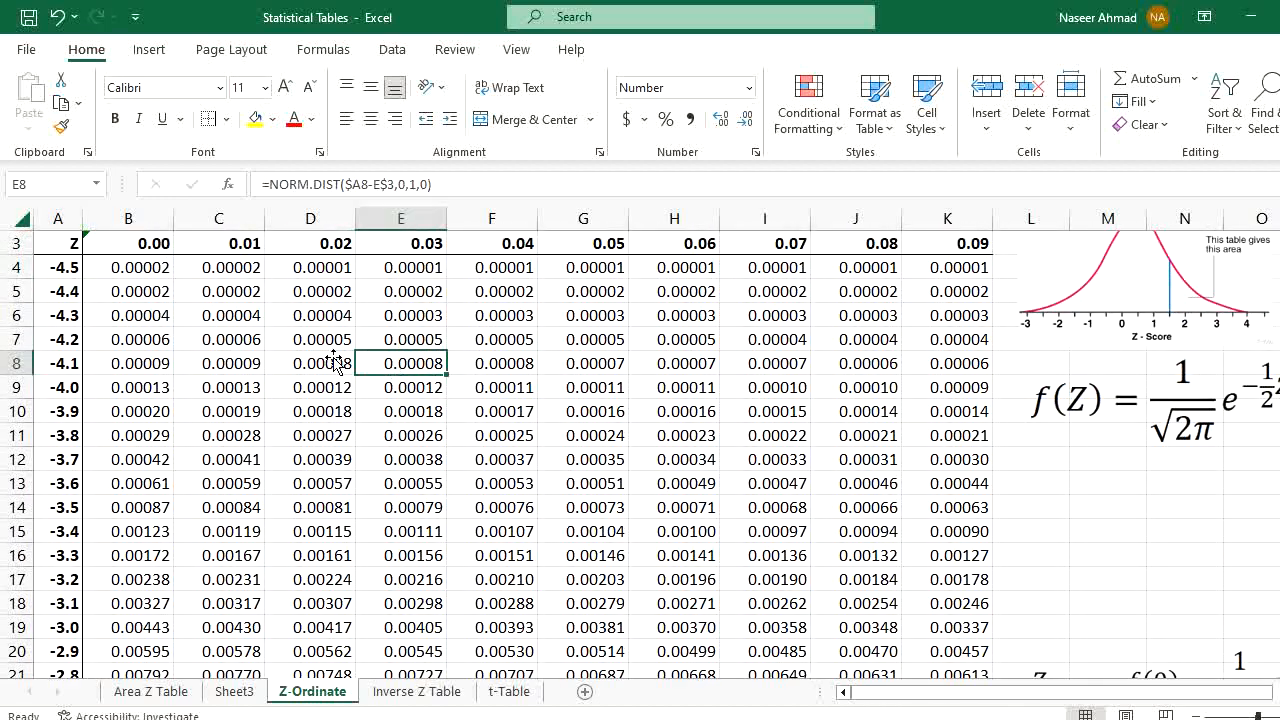
pyautogui.click(130, 270)
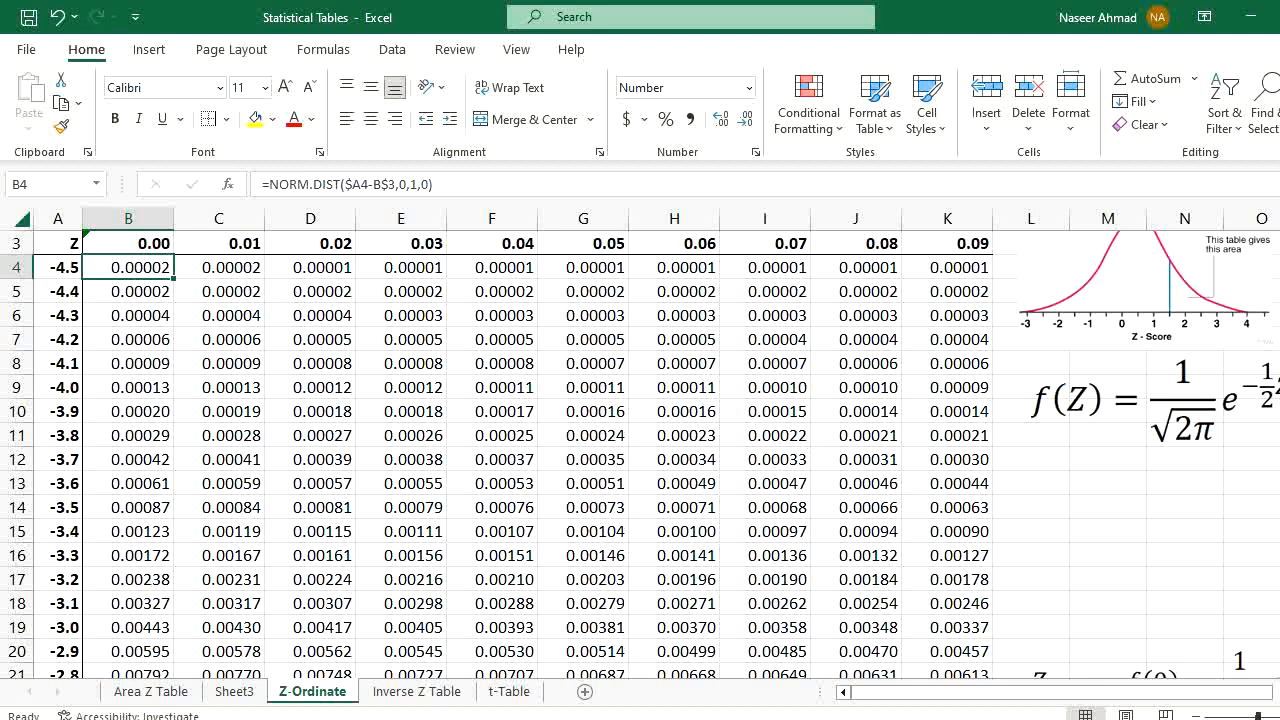
pyautogui.scroll(1, 810, 442)
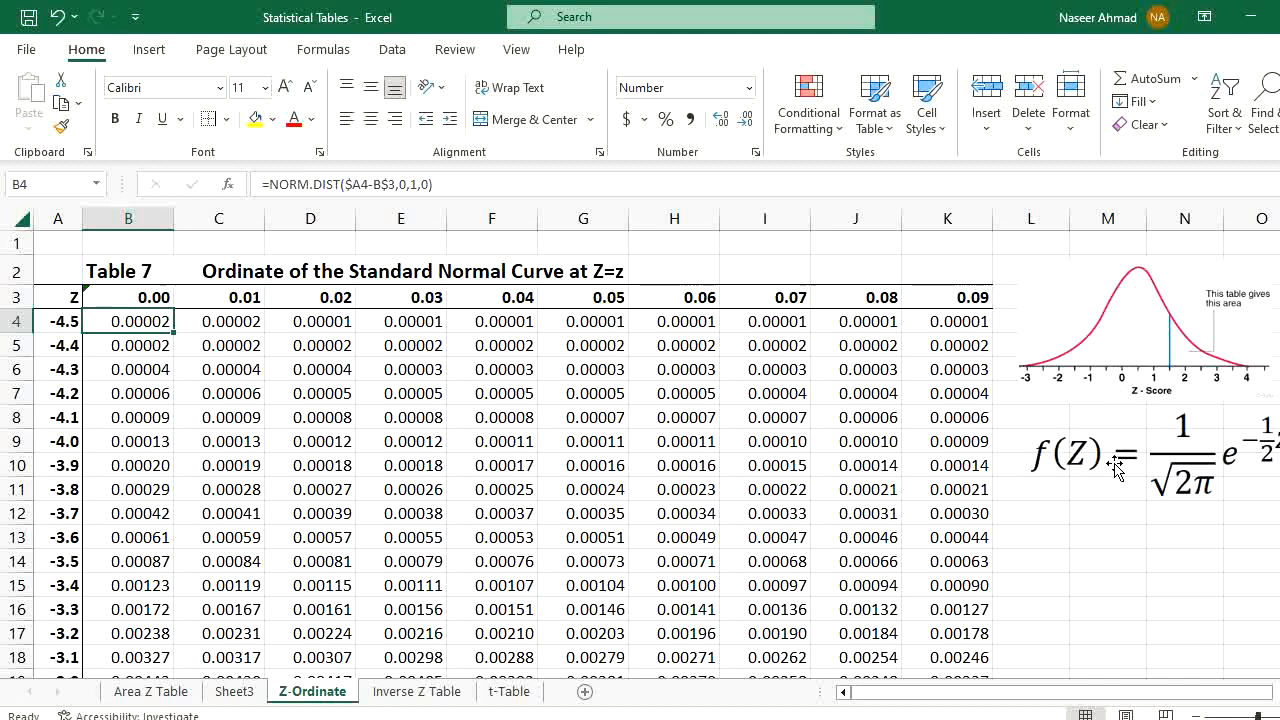
pyautogui.click(1207, 485)
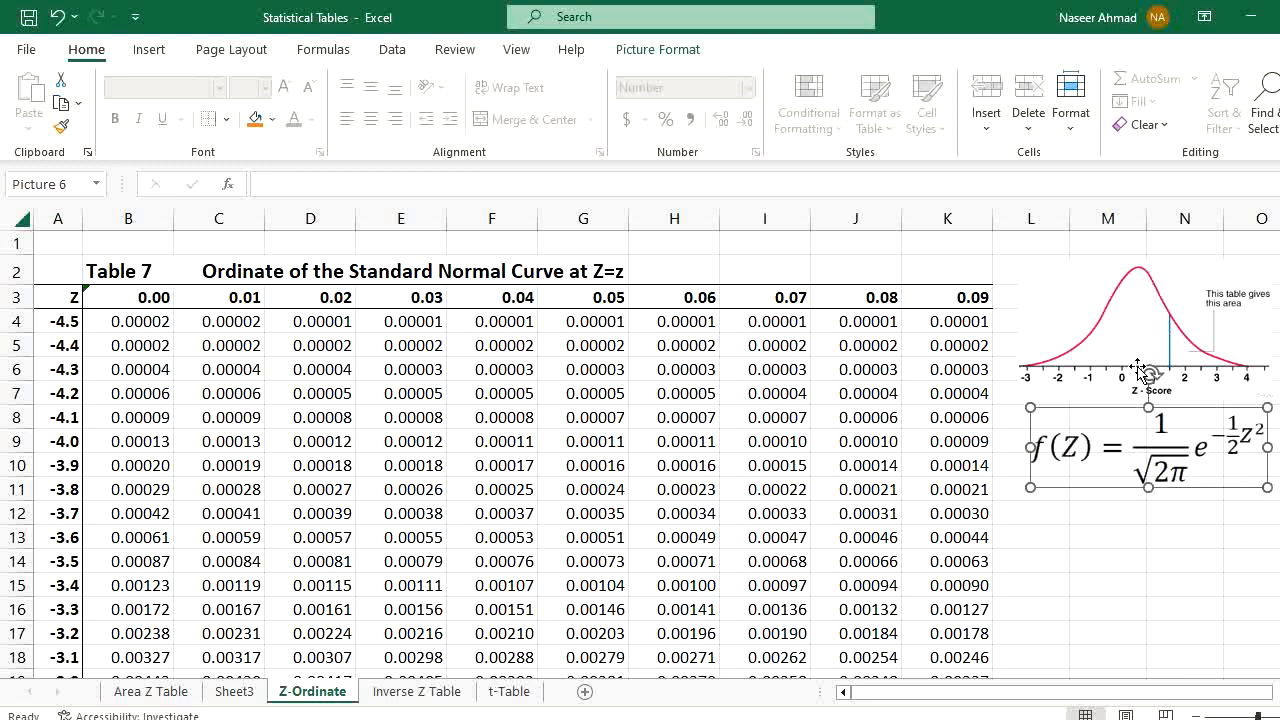
pyautogui.click(480, 468)
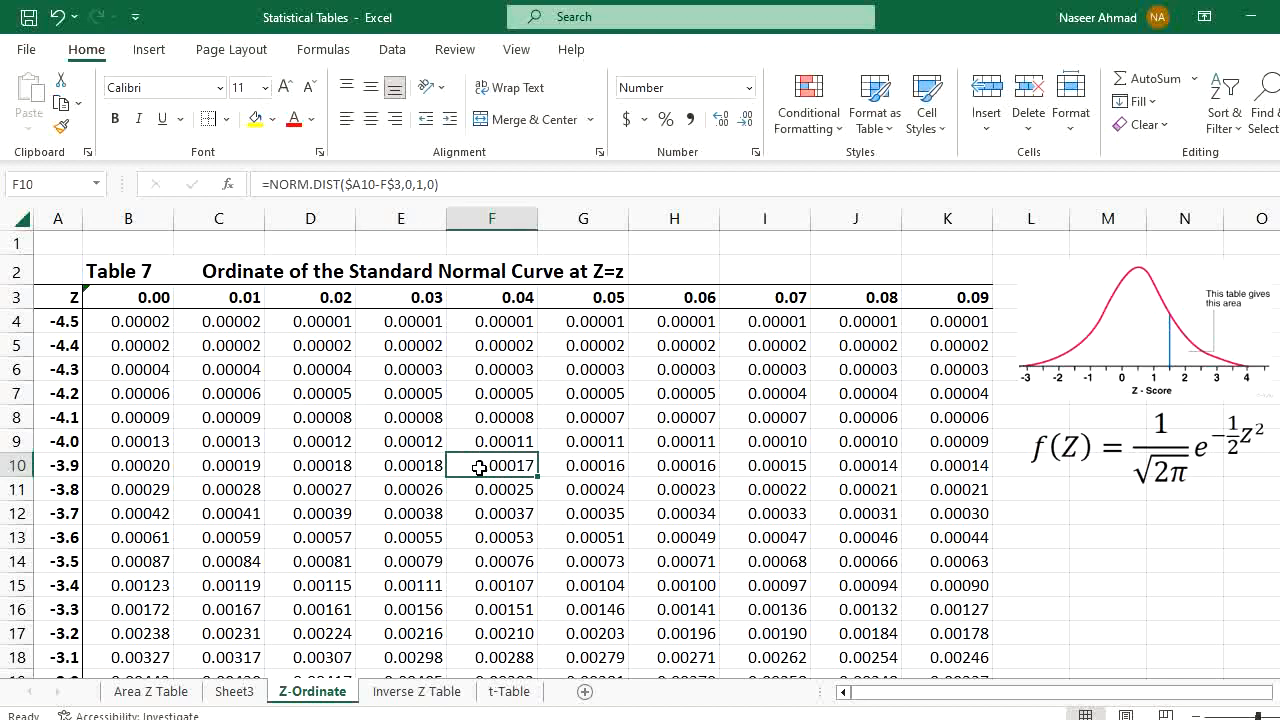
pyautogui.click(153, 323)
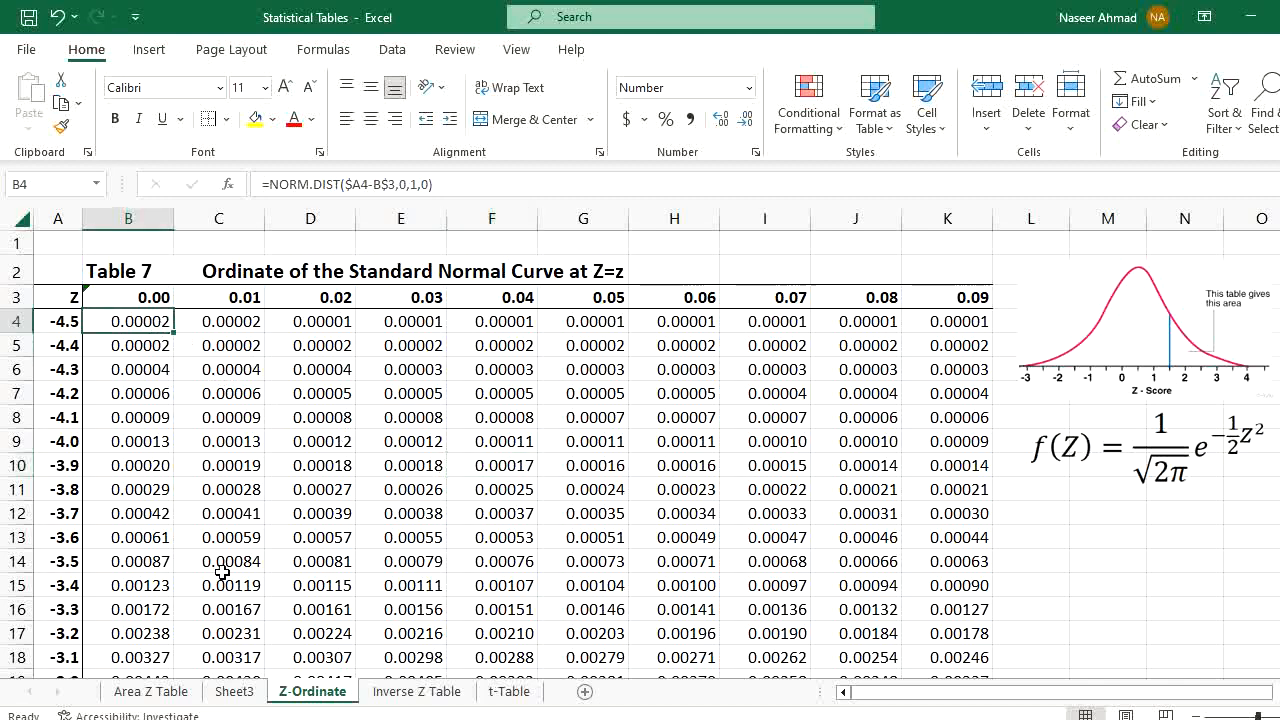
# - Copy the entire contents of Sheet3 into a new worksheet inserted after it
pyautogui.click(236, 692)
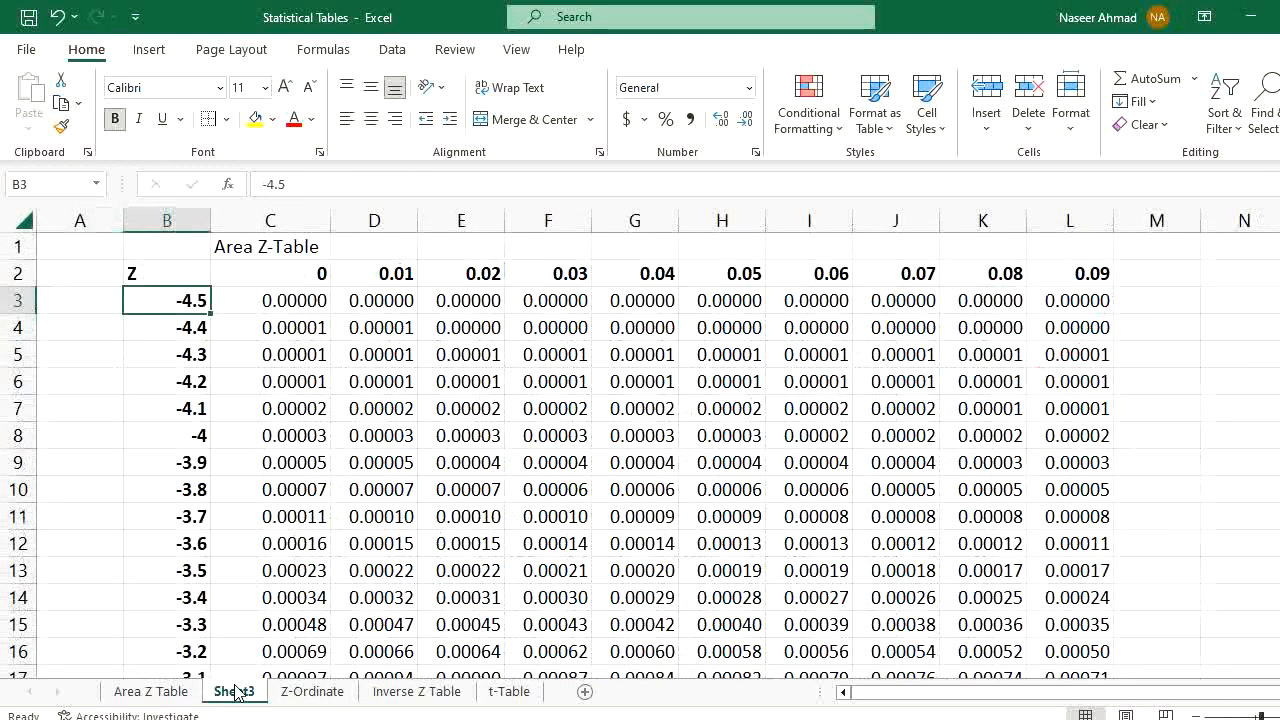
pyautogui.click(26, 224)
pyautogui.hotkey('ctrl', 'c')
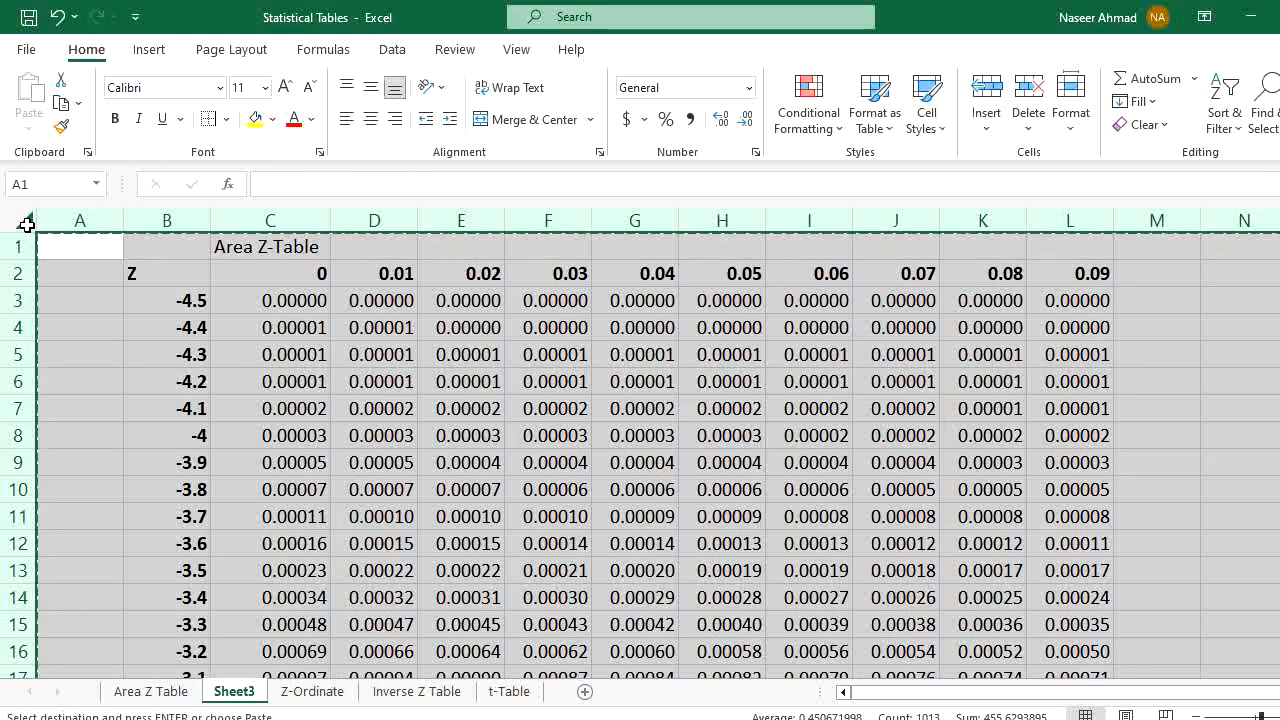
pyautogui.click(584, 692)
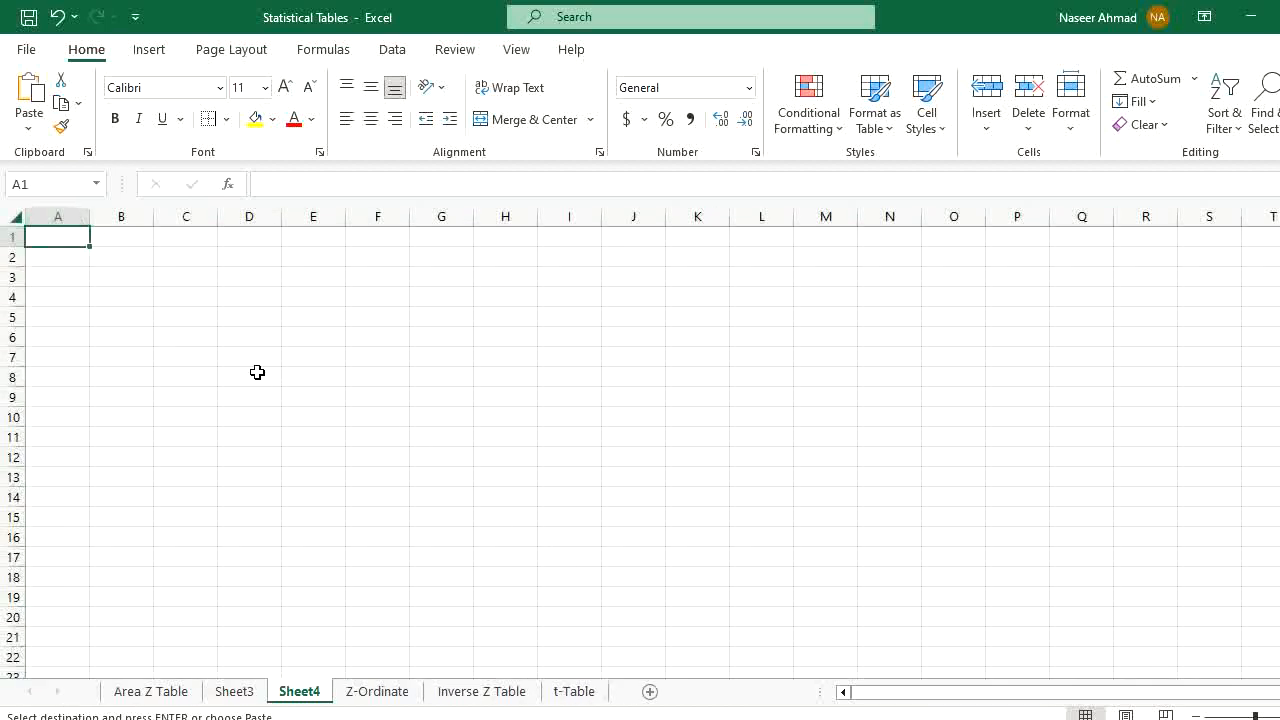
pyautogui.hotkey('ctrl', 'a')
pyautogui.hotkey('ctrl', 'v')
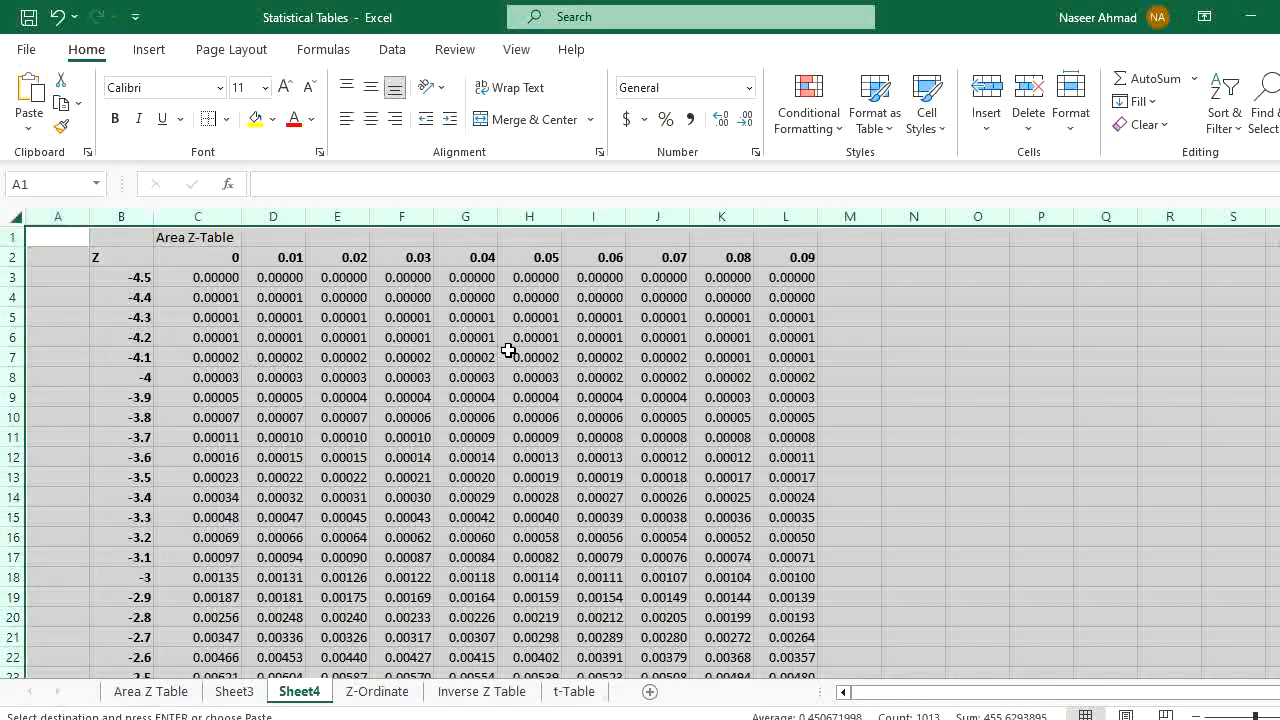
# - Change the table title in C1 to "Inverse Z Table"
pyautogui.click(176, 237)
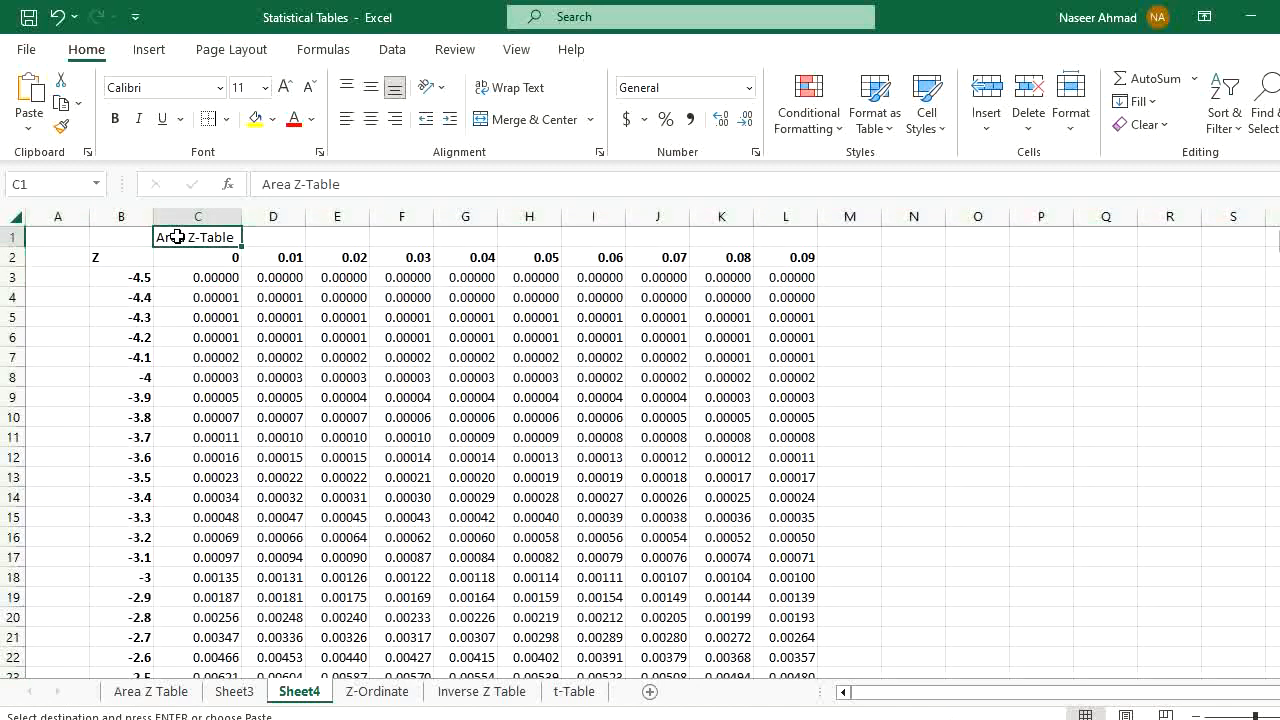
pyautogui.write('Invers')
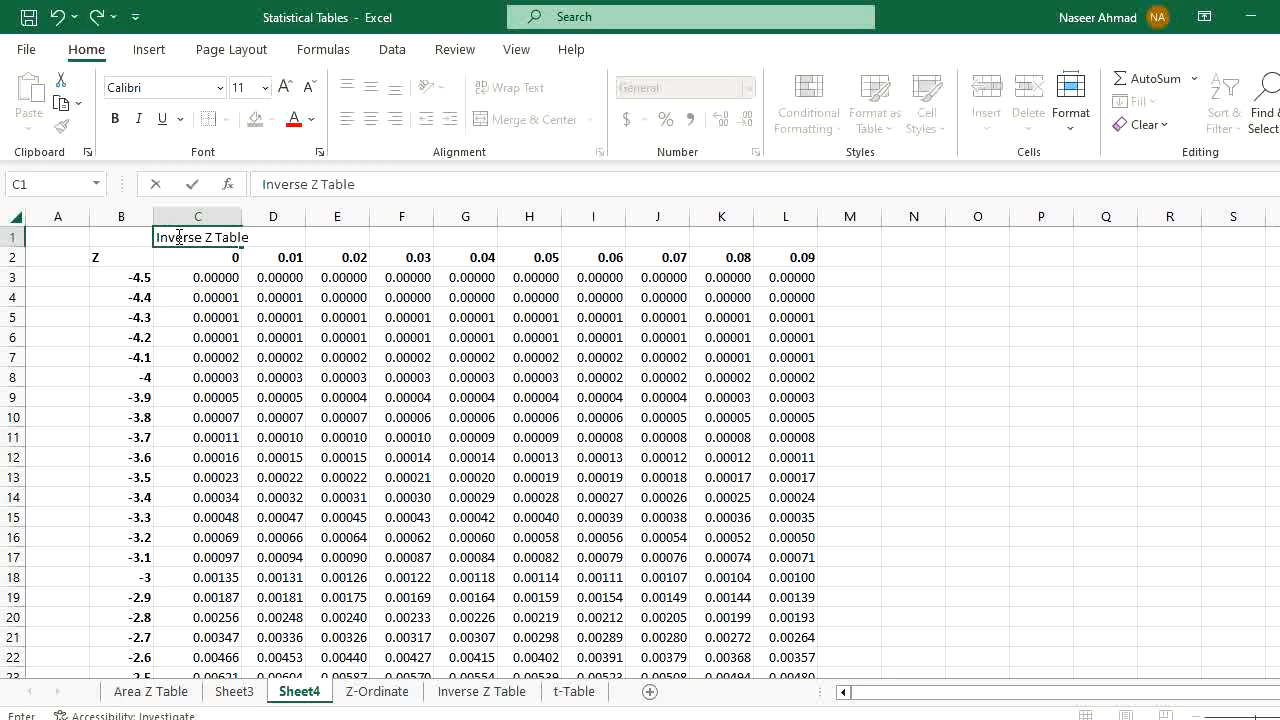
pyautogui.press('Return')
# - Change the cumulative argument of the NORM.DIST formula in C3 to FALSE and fill it across to L3
pyautogui.moveTo(205, 280); pyautogui.dragTo(735, 516)
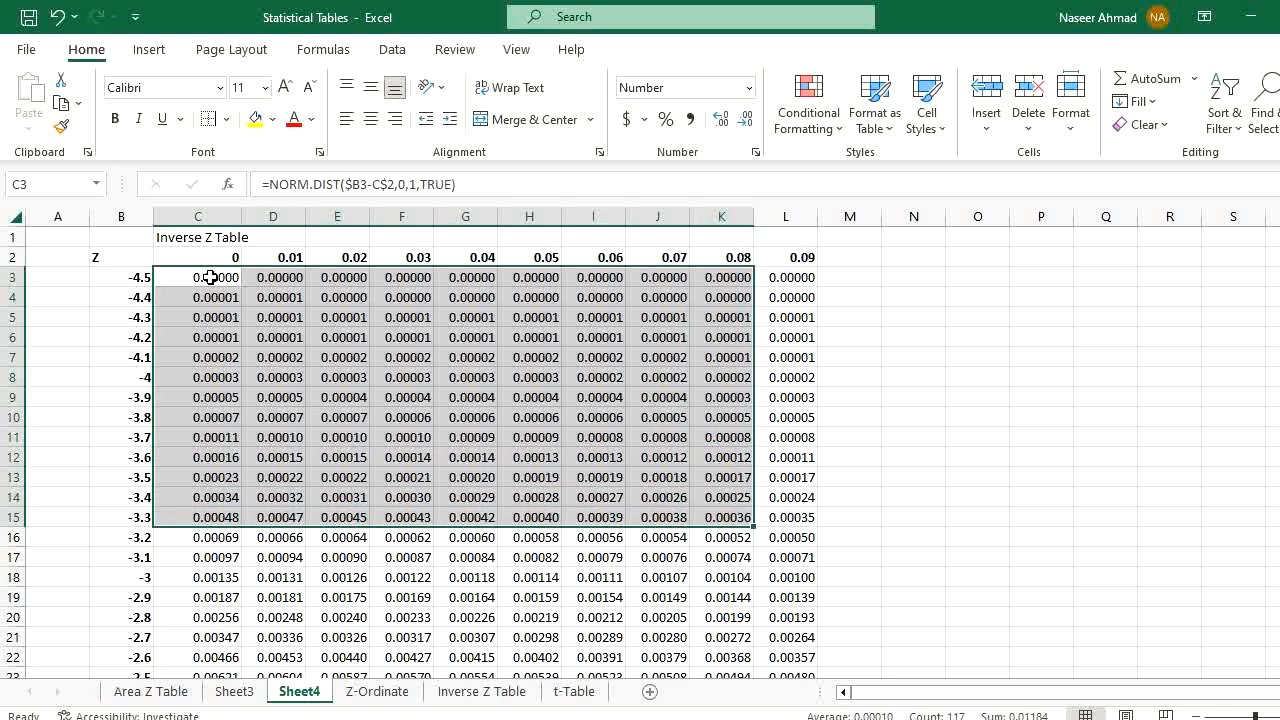
pyautogui.click(211, 277)
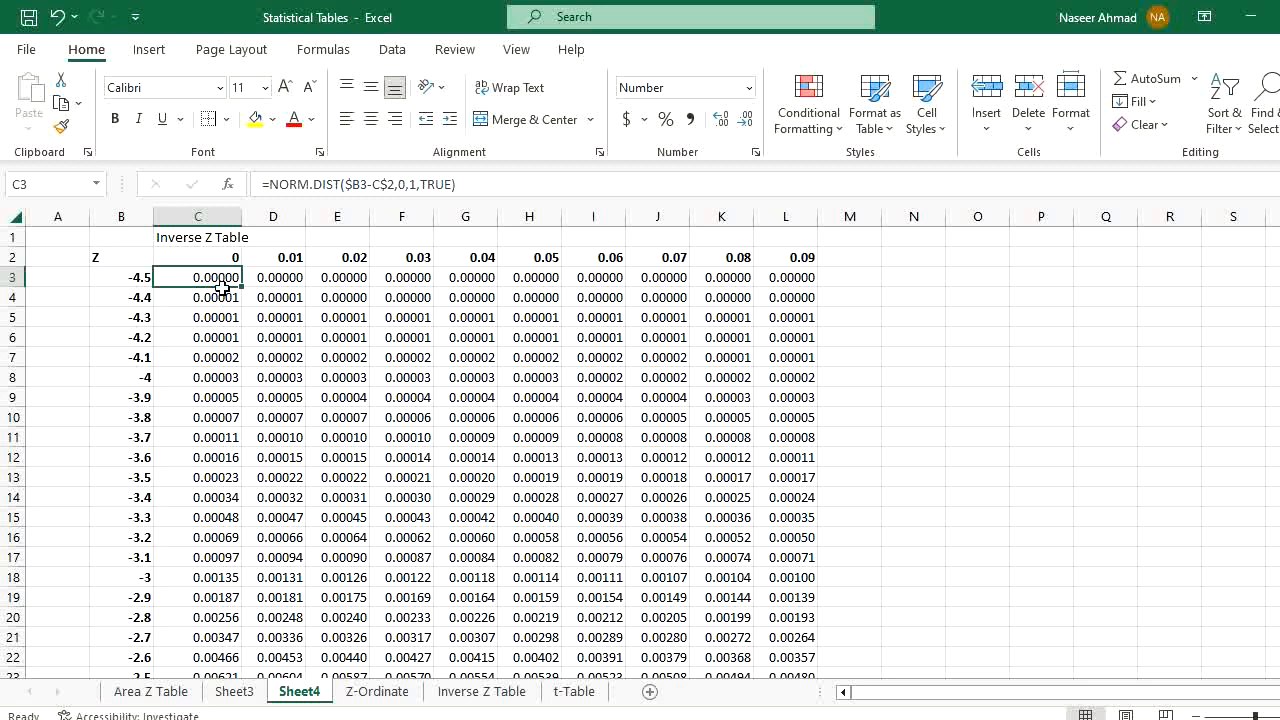
pyautogui.click(277, 281)
pyautogui.click(228, 278)
pyautogui.doubleClick(434, 183)
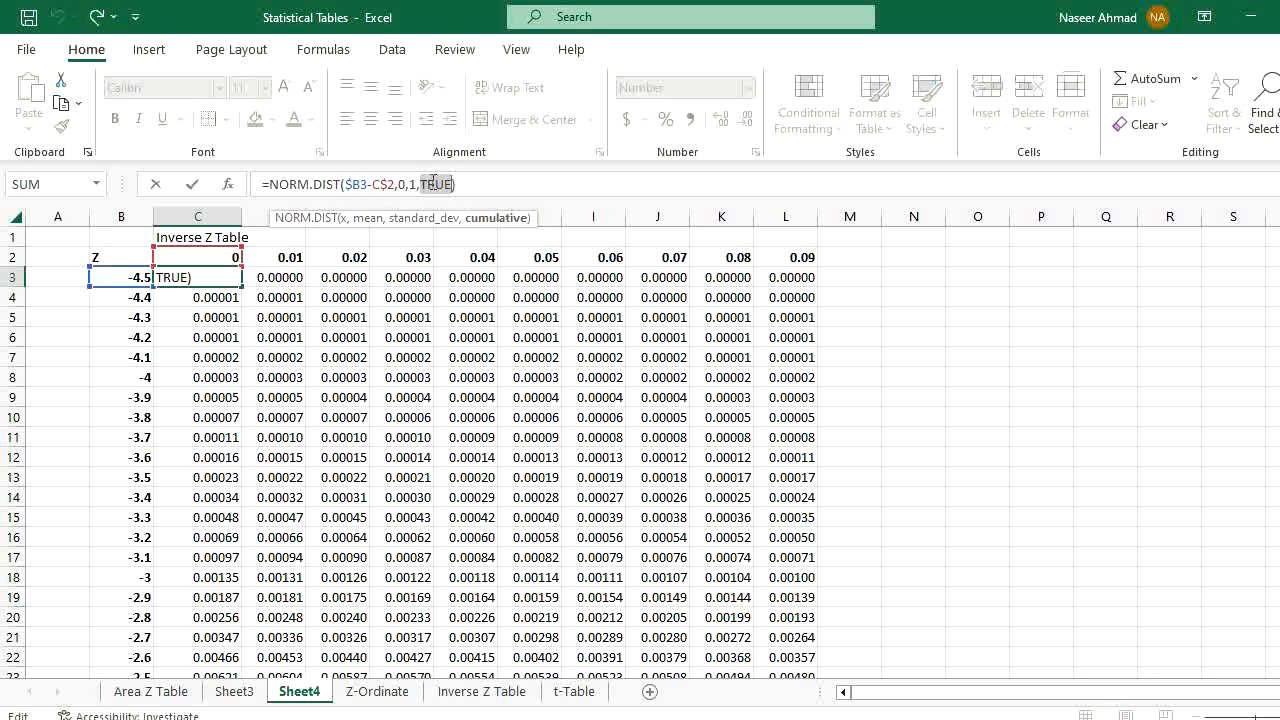
pyautogui.write('FALS')
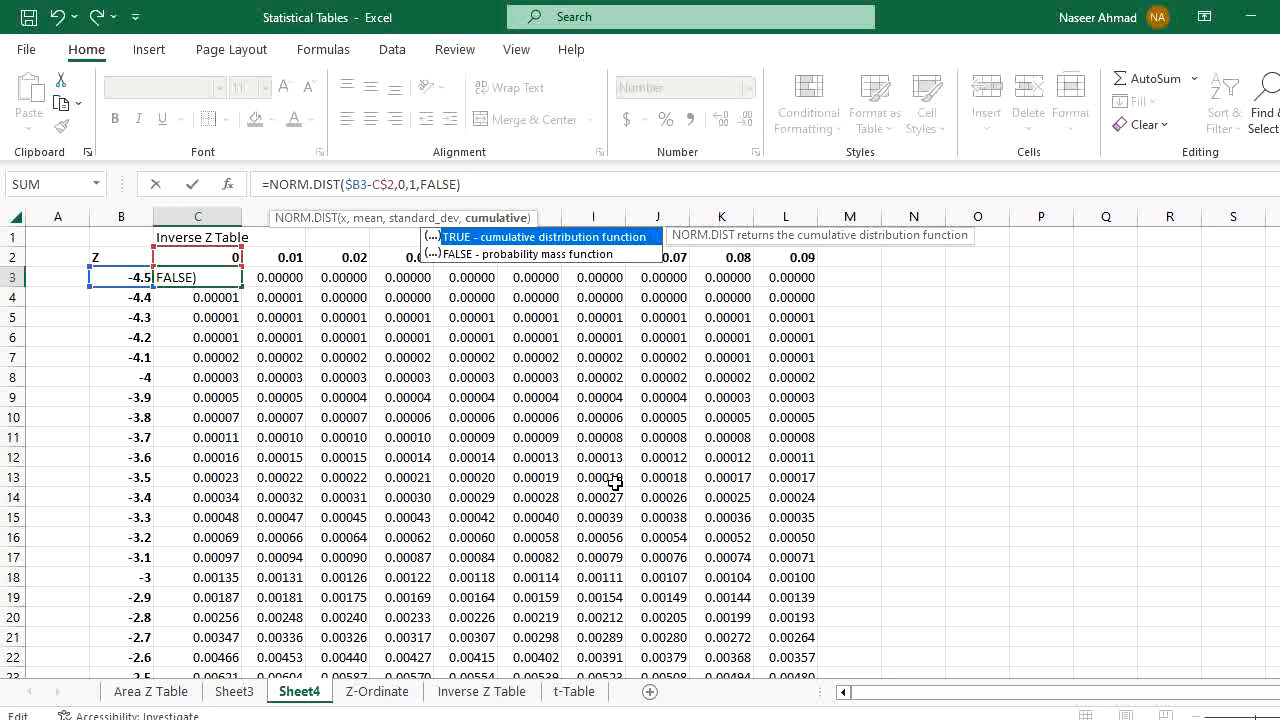
pyautogui.press('Return')
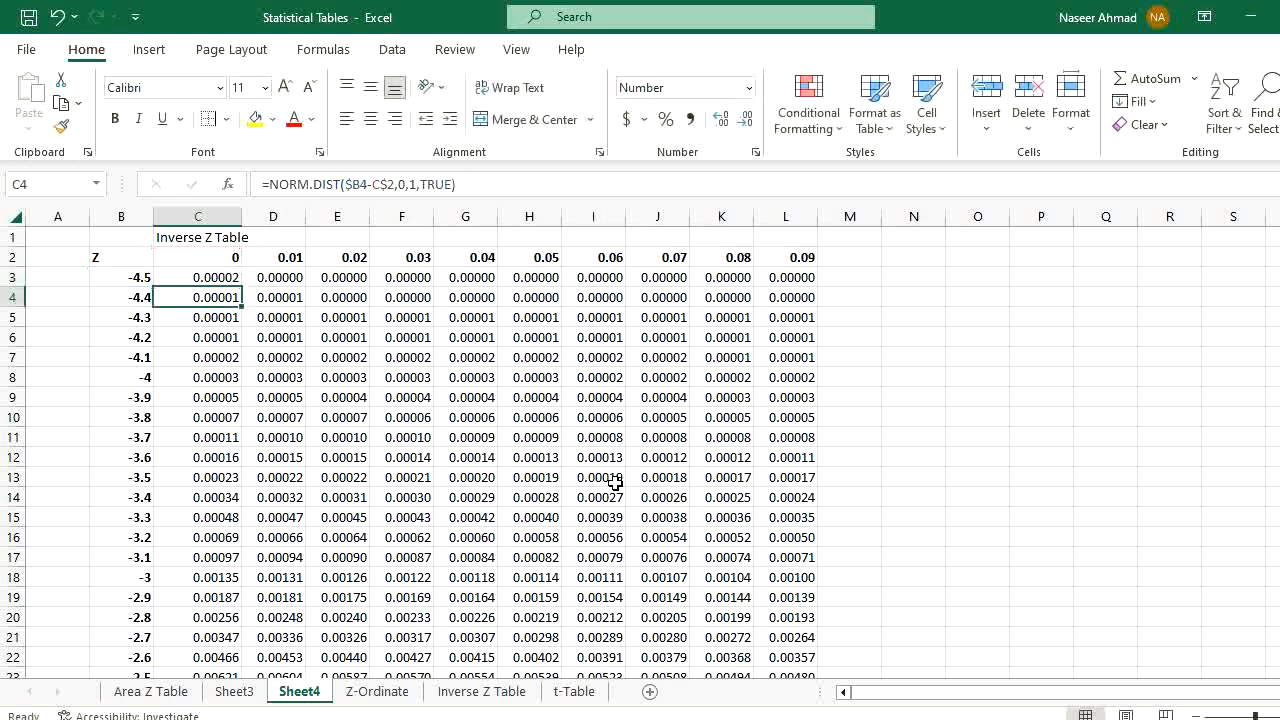
pyautogui.click(221, 277)
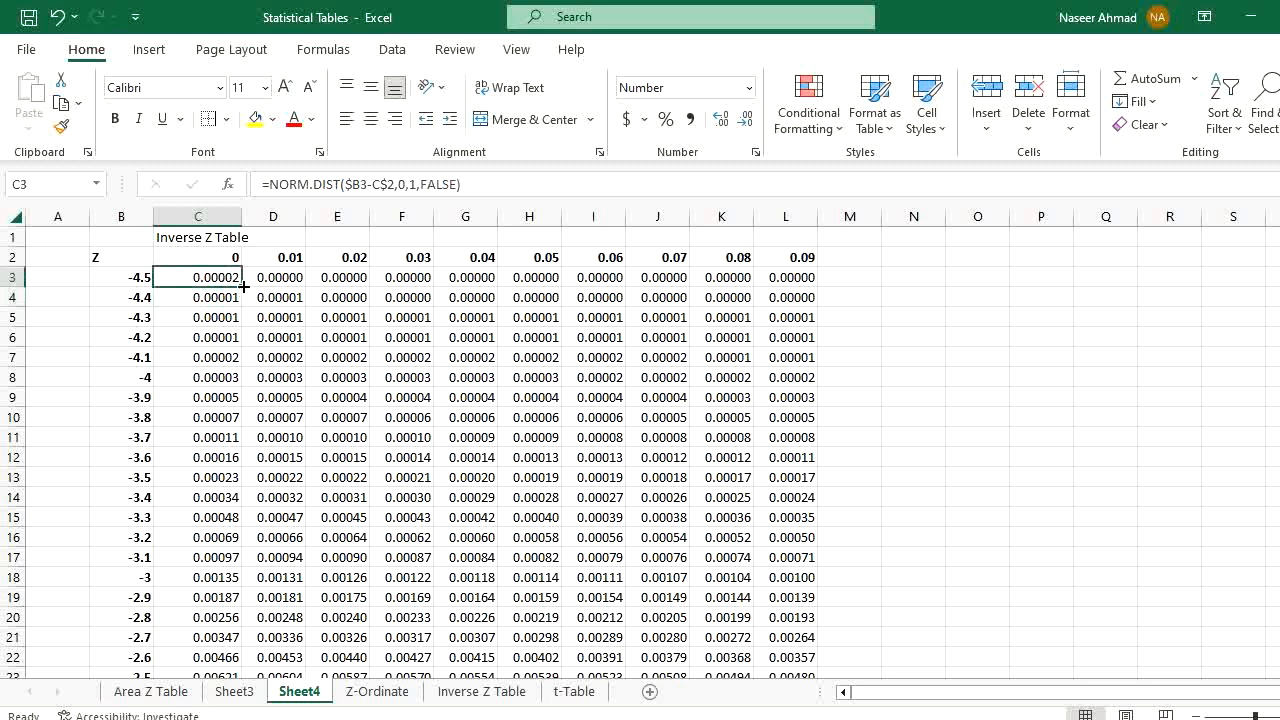
pyautogui.moveTo(243, 286); pyautogui.dragTo(796, 285)
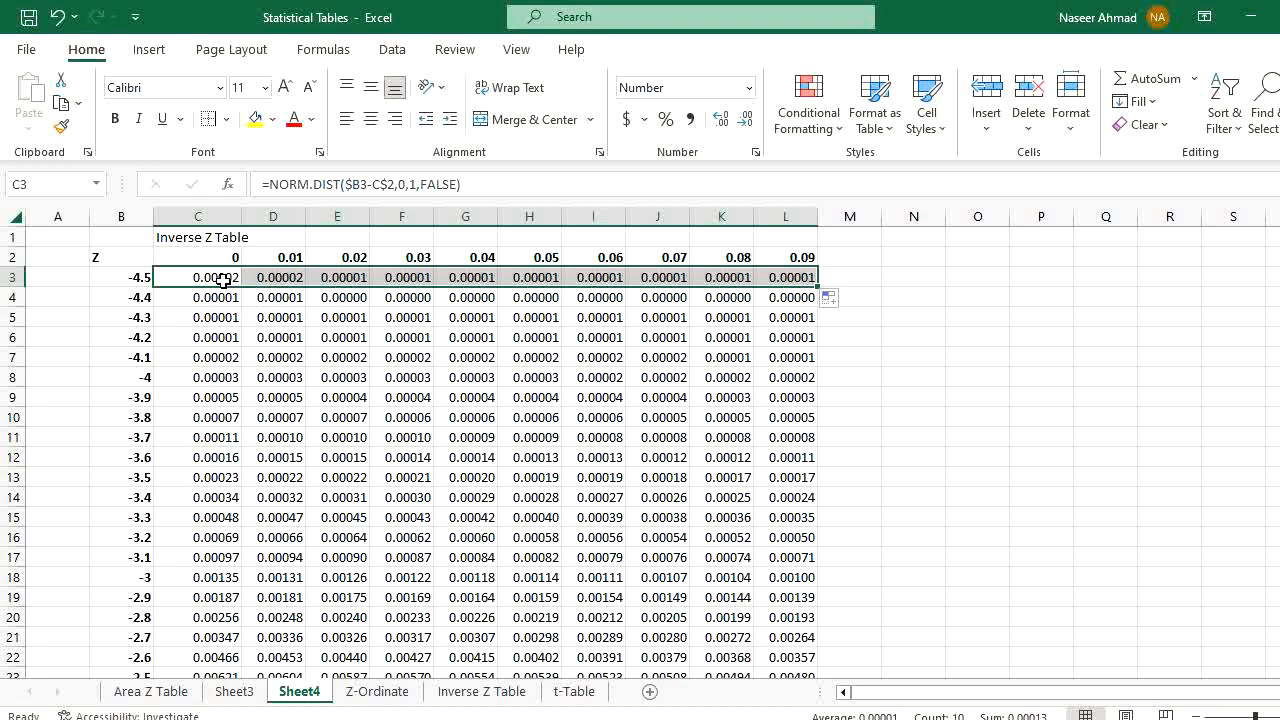
# - Clear all calculated values in columns C to L from row 3 down, keeping the Z headers
pyautogui.moveTo(222, 280); pyautogui.dragTo(767, 377)
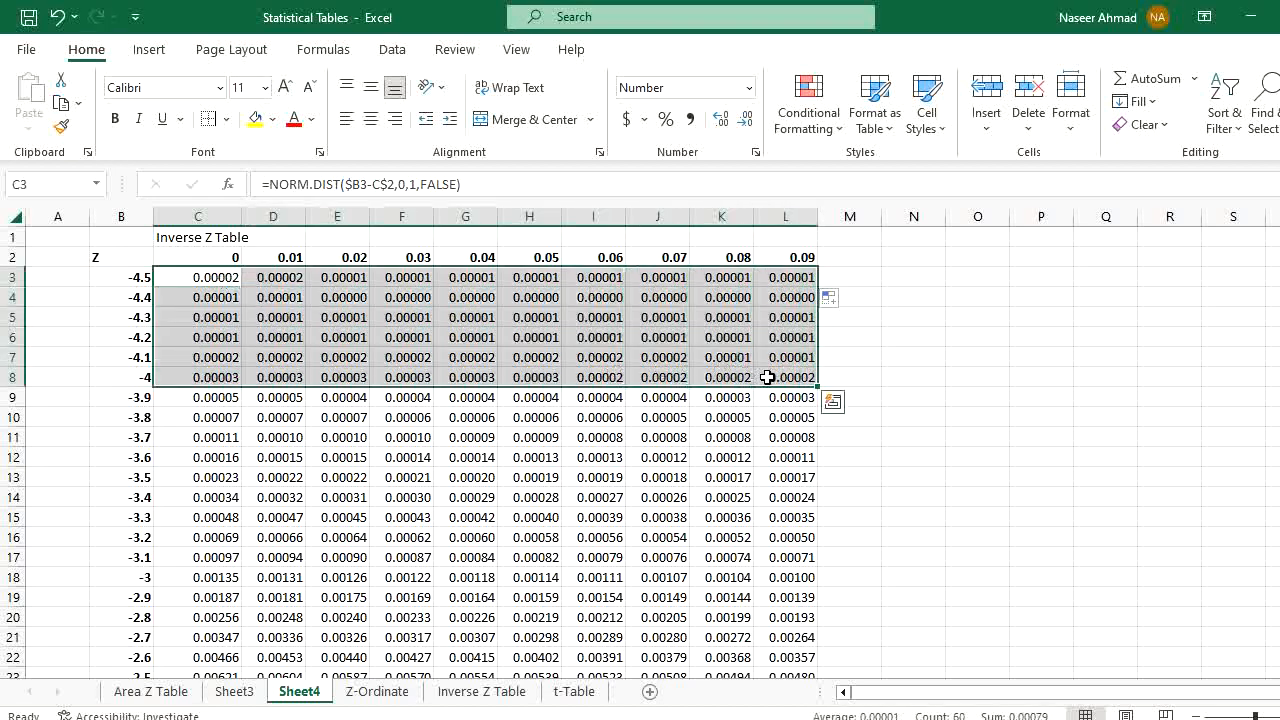
pyautogui.hotkey('ctrl', 'shift', 'Down')
pyautogui.hotkey('ctrl', 'z')
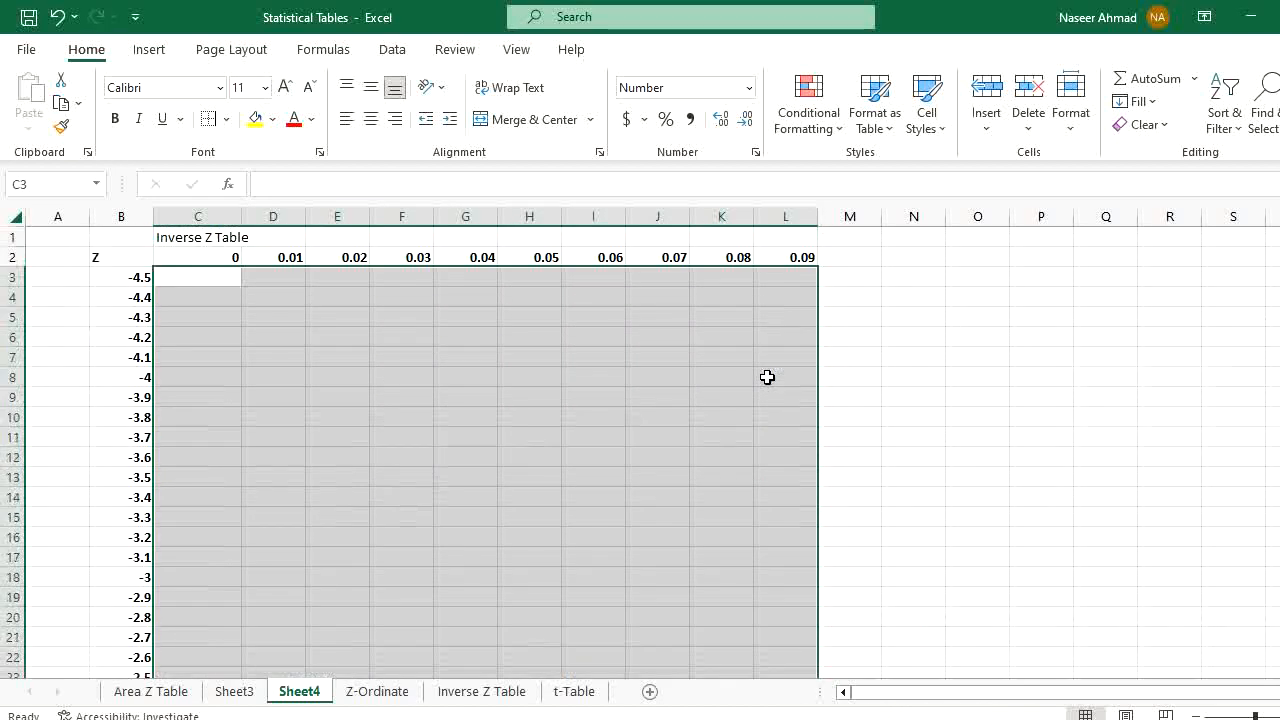
pyautogui.click(337, 397)
pyautogui.moveTo(142, 256); pyautogui.dragTo(806, 256)
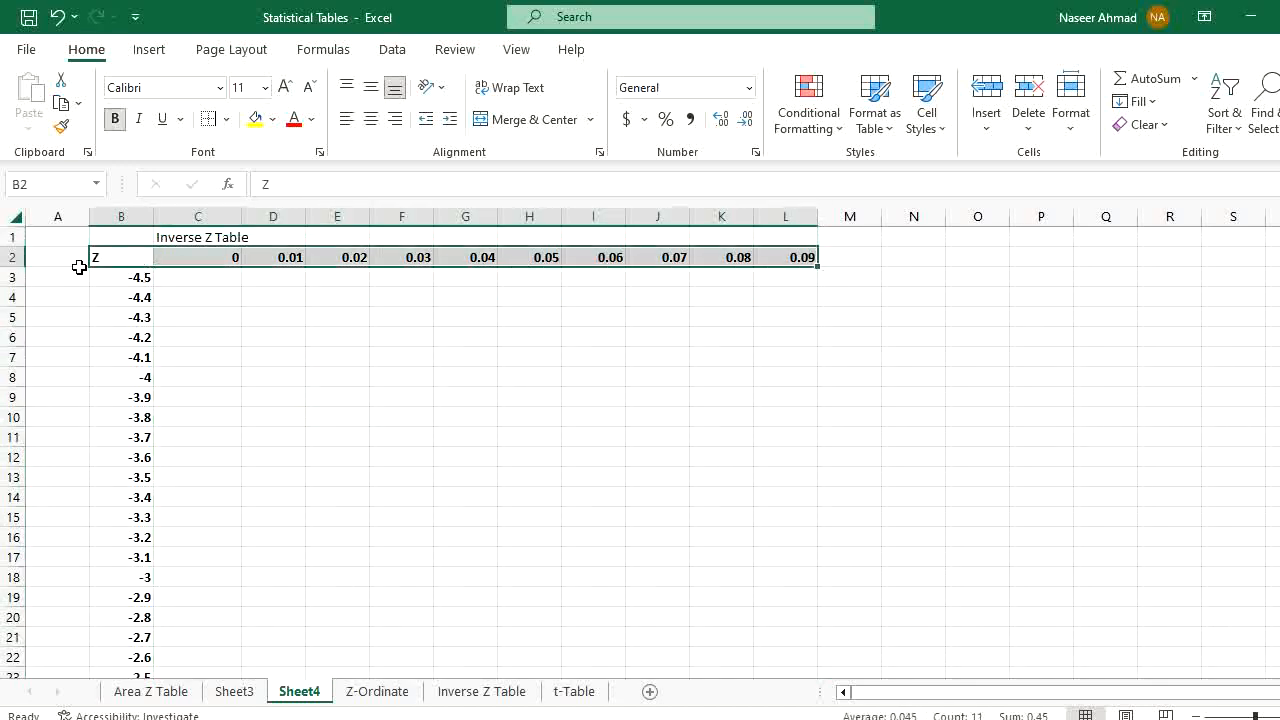
pyautogui.click(118, 259)
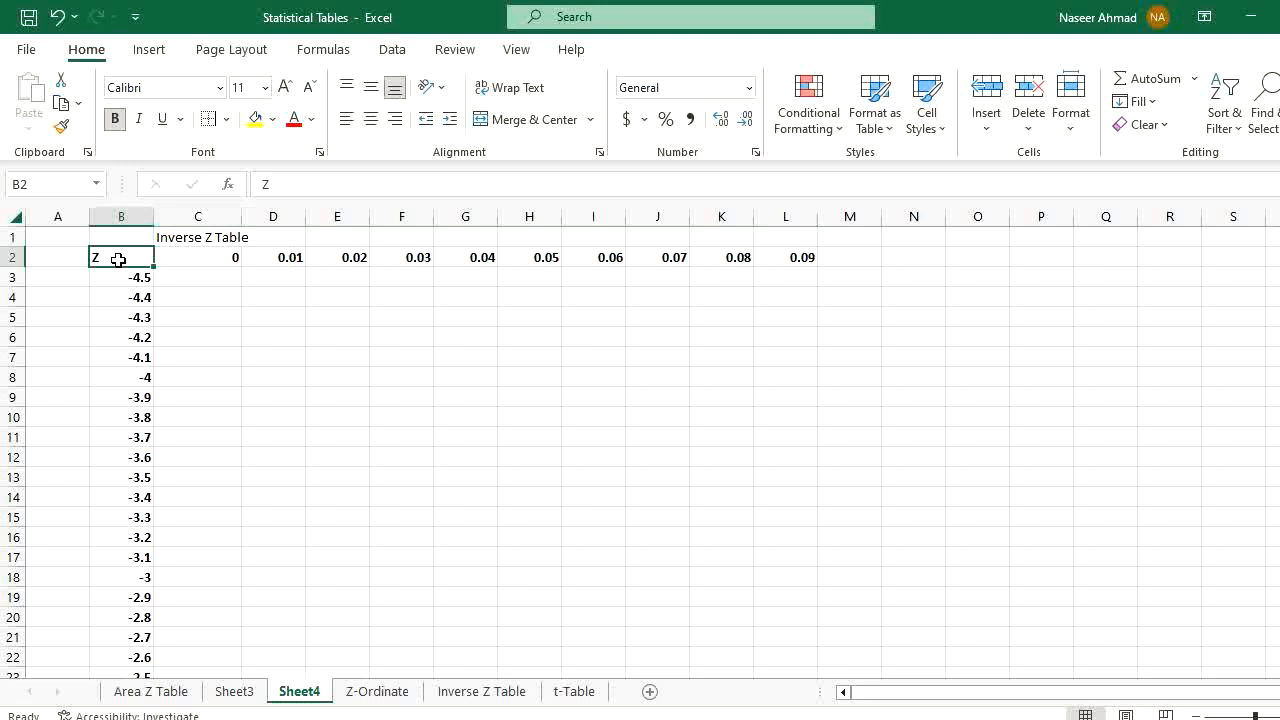
pyautogui.click(314, 252)
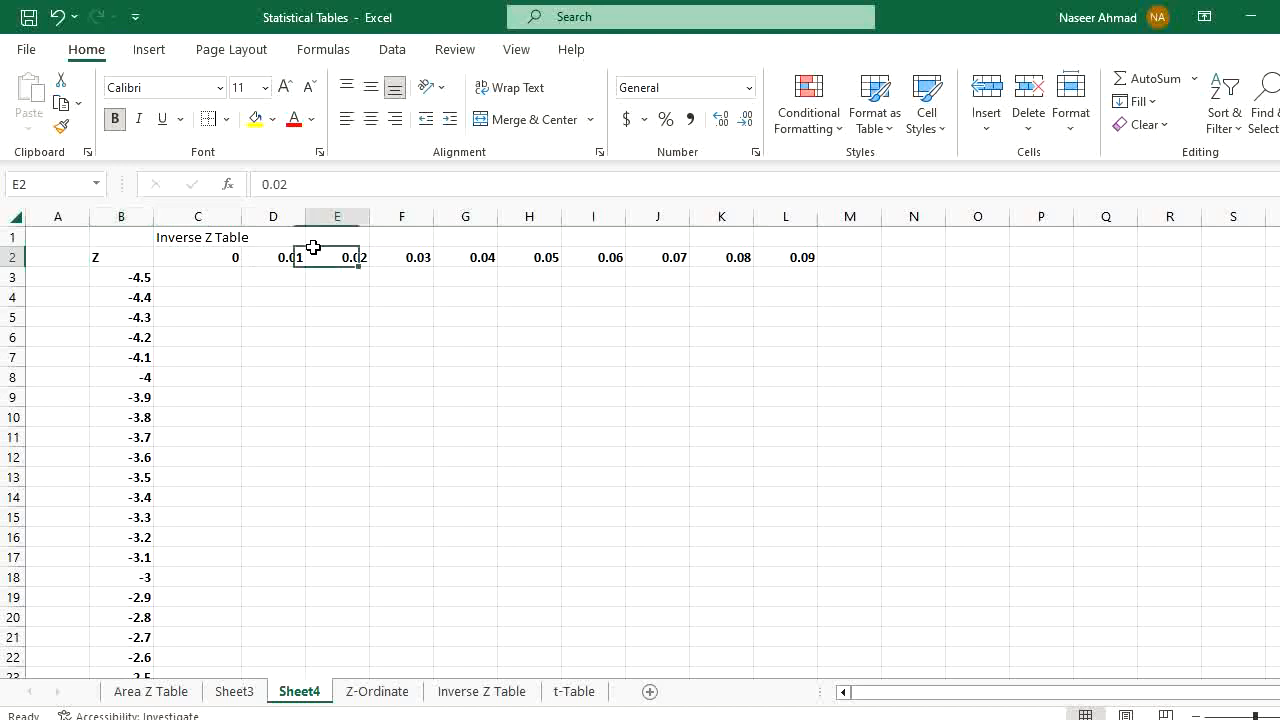
# - Begin a NORM.DIST formula in C3 with B3-C2 as its x argument
pyautogui.click(223, 272)
pyautogui.write('=norm')
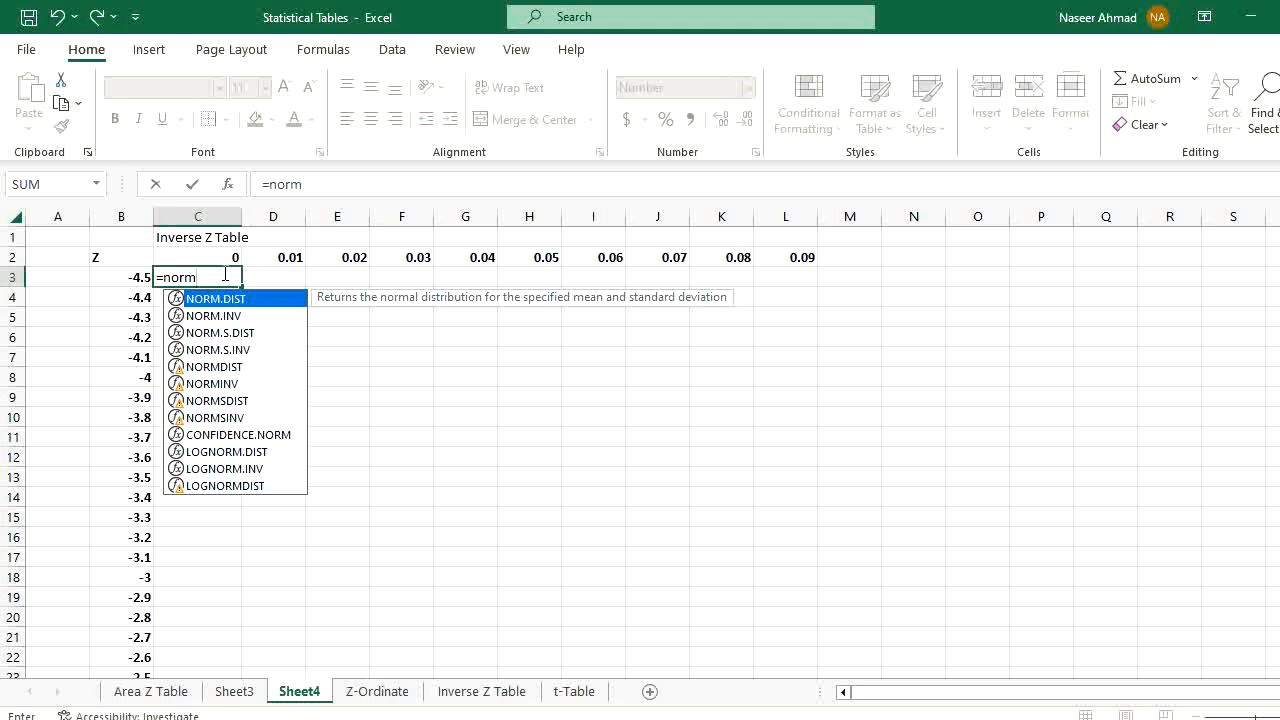
pyautogui.write('.dist')
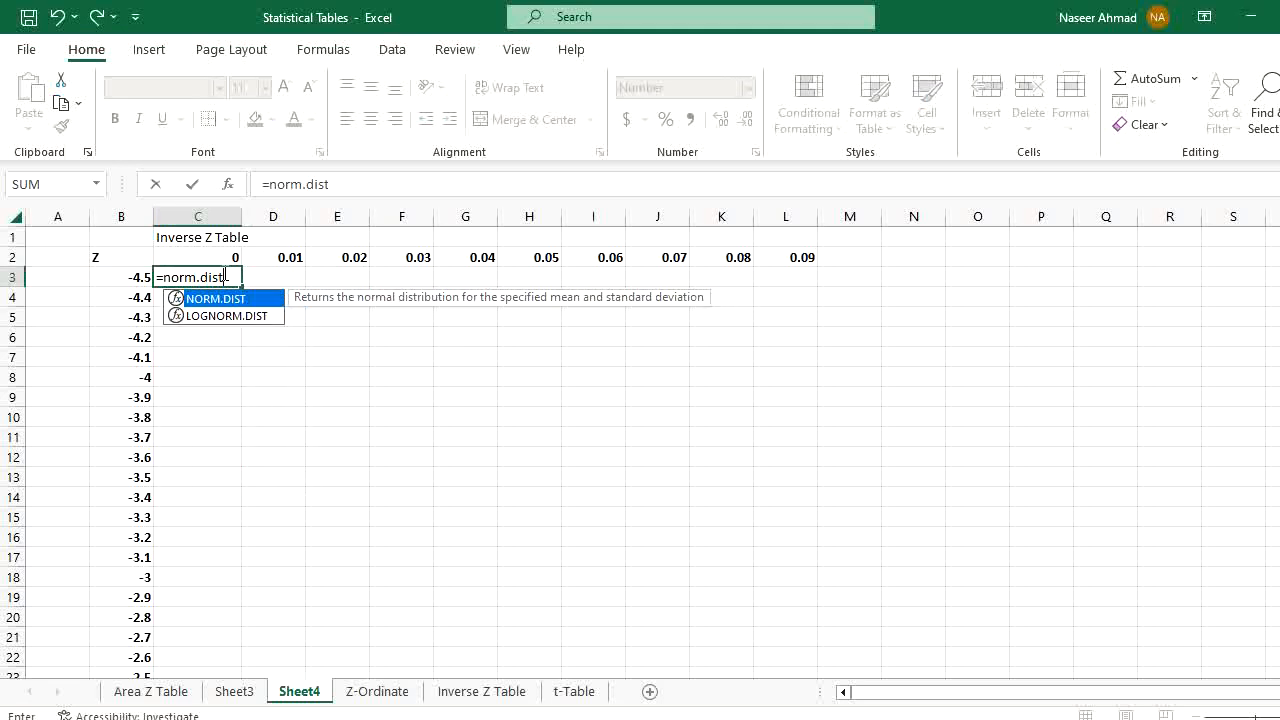
pyautogui.write('(')
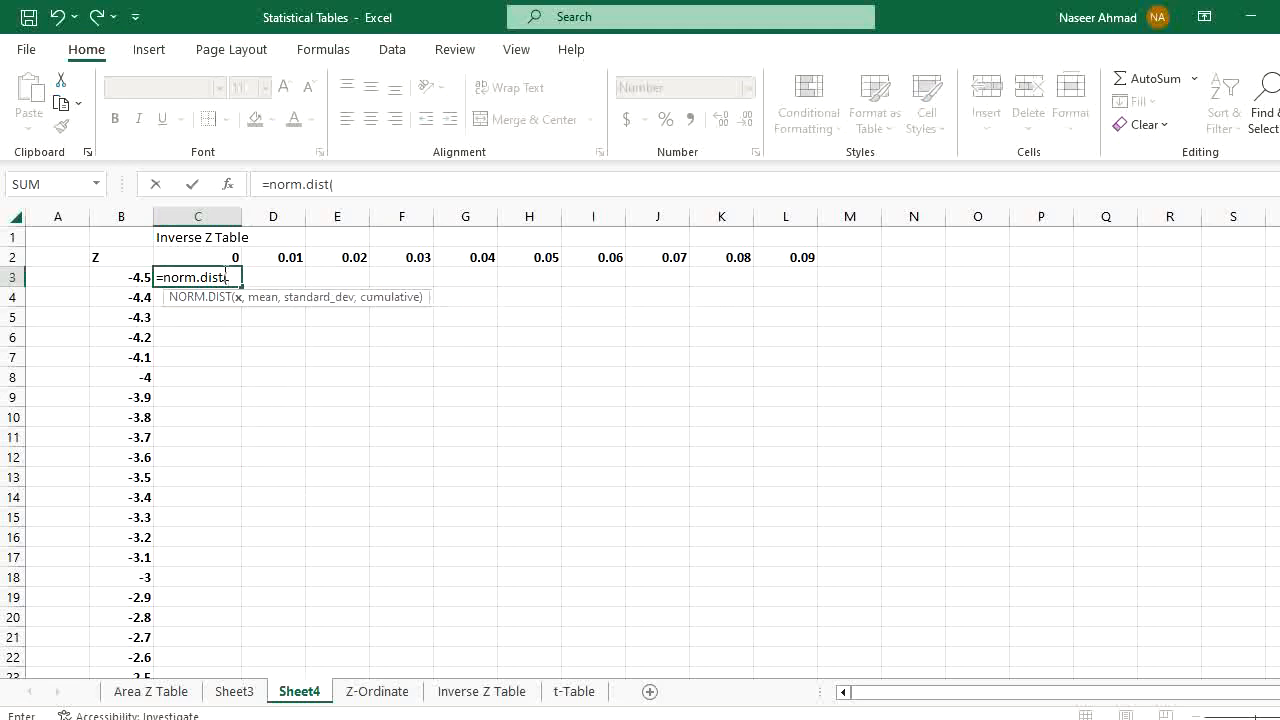
pyautogui.click(134, 281)
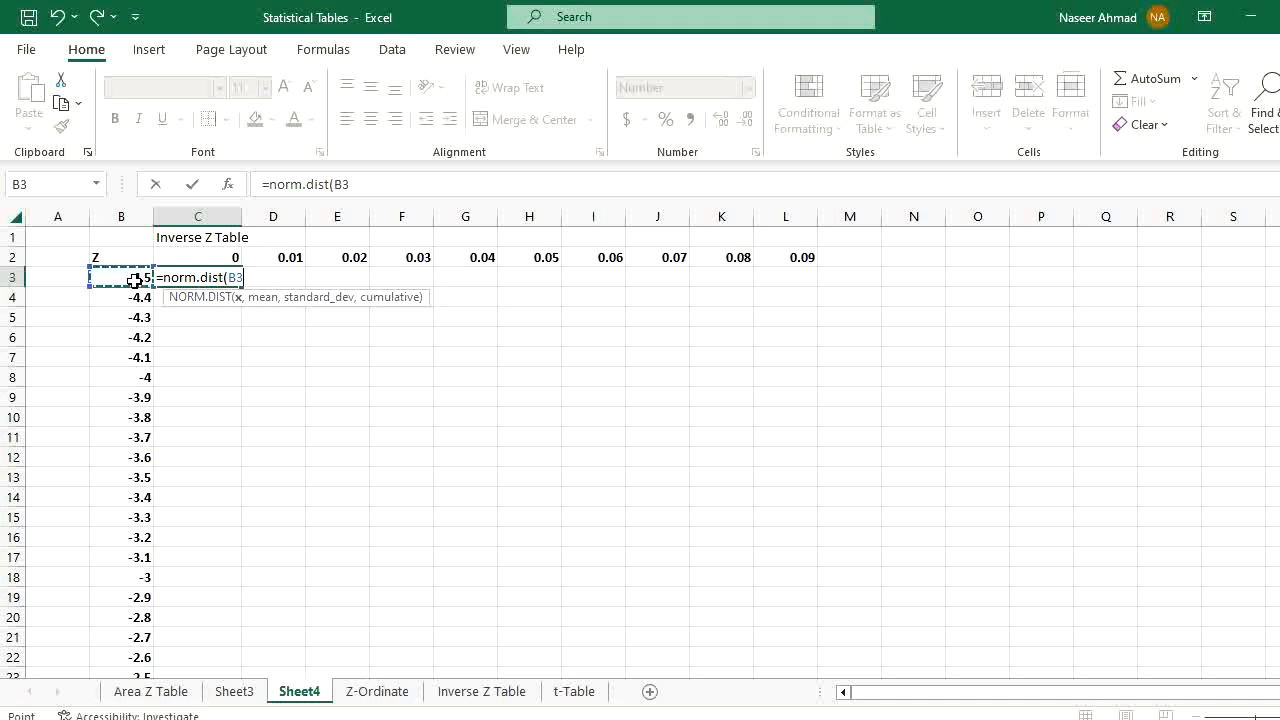
pyautogui.write('-')
pyautogui.click(225, 257)
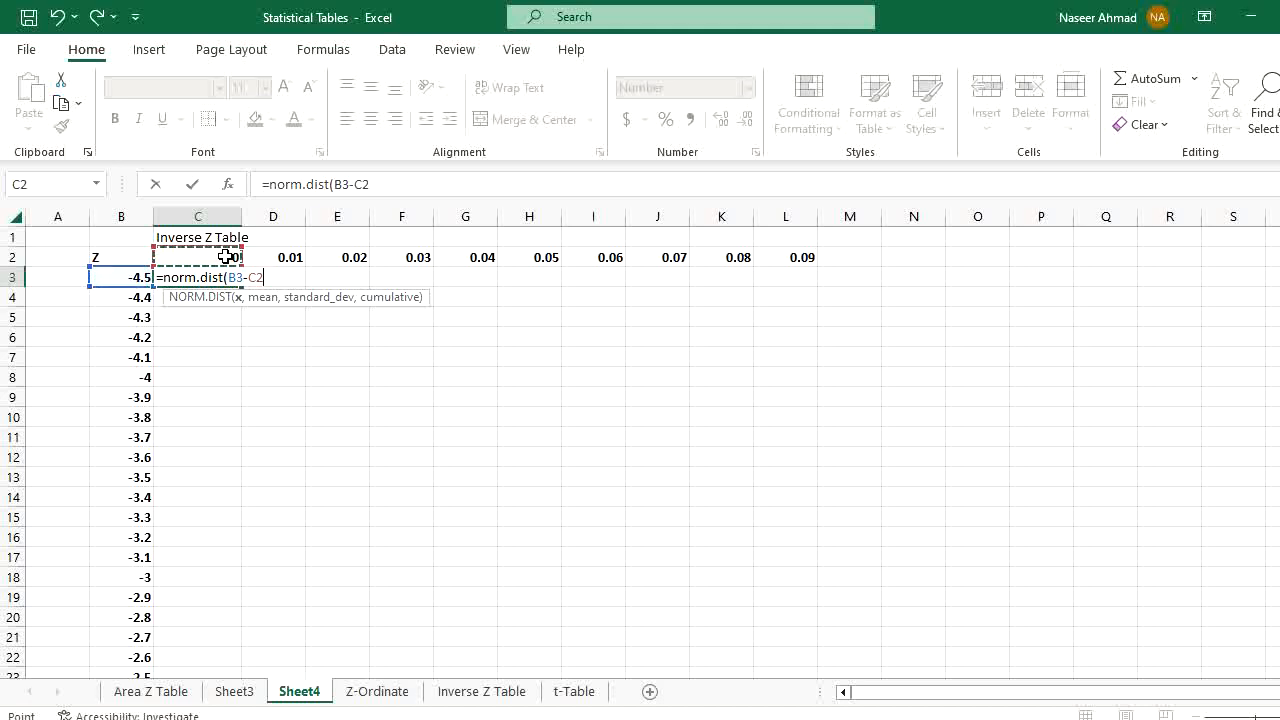
pyautogui.write(',')
# - Lock column B and row 2 in the C3 formula's x argument so that it reads $B3-C$2
pyautogui.click(229, 278)
pyautogui.write('$')
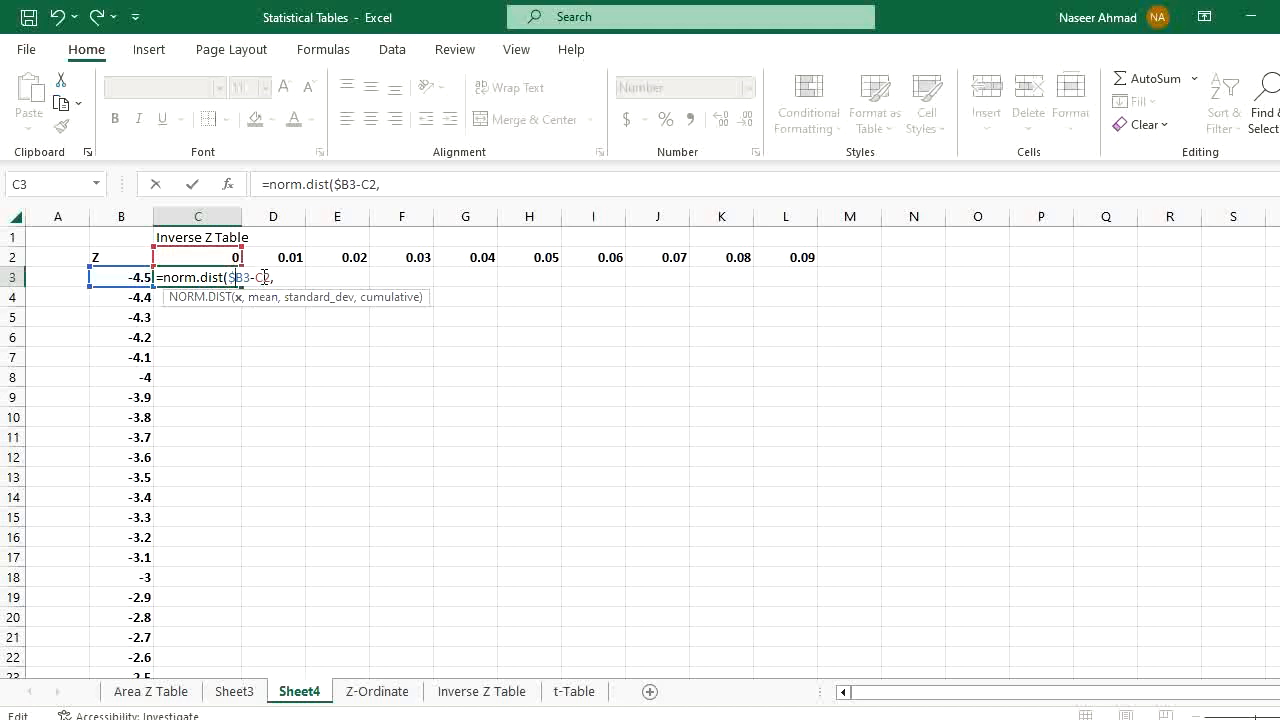
pyautogui.click(264, 276)
pyautogui.write('$')
pyautogui.click(416, 190)
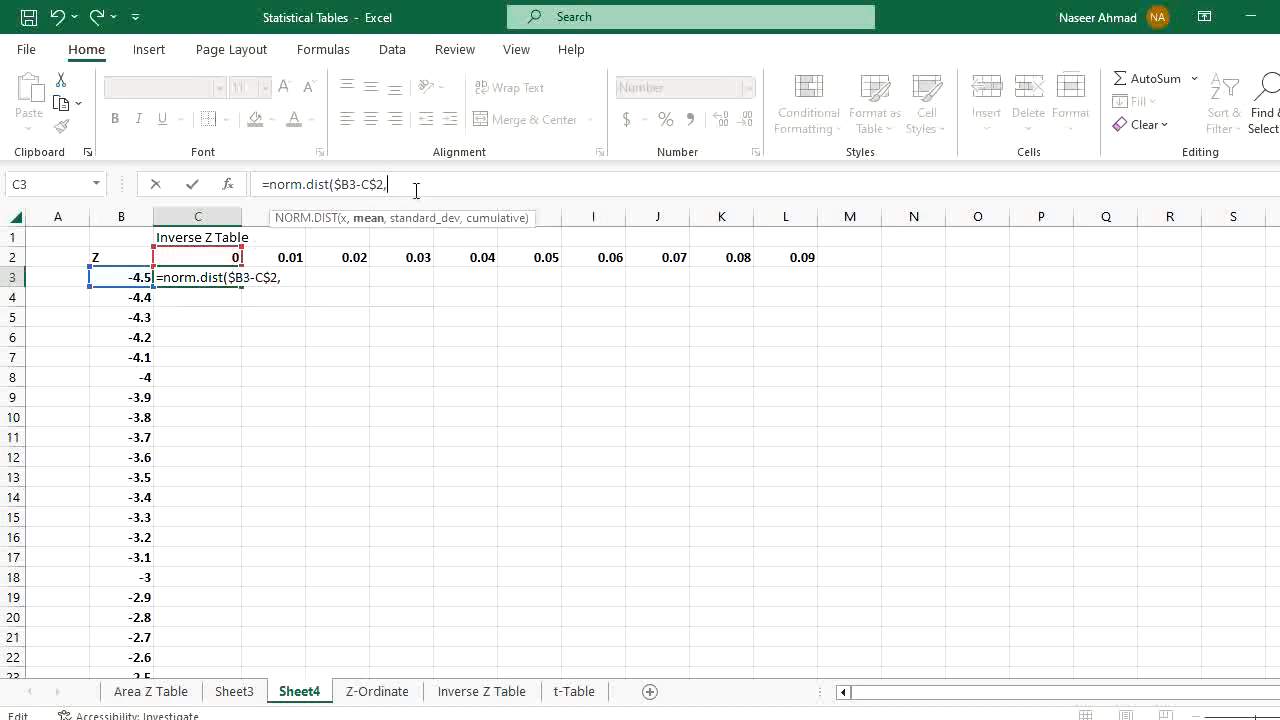
# - Complete the C3 NORM.DIST formula with mean 0, standard deviation 1 and cumulative 0
pyautogui.write('0,')
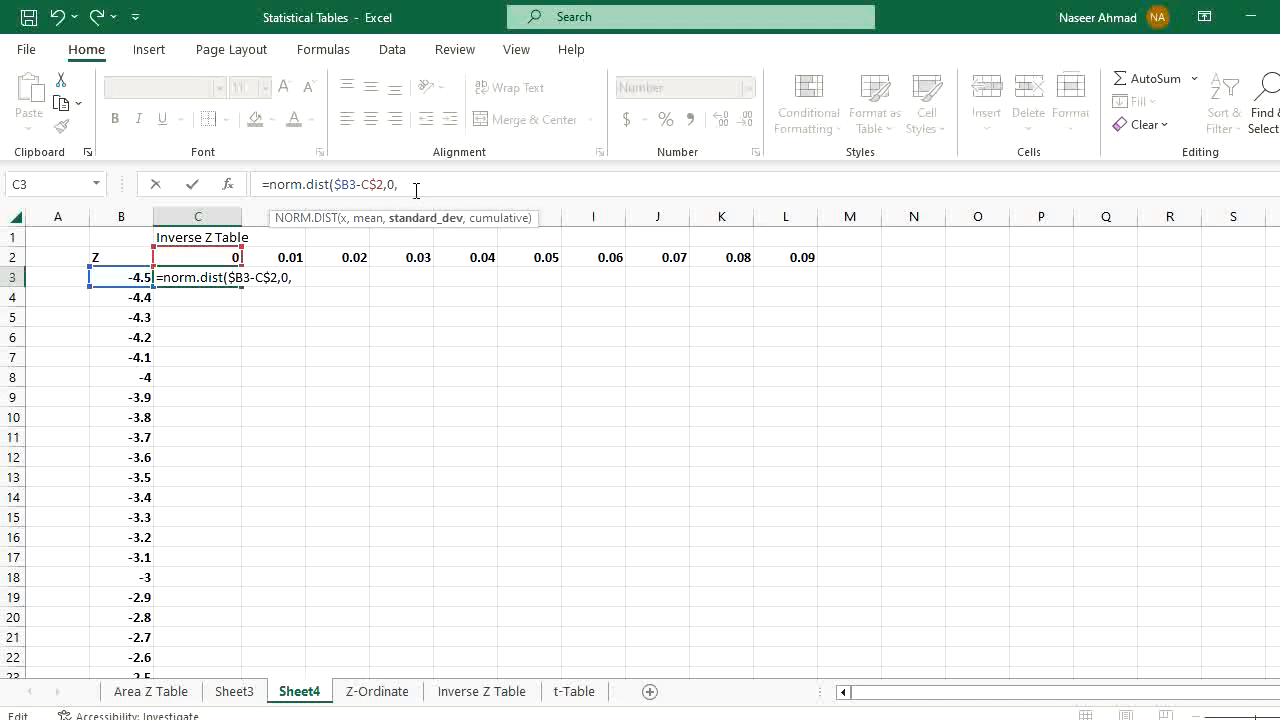
pyautogui.write('1,')
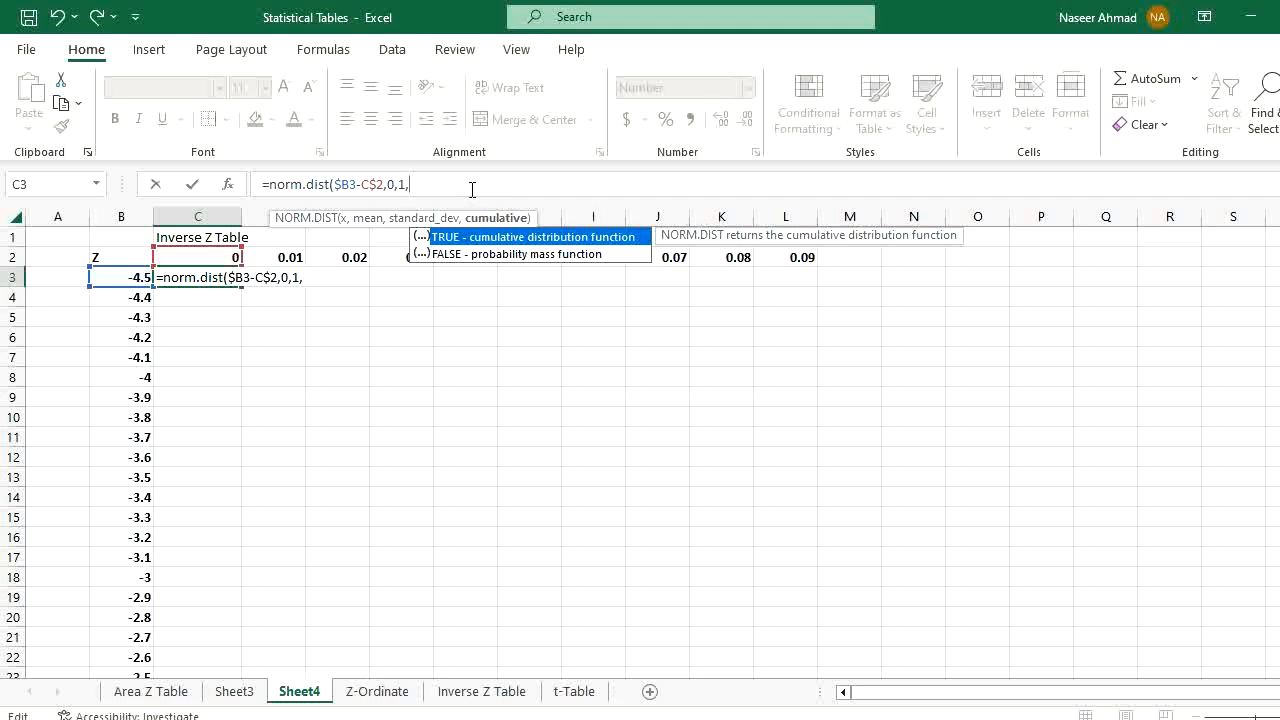
pyautogui.write('TRUE')
pyautogui.press('BackSpace')
pyautogui.press('BackSpace')
pyautogui.press('BackSpace')
pyautogui.press('BackSpace')
pyautogui.write('FALSE')
pyautogui.press('BackSpace')
pyautogui.press('BackSpace')
pyautogui.press('BackSpace')
pyautogui.press('BackSpace')
pyautogui.press('BackSpace')
pyautogui.write('1')
pyautogui.press('BackSpace')
pyautogui.write('0')
pyautogui.write(')')
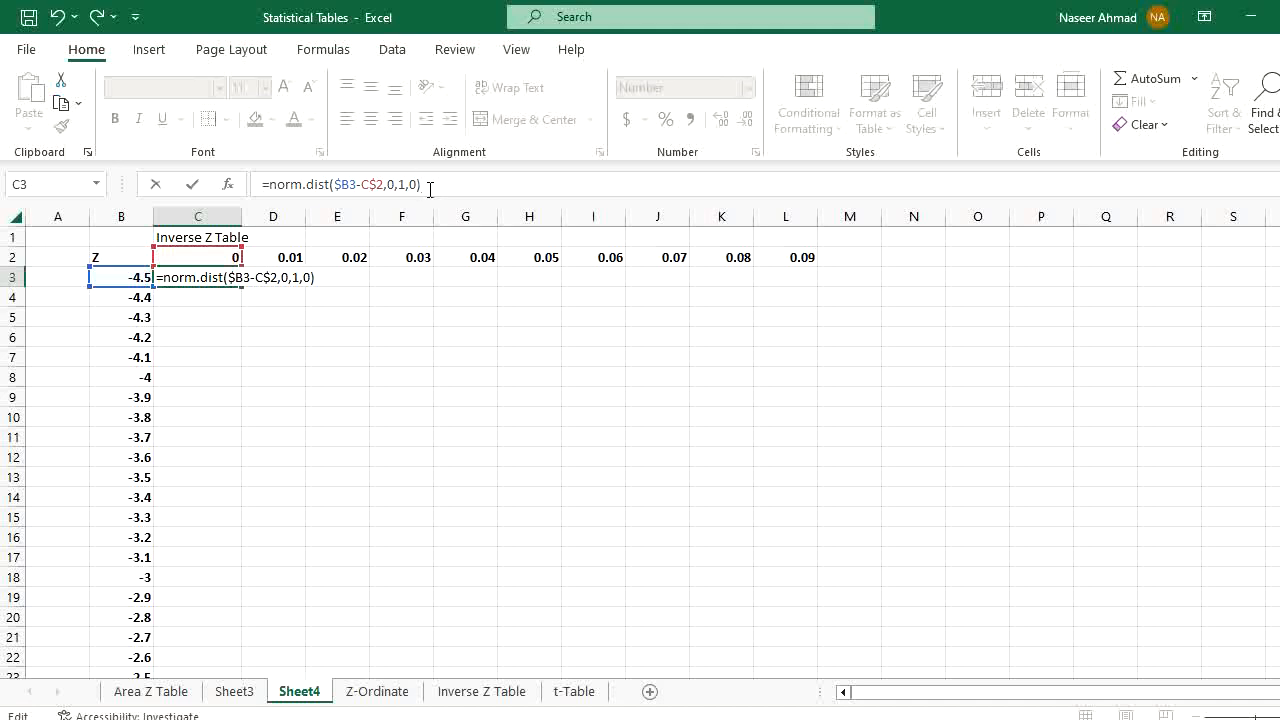
pyautogui.press('Return')
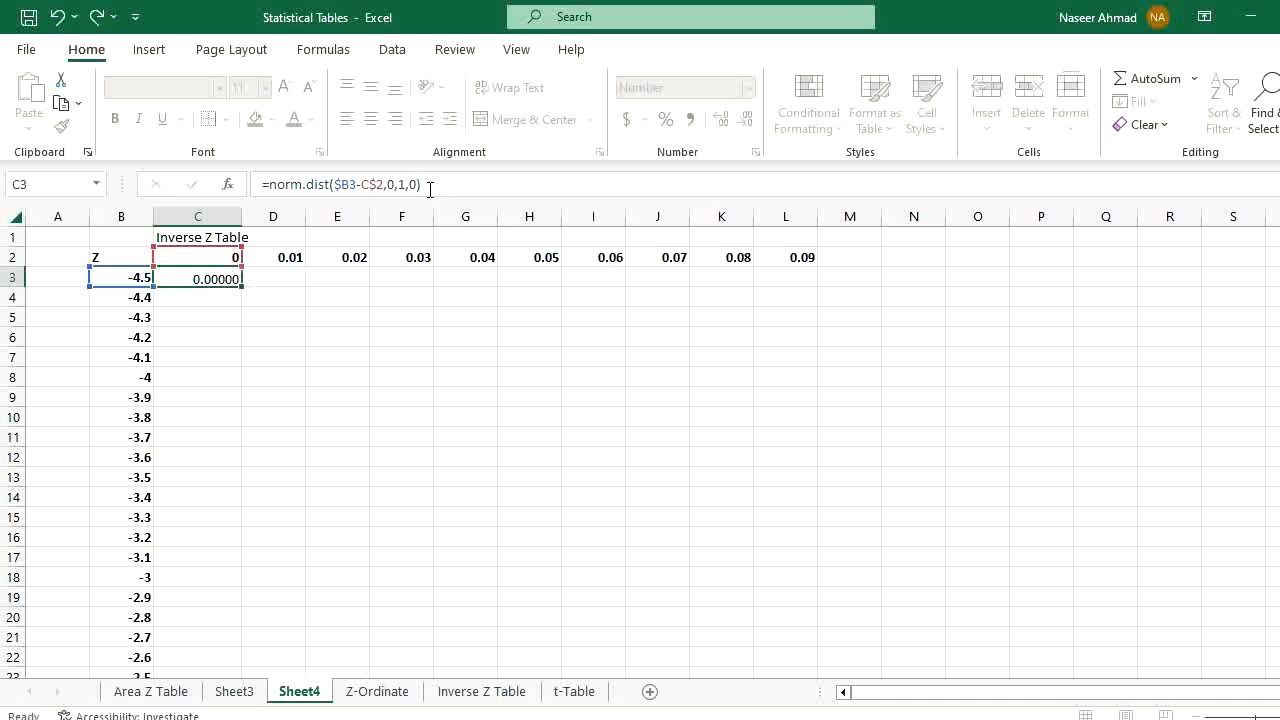
# - Fill the C3 formula across to L3 and down through the negative Z rows to row 47
pyautogui.click(220, 277)
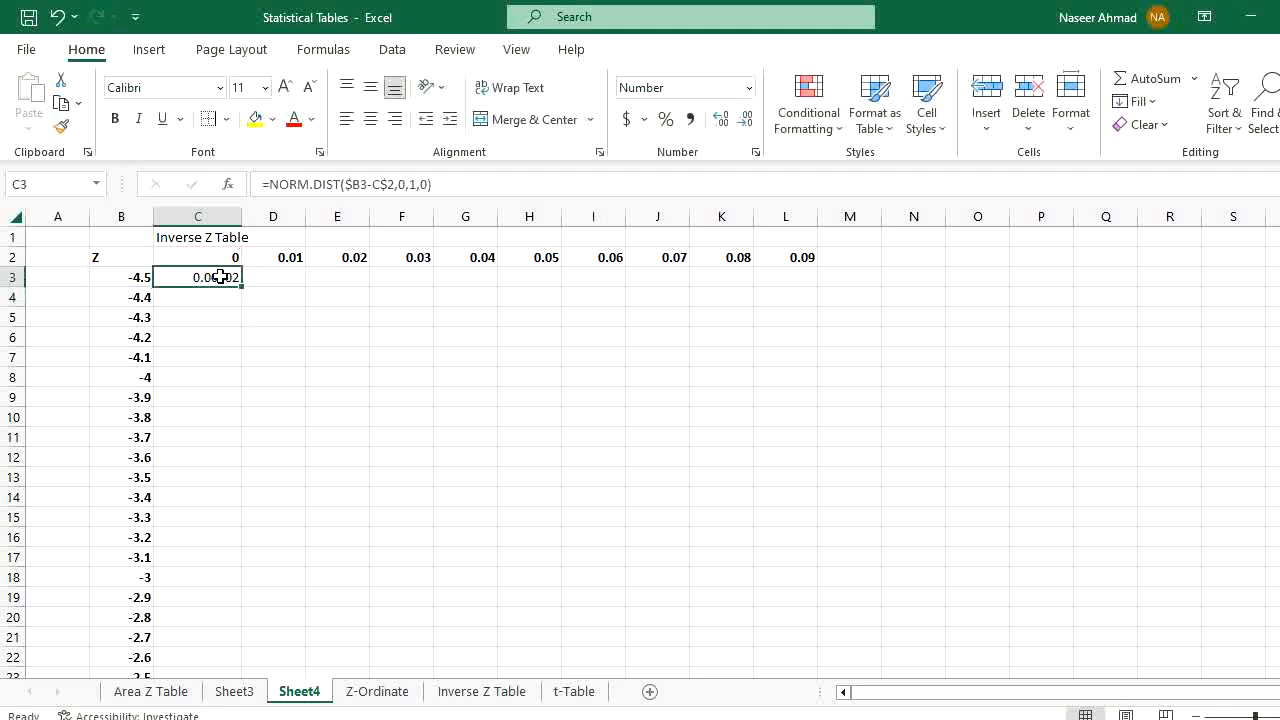
pyautogui.moveTo(244, 285); pyautogui.dragTo(831, 258)
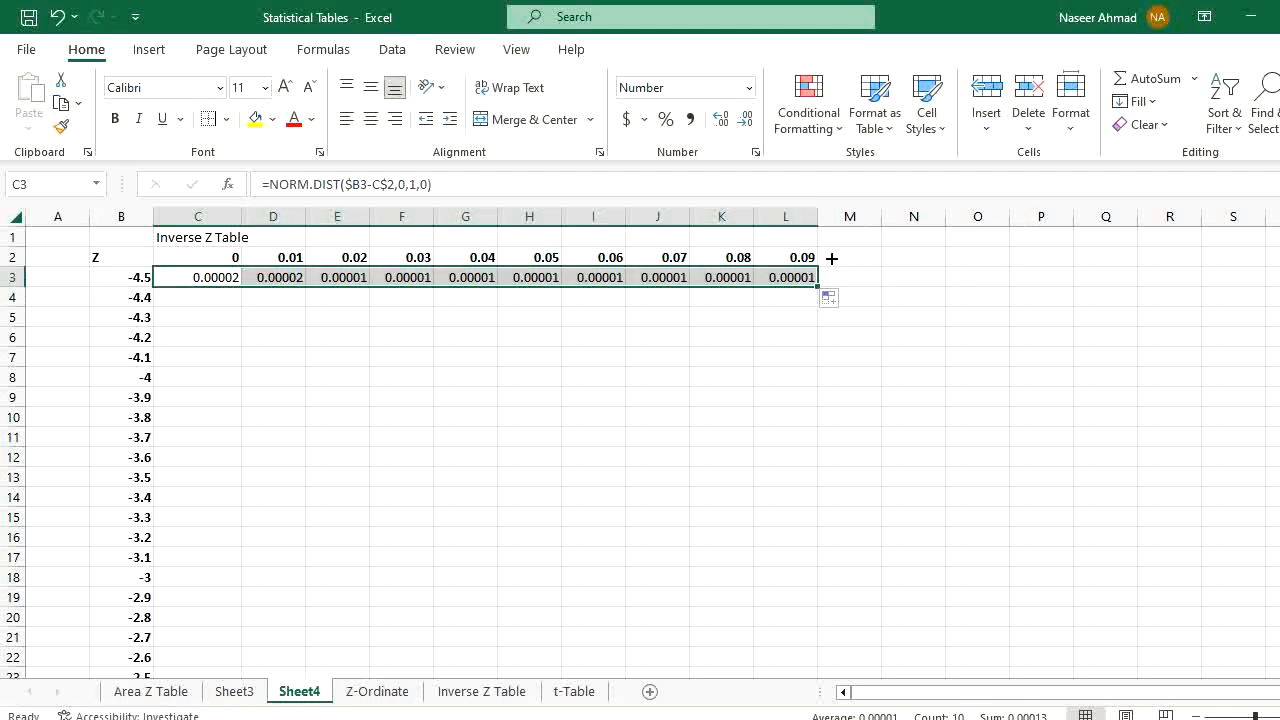
pyautogui.doubleClick(597, 277)
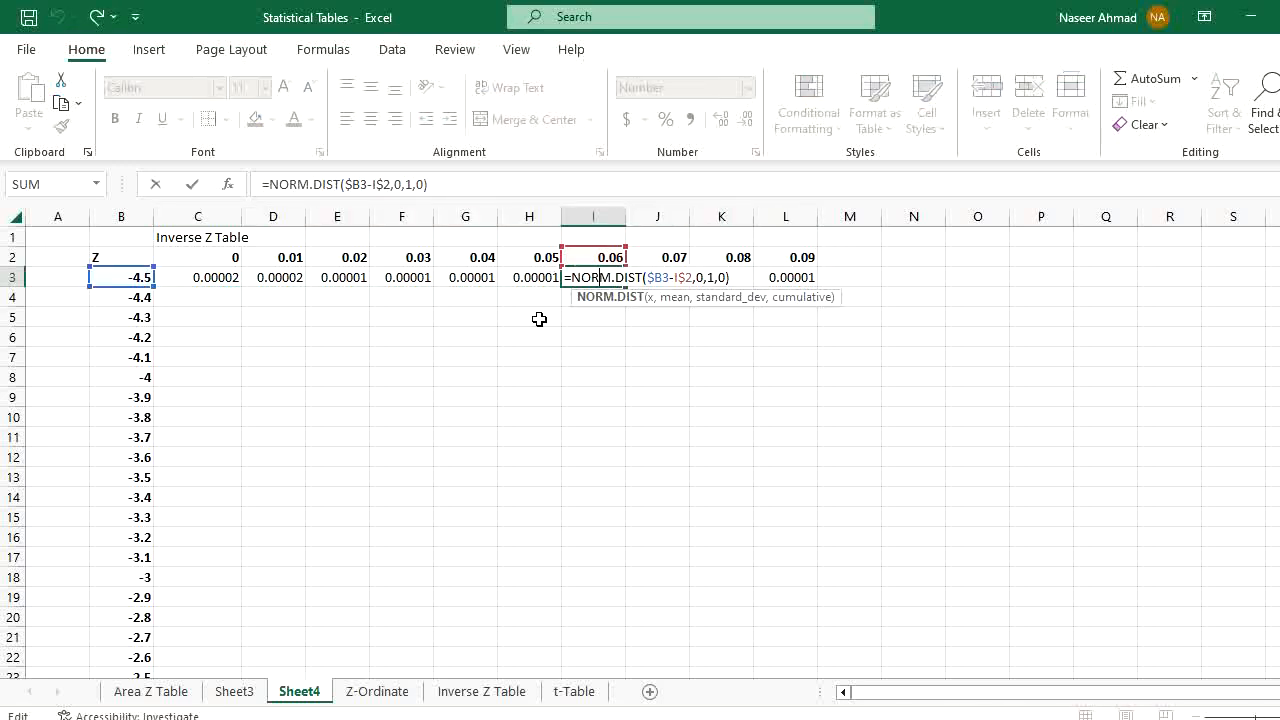
pyautogui.press('Escape')
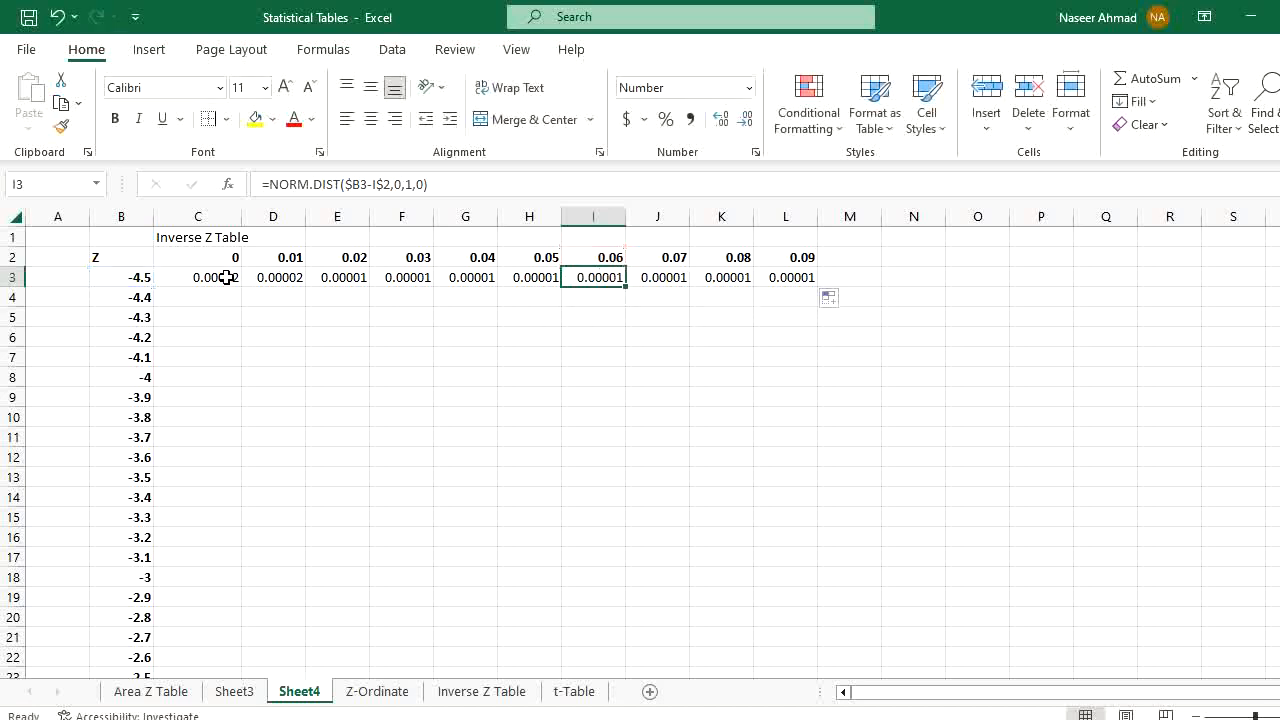
pyautogui.moveTo(229, 277); pyautogui.dragTo(822, 479)
pyautogui.doubleClick(822, 479)
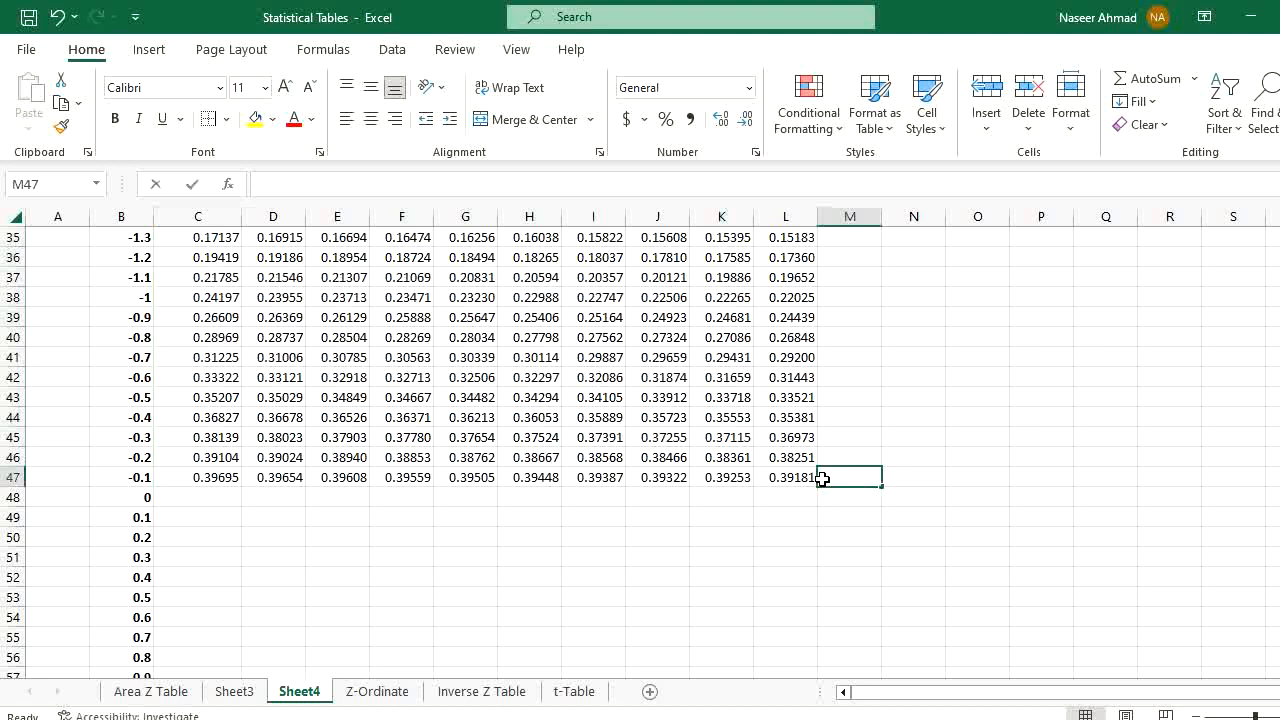
# - Copy the C47 formula into C48 and change its x argument to $B48+C$2
pyautogui.doubleClick(210, 479)
pyautogui.press('Escape')
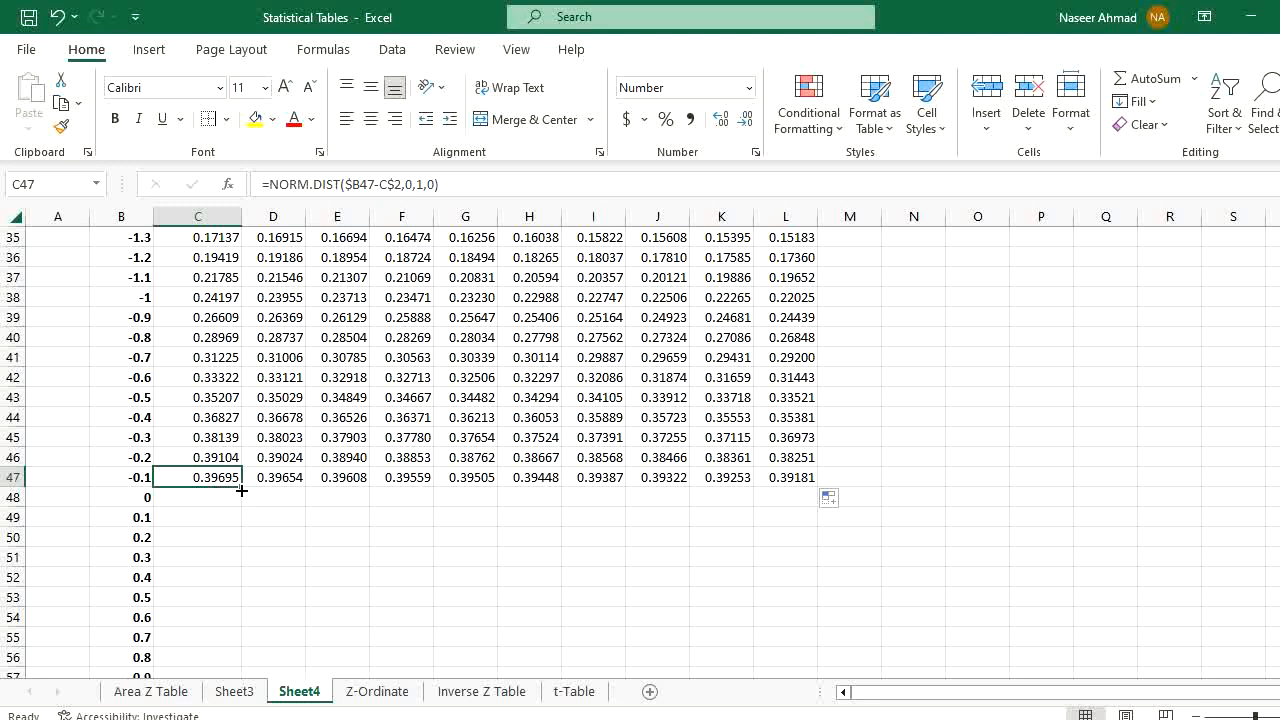
pyautogui.moveTo(241, 486); pyautogui.dragTo(207, 500)
pyautogui.click(207, 500)
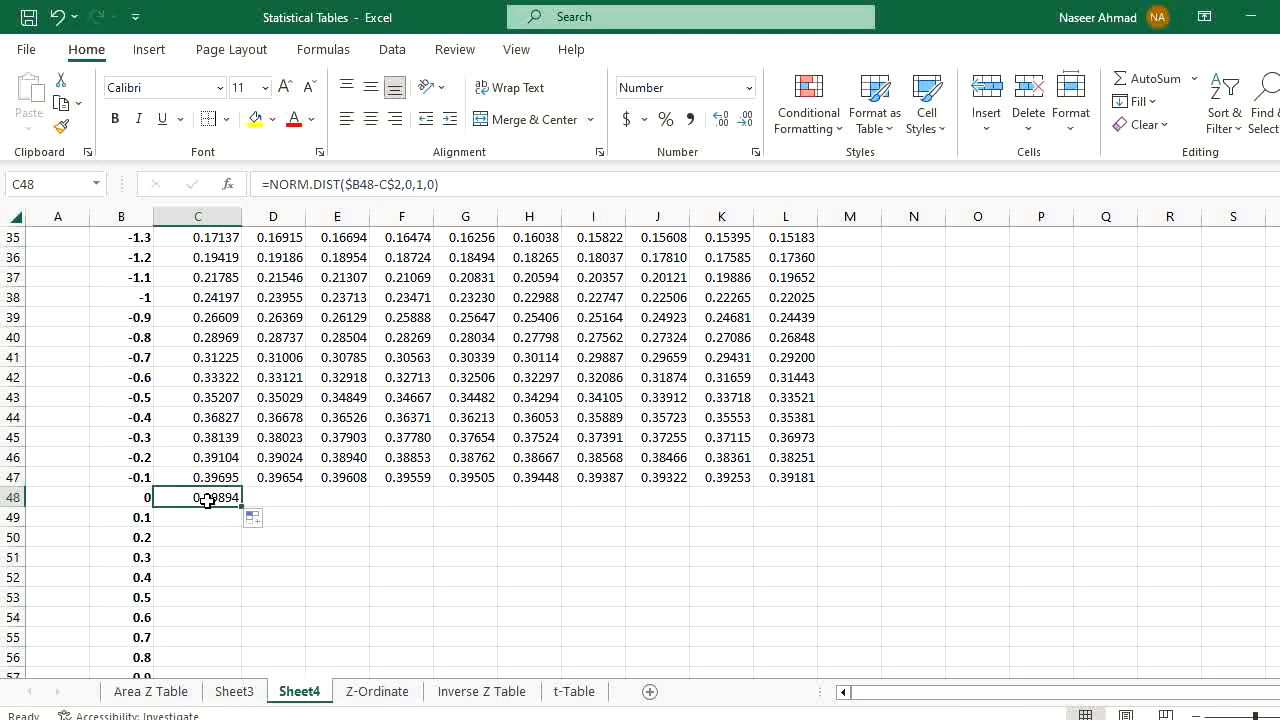
pyautogui.doubleClick(207, 500)
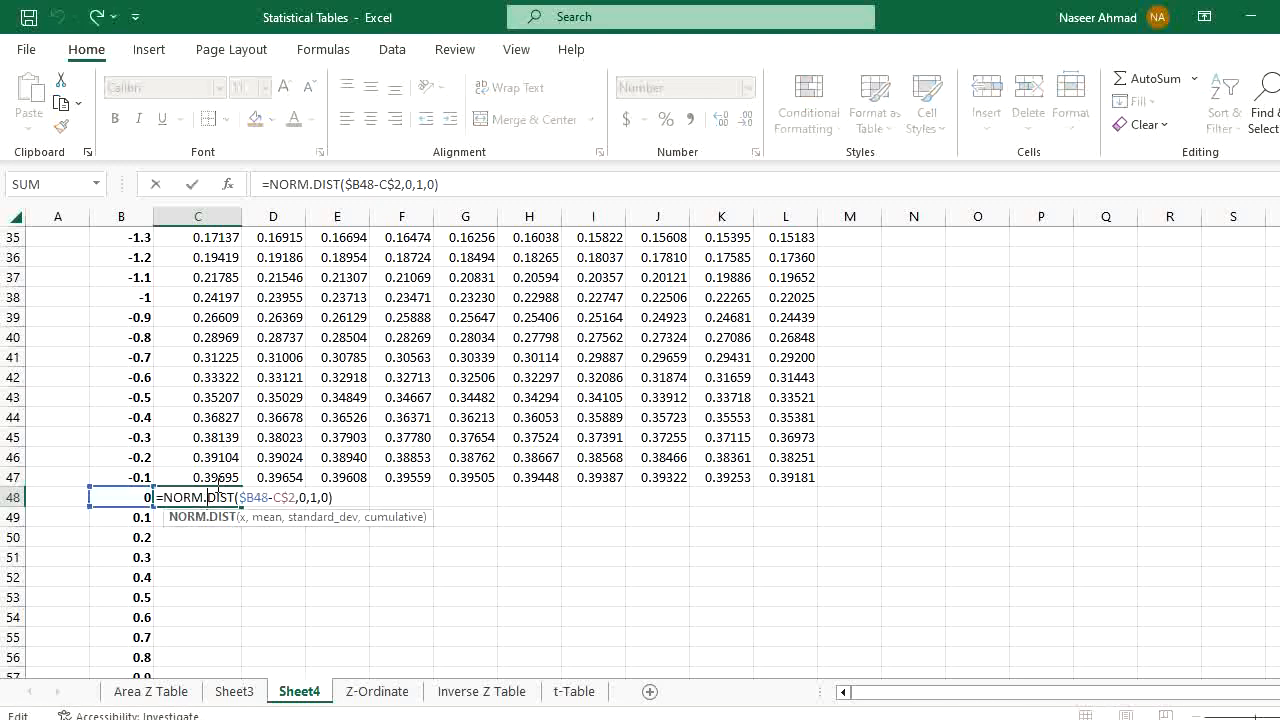
pyautogui.click(379, 186)
pyautogui.press('BackSpace')
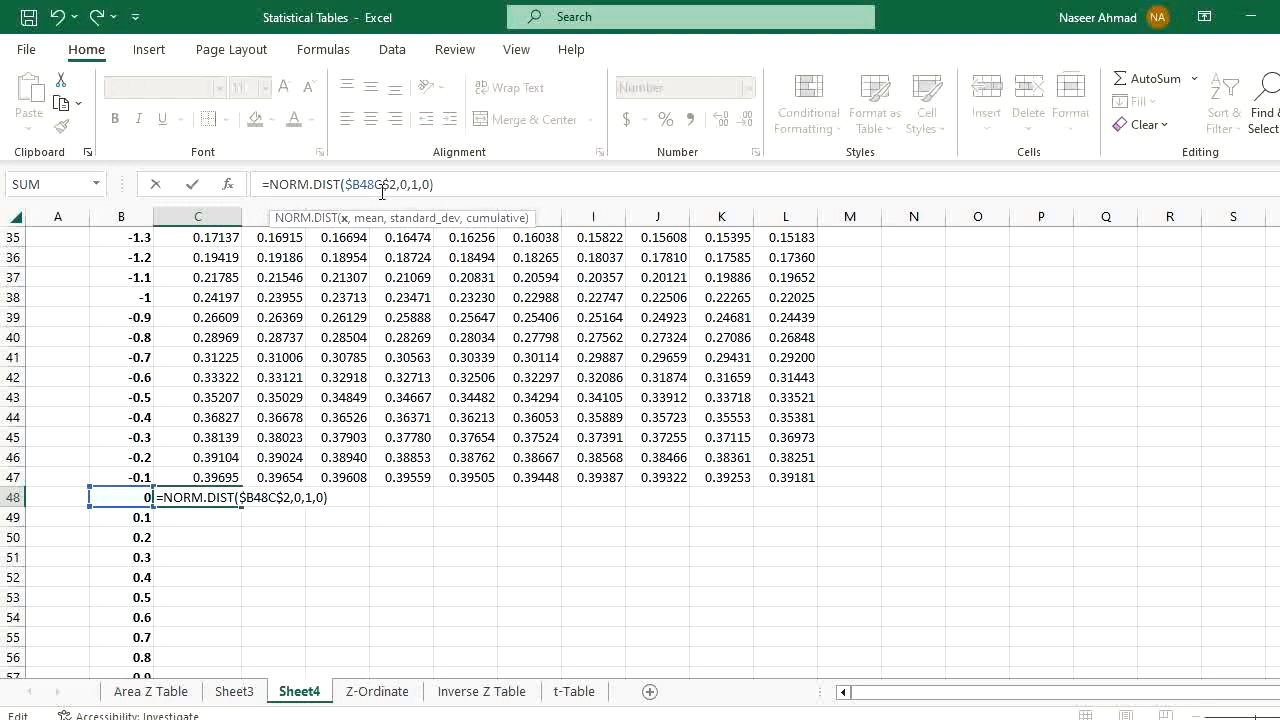
pyautogui.write('+')
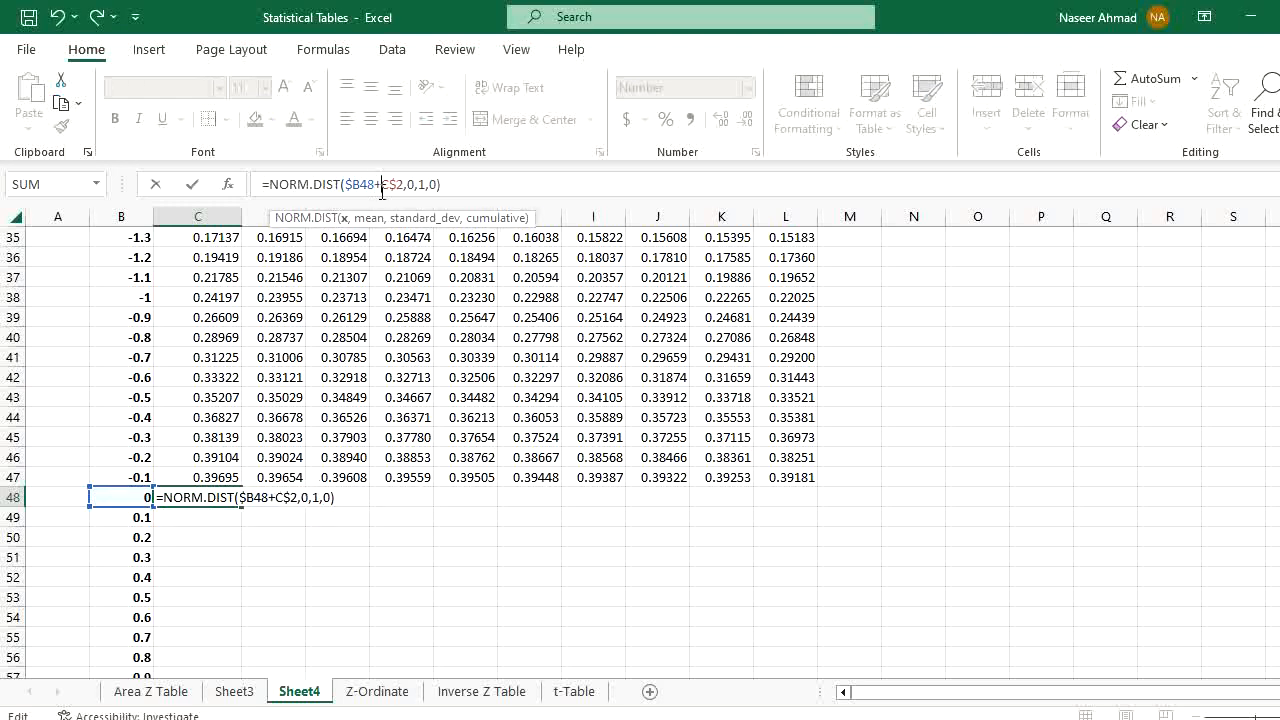
pyautogui.press('Return')
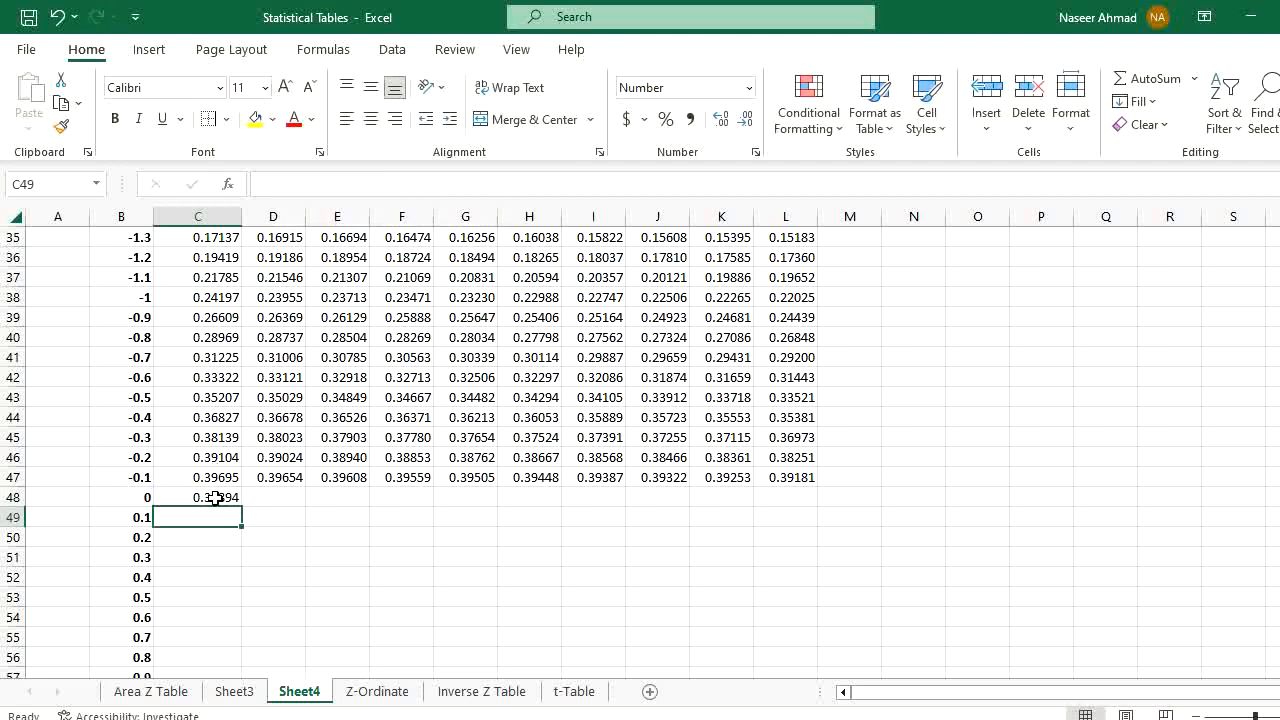
# - Fill the C48 formula across to L48 and down through the positive Z rows to row 93
pyautogui.click(216, 497)
pyautogui.moveTo(240, 507); pyautogui.dragTo(810, 497)
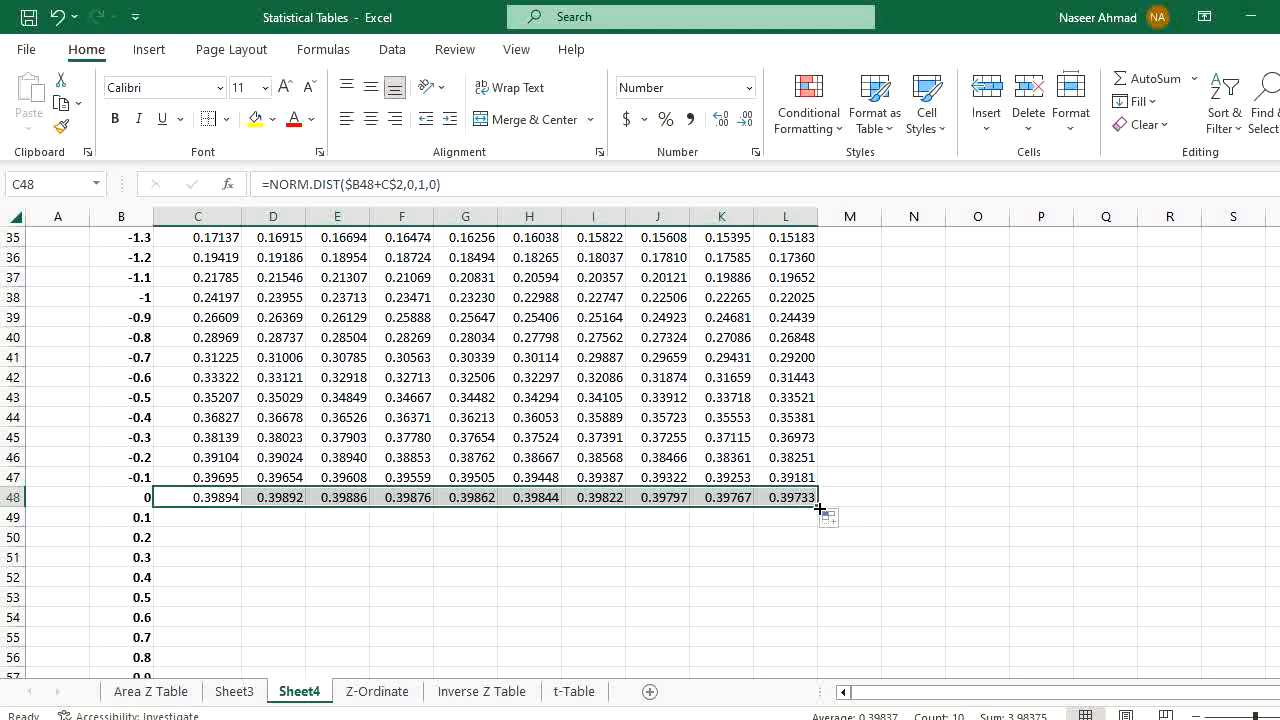
pyautogui.doubleClick(819, 508)
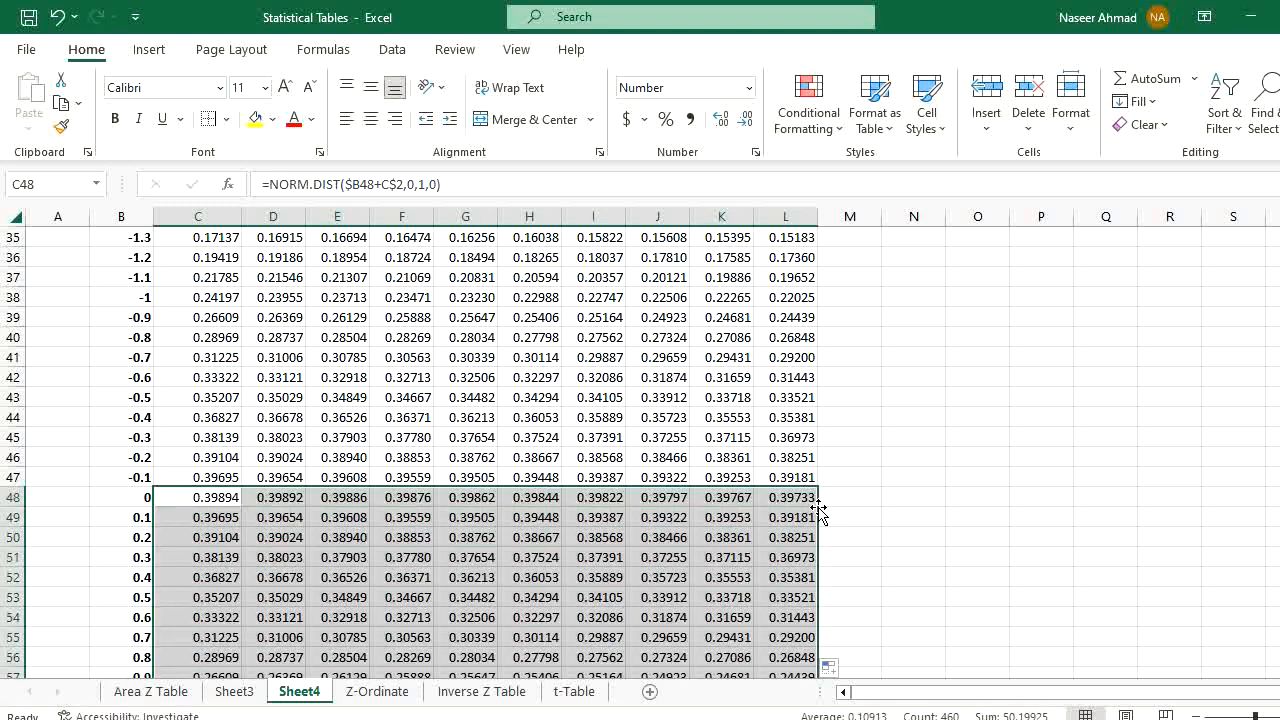
pyautogui.scroll(-12, 640, 450)
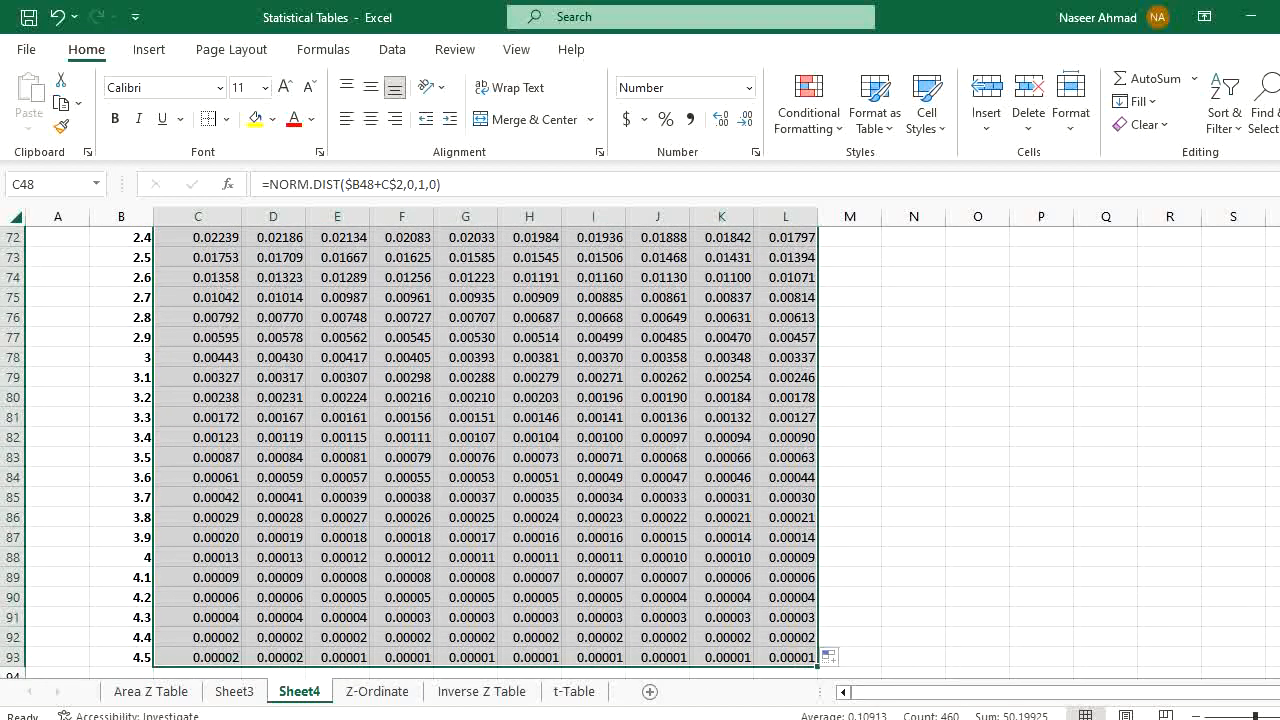
pyautogui.scroll(8, 640, 450)
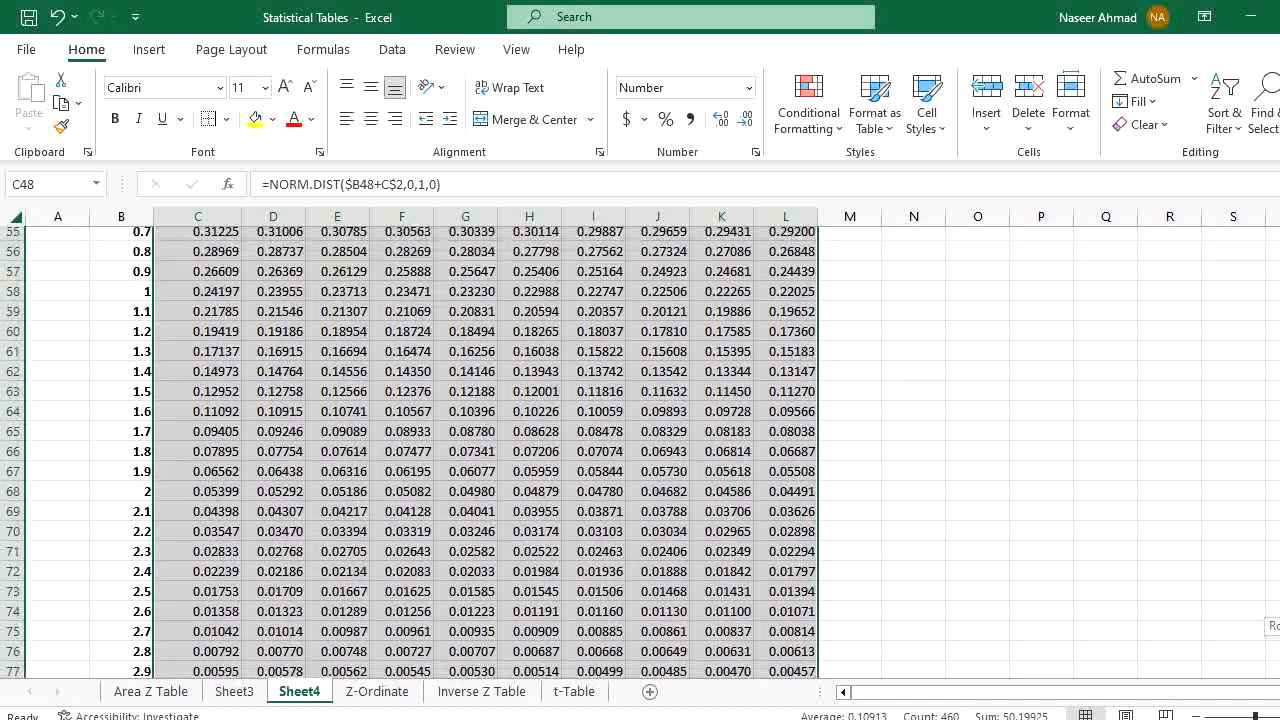
pyautogui.scroll(3, 465, 507)
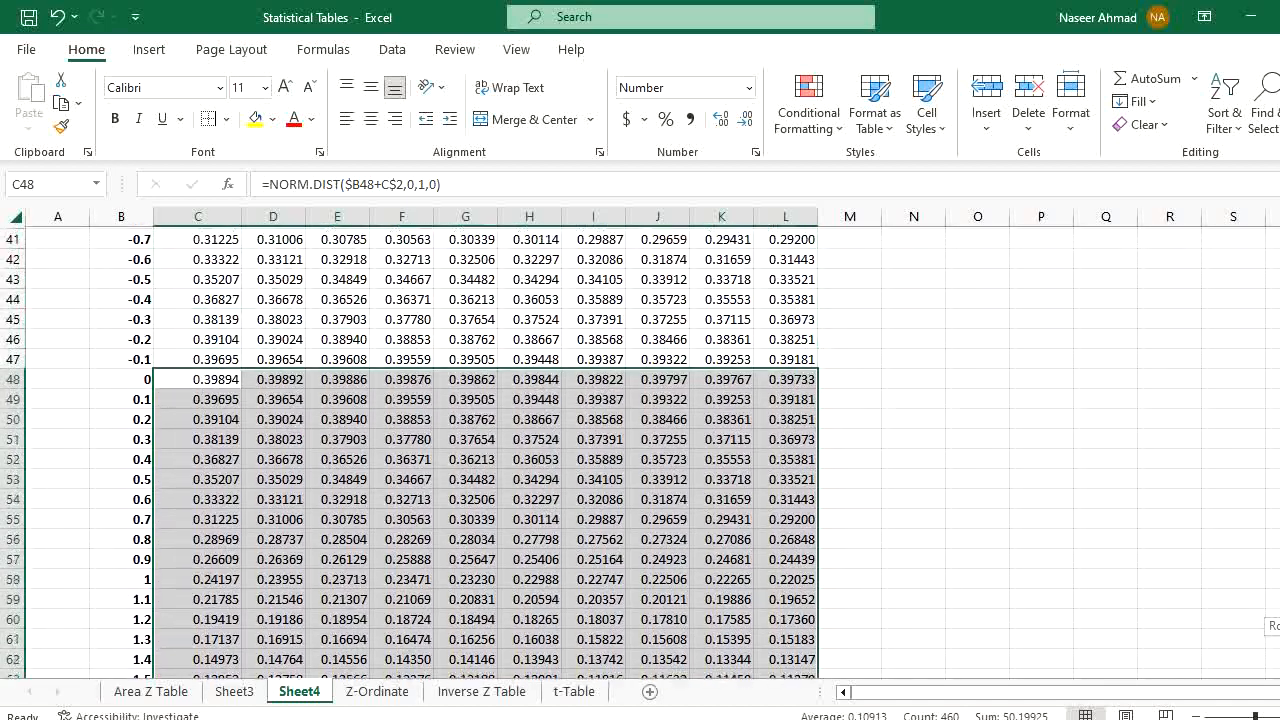
# - Make the ordinate value at Z = 0 in C48 bold
pyautogui.click(232, 384)
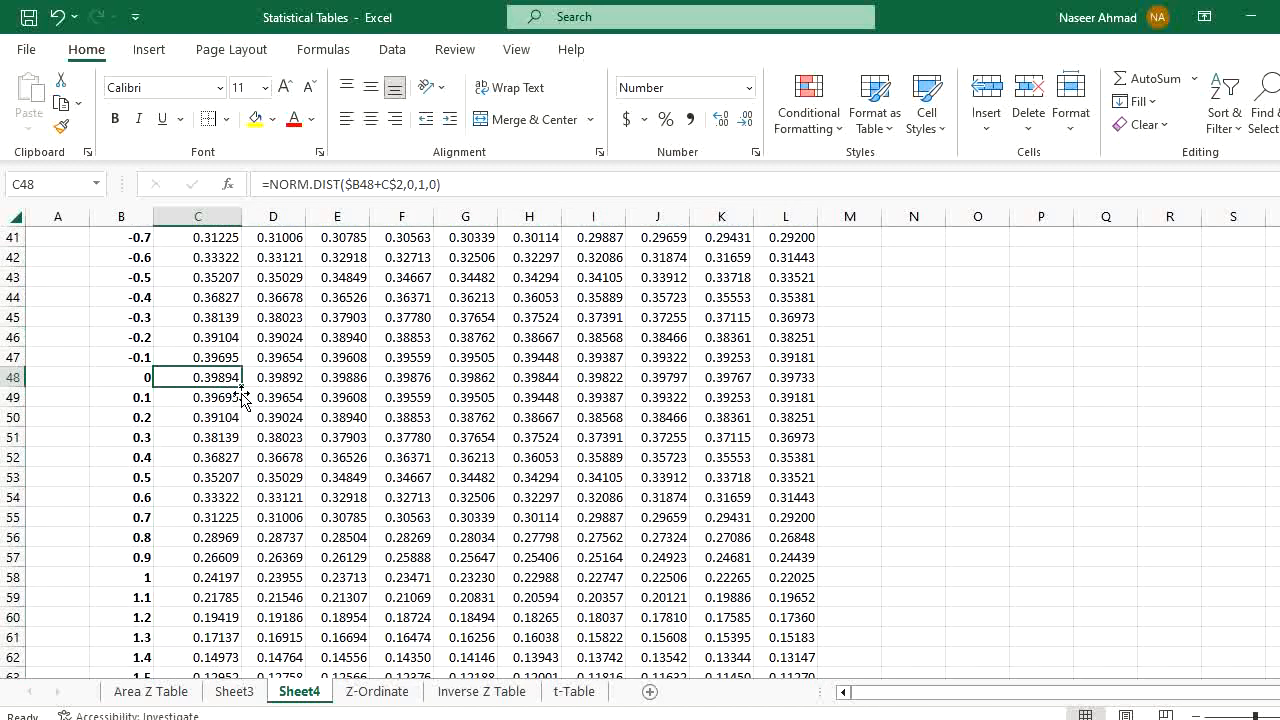
pyautogui.hotkey('ctrl', 'b')
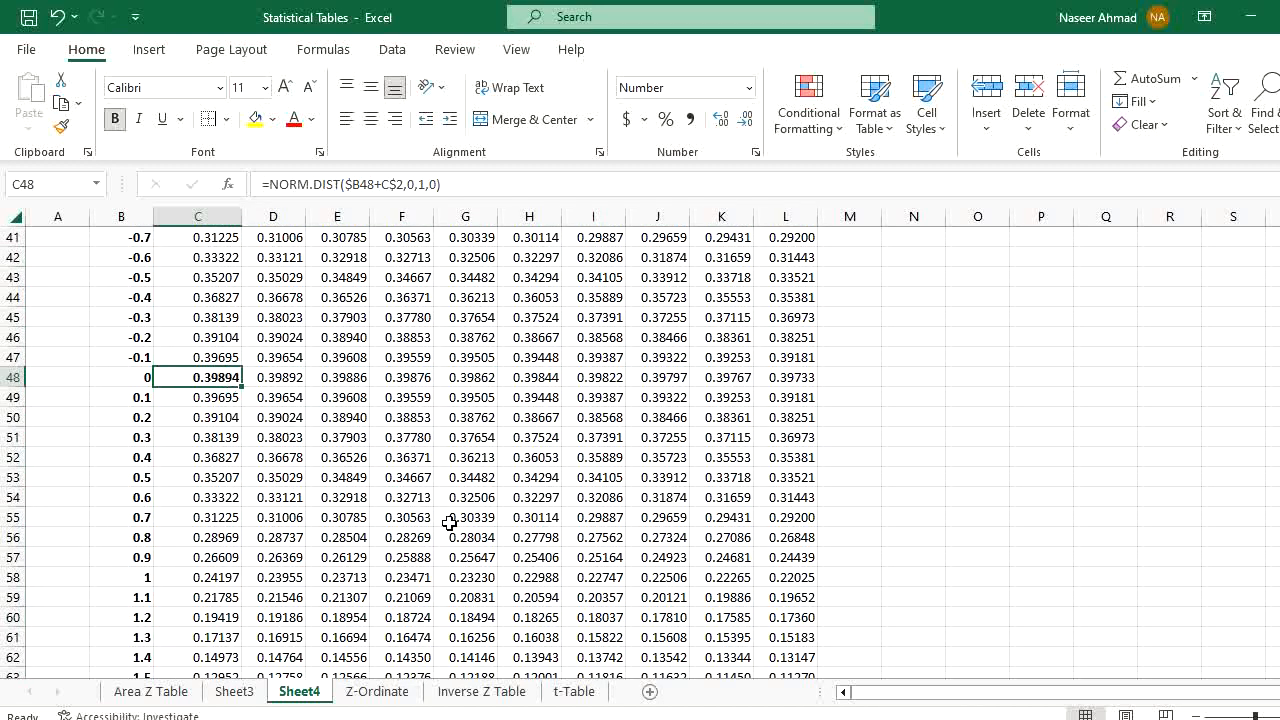
pyautogui.click(230, 392)
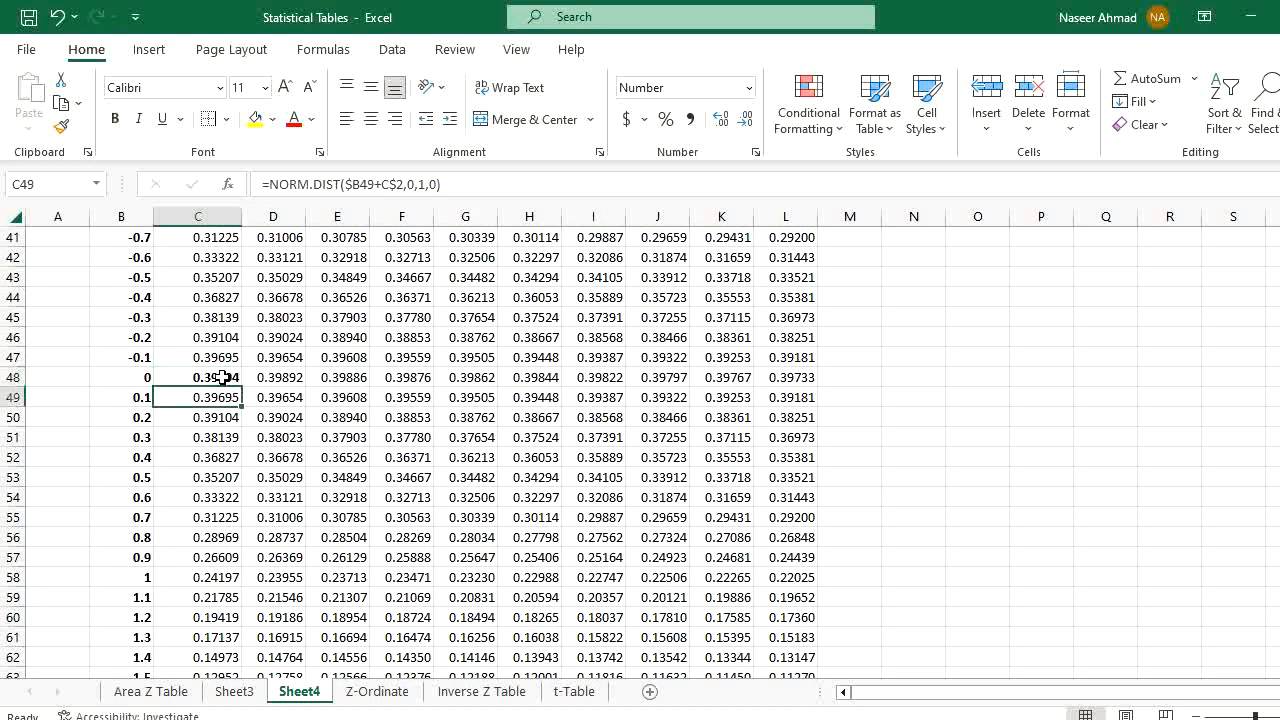
pyautogui.click(224, 380)
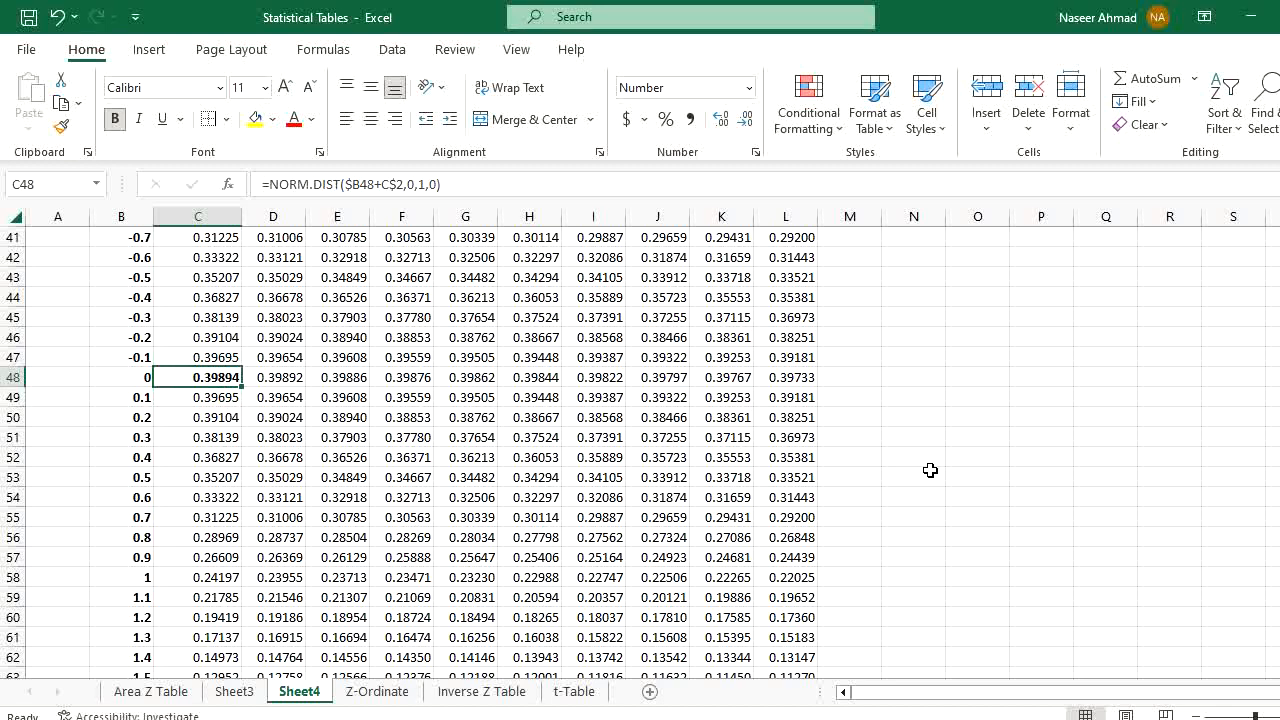
# - Enter =MAX(C3:L93) in O49 to find the largest ordinate in the table
pyautogui.click(1004, 392)
pyautogui.write('=max')
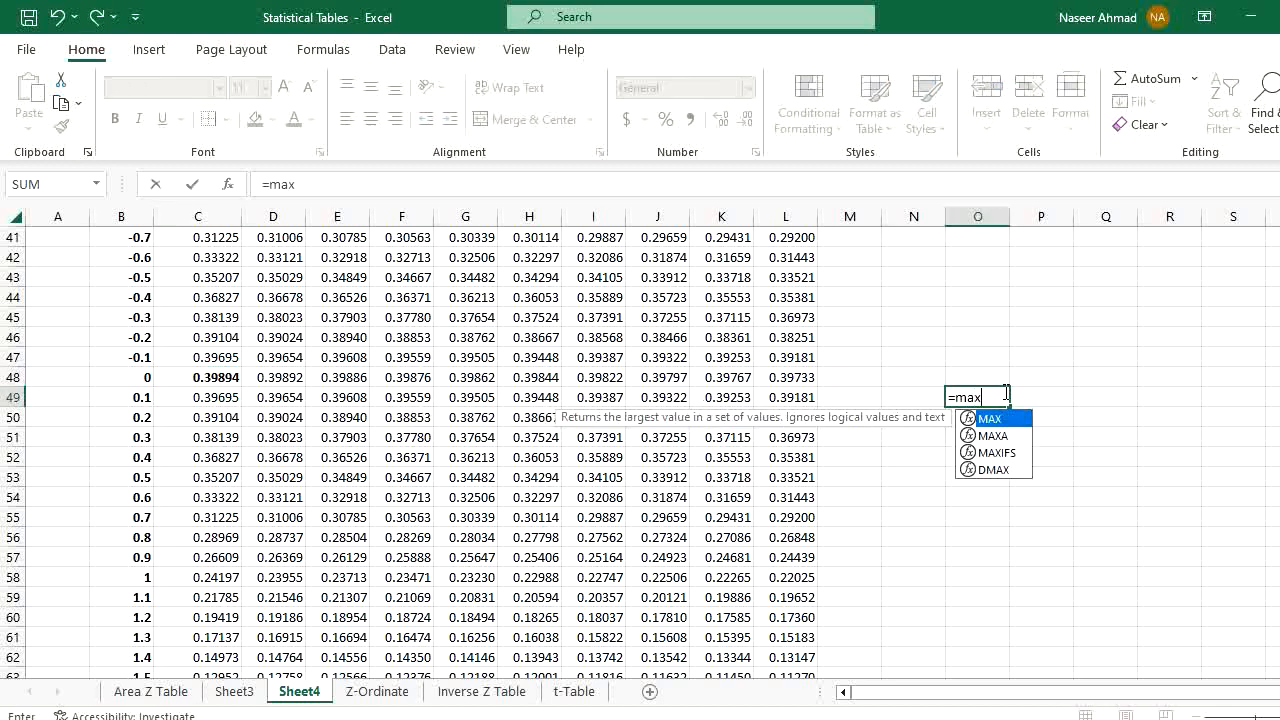
pyautogui.press('BackSpace')
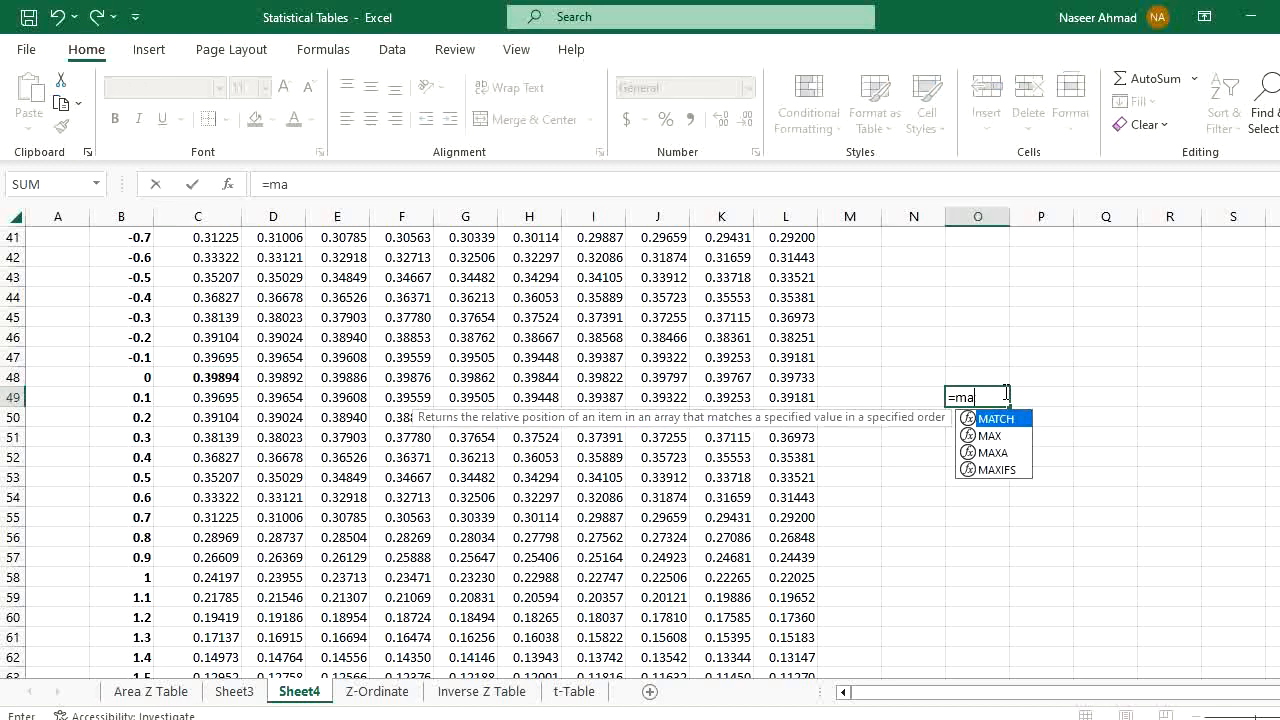
pyautogui.write('x')
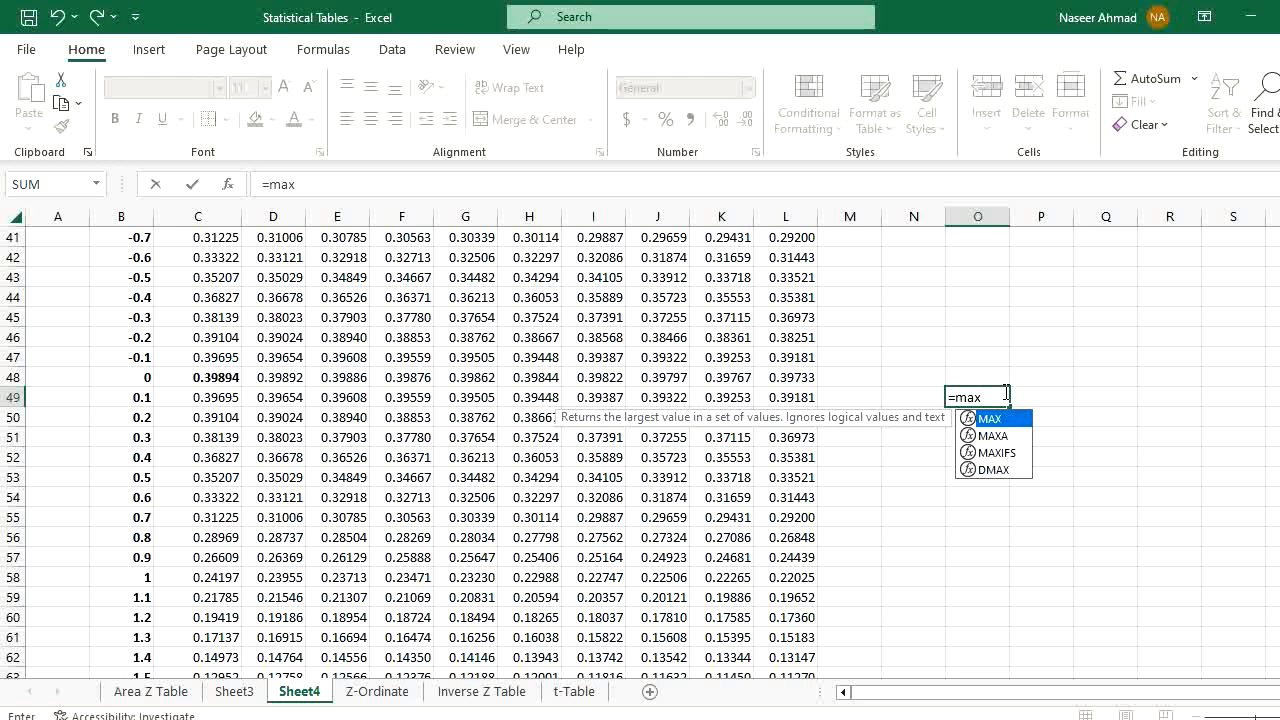
pyautogui.write('(')
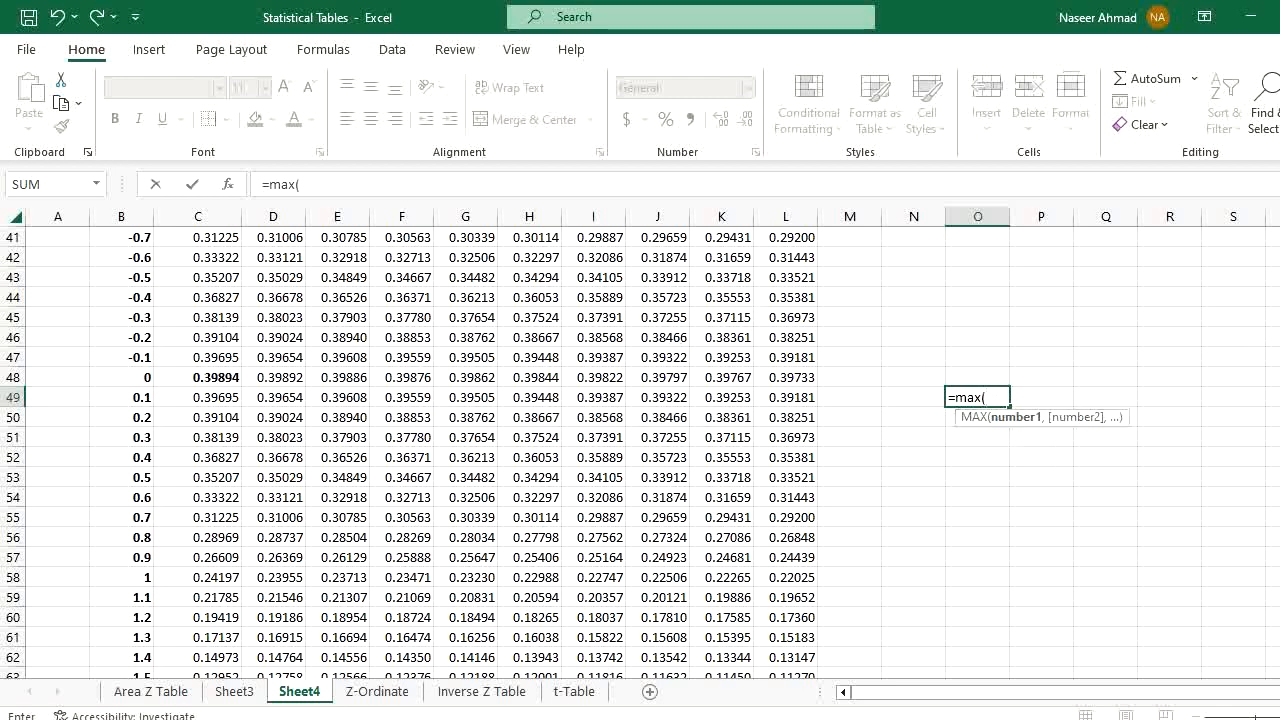
pyautogui.scroll(13, 640, 450)
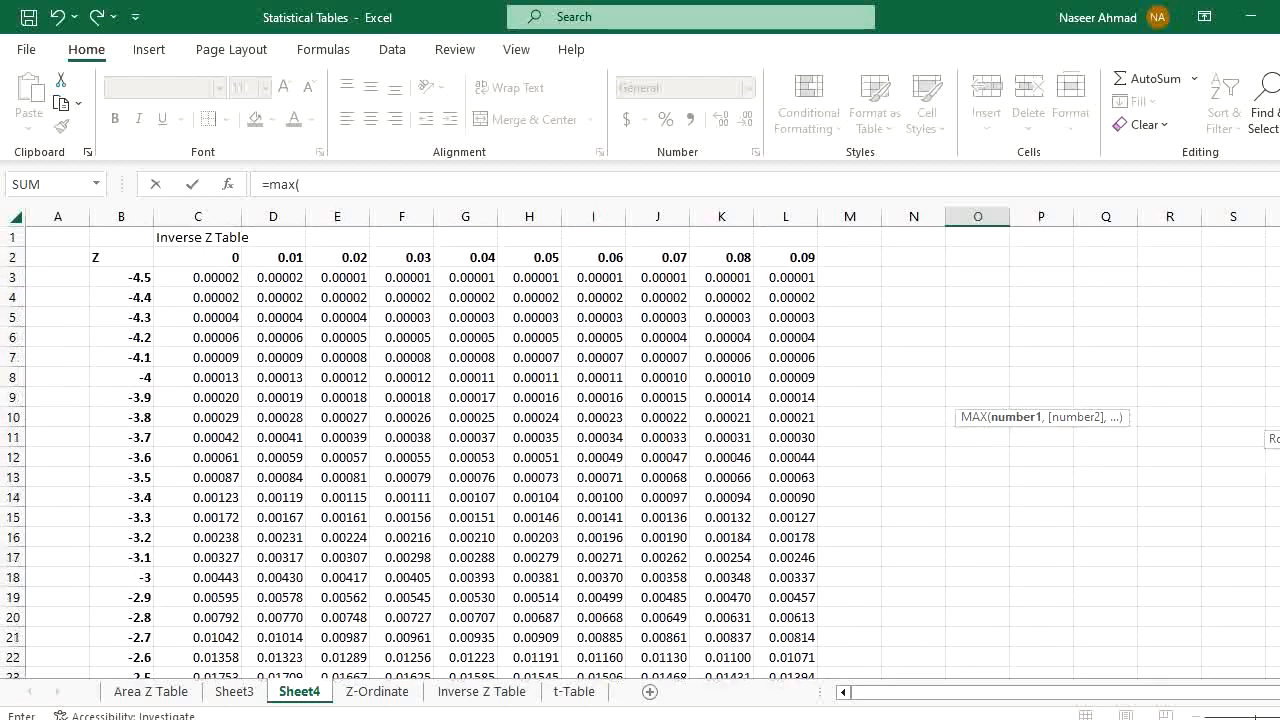
pyautogui.click(205, 281)
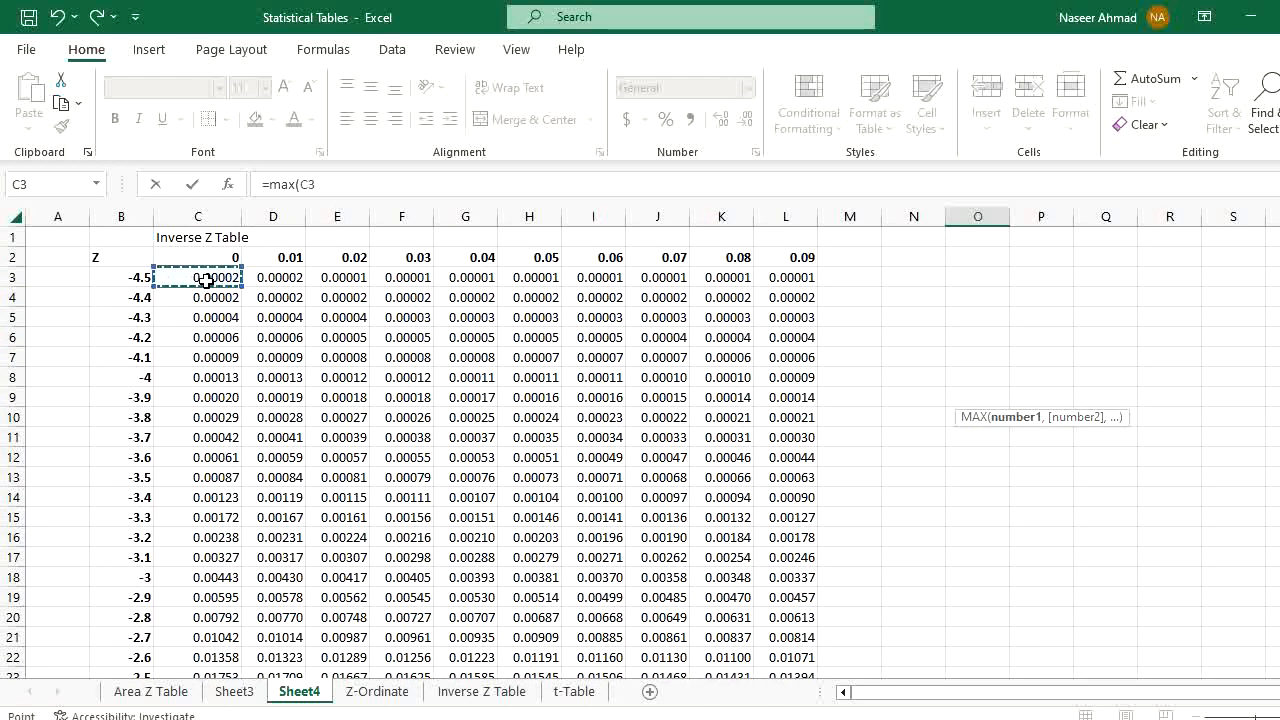
pyautogui.hotkey('ctrl', 'shift', 'Right')
pyautogui.hotkey('ctrl', 'shift', 'Down')
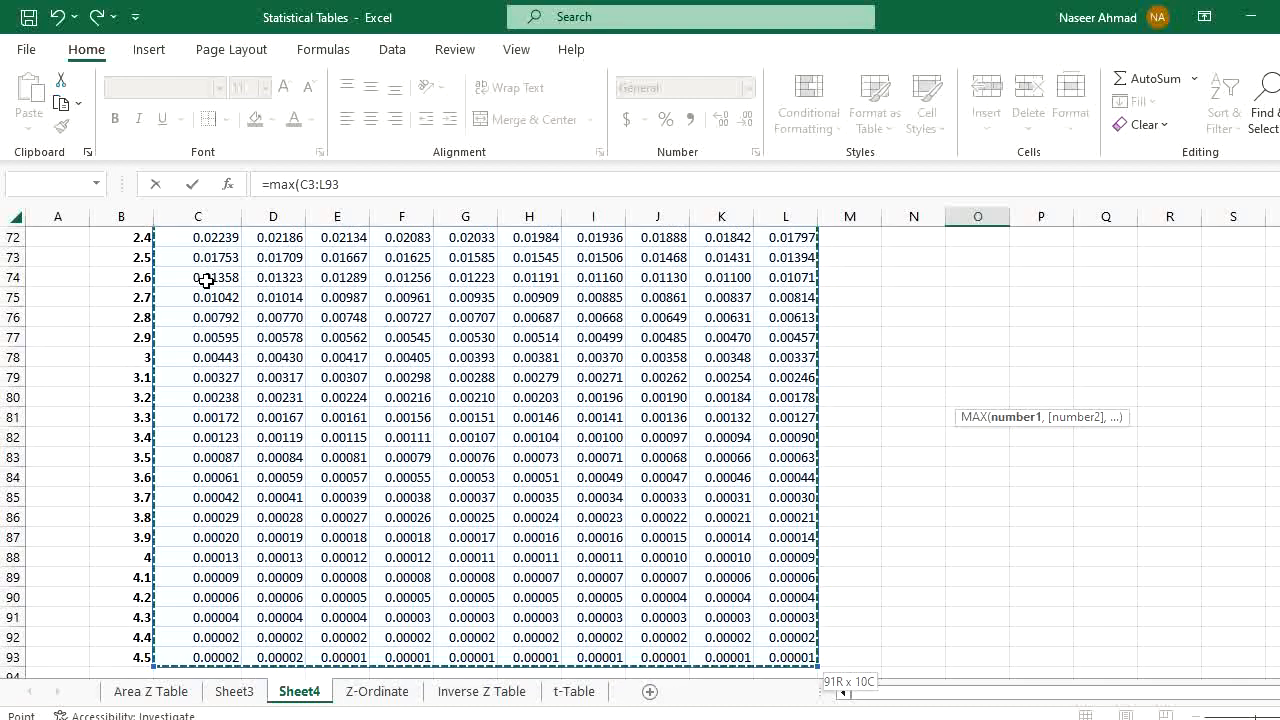
pyautogui.write(')')
pyautogui.press('Return')
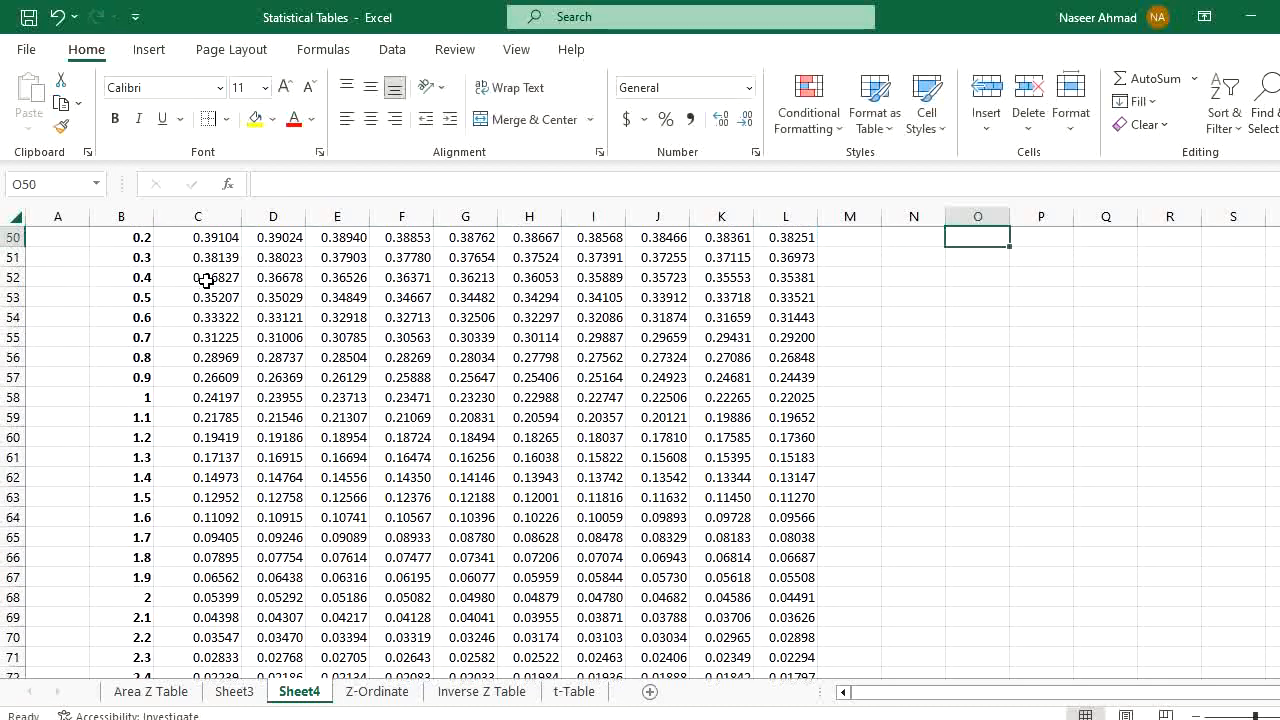
# - Make the maximum ordinate value in O49 bold
pyautogui.scroll(2, 1270, 531)
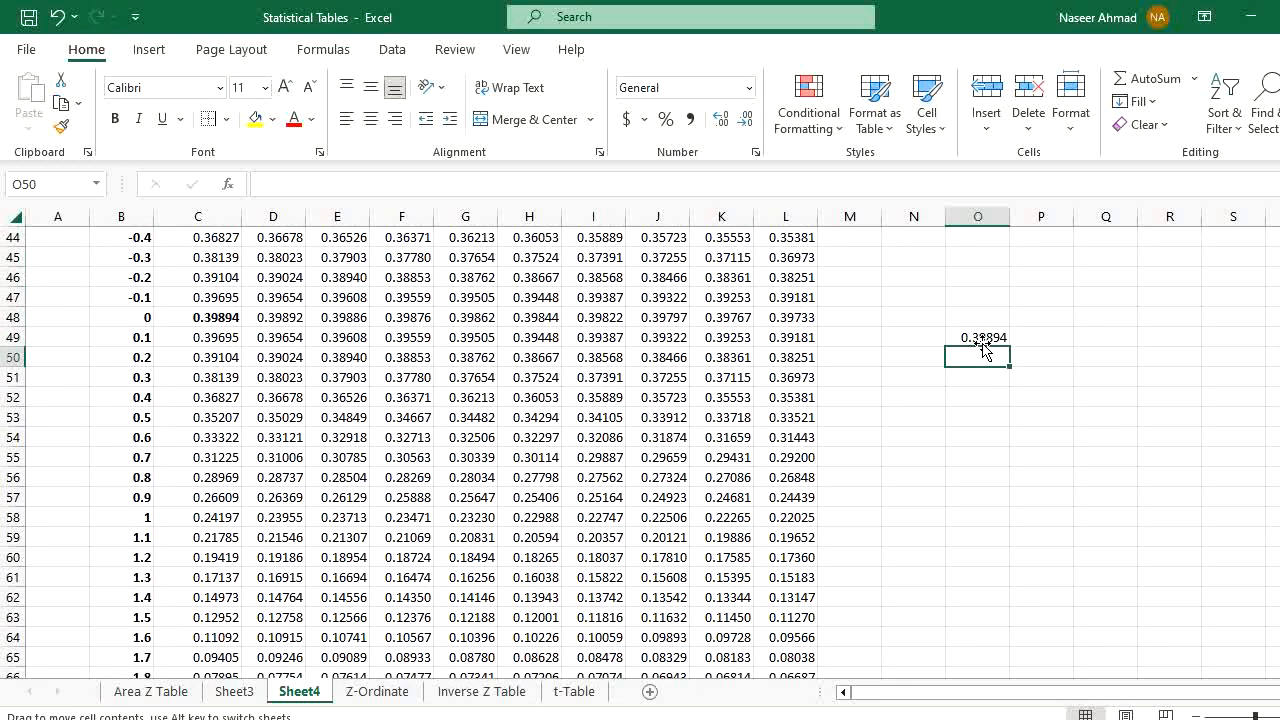
pyautogui.click(994, 337)
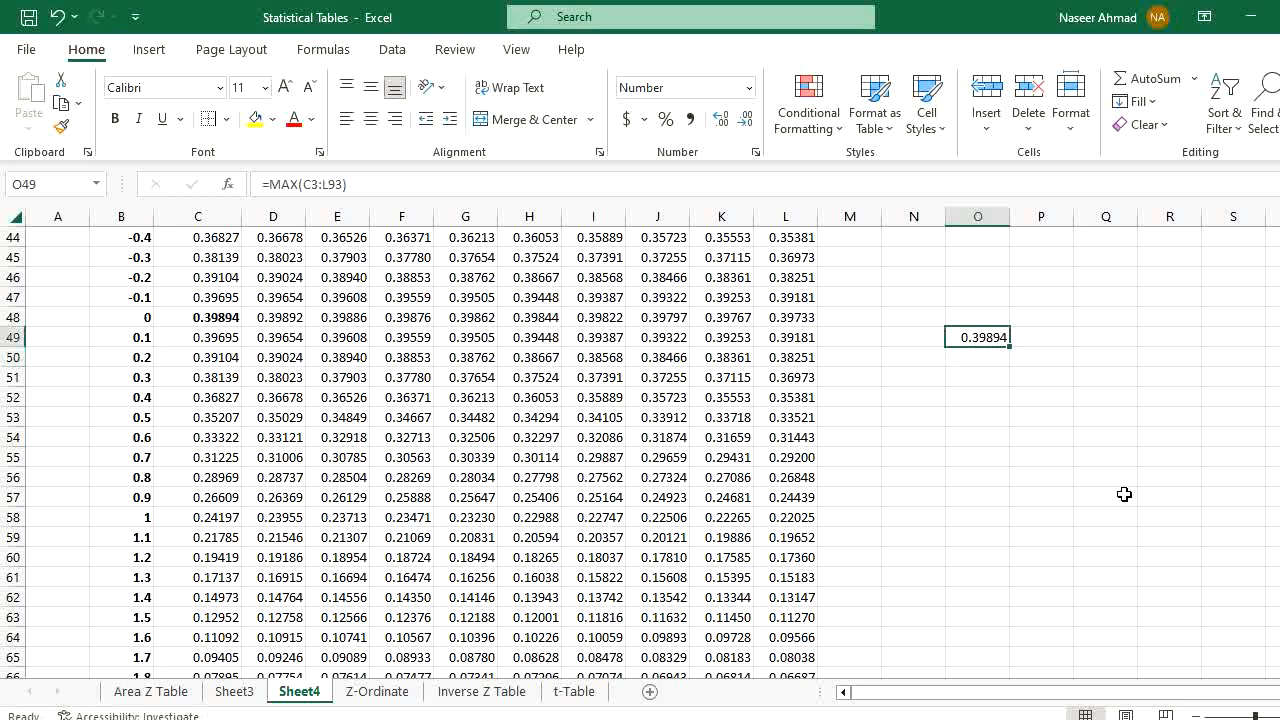
pyautogui.hotkey('ctrl', 'b')
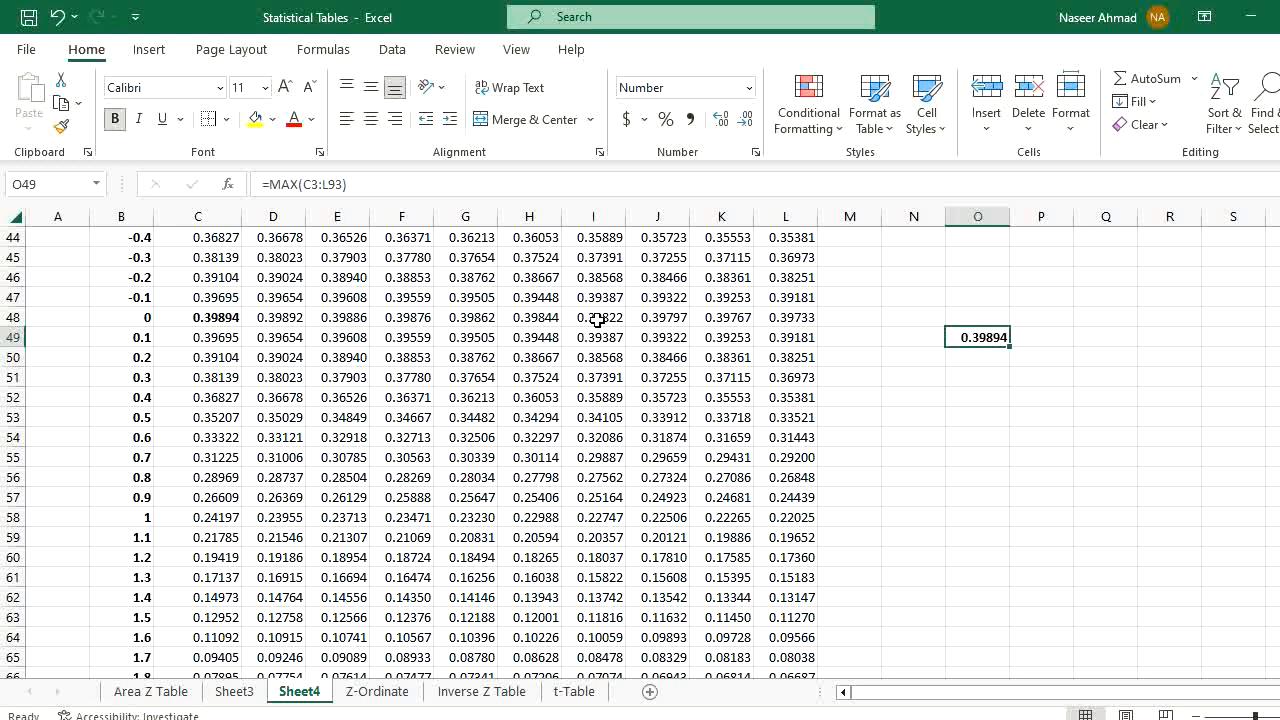
# - Compare the Z = 0 ordinate in C48 with the tail values in L3 and L93, examining how column L changes toward the centre
pyautogui.click(233, 319)
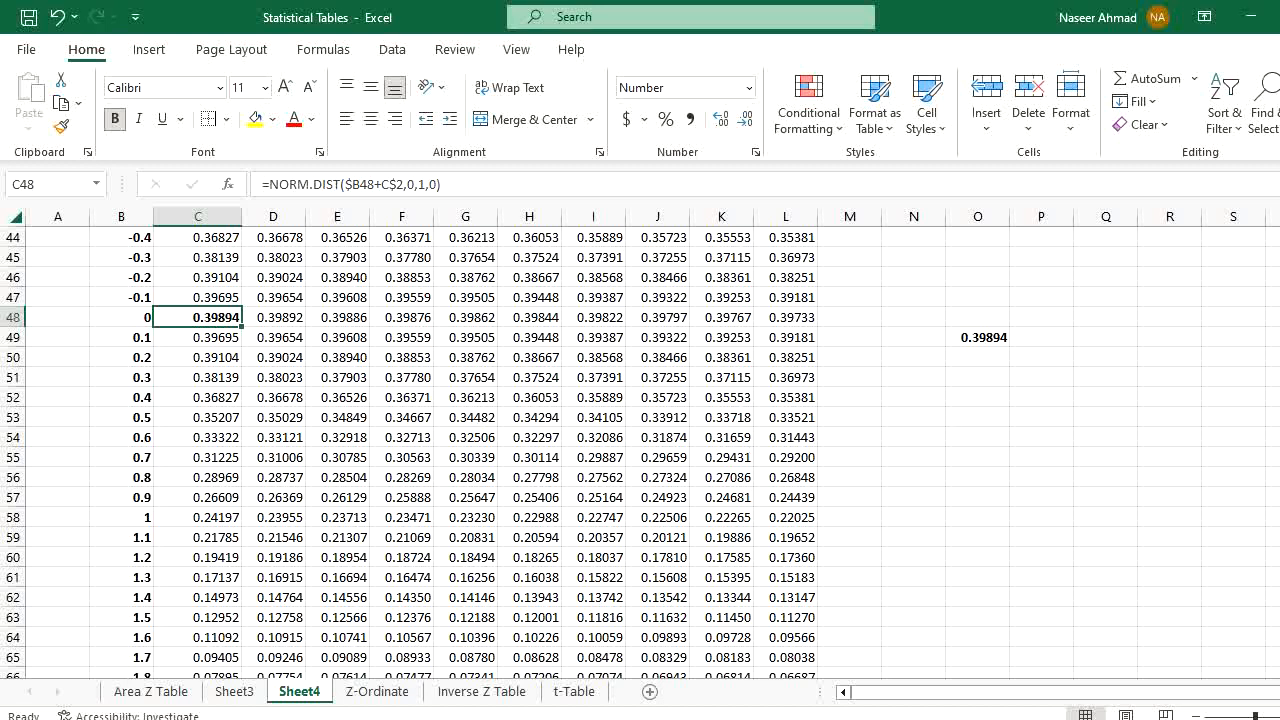
pyautogui.scroll(14, 640, 450)
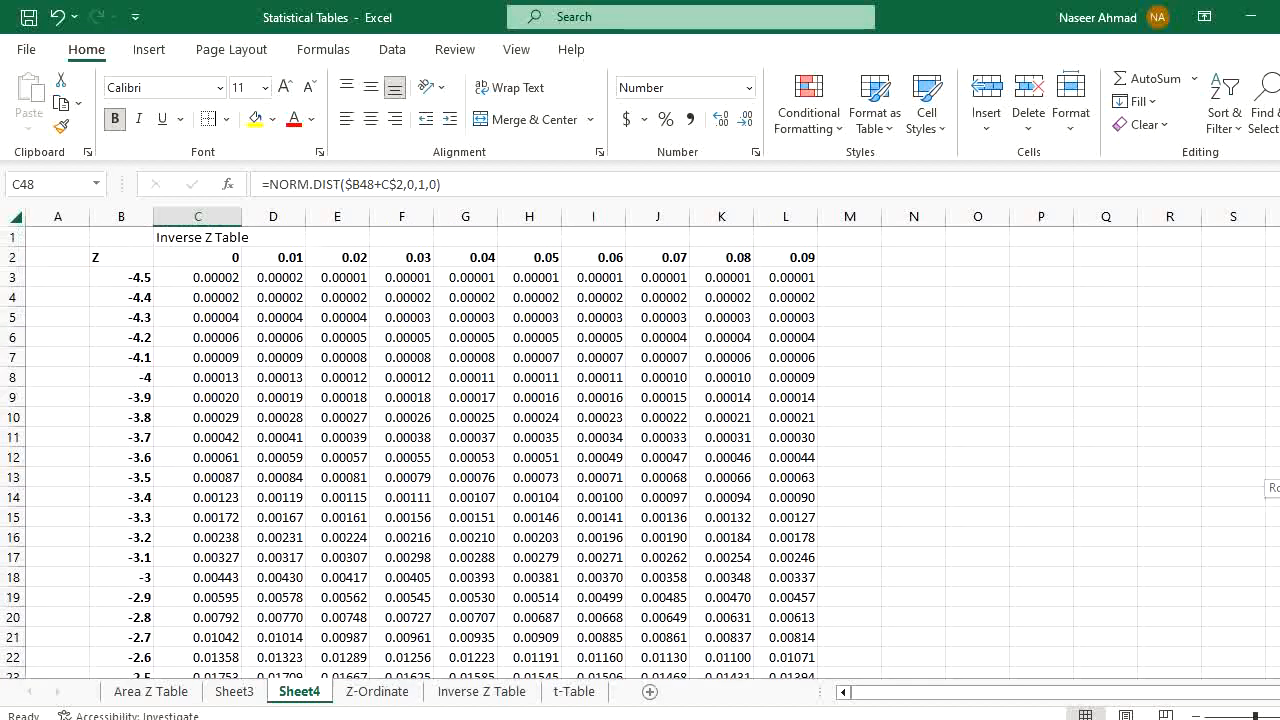
pyautogui.click(805, 277)
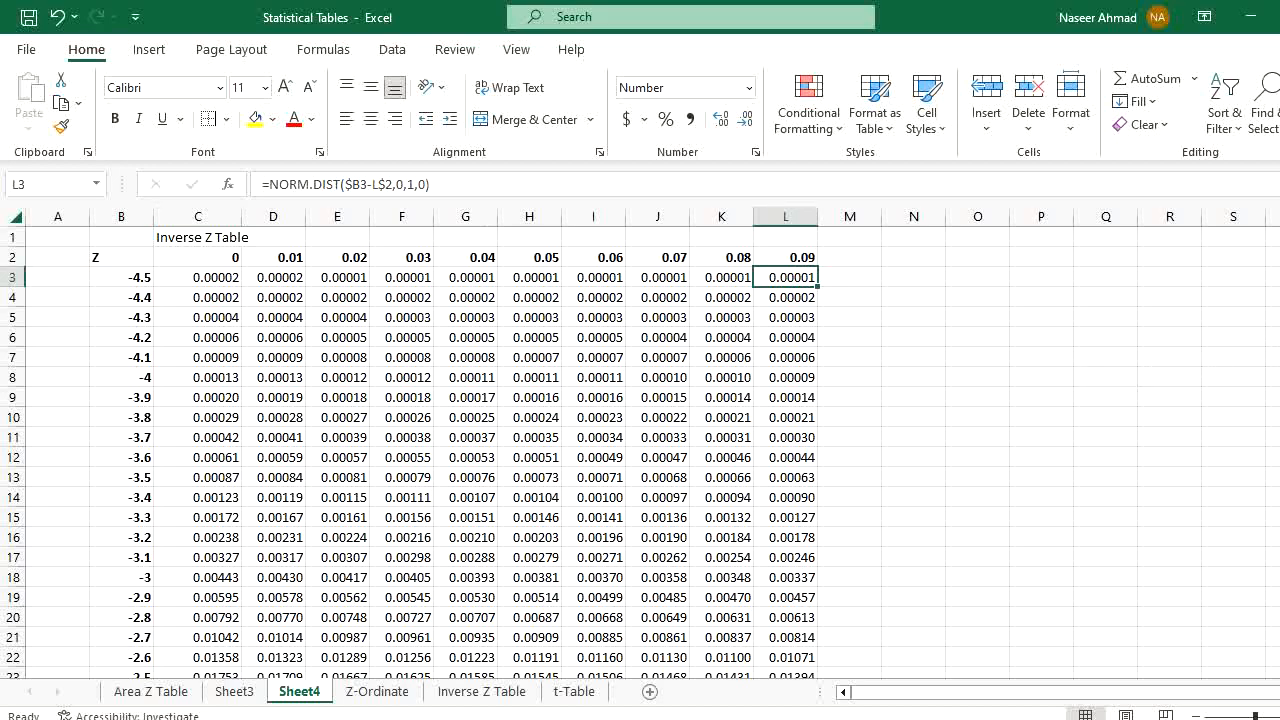
pyautogui.scroll(-20, 640, 450)
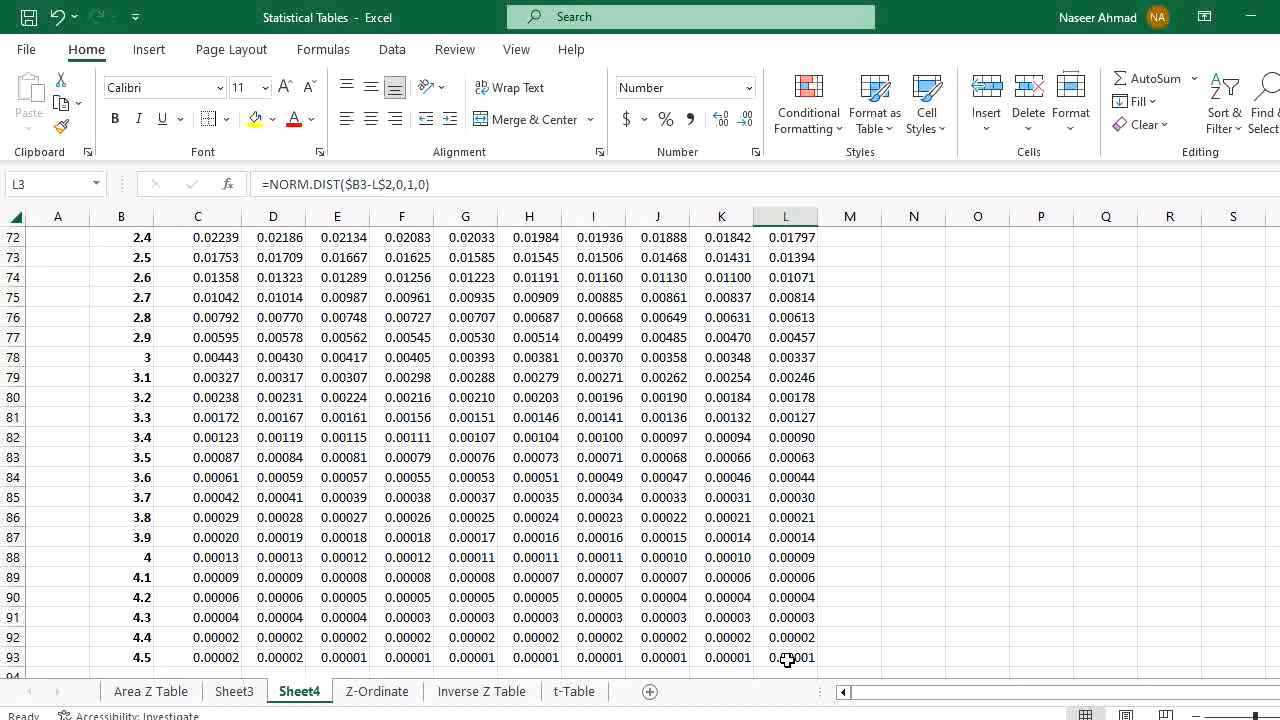
pyautogui.click(787, 658)
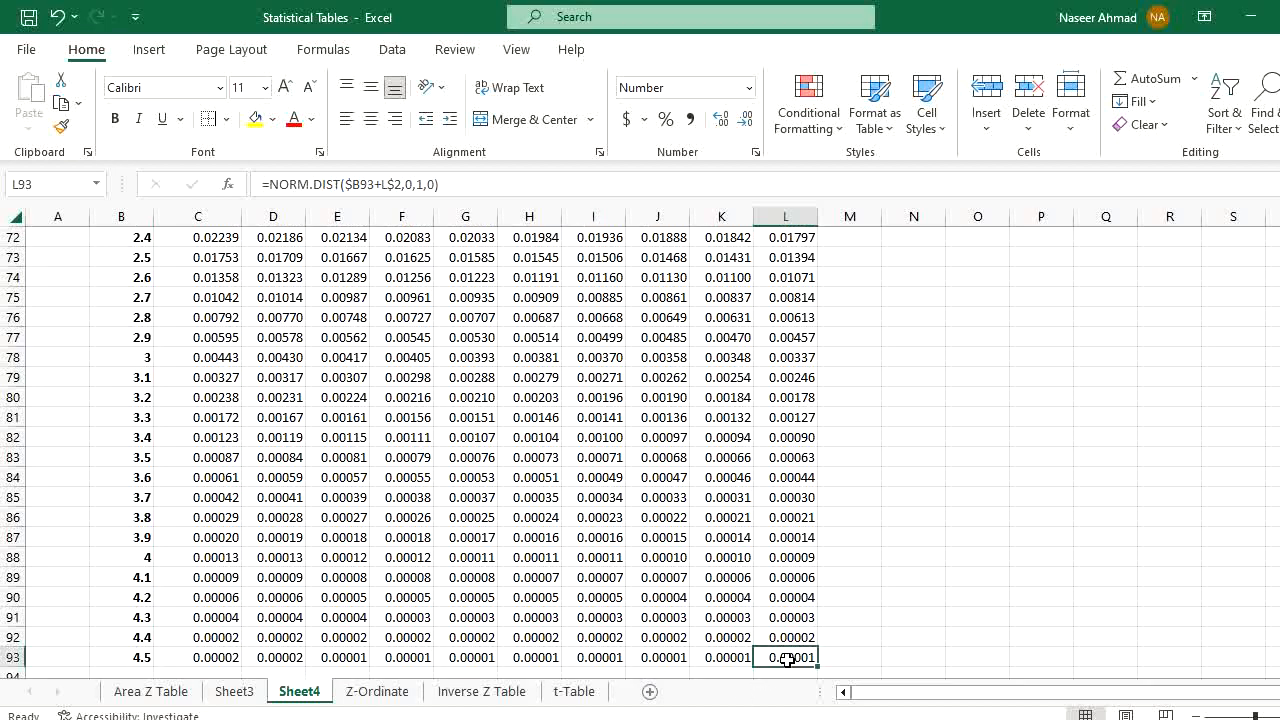
pyautogui.moveTo(787, 658); pyautogui.dragTo(811, 331)
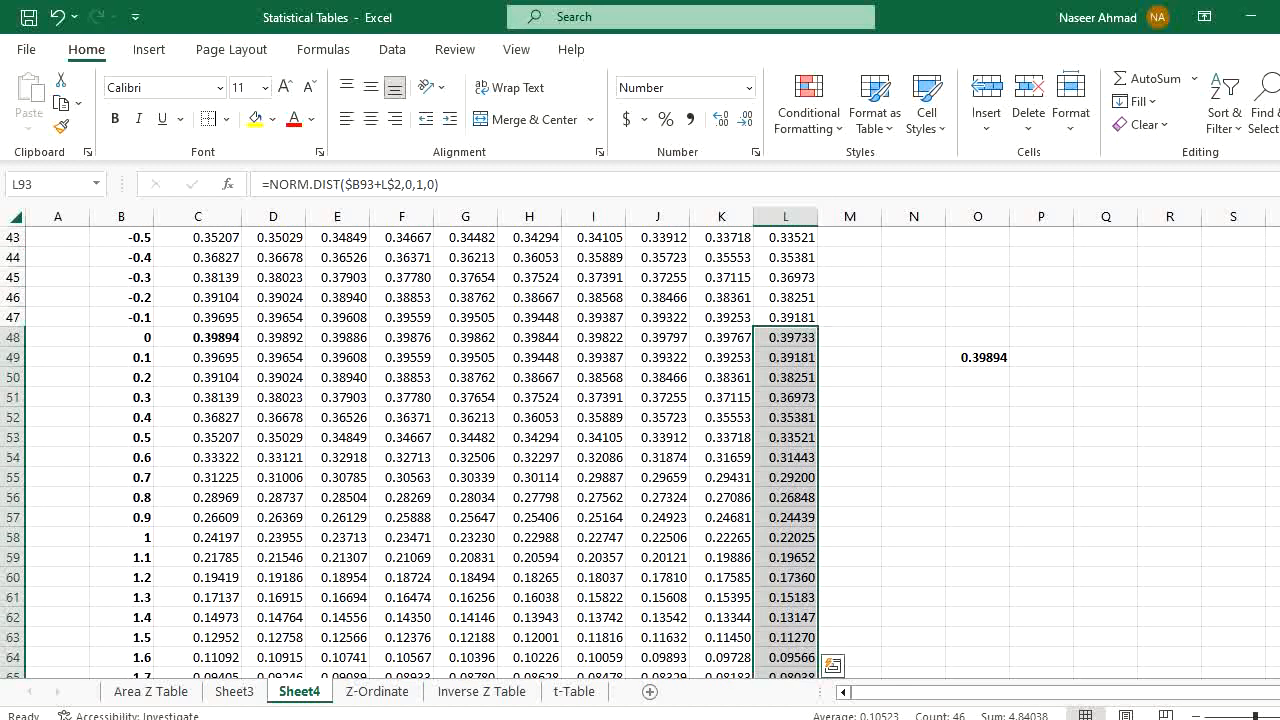
pyautogui.moveTo(1279, 471); pyautogui.dragTo(1279, 290)
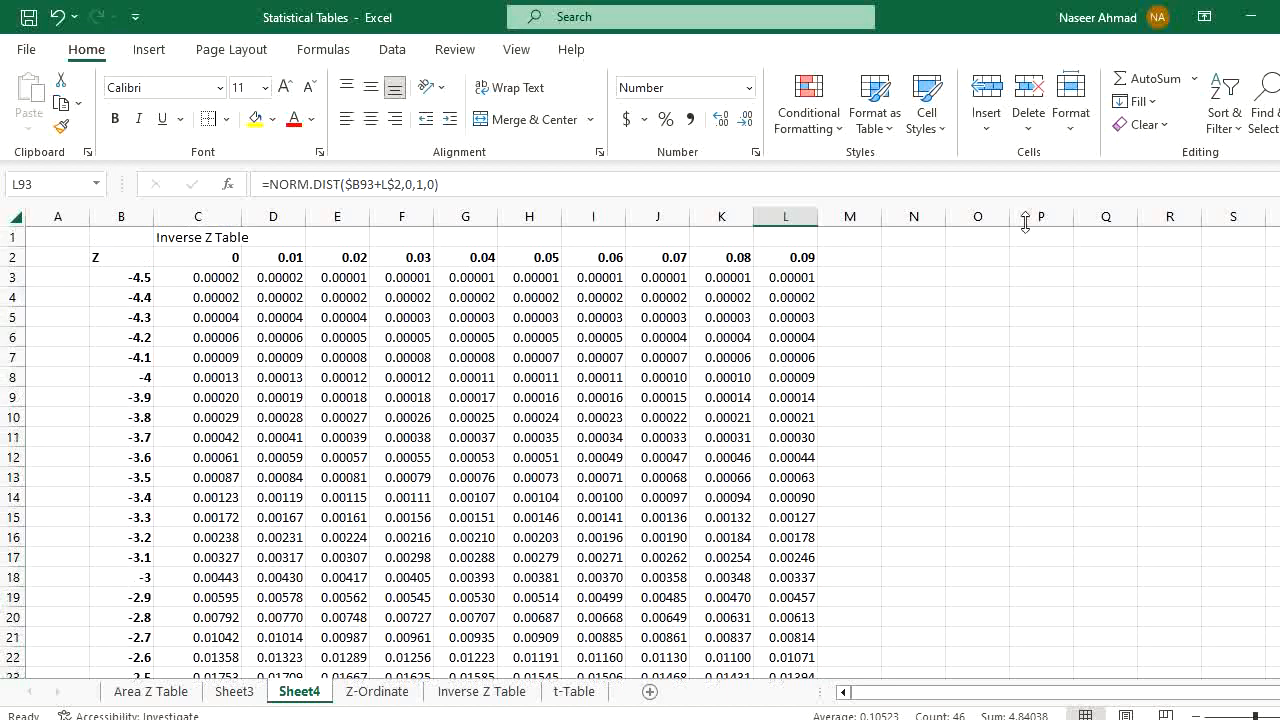
pyautogui.click(795, 277)
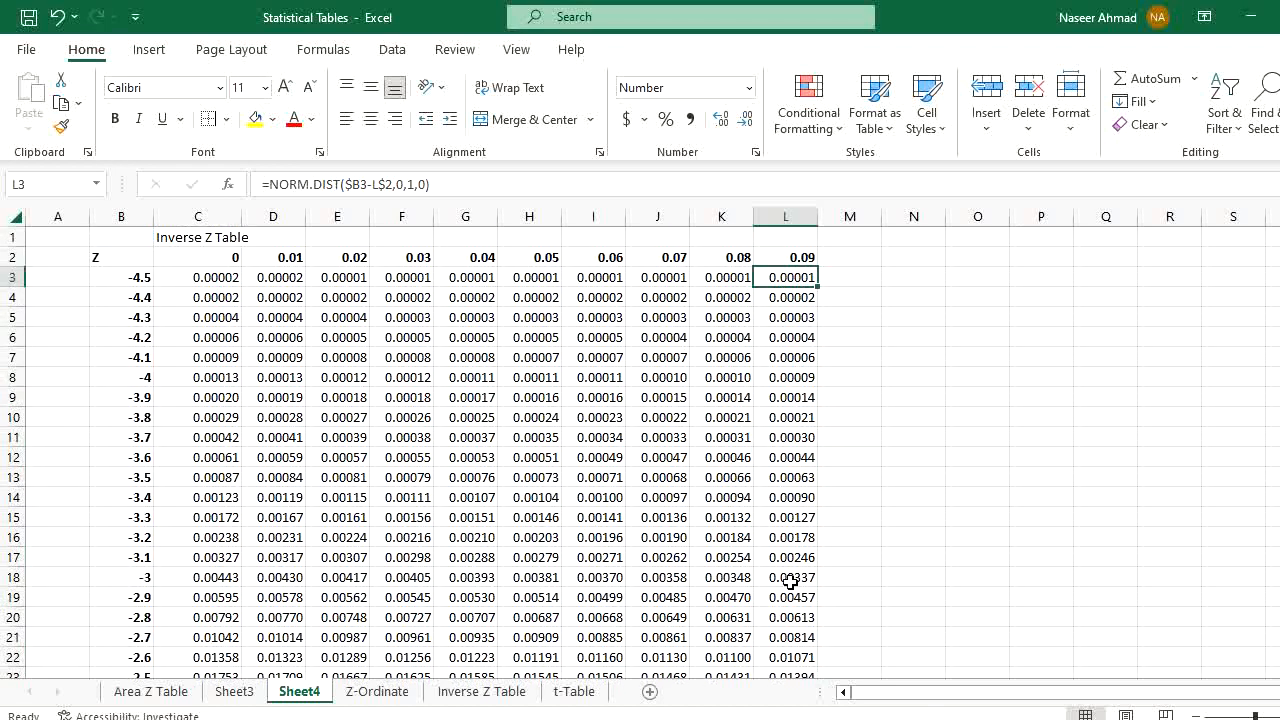
pyautogui.moveTo(787, 278); pyautogui.dragTo(797, 569)
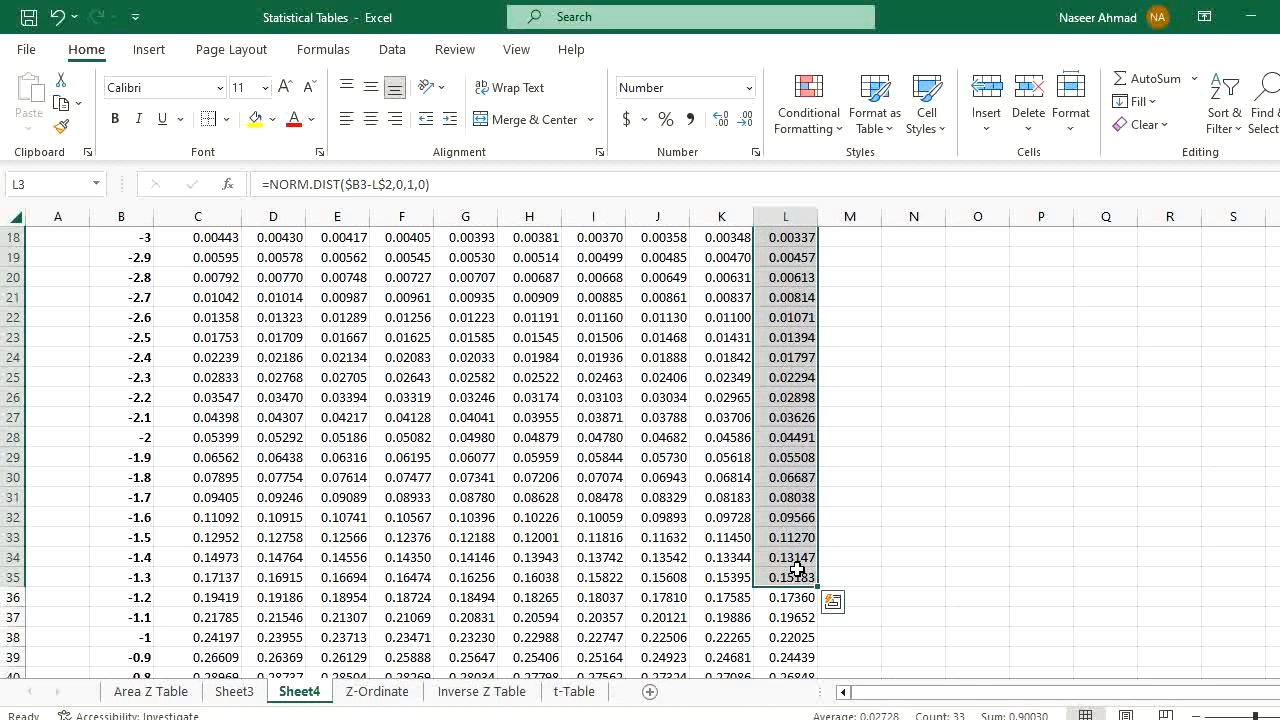
pyautogui.click(1030, 476)
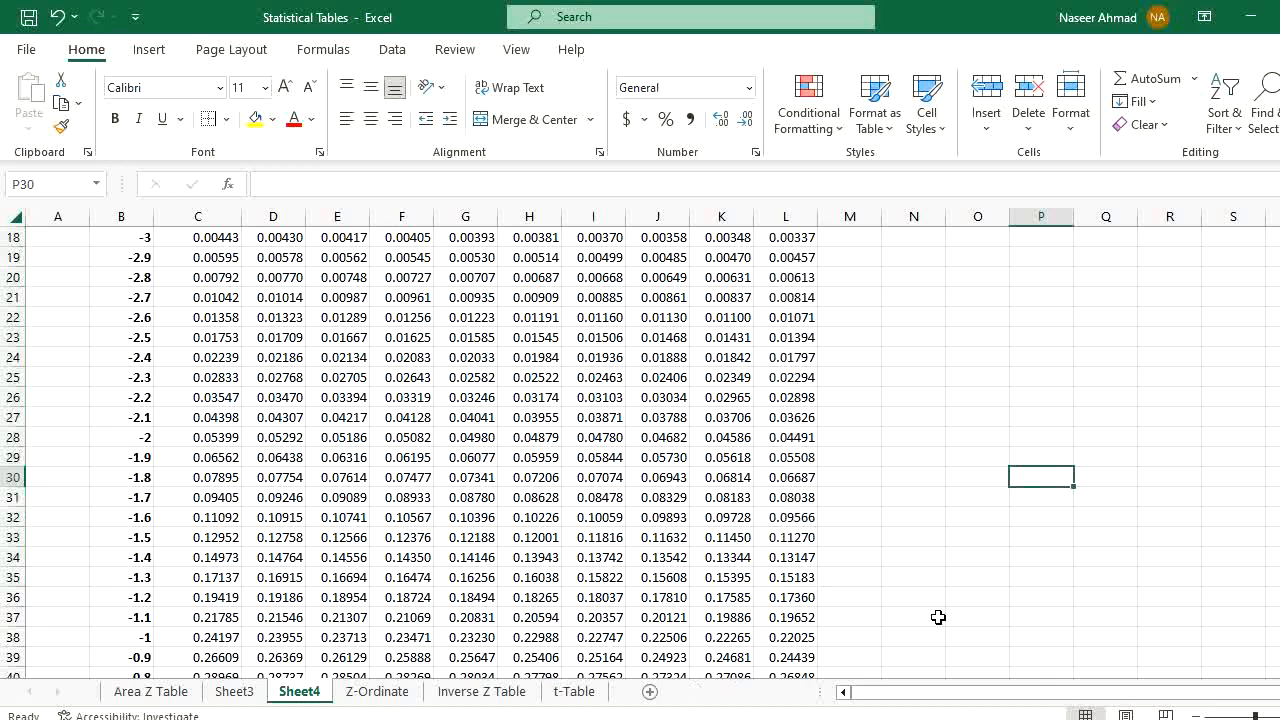
pyautogui.click(1148, 426)
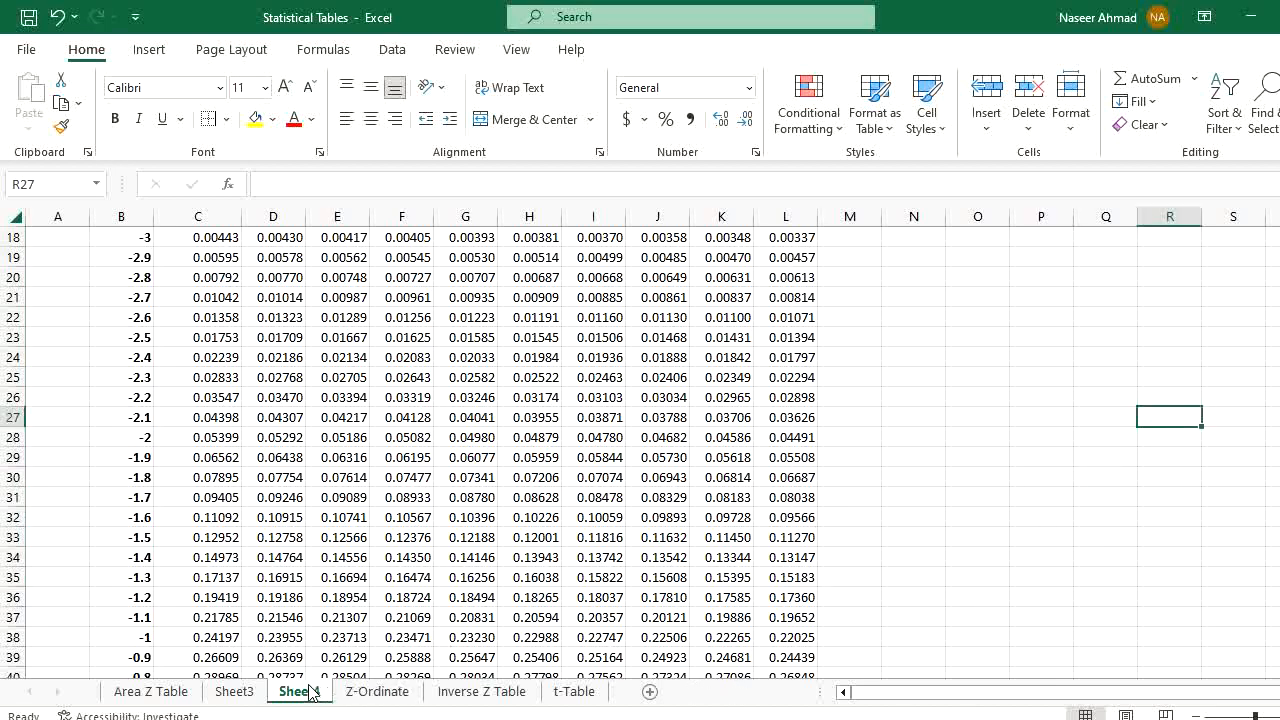
# - Open the Z-Ordinate sheet and examine its normal curve picture and the f(Z) density formula
pyautogui.click(376, 695)
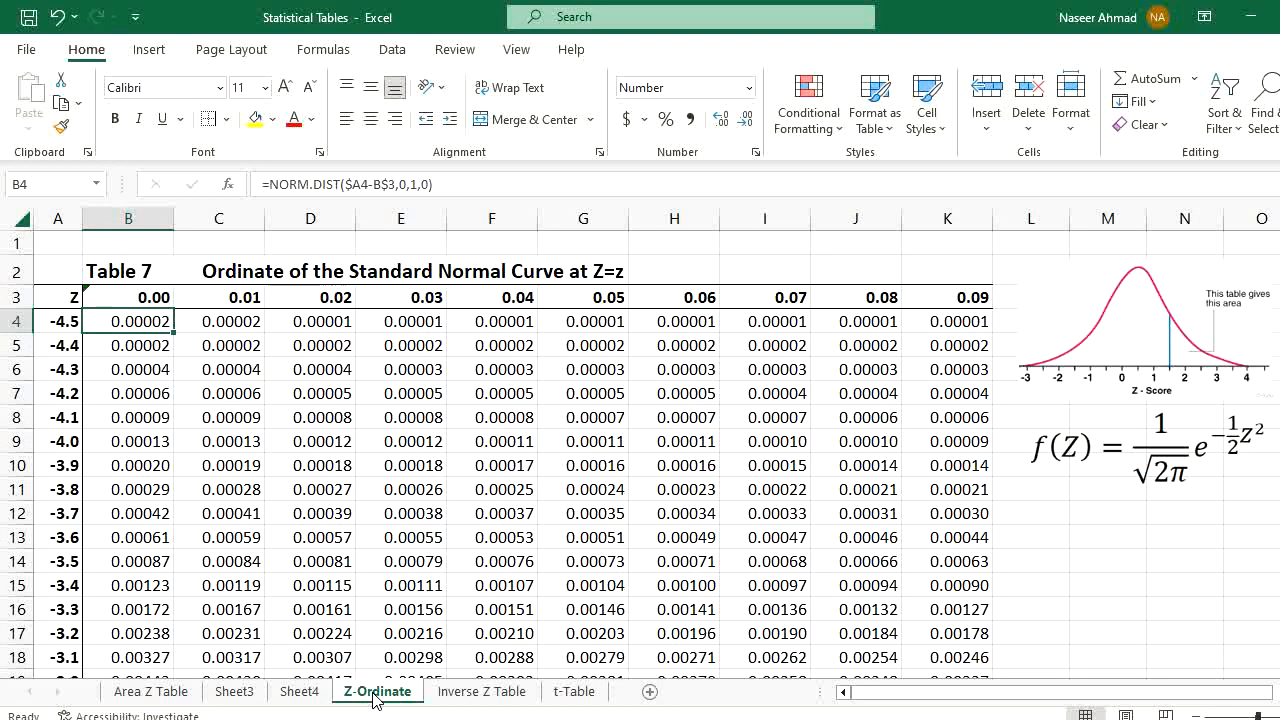
pyautogui.click(1096, 558)
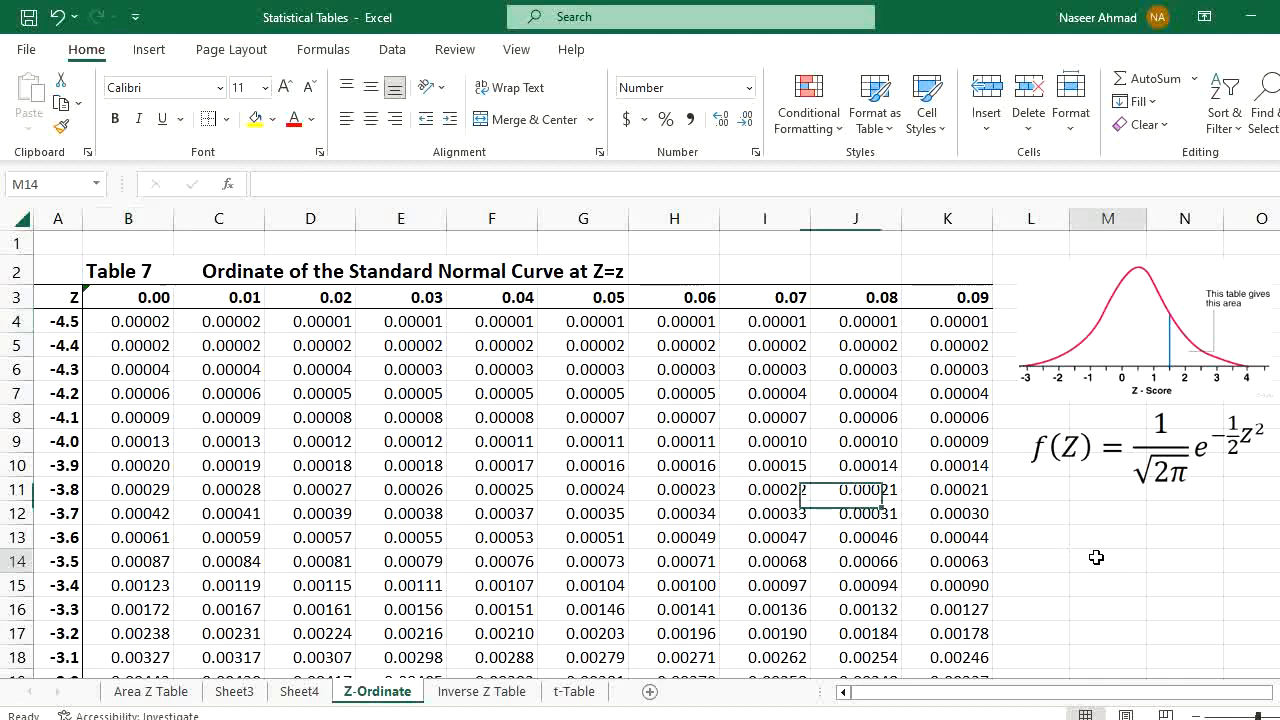
pyautogui.click(1169, 356)
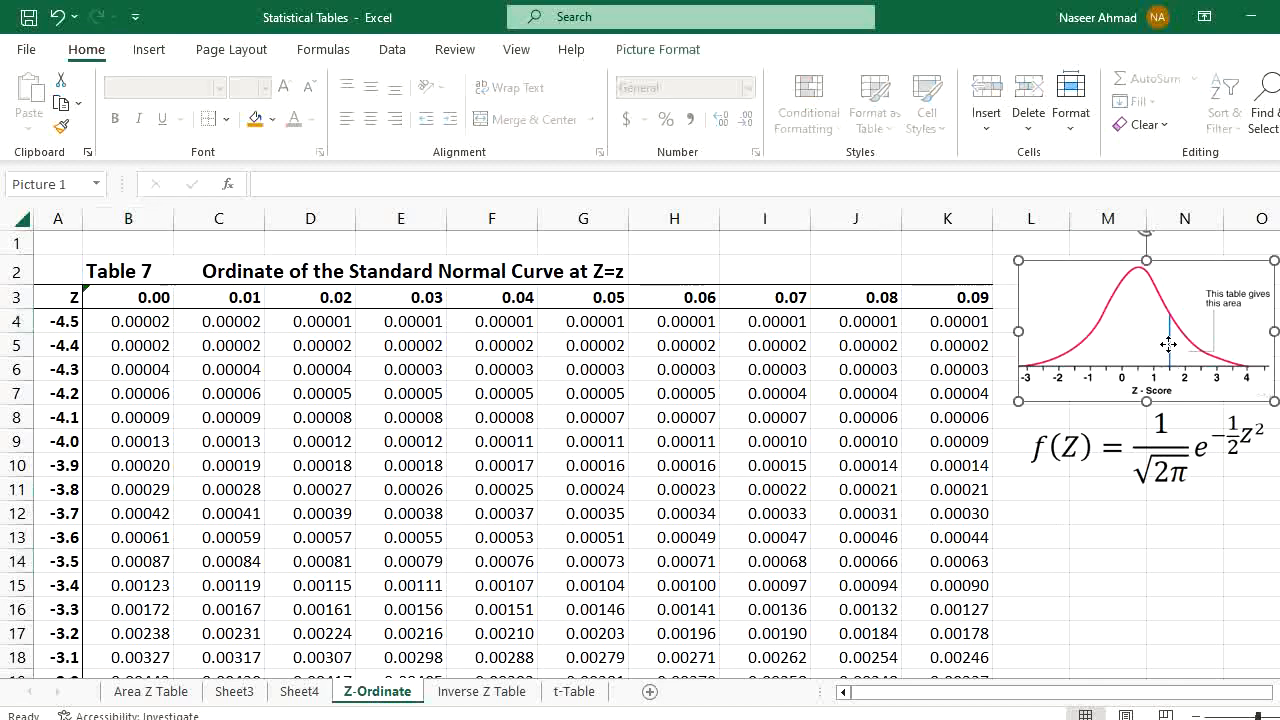
pyautogui.click(1082, 463)
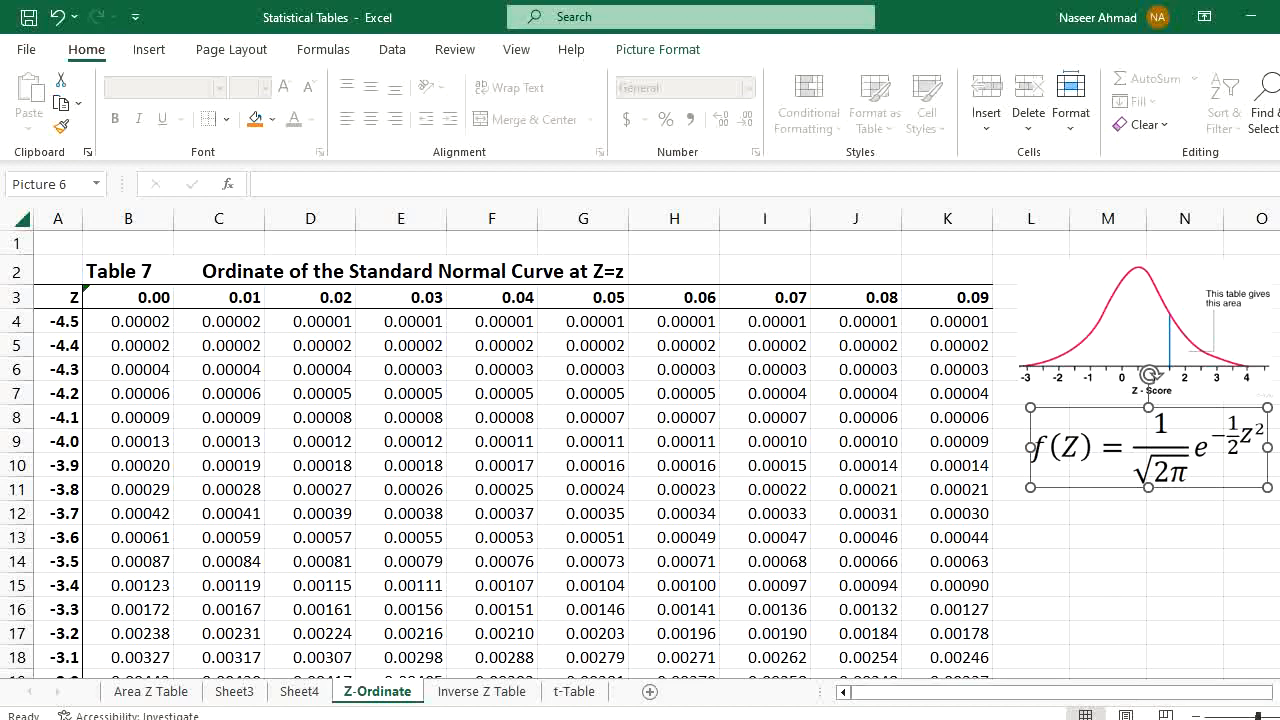
pyautogui.click(1141, 719)
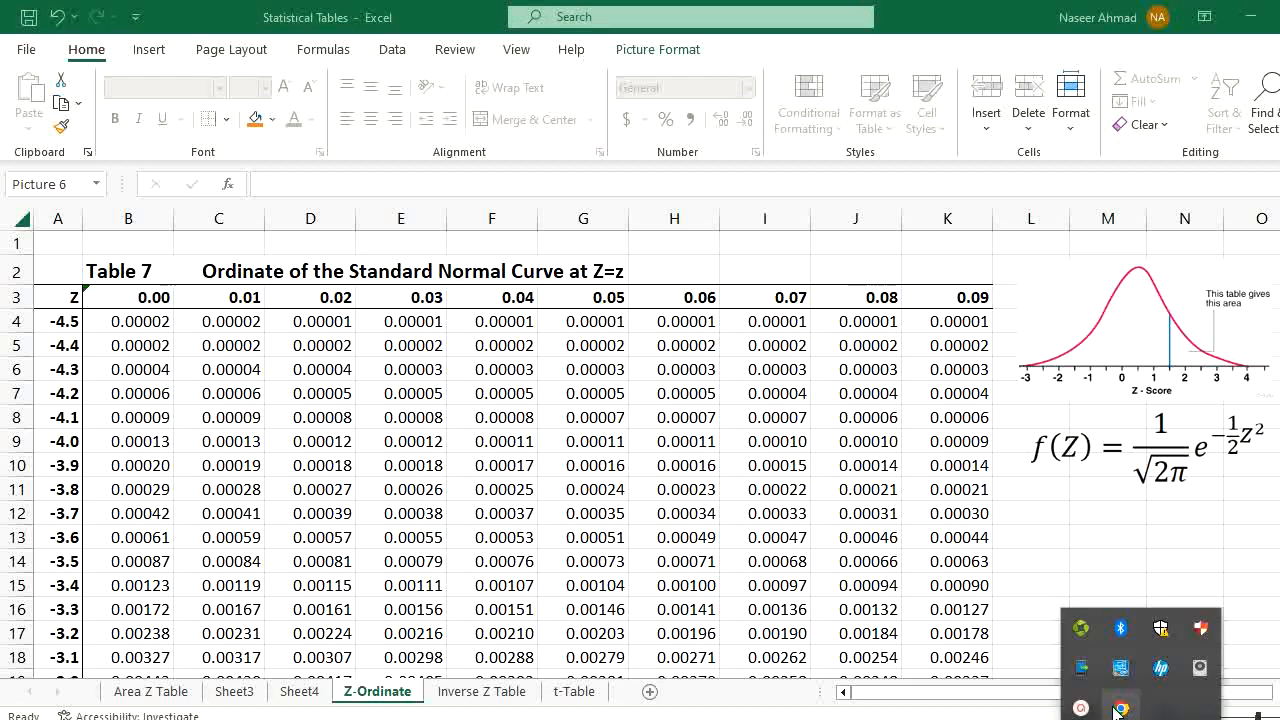
pyautogui.click(1083, 707)
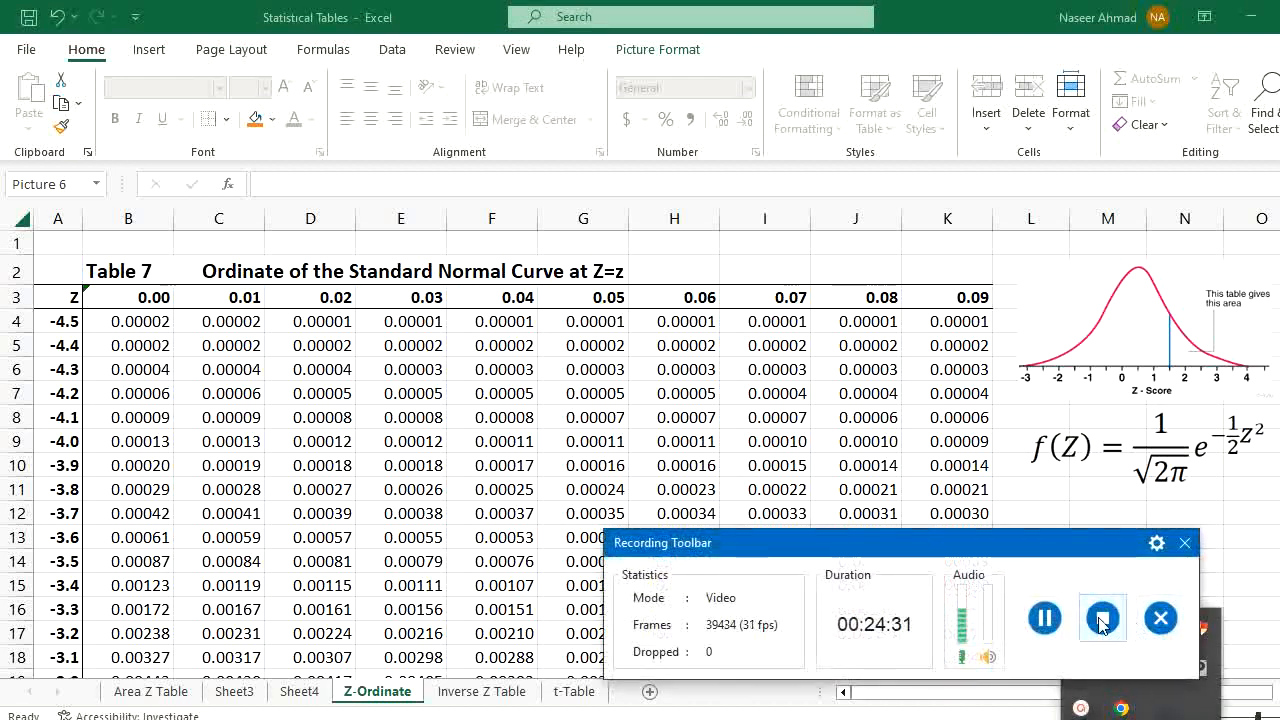
pyautogui.click(1045, 618)
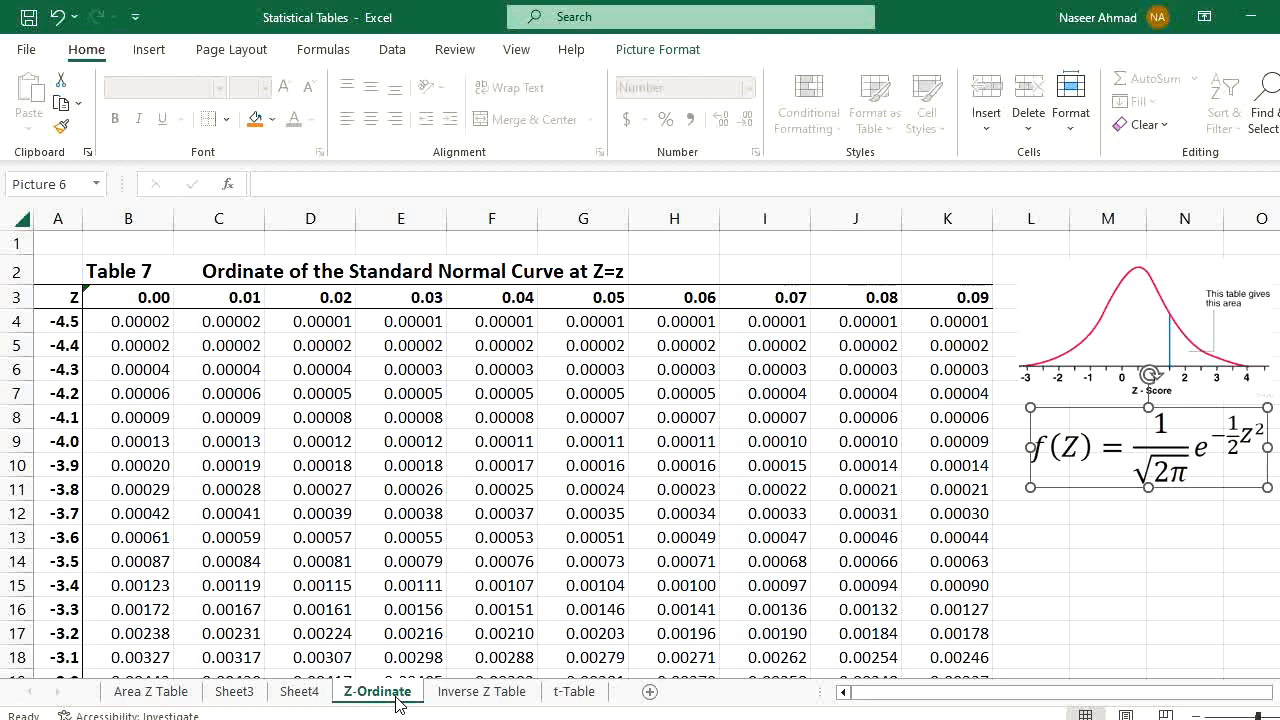
# - Open the Inverse Z Table sheet and examine its title and the full block of values down to the p = 0.99 row
pyautogui.click(494, 703)
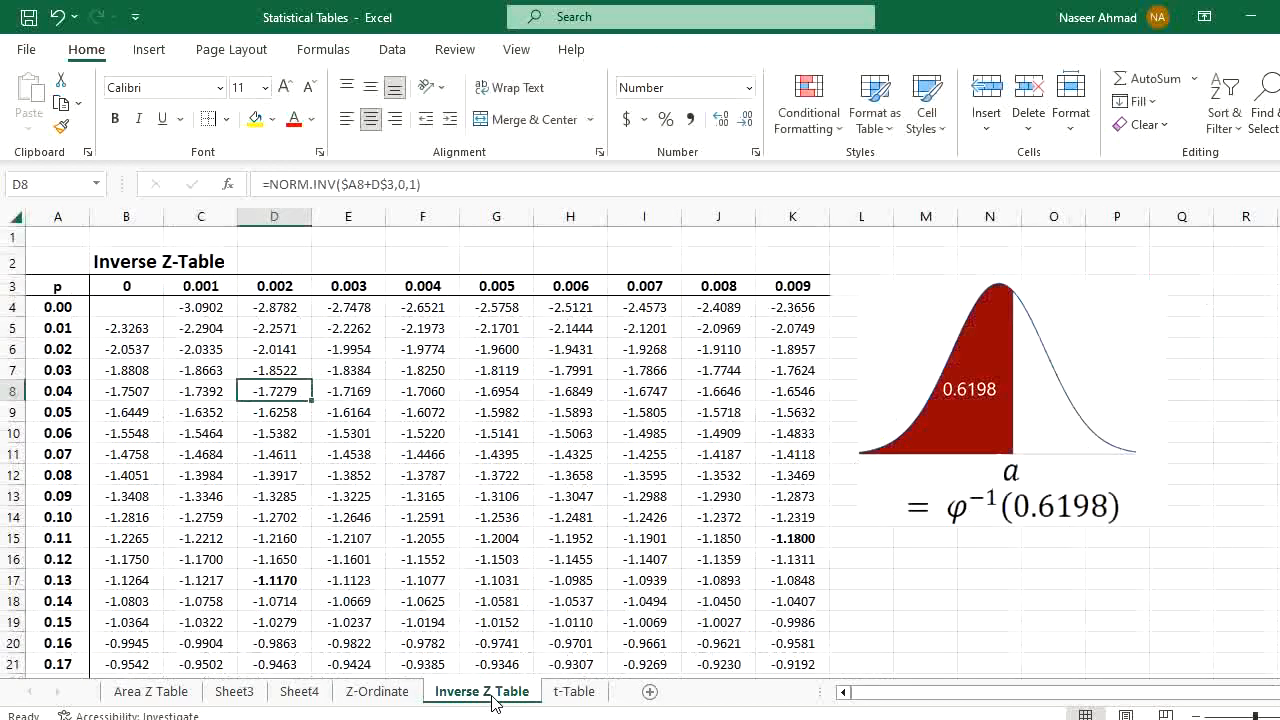
pyautogui.click(181, 325)
pyautogui.click(150, 258)
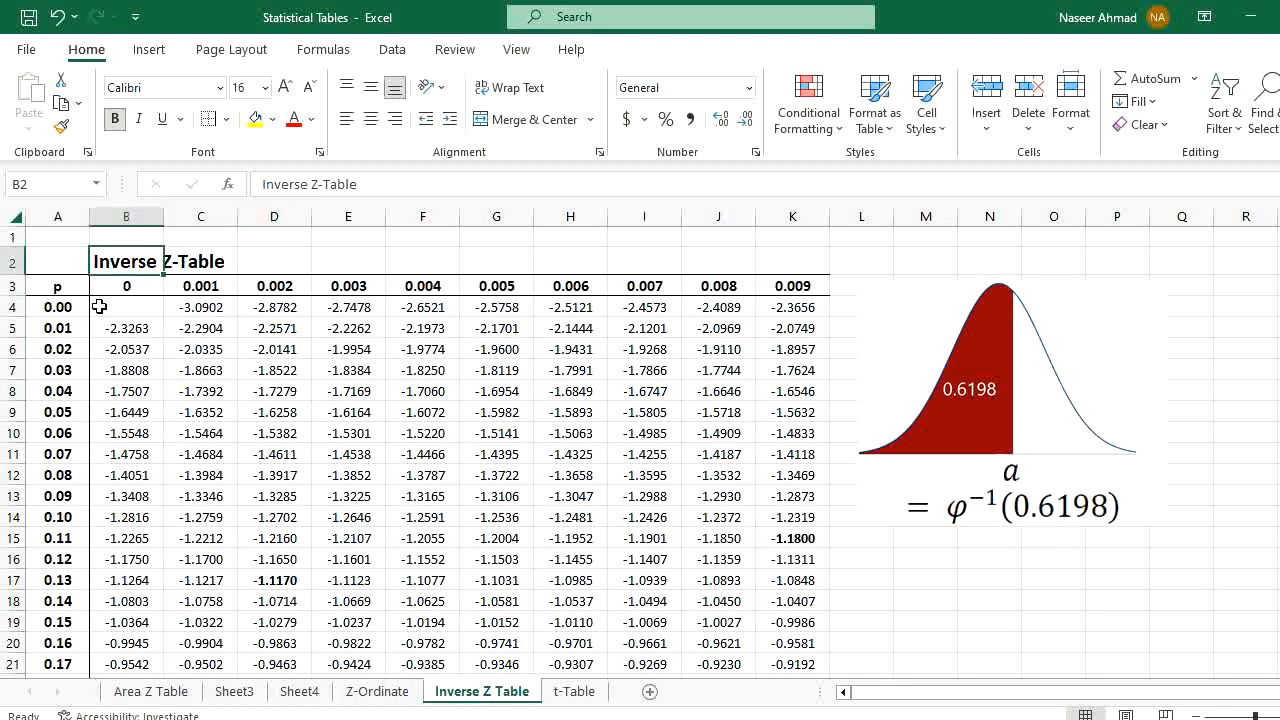
pyautogui.moveTo(111, 313); pyautogui.dragTo(803, 663)
pyautogui.hotkey('ctrl', 'shift', 'Down')
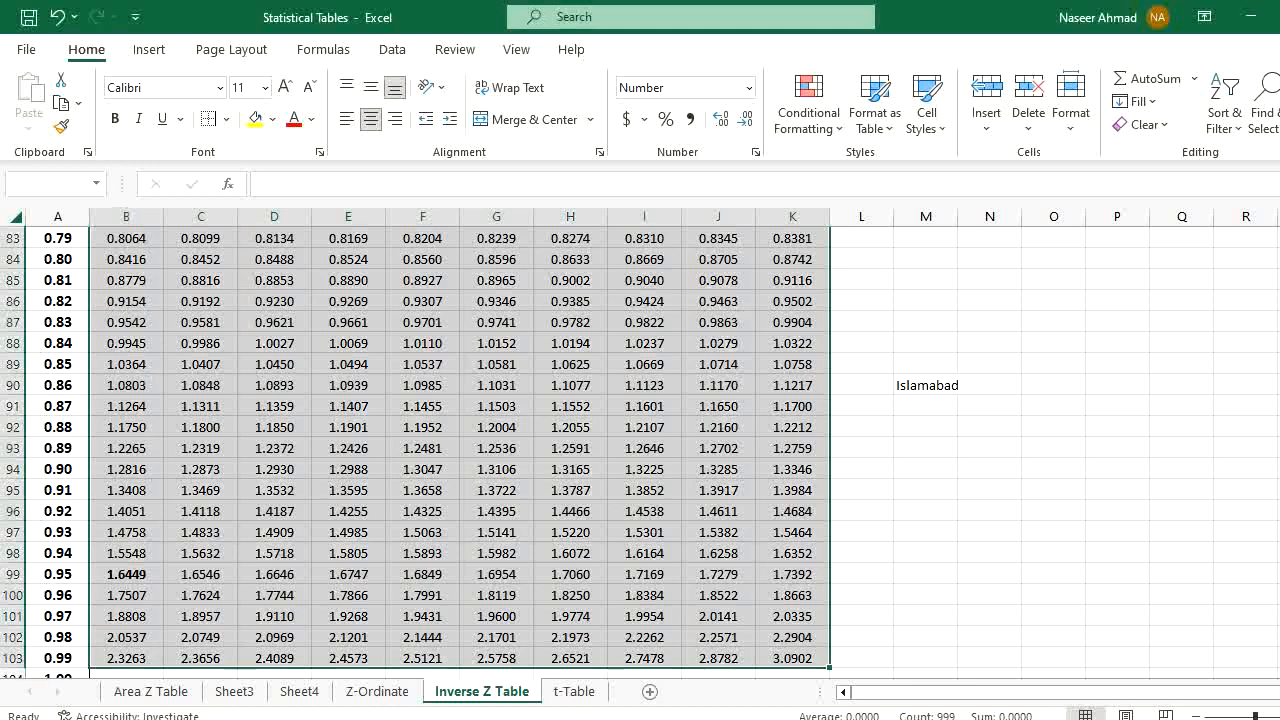
# - Clear the range selection and review the inverse Z values from the p = 0.99 row back up to the first rows
pyautogui.click(1102, 420)
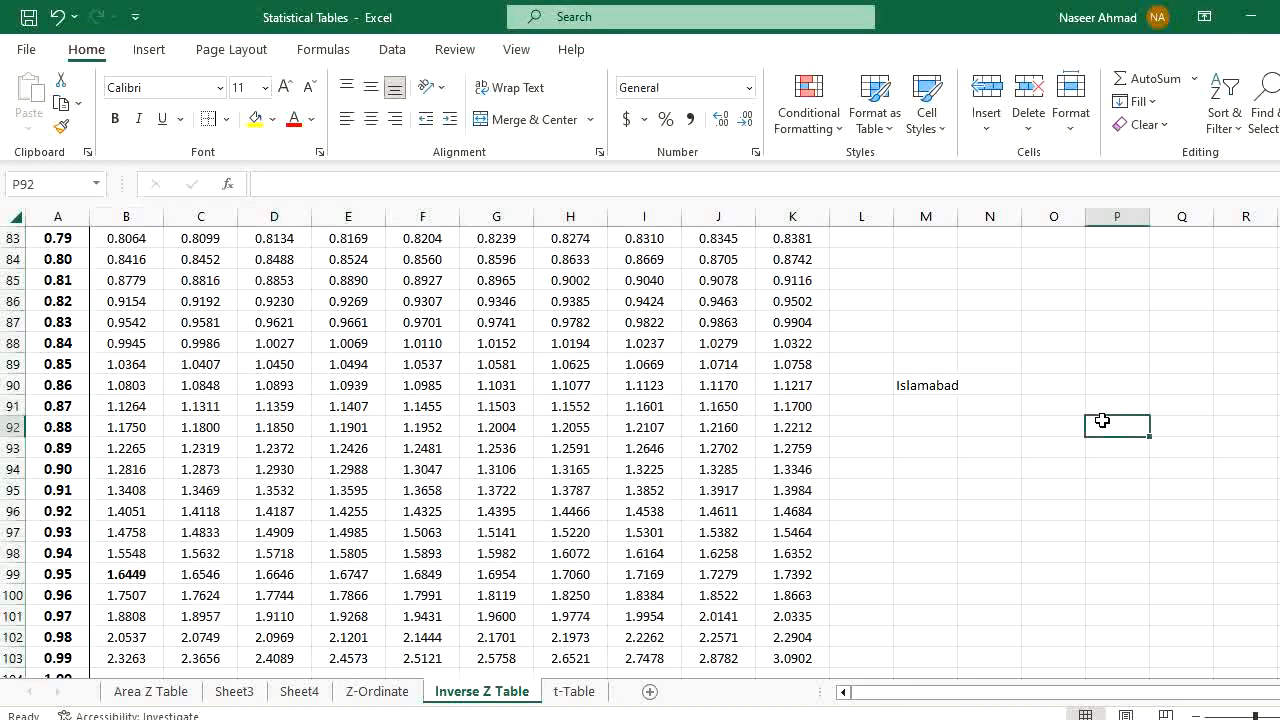
pyautogui.press('Up')
pyautogui.press('Up')
pyautogui.press('Up')
pyautogui.press('Up')
pyautogui.press('Up')
pyautogui.press('Up')
pyautogui.press('Up')
pyautogui.press('Up')
pyautogui.press('Up')
pyautogui.press('Up')
pyautogui.press('Up')
pyautogui.press('Up')
pyautogui.press('Up')
pyautogui.press('Up')
pyautogui.press('Up')
pyautogui.press('Up')
pyautogui.press('Up')
pyautogui.press('Up')
pyautogui.press('Up')
pyautogui.press('Up')
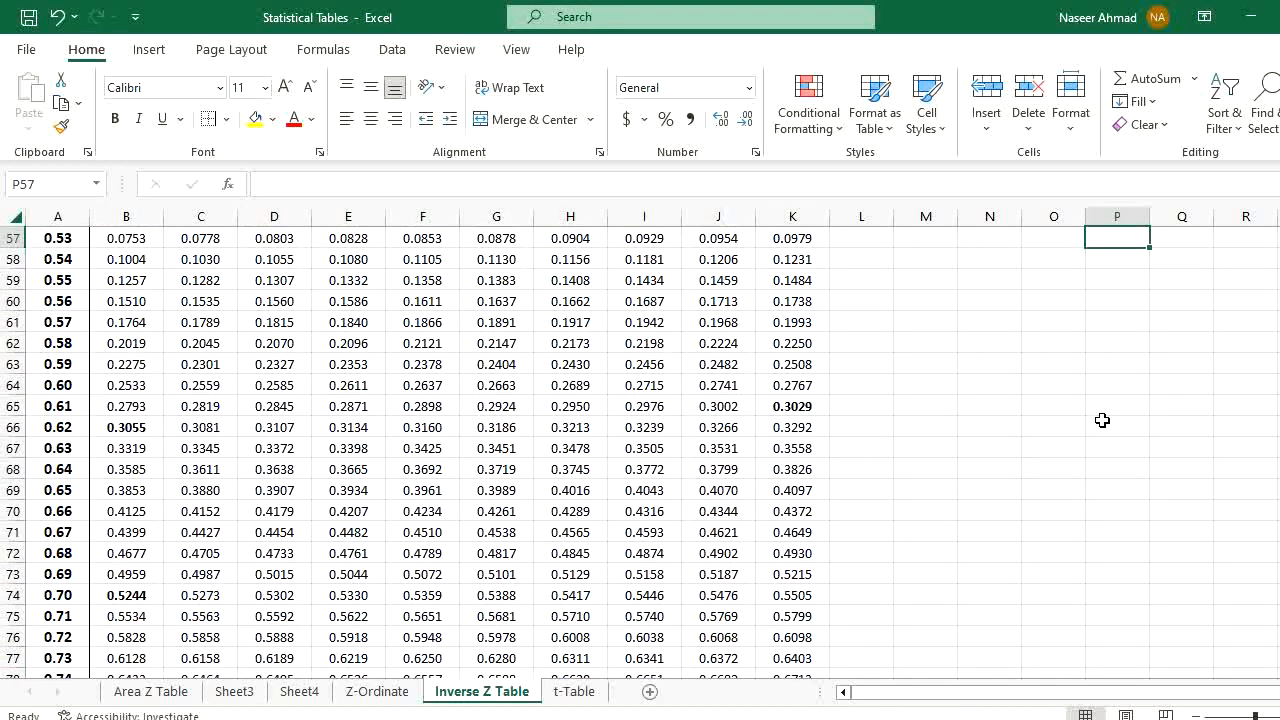
pyautogui.press('Up')
pyautogui.press('Up')
pyautogui.press('Up')
pyautogui.press('Up')
pyautogui.press('Up')
pyautogui.press('Up')
pyautogui.press('Up')
pyautogui.press('Up')
pyautogui.press('Up')
pyautogui.press('Up')
pyautogui.press('Up')
pyautogui.press('Up')
pyautogui.press('Up')
pyautogui.press('Up')
pyautogui.press('Up')
pyautogui.press('Up')
pyautogui.press('Up')
pyautogui.press('Up')
pyautogui.press('Up')
pyautogui.press('Up')
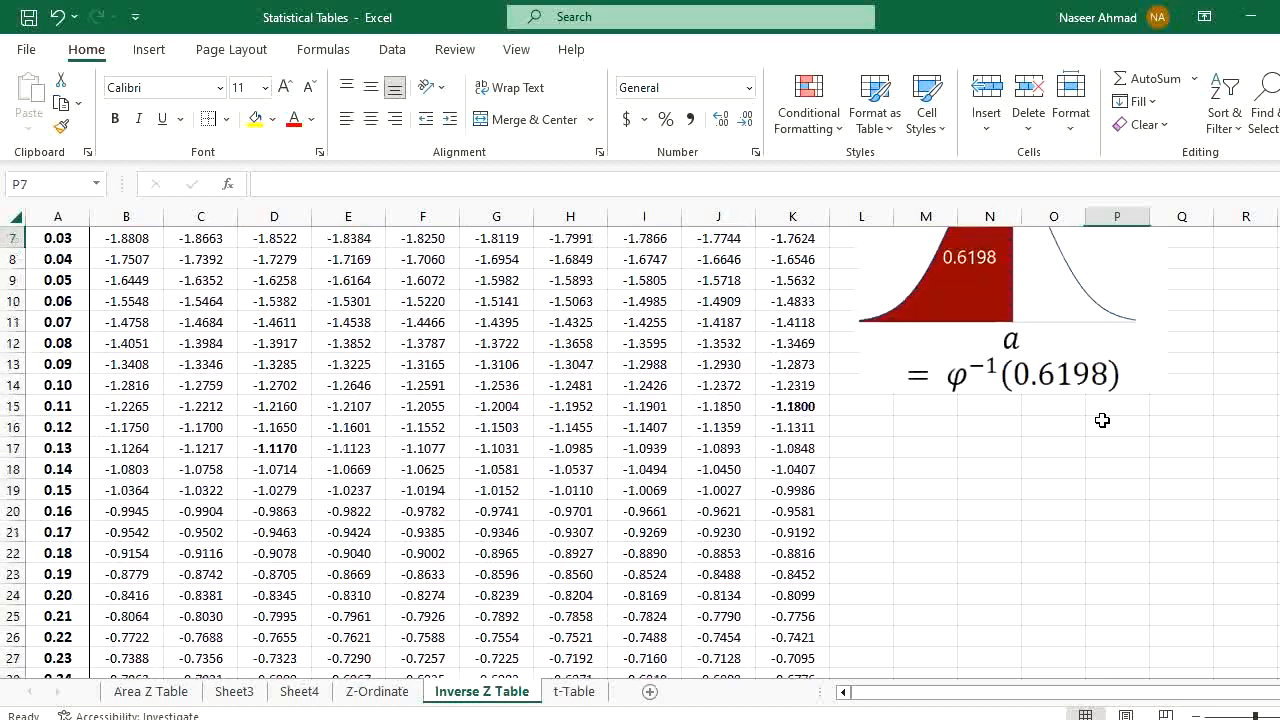
# - Return to the inverse Z table's first rows and examine the header row 3 and the NORM.INV formulas in E7, C6 and B8
pyautogui.press('Up')
pyautogui.press('Up')
pyautogui.press('Up')
pyautogui.press('Up')
pyautogui.press('Up')
pyautogui.press('Up')
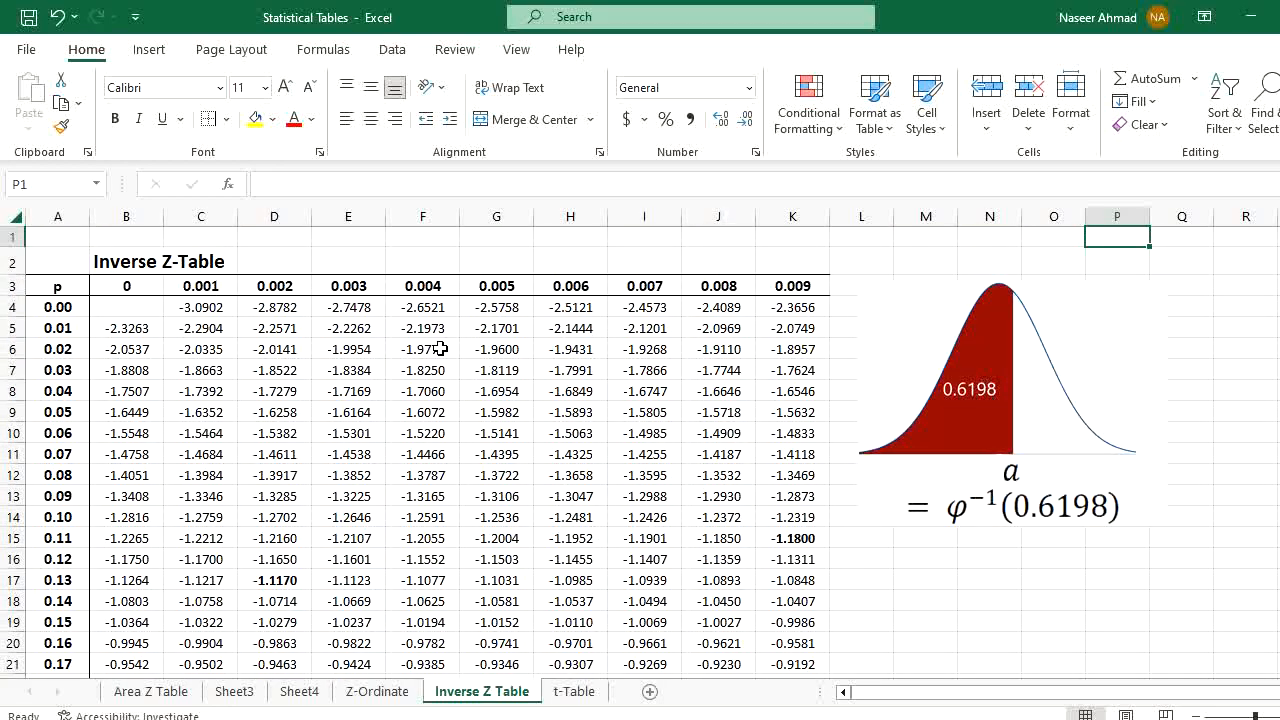
pyautogui.moveTo(53, 286); pyautogui.dragTo(786, 289)
pyautogui.click(362, 366)
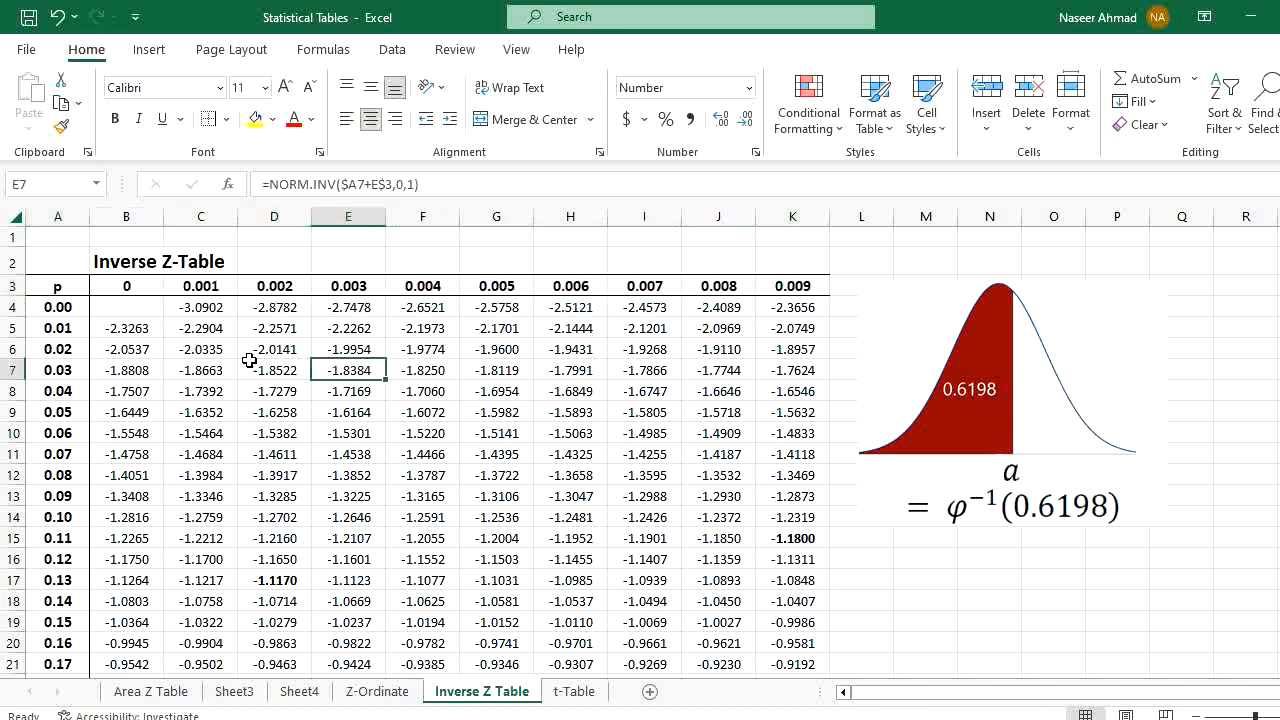
pyautogui.click(205, 346)
pyautogui.click(116, 386)
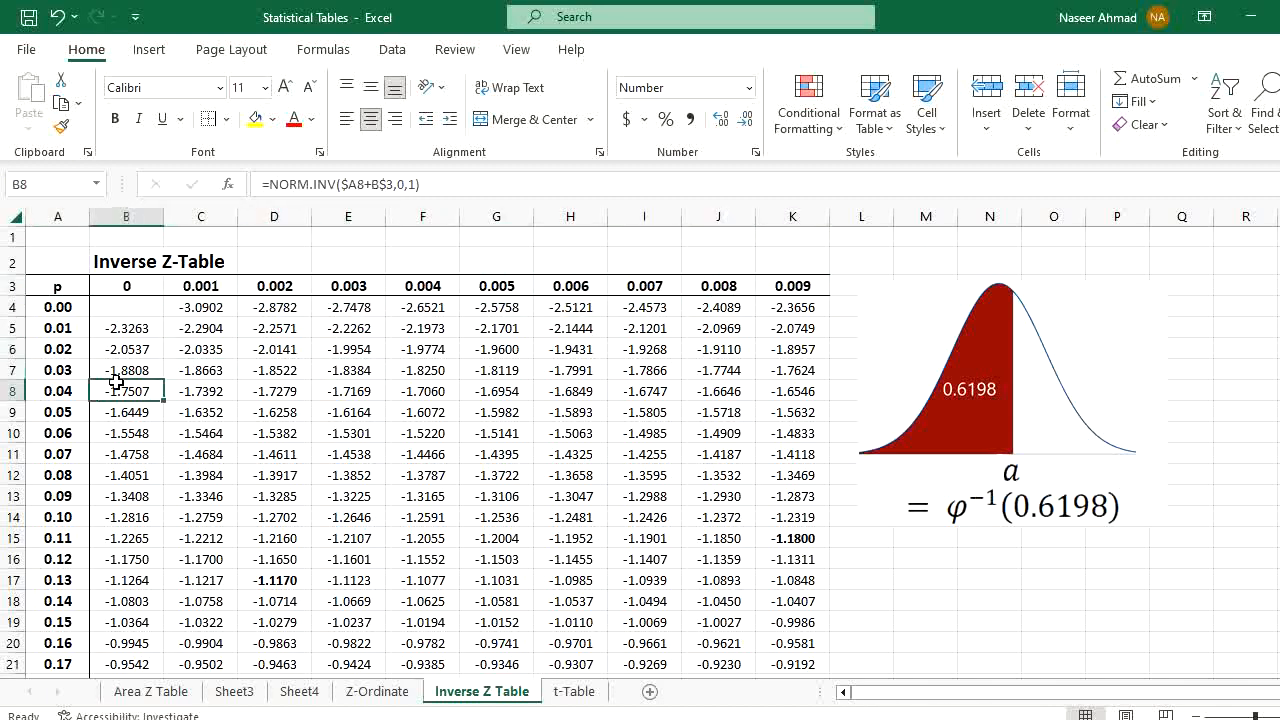
# - Examine how the row label p = 0.00 in A4 combines with the column header 0.001 in C3
pyautogui.click(56, 312)
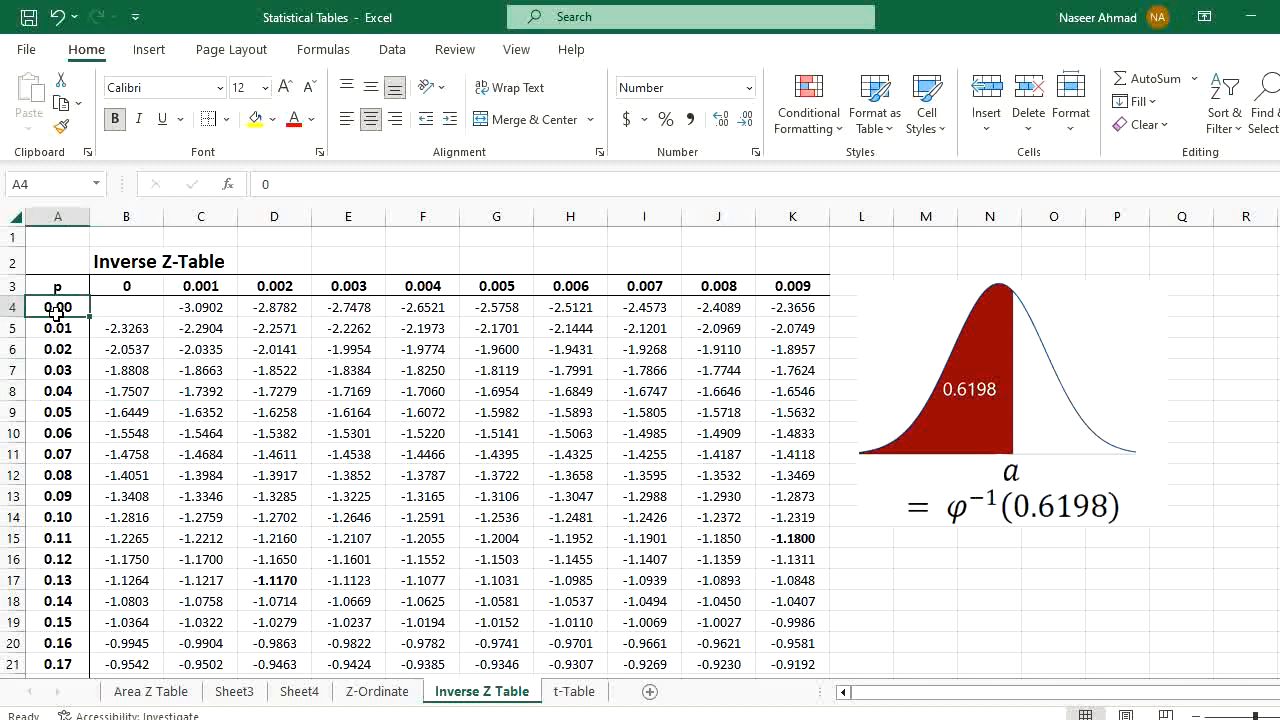
pyautogui.click(213, 288)
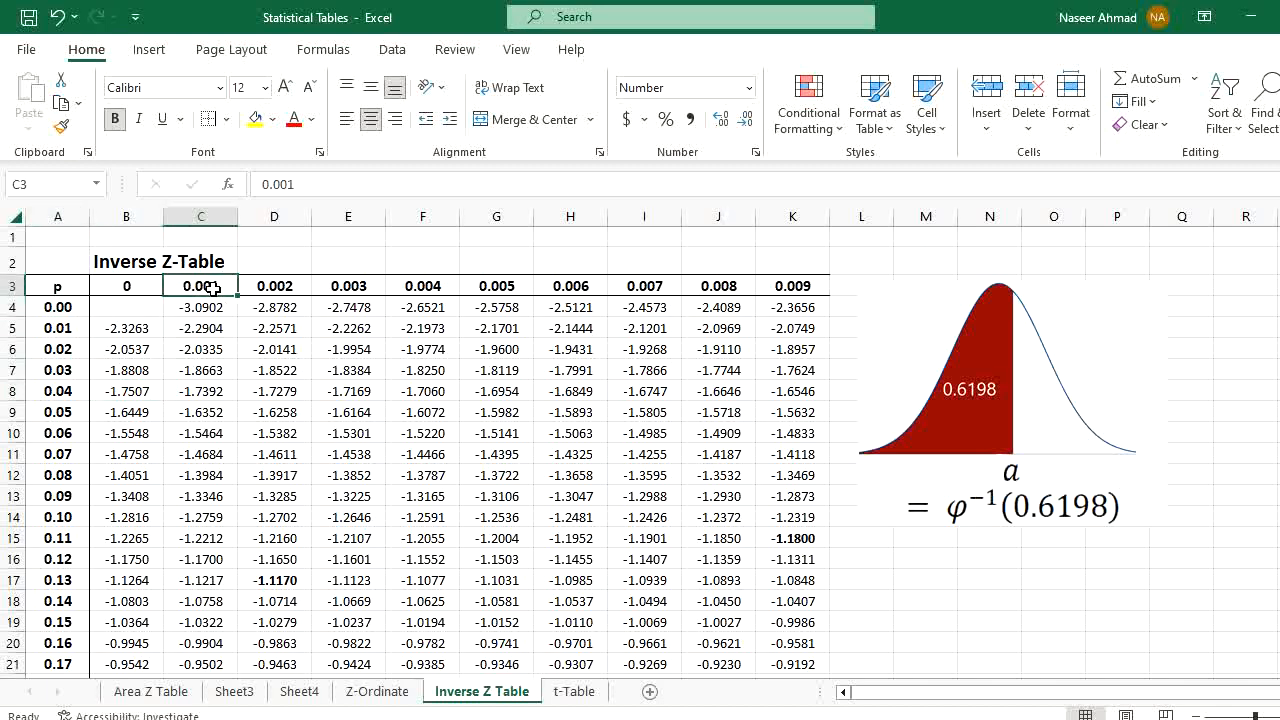
pyautogui.click(62, 312)
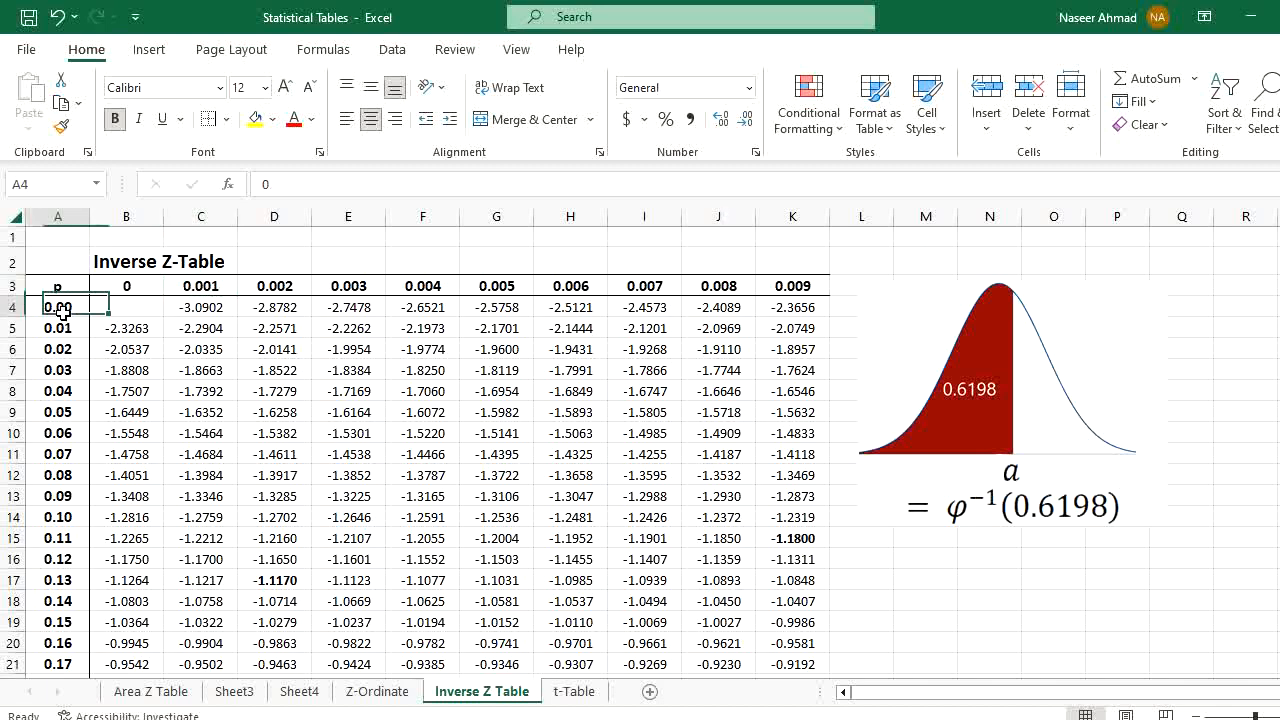
pyautogui.click(210, 287)
pyautogui.click(70, 311)
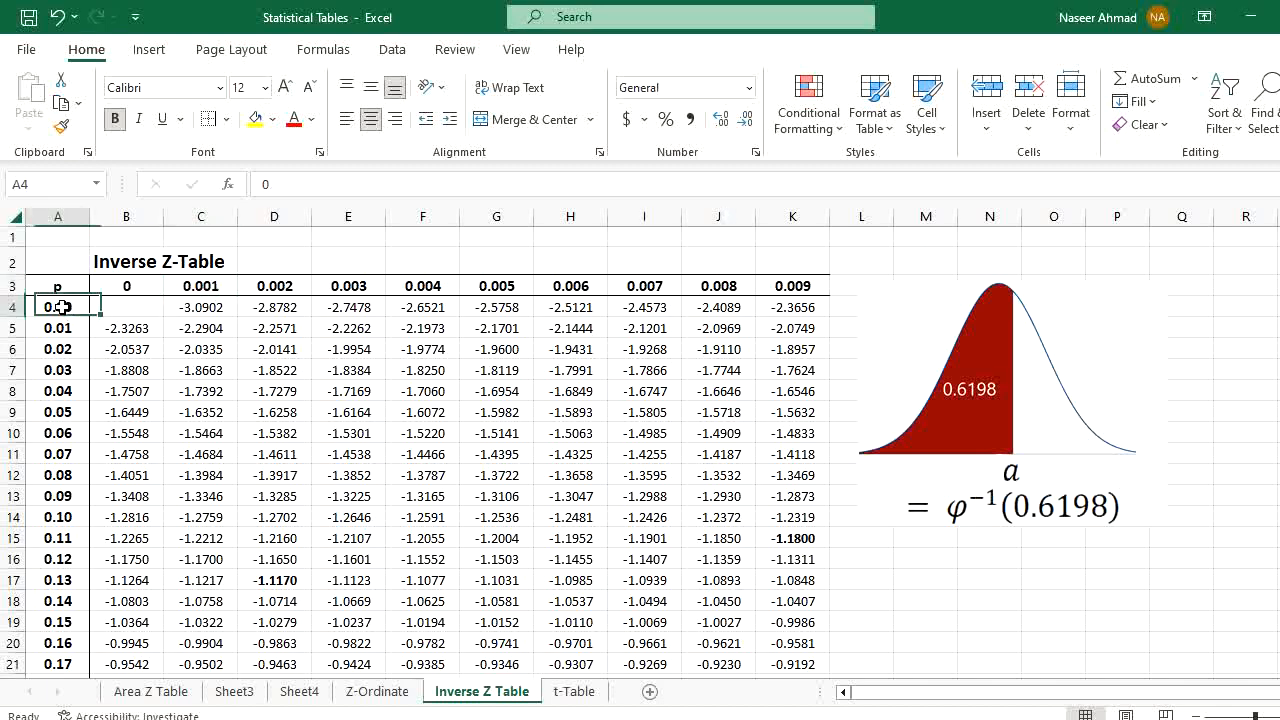
pyautogui.click(201, 287)
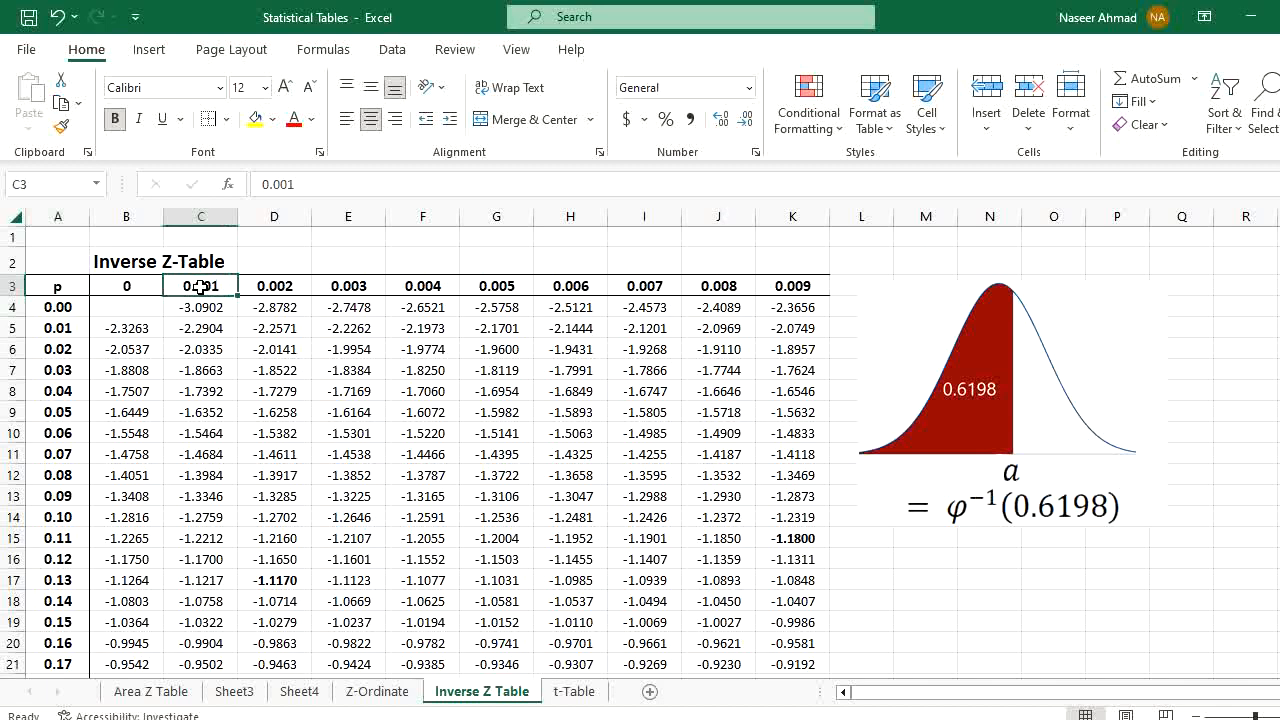
# - Examine how p = 0.05 in A9 combines with the 0.009 header in K3, and check the formulas in E10 and D9
pyautogui.click(62, 412)
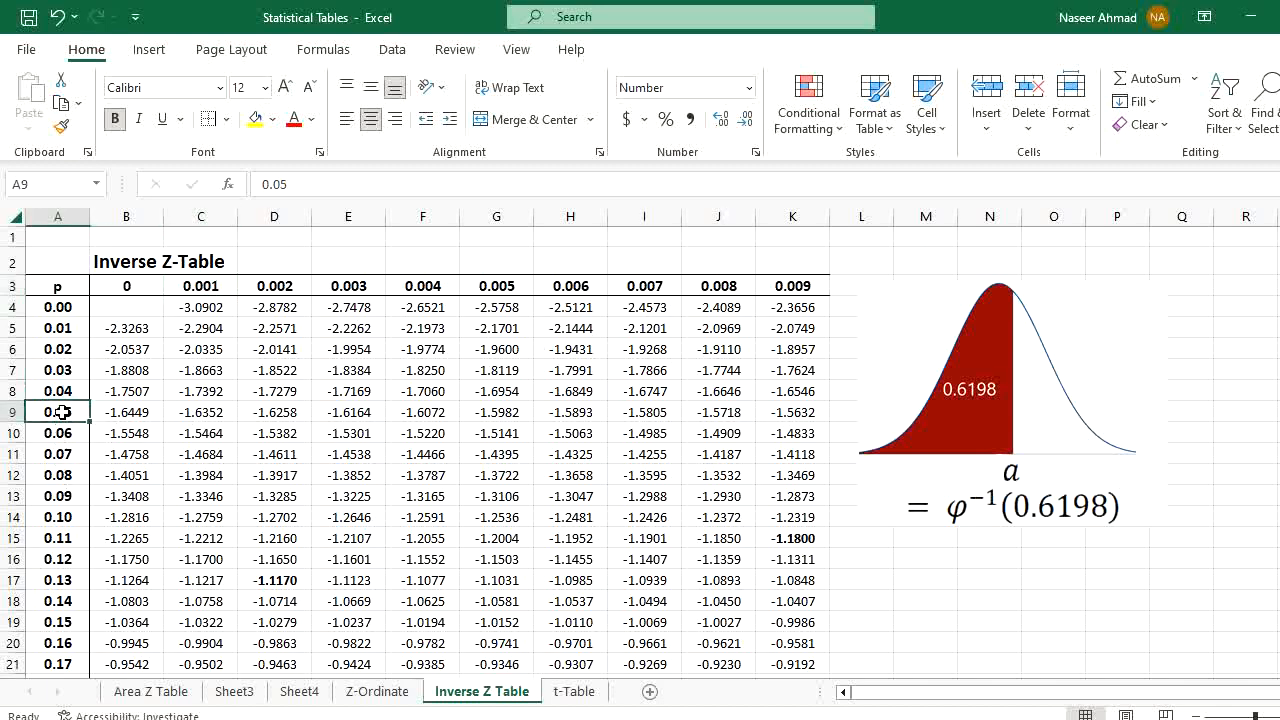
pyautogui.click(793, 285)
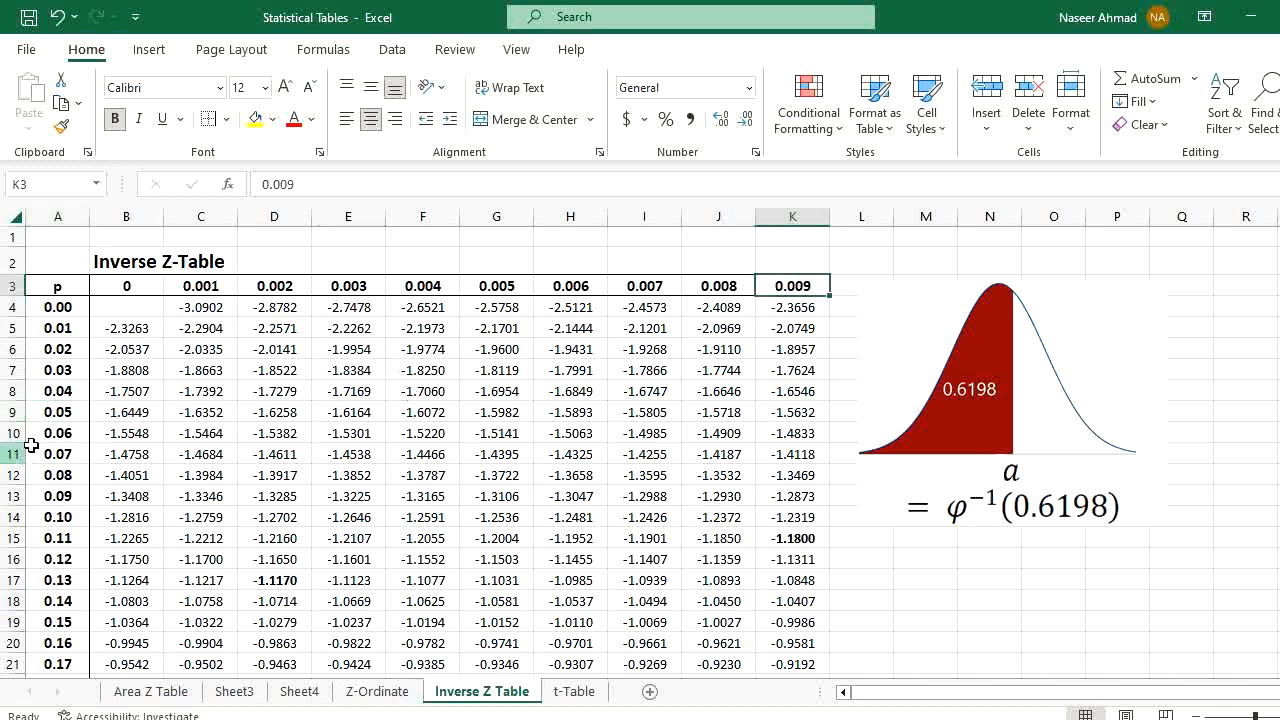
pyautogui.click(62, 412)
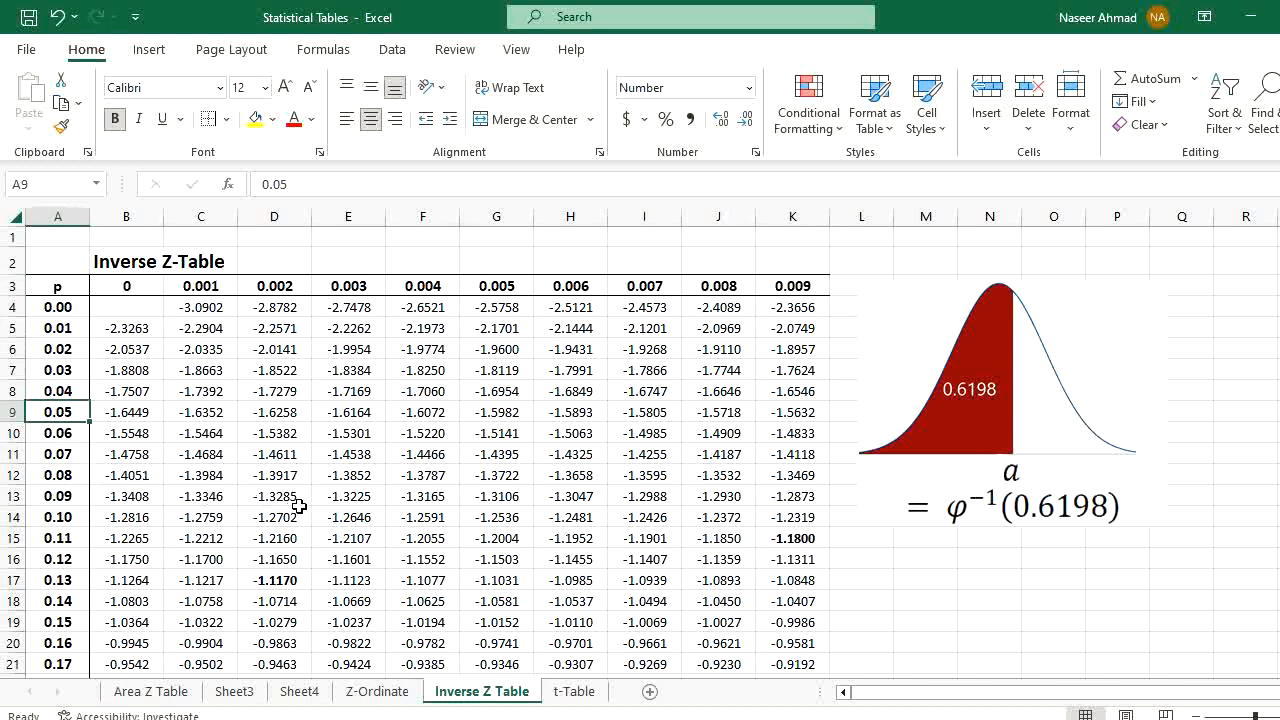
pyautogui.click(321, 433)
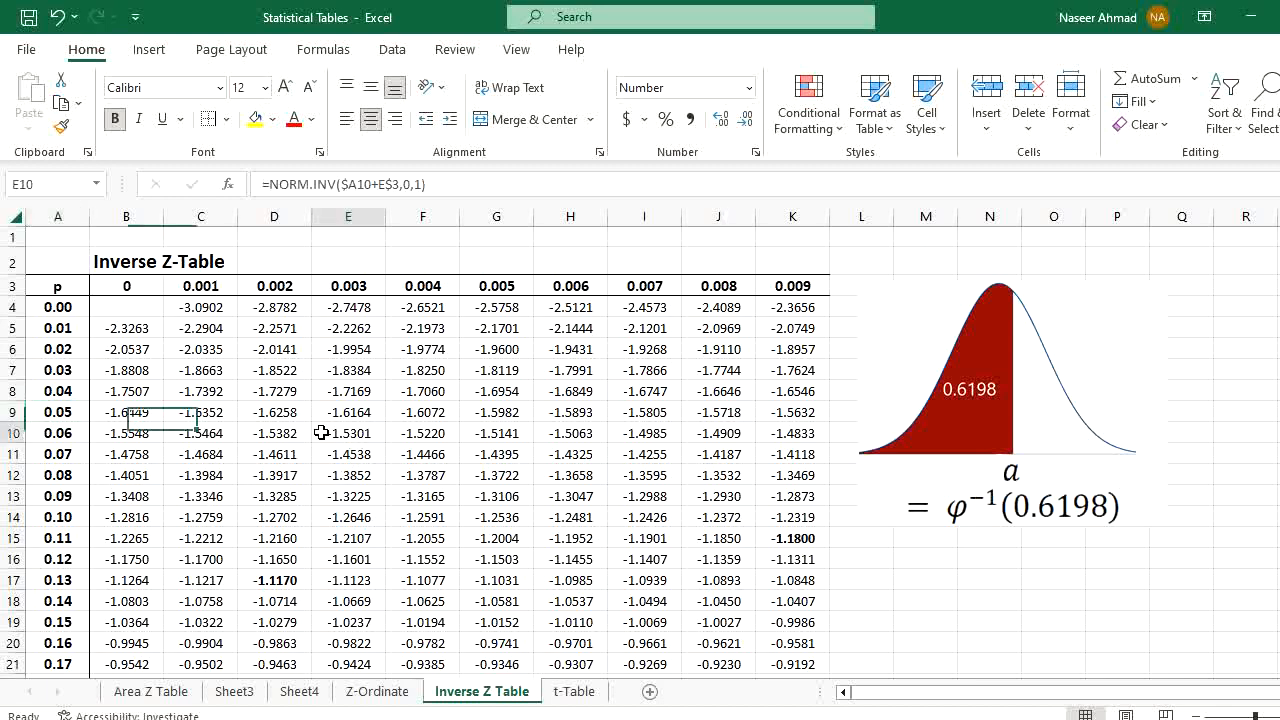
pyautogui.click(276, 404)
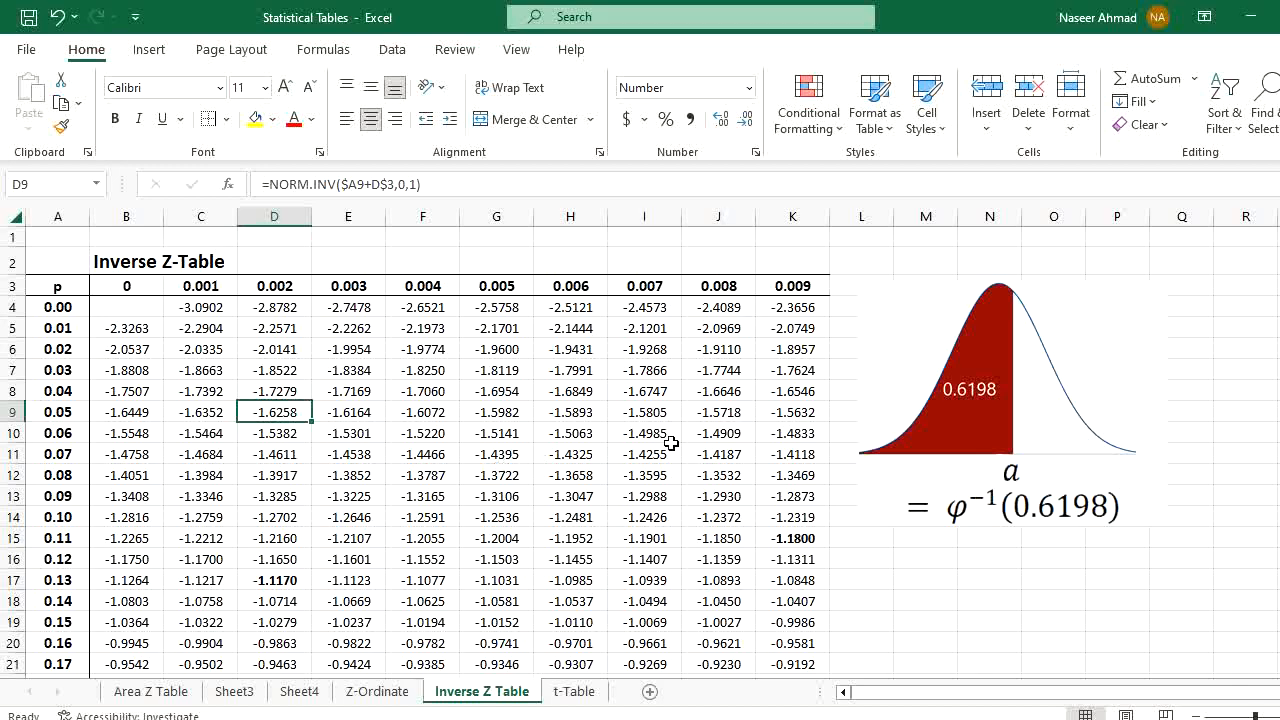
# - Make the inverse Z value for p = 0.50 in B54 bold and compare it with its row label in A54
pyautogui.scroll(-9, 640, 450)
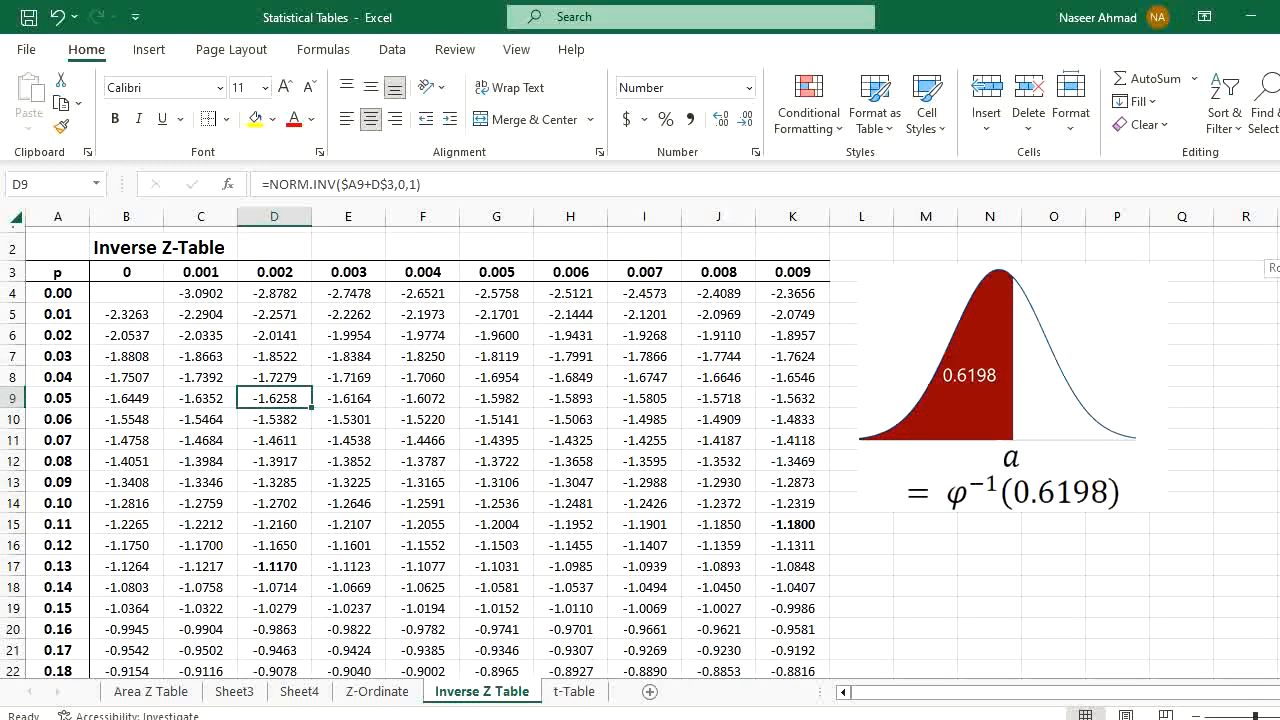
pyautogui.scroll(-2, 640, 450)
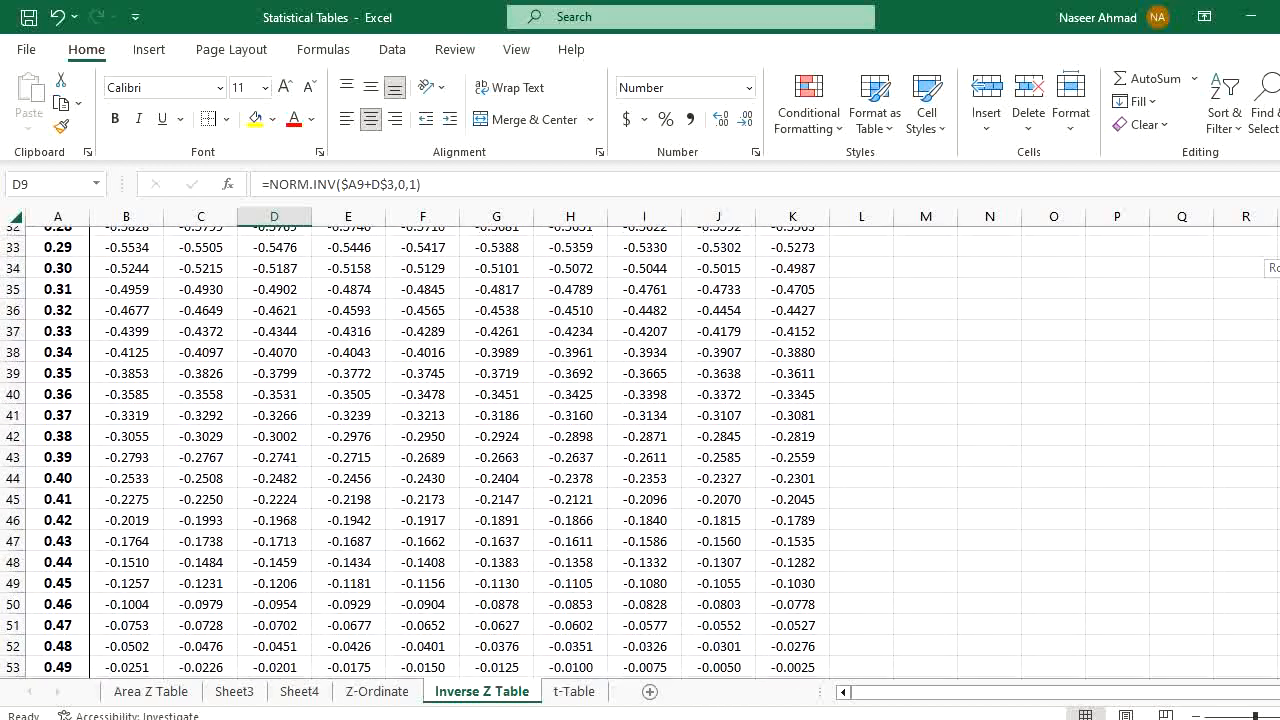
pyautogui.scroll(-2, 640, 450)
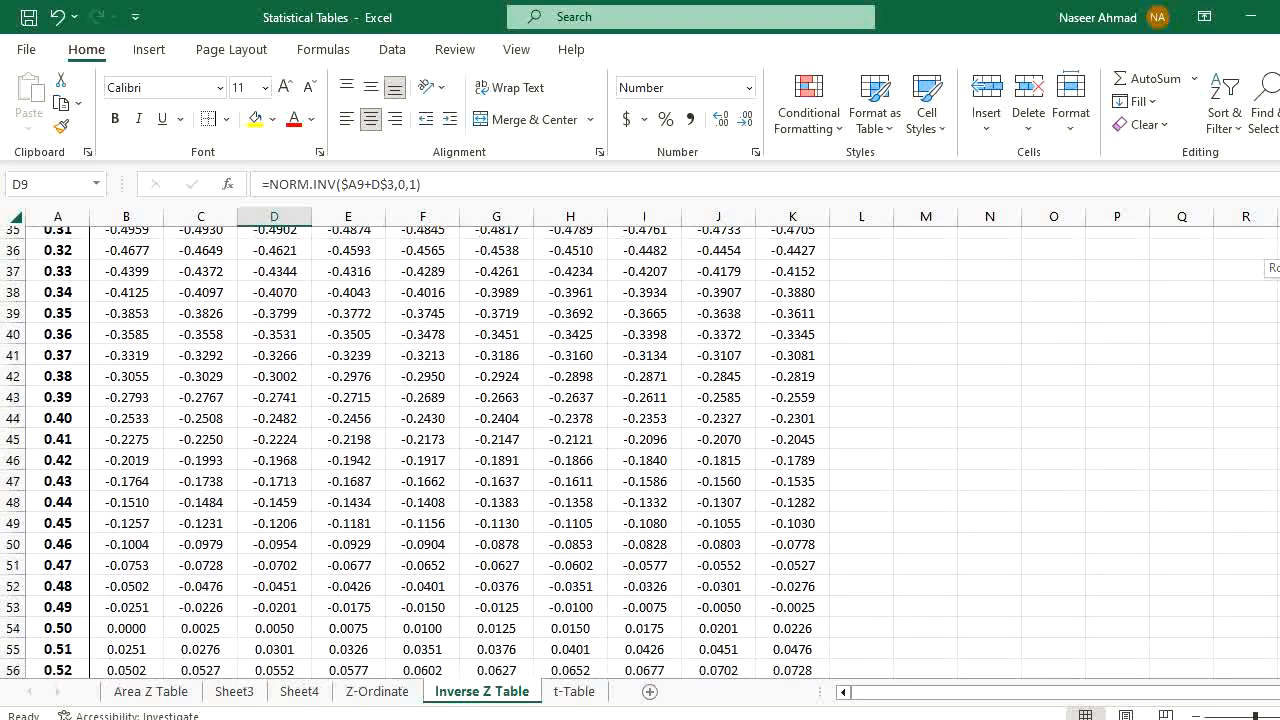
pyautogui.scroll(-3, 640, 450)
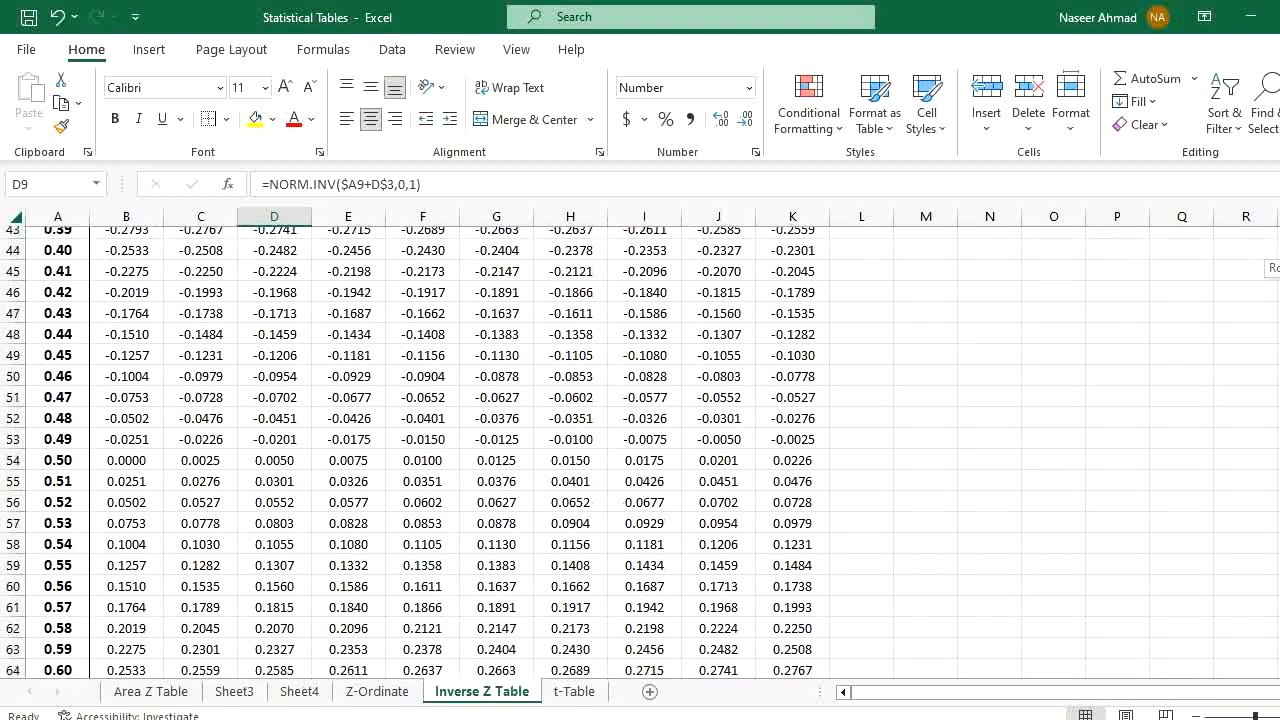
pyautogui.scroll(-1, 640, 450)
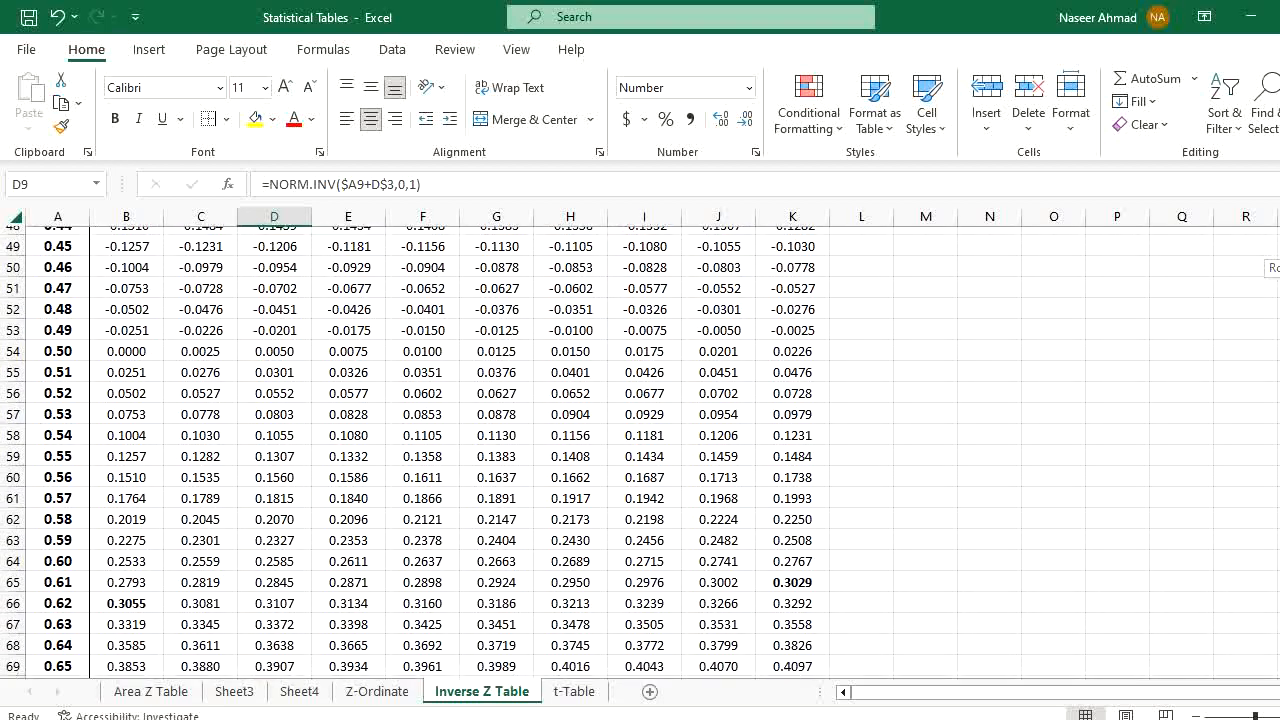
pyautogui.scroll(1, 640, 450)
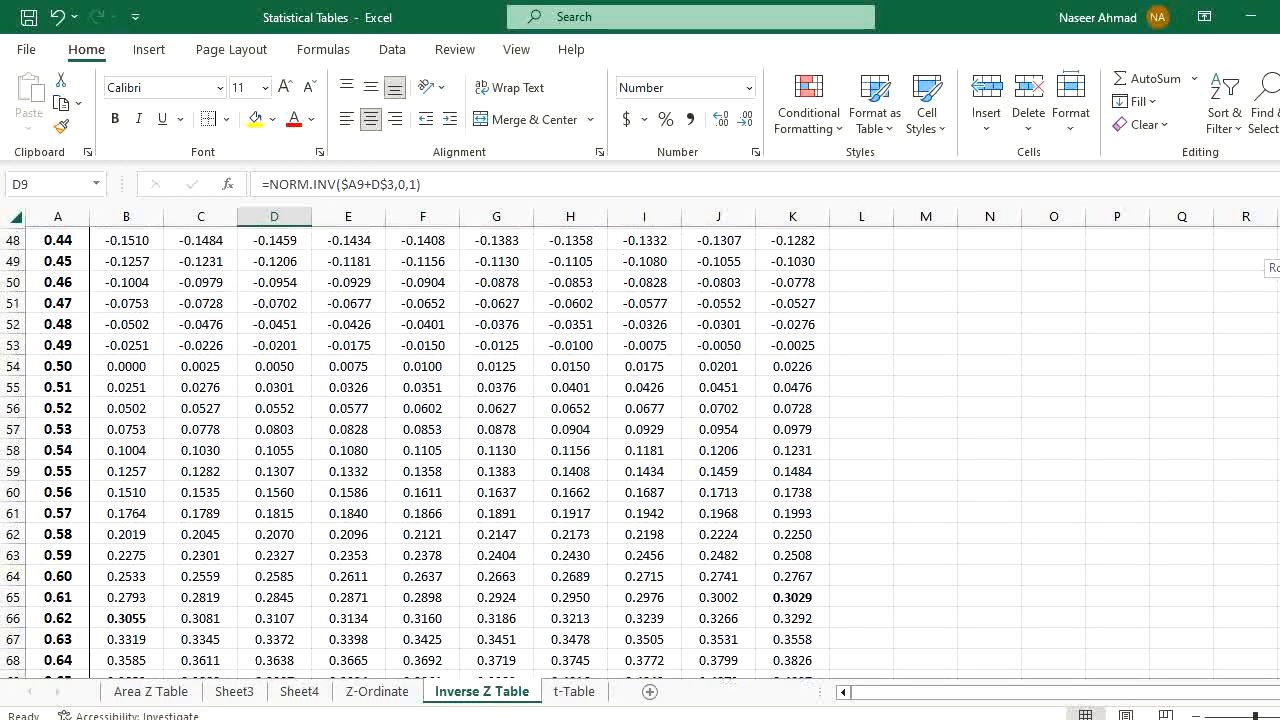
pyautogui.click(138, 367)
pyautogui.hotkey('ctrl', 'b')
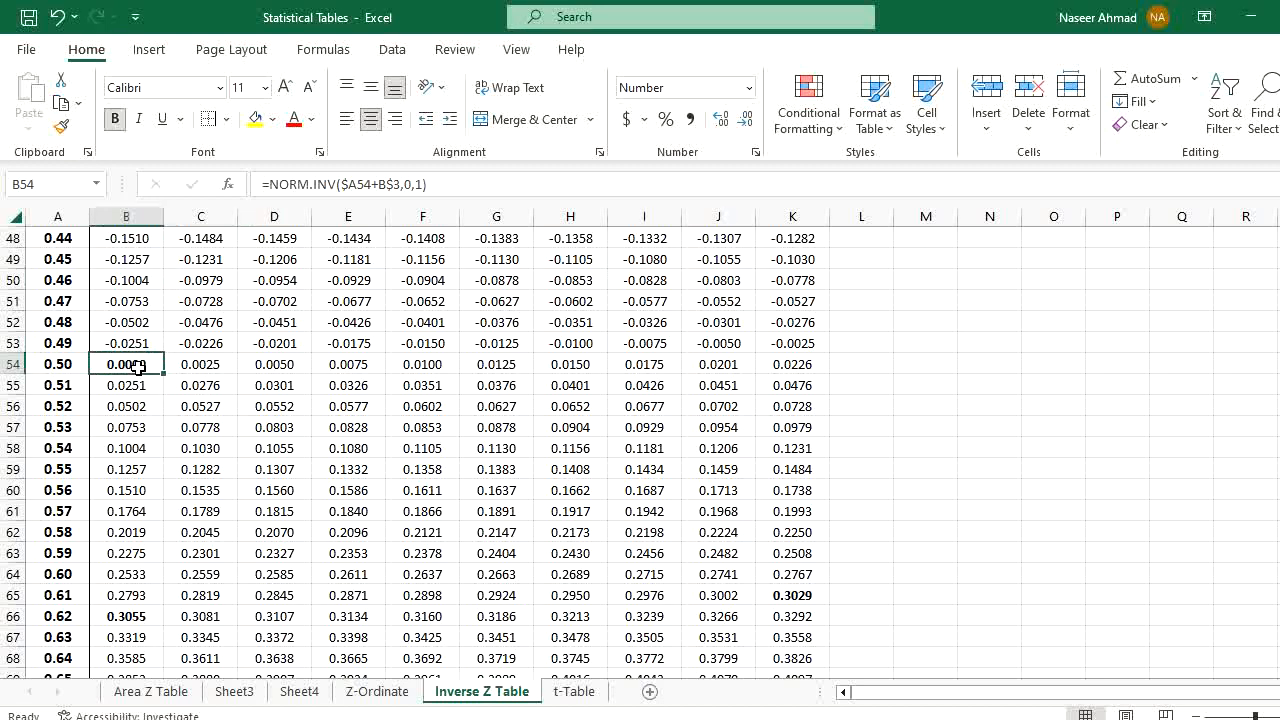
pyautogui.click(58, 368)
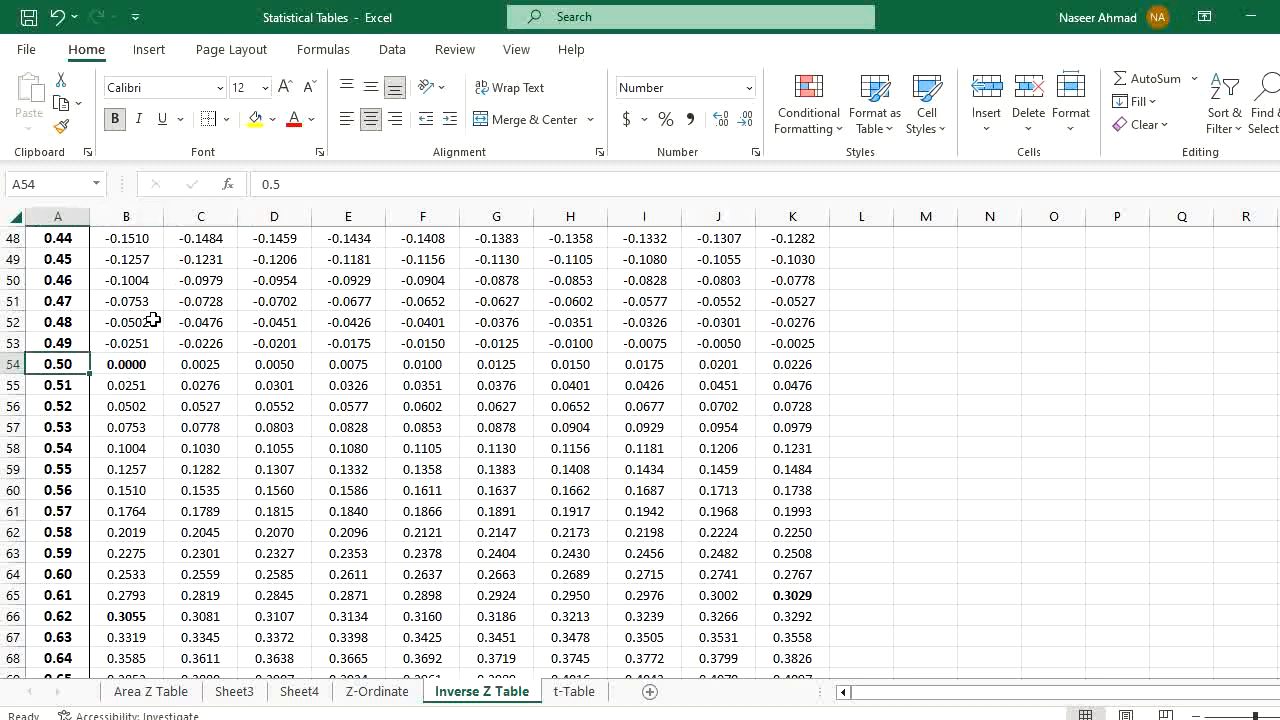
pyautogui.click(144, 364)
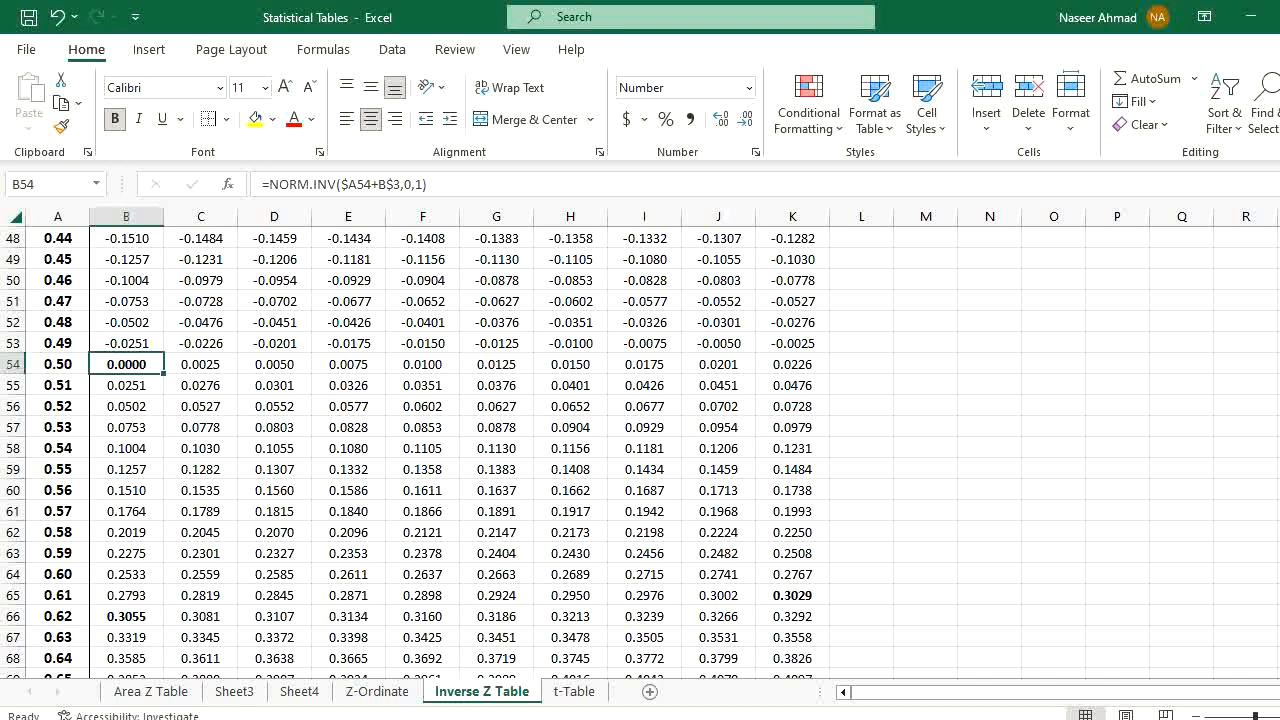
# - Examine the shaded normal curve picture with area 0.6198 and compare it with the formulas in D7, D11 and C7
pyautogui.scroll(16, 640, 450)
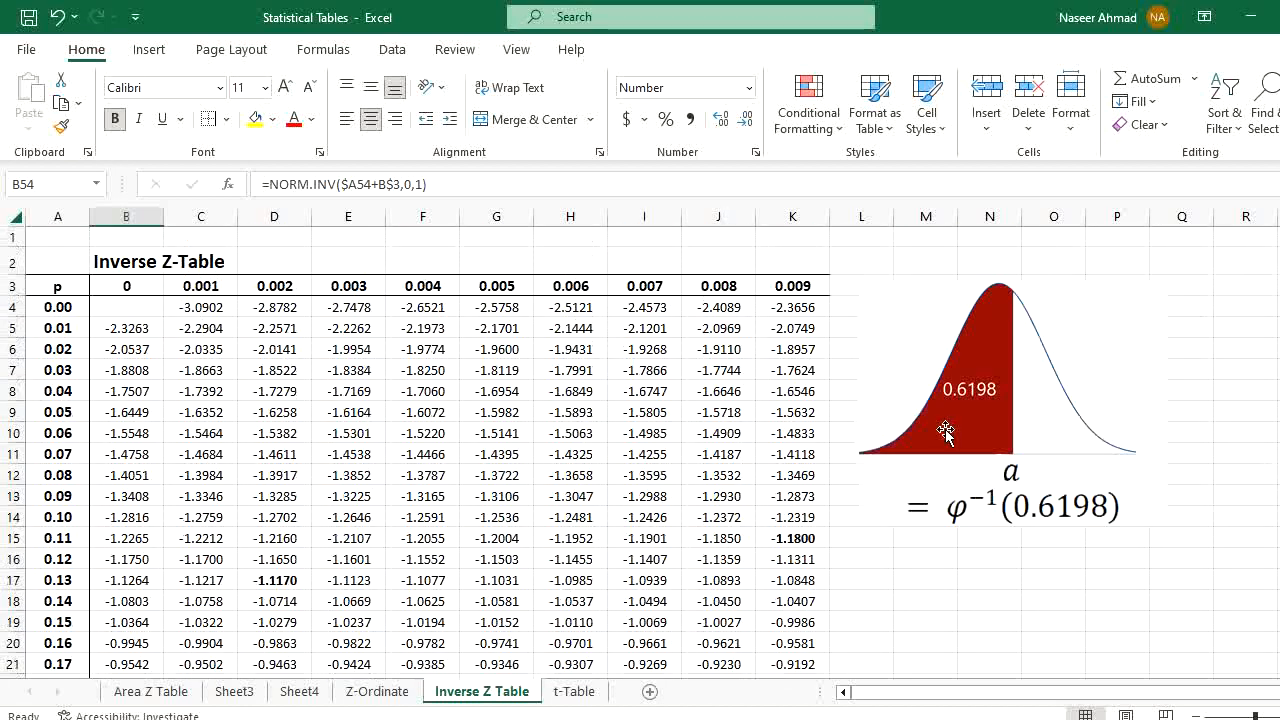
pyautogui.click(973, 418)
pyautogui.click(301, 376)
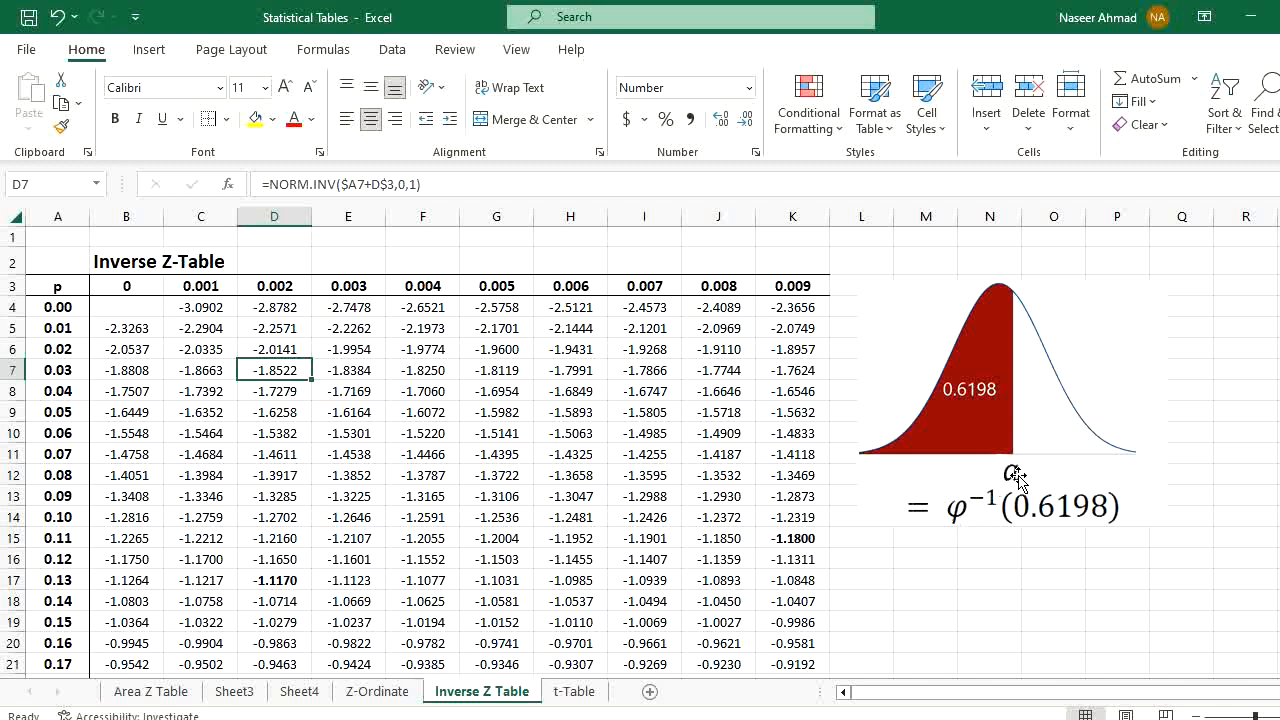
pyautogui.click(246, 451)
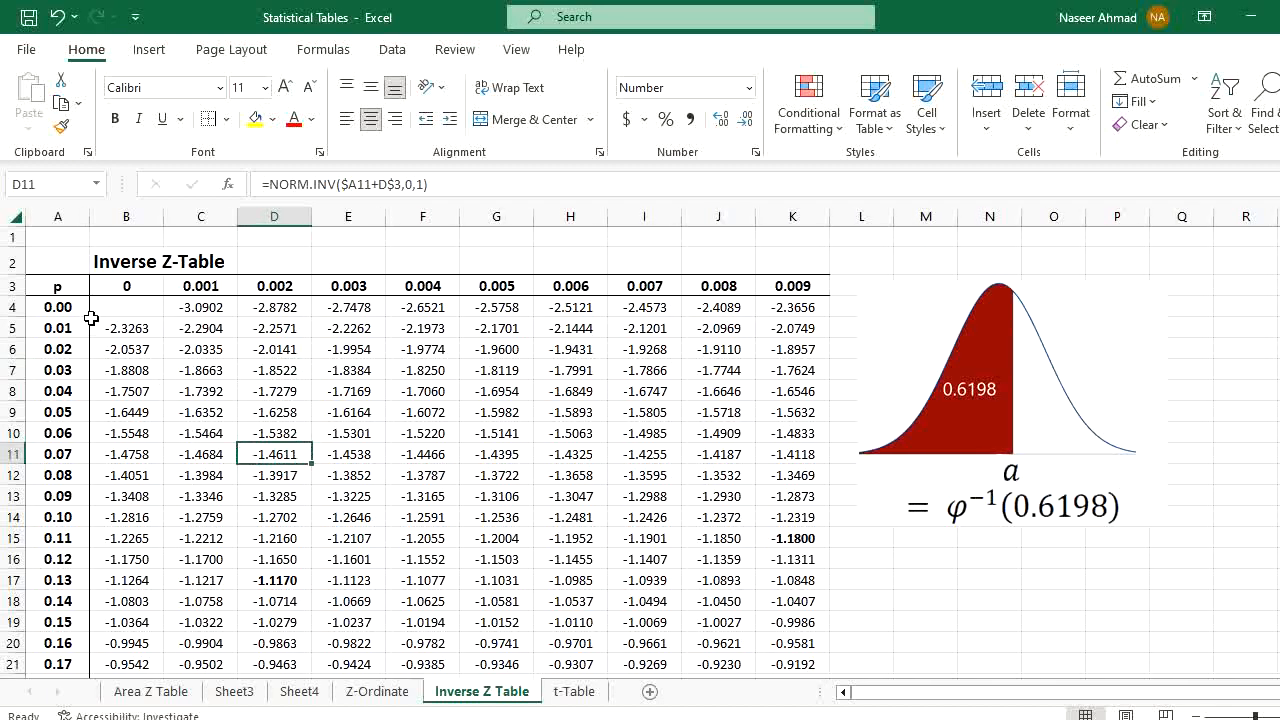
pyautogui.click(212, 369)
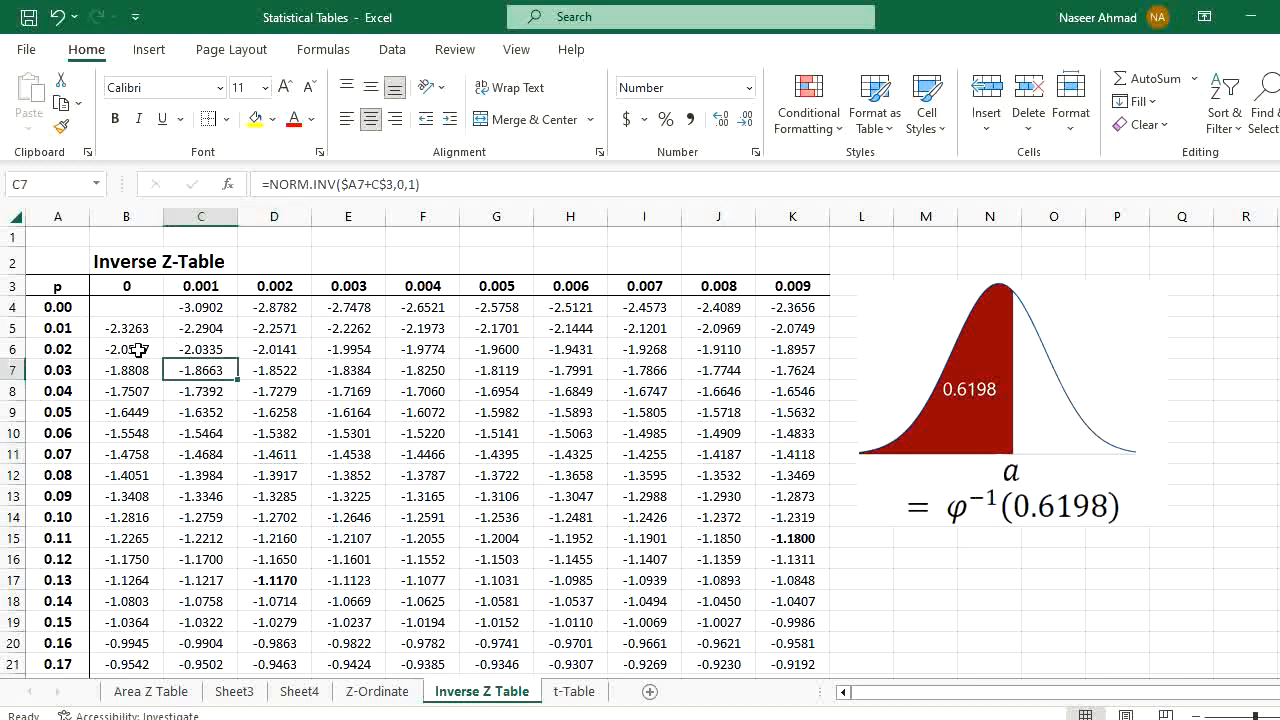
pyautogui.click(70, 311)
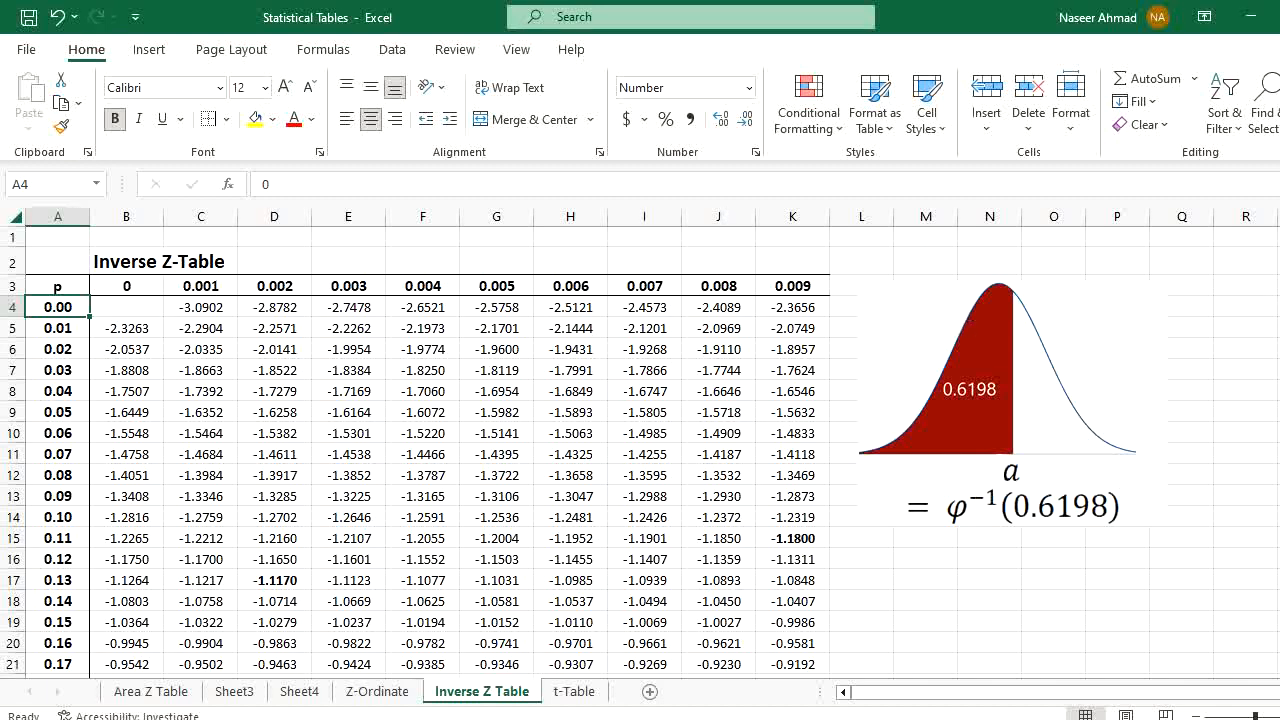
# - Examine the end of the p column around the 0.99 row and the p = 0.85 label in A89
pyautogui.scroll(-20, 640, 450)
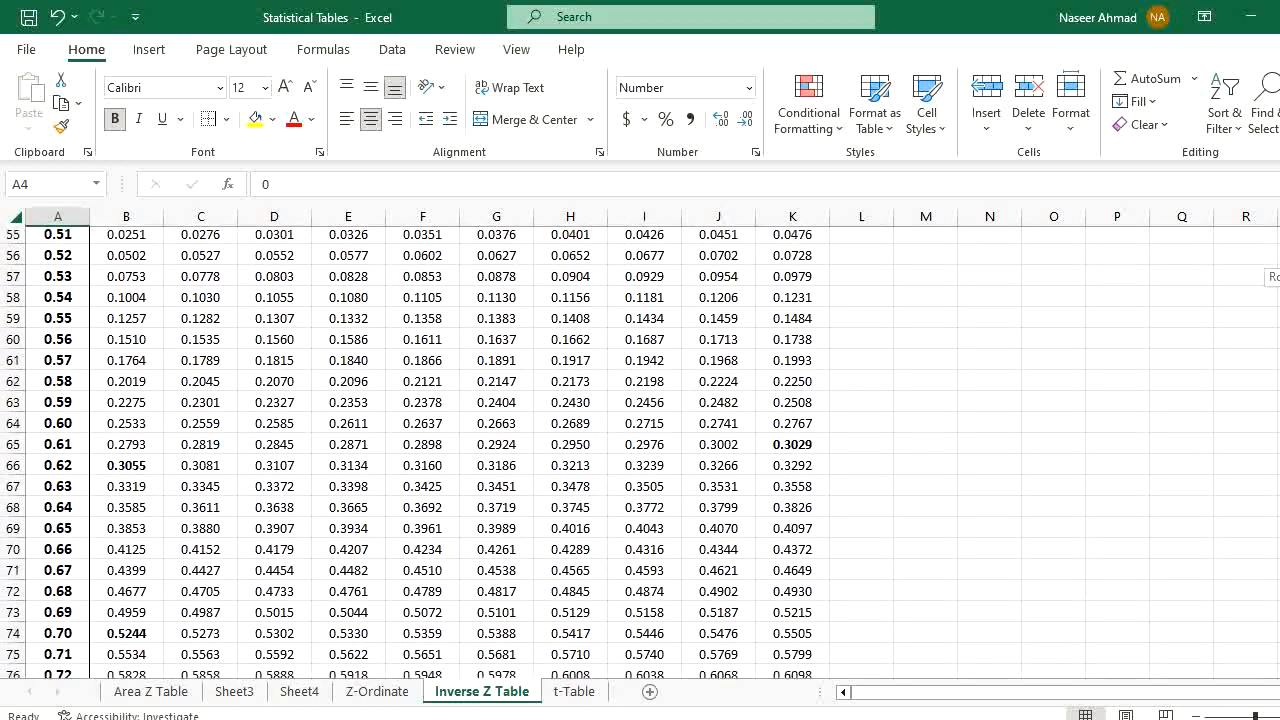
pyautogui.scroll(-6, 640, 450)
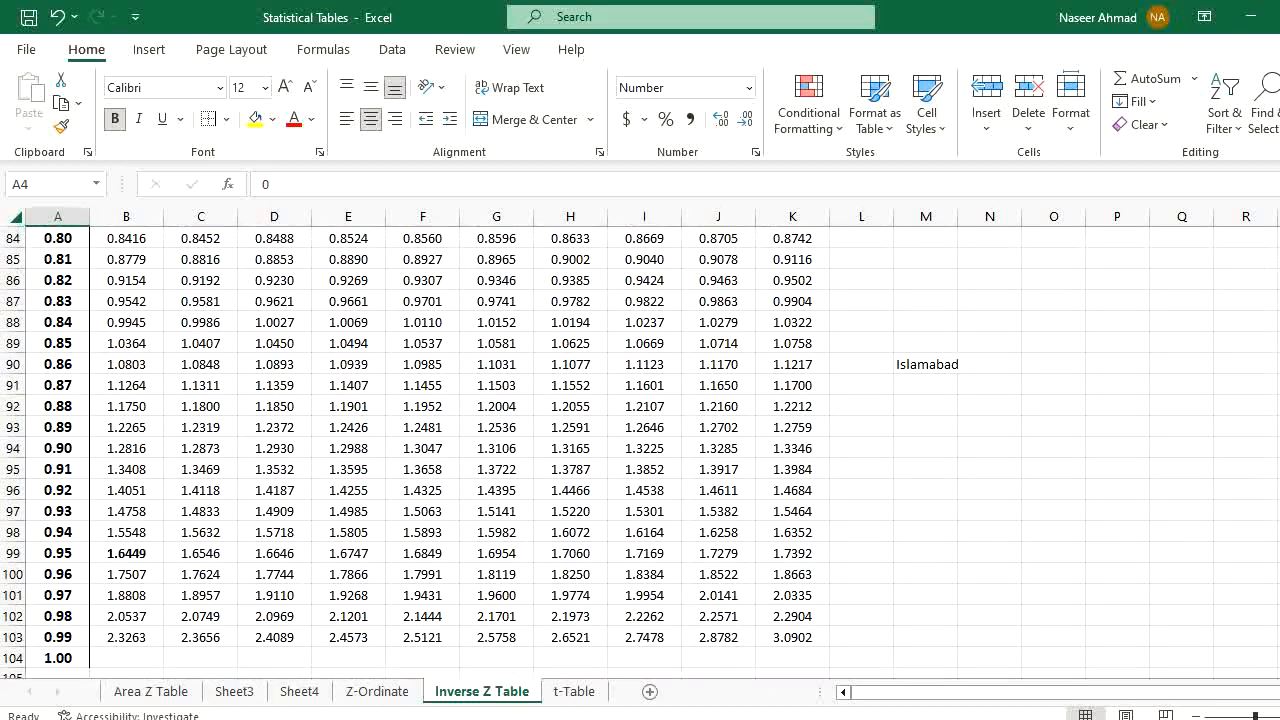
pyautogui.click(58, 637)
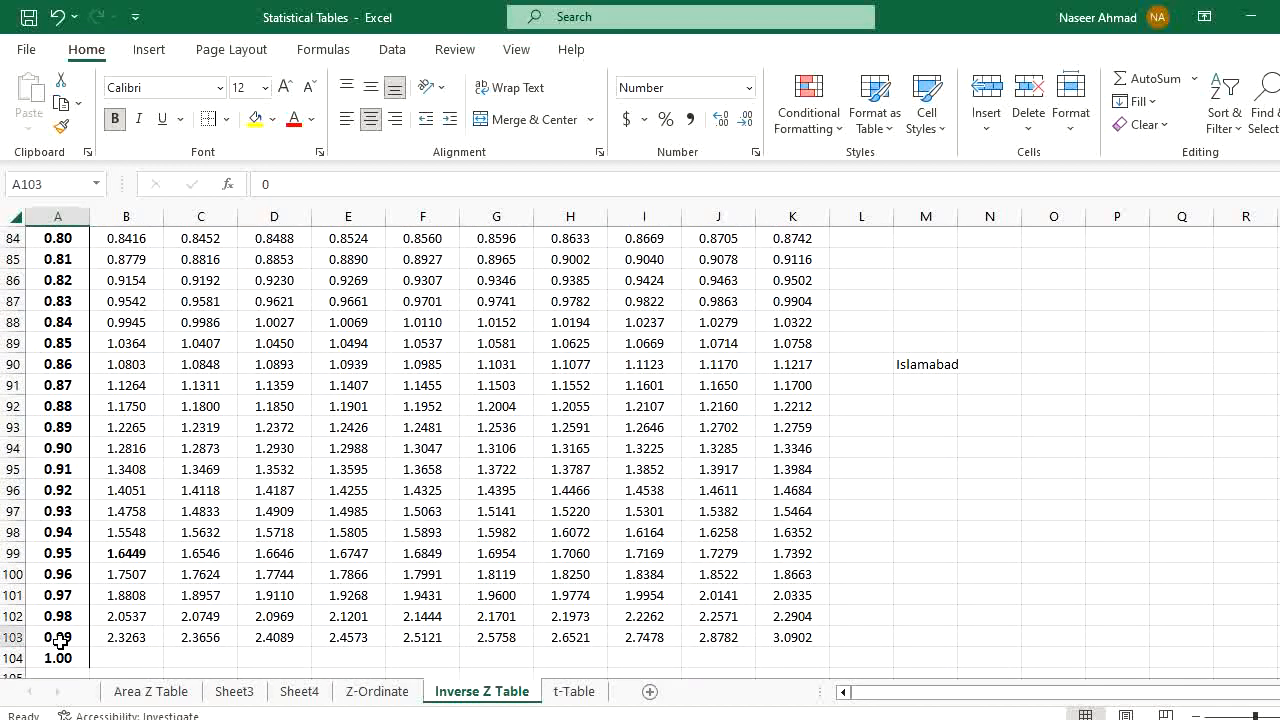
pyautogui.click(62, 345)
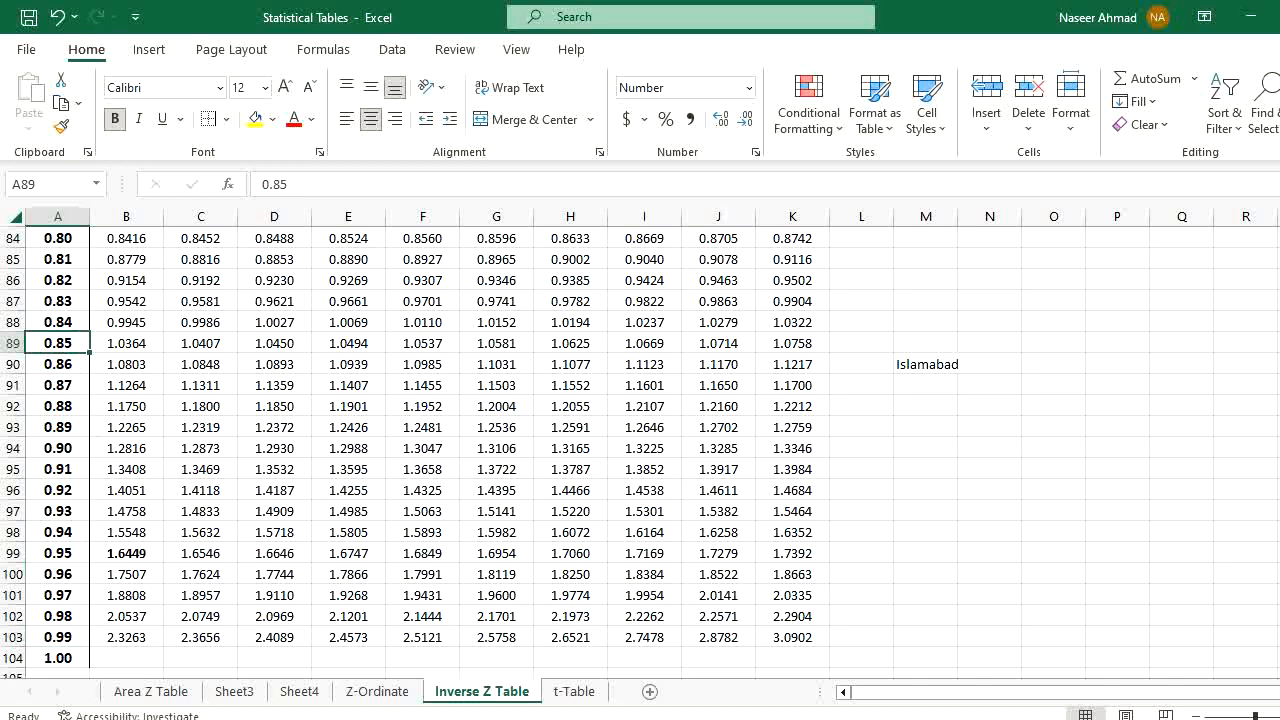
# - Return to the start of the p column and highlight the labels 0.01 to 0.03 in A5:A7
pyautogui.scroll(14, 640, 450)
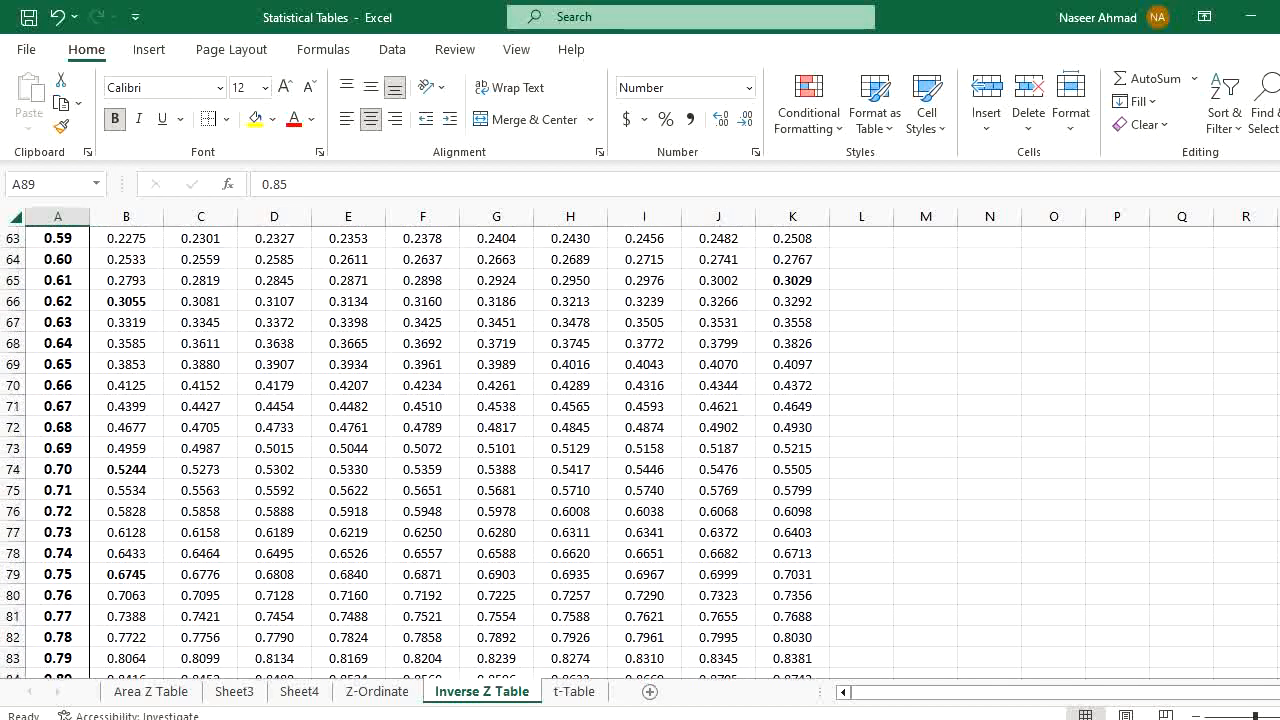
pyautogui.scroll(14, 1272, 430)
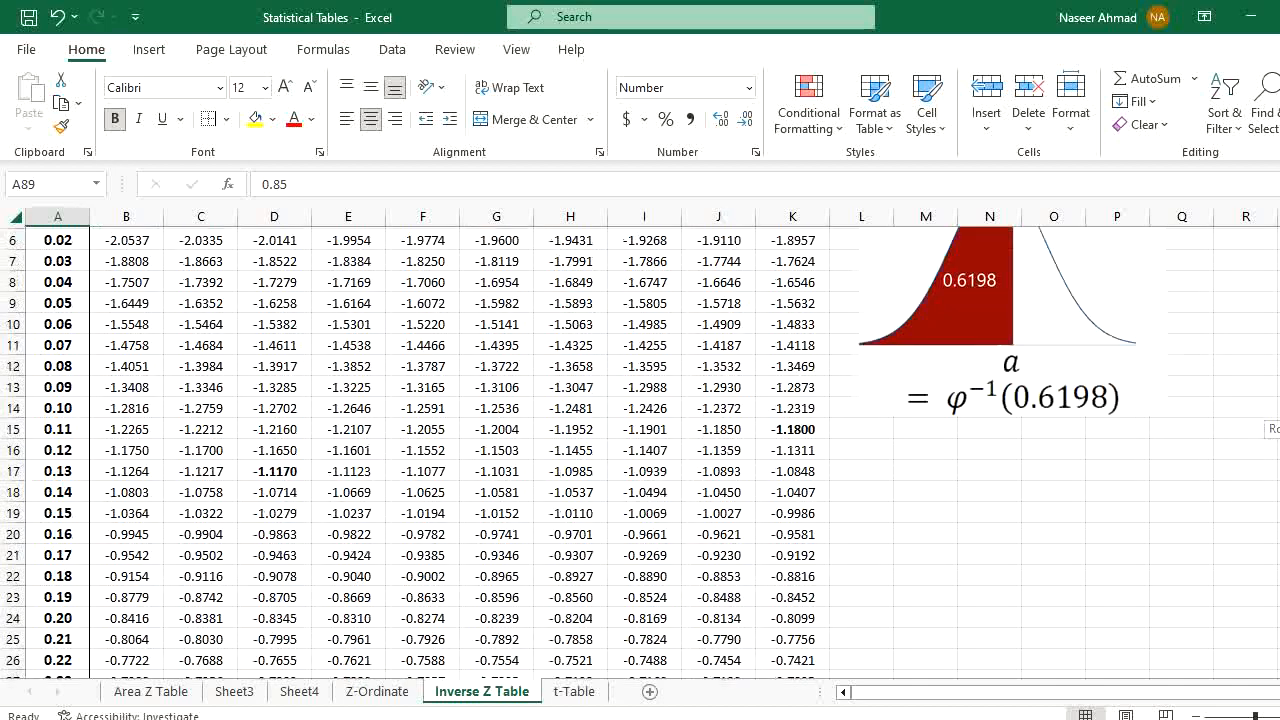
pyautogui.click(72, 305)
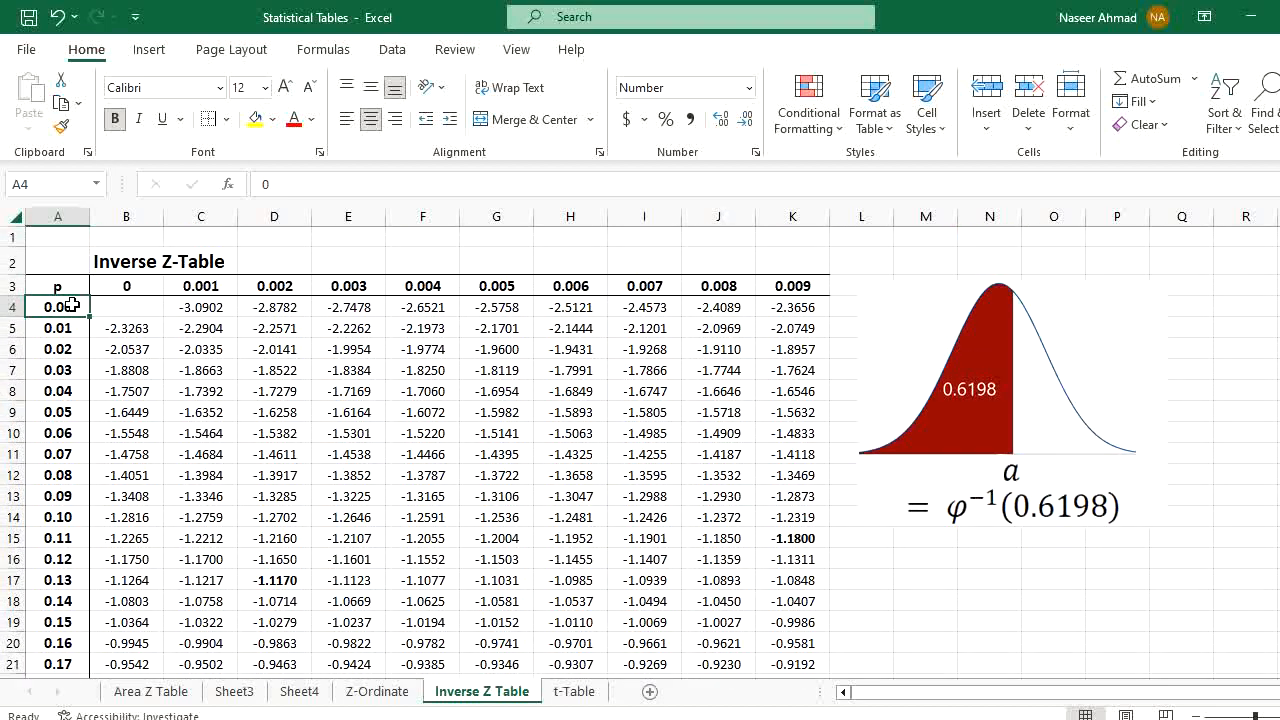
pyautogui.click(72, 328)
pyautogui.moveTo(72, 328); pyautogui.dragTo(72, 370)
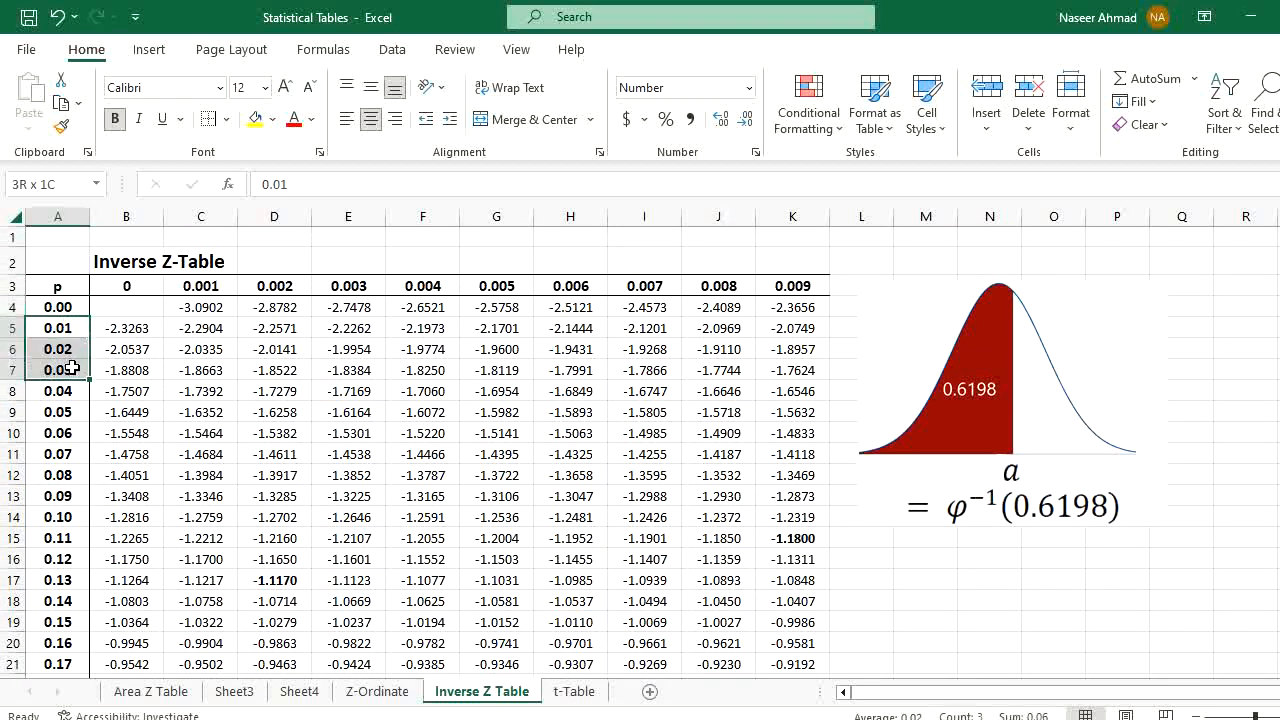
# - Examine the third-decimal column headings 0 to 0.009 in B3:K3 and the formula in K6
pyautogui.click(138, 292)
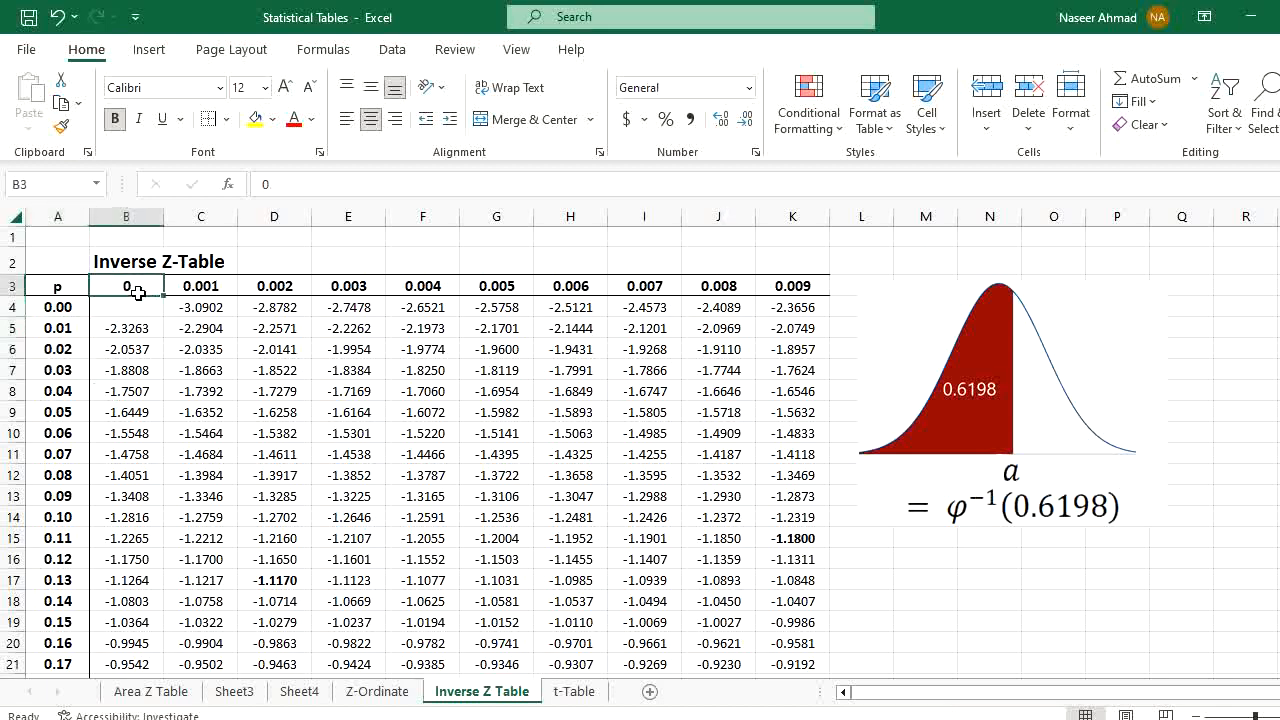
pyautogui.click(226, 287)
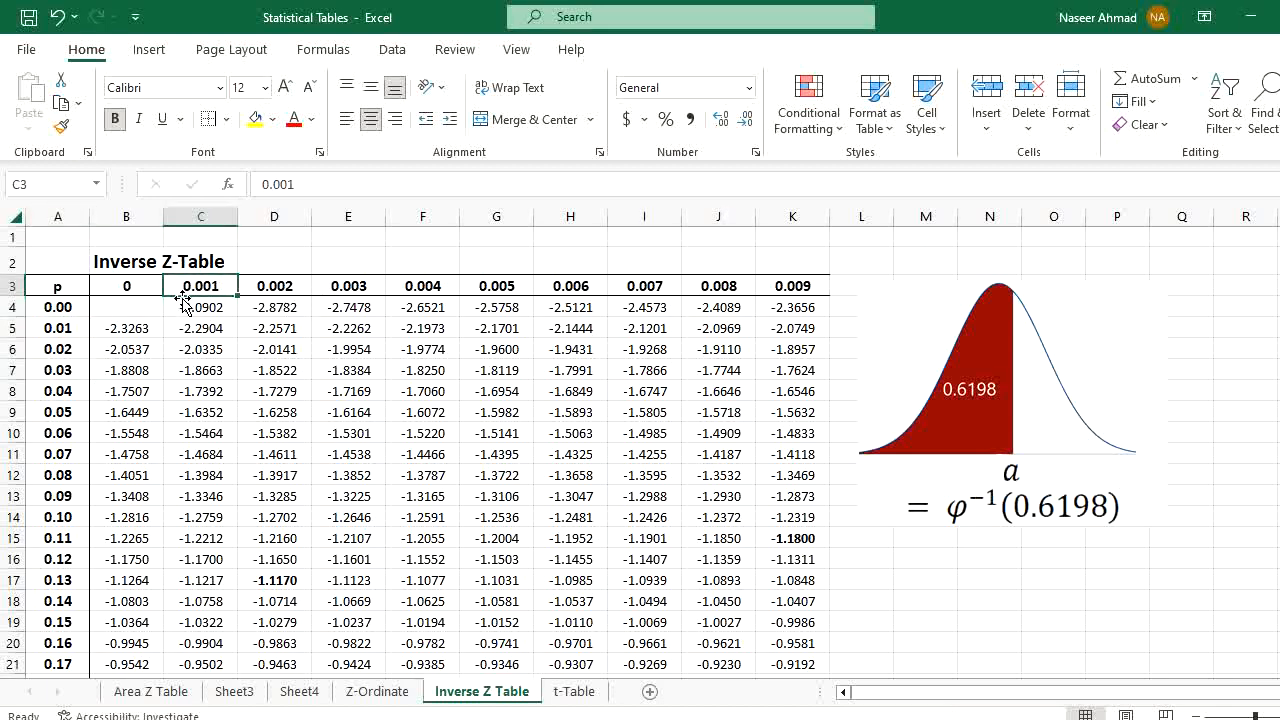
pyautogui.click(268, 287)
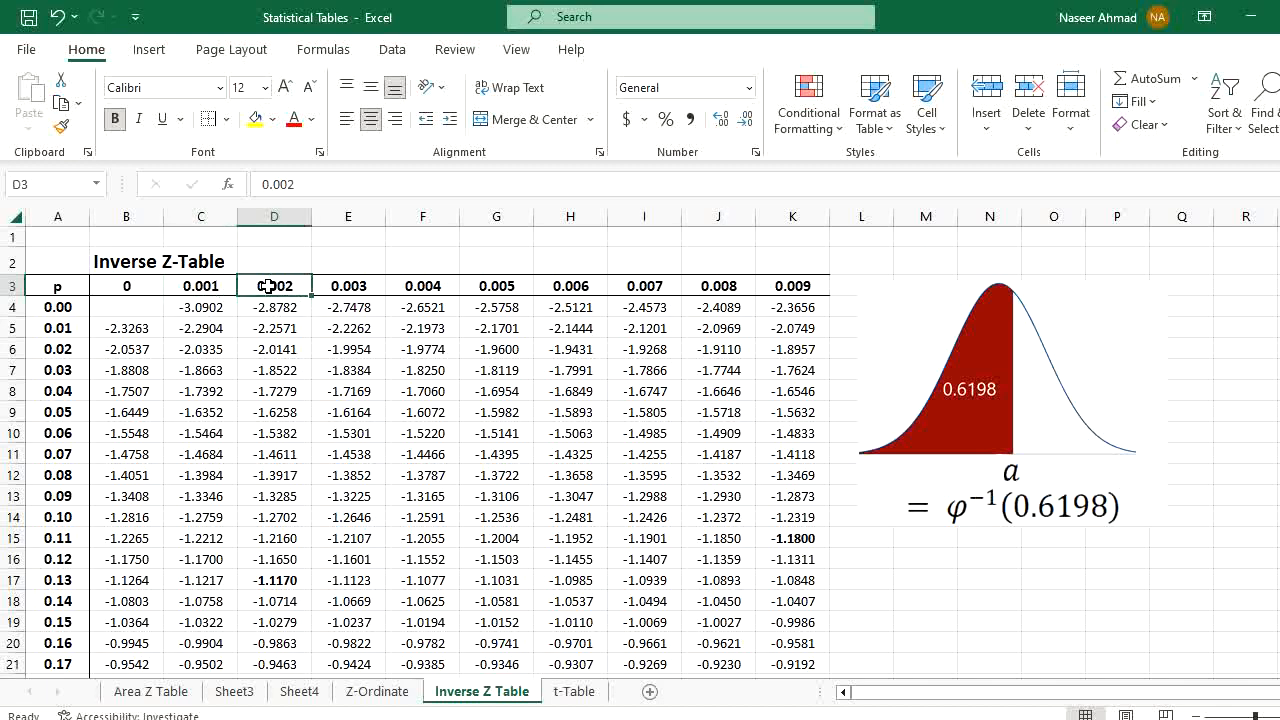
pyautogui.click(347, 285)
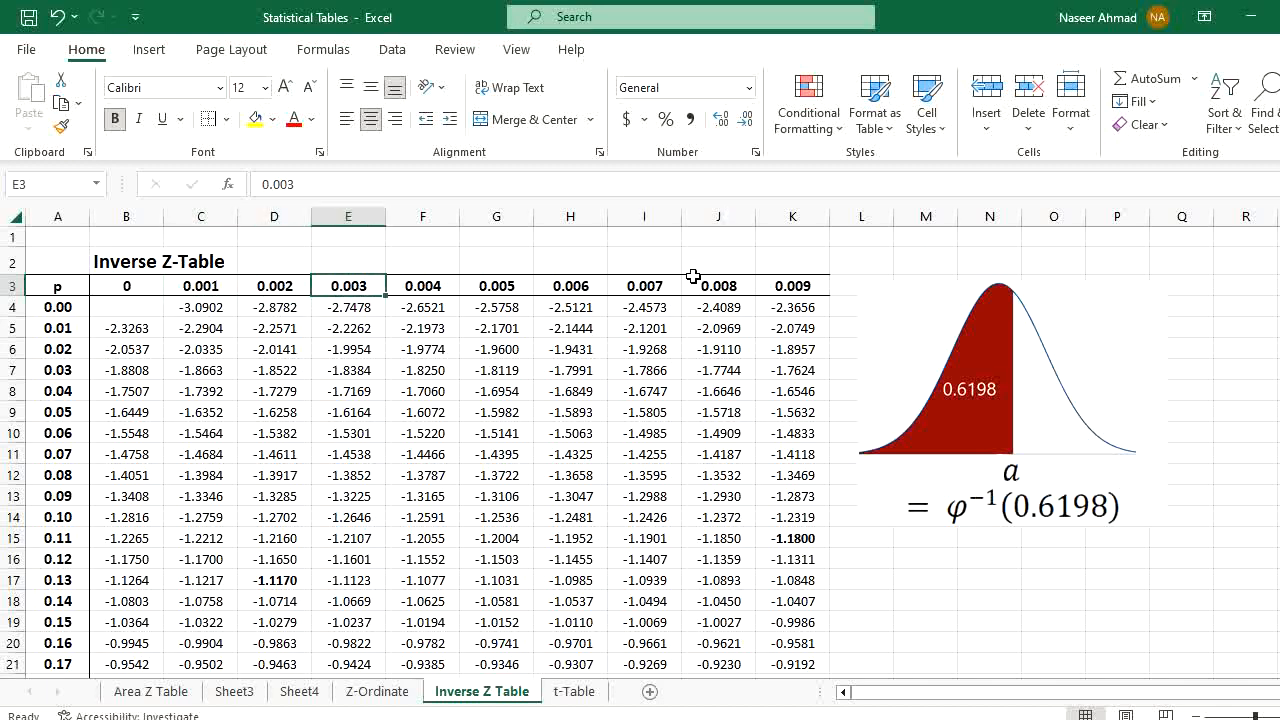
pyautogui.click(782, 287)
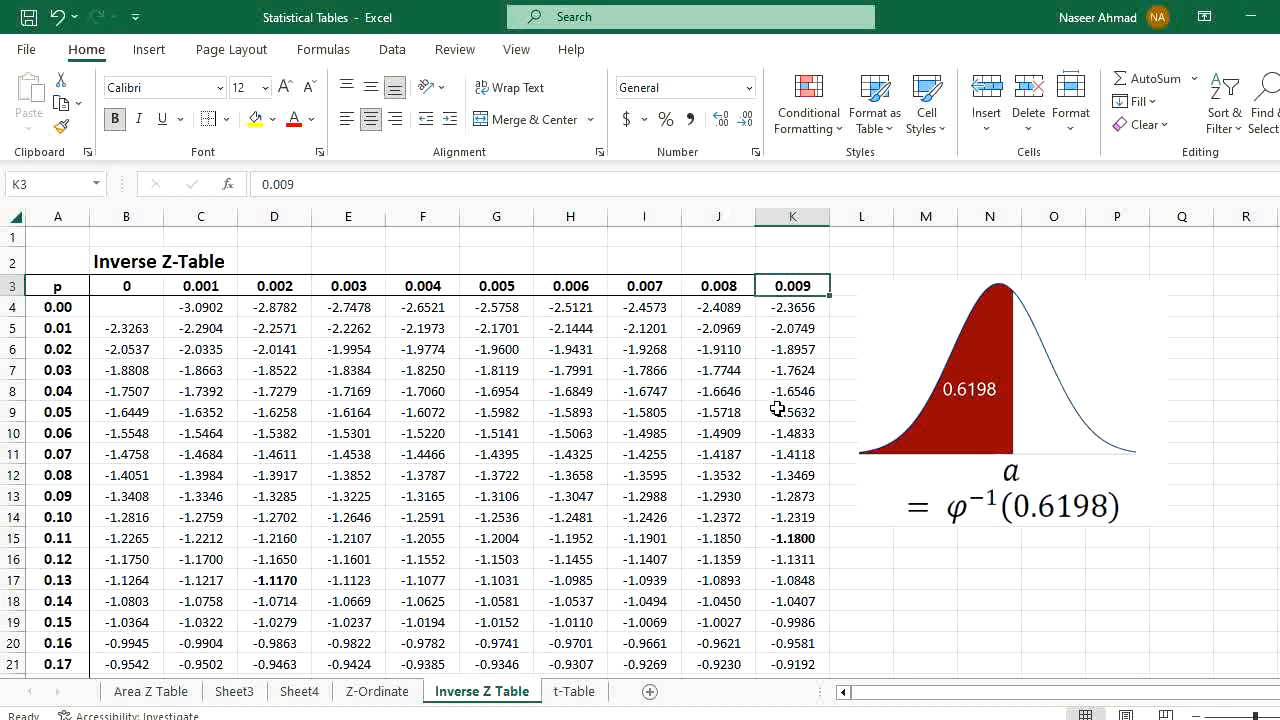
pyautogui.click(794, 345)
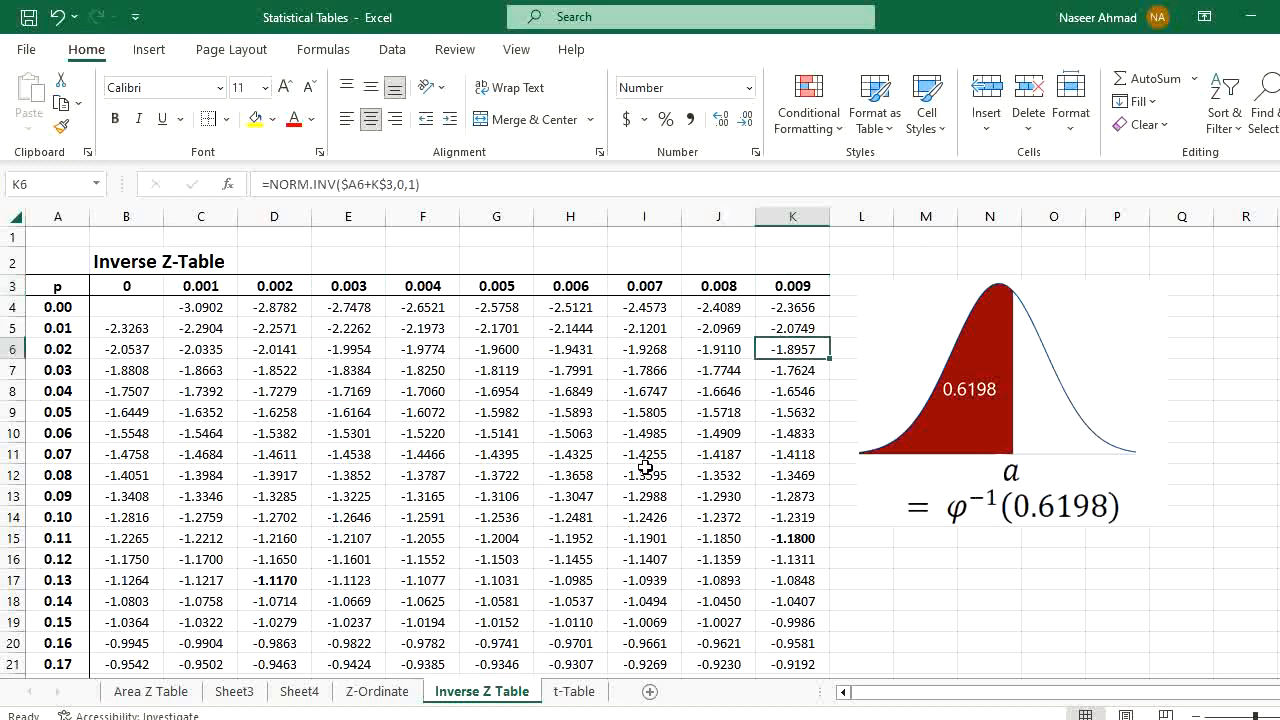
# - Add a new worksheet and enter the heading p in C4 with 0 and 0.01 below it in C5:C6
pyautogui.click(651, 697)
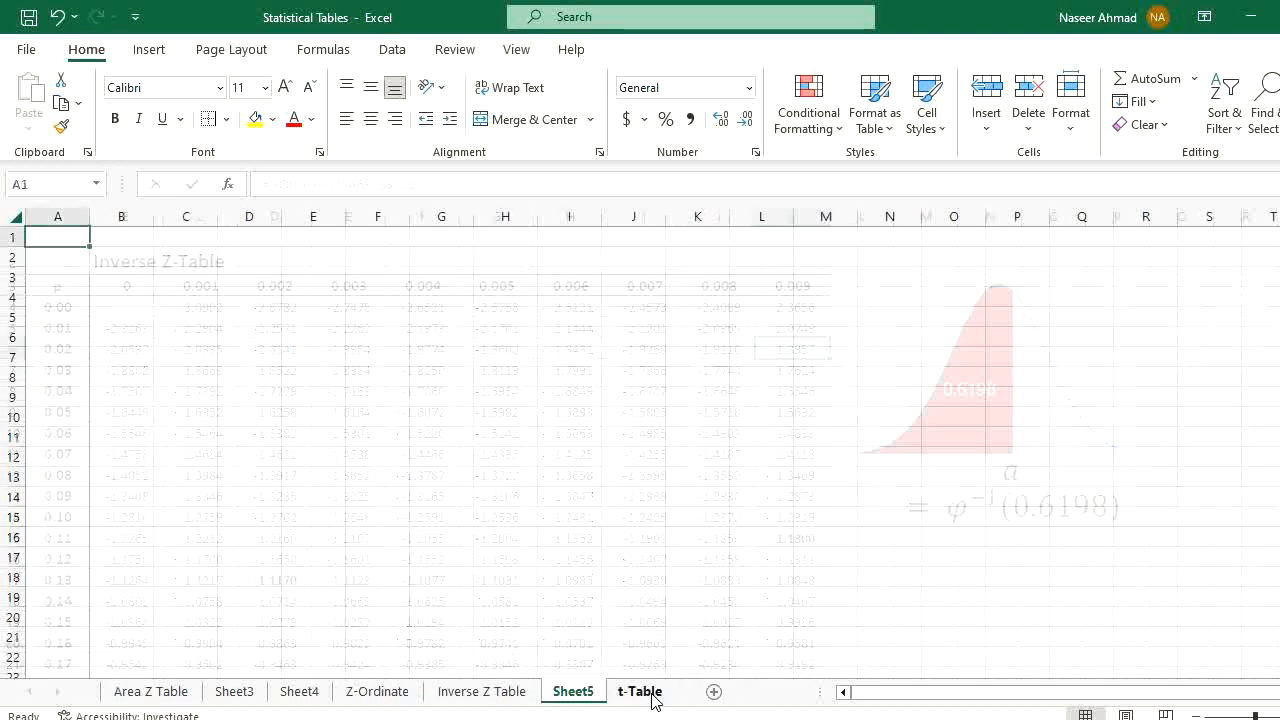
pyautogui.click(212, 296)
pyautogui.write('p')
pyautogui.press('Return')
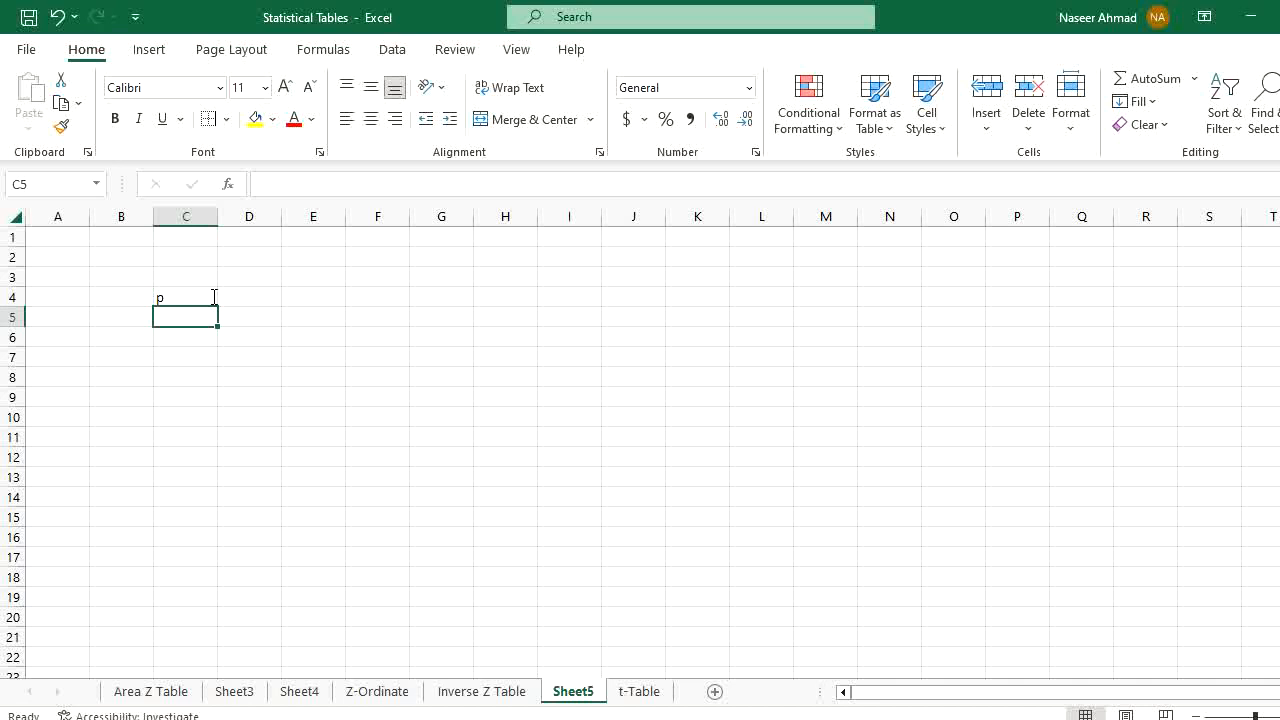
pyautogui.write('0')
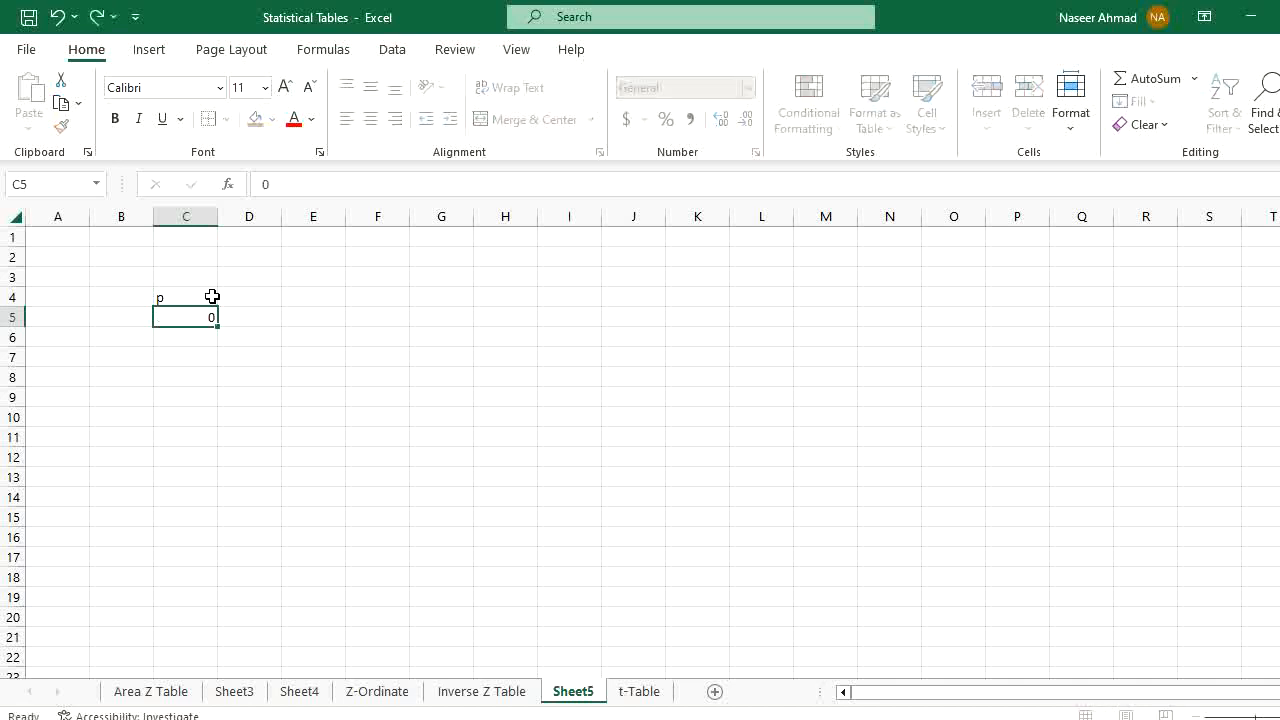
pyautogui.press('Return')
pyautogui.write('.01')
pyautogui.press('Return')
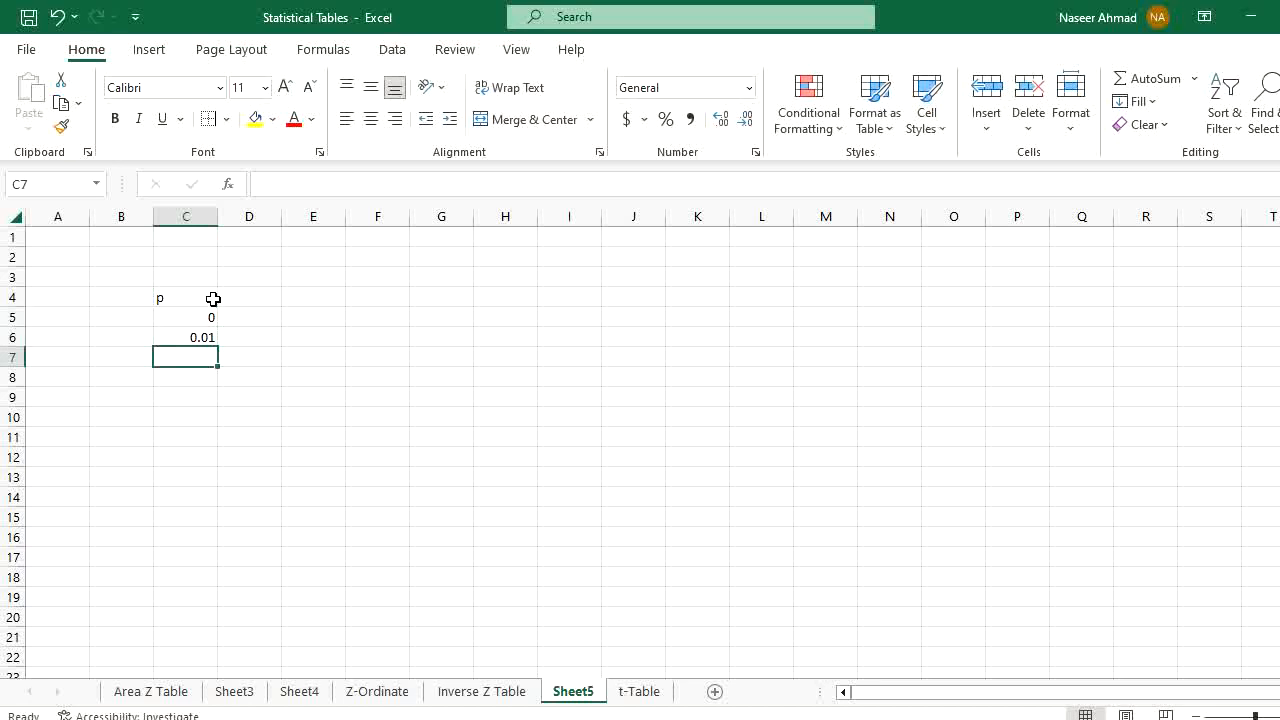
# - Extend the p series from C5:C6 down to 1 in C105 and show the values with two decimals
pyautogui.click(199, 325)
pyautogui.moveTo(199, 325); pyautogui.dragTo(191, 571)
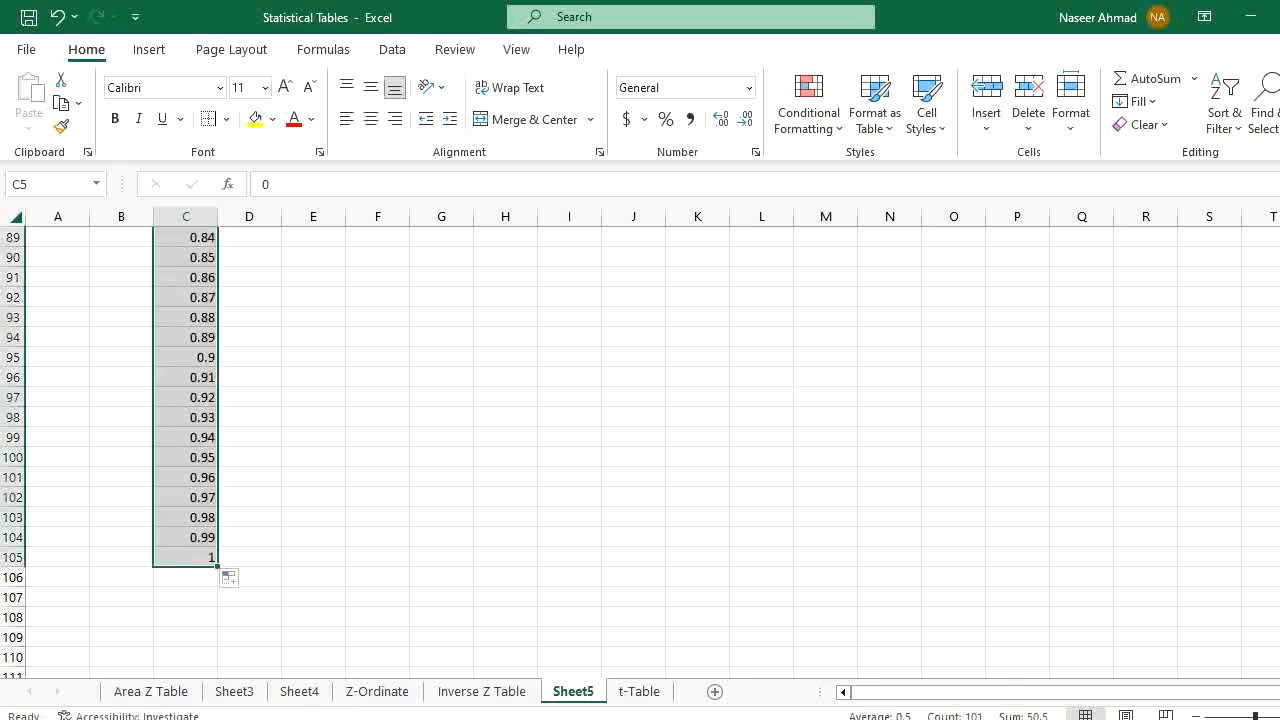
pyautogui.click(720, 119)
pyautogui.click(724, 121)
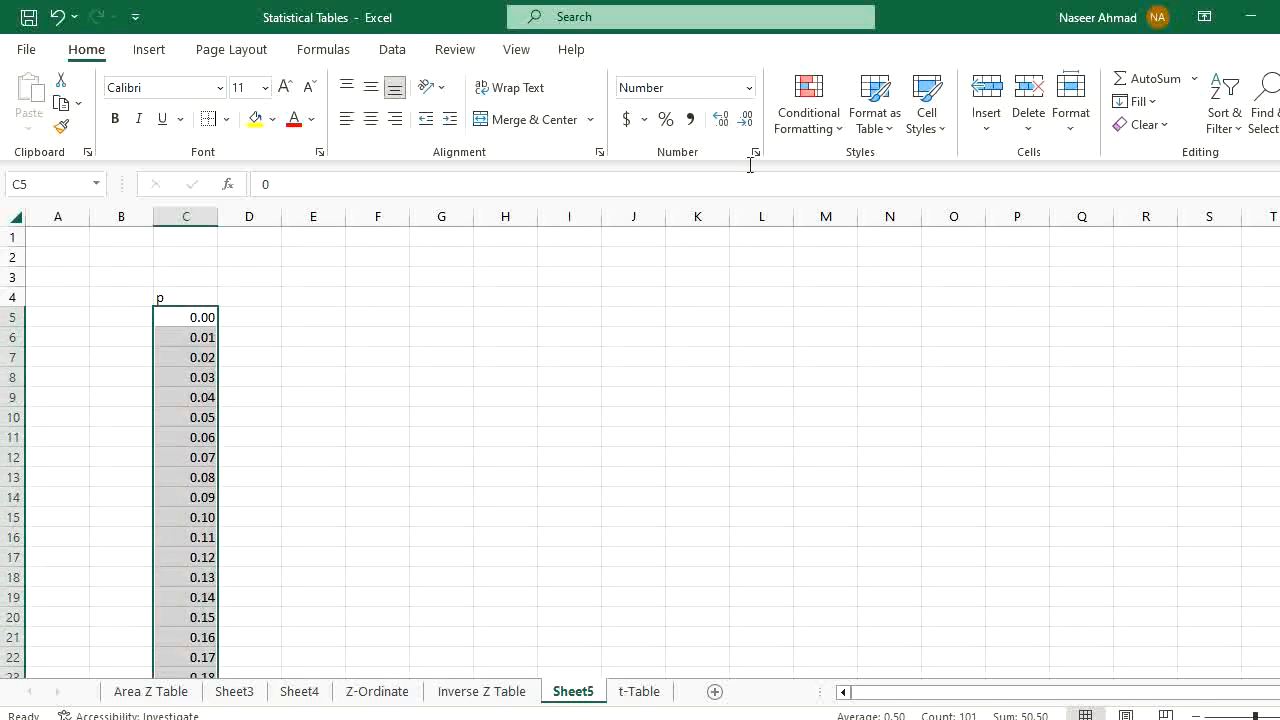
# - Enter 0 and 0.001 in D4:E4, extend the series to 0.009 in M4, and make the headings bold
pyautogui.click(252, 297)
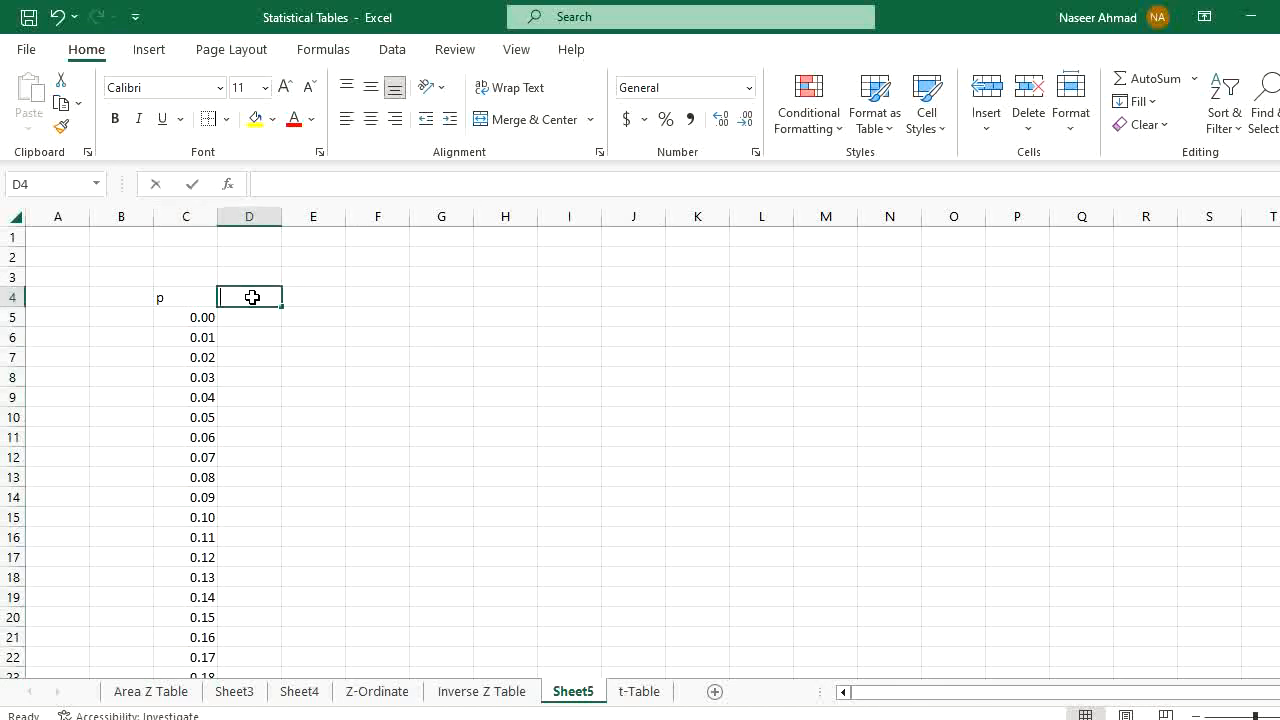
pyautogui.write('0')
pyautogui.press('Tab')
pyautogui.write('.001')
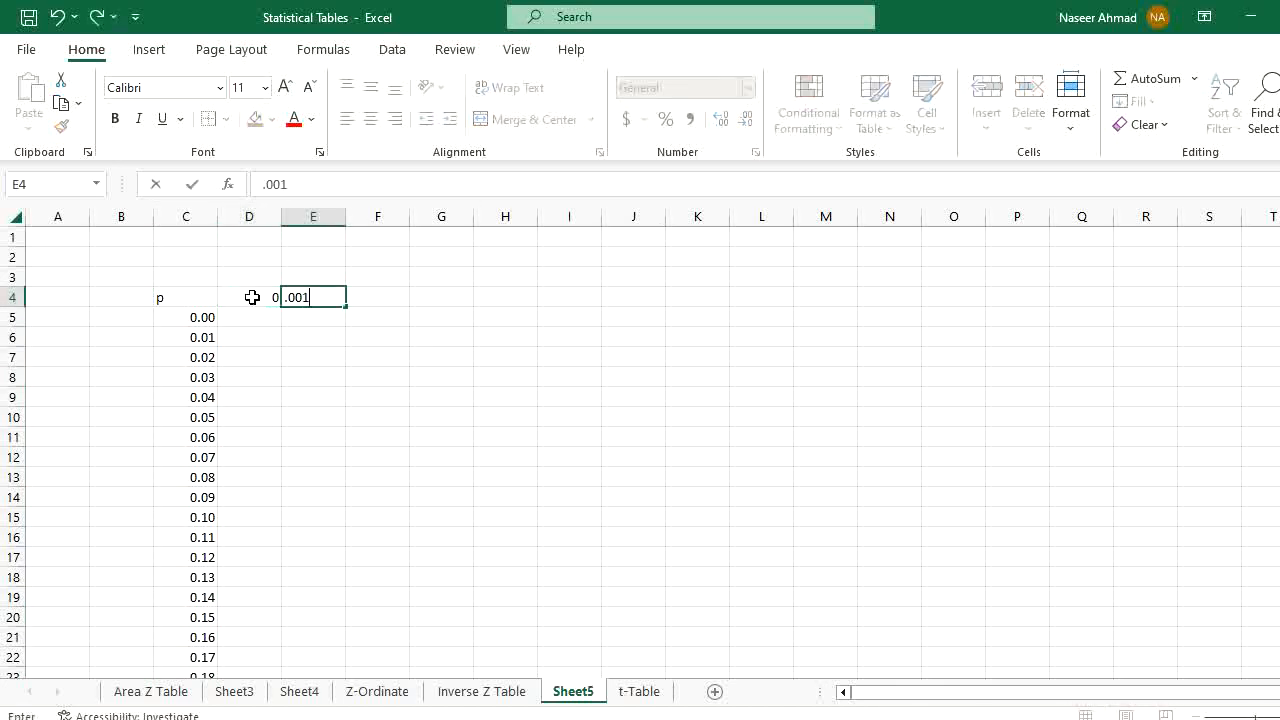
pyautogui.press('Tab')
pyautogui.click(259, 298)
pyautogui.moveTo(259, 298); pyautogui.dragTo(857, 311)
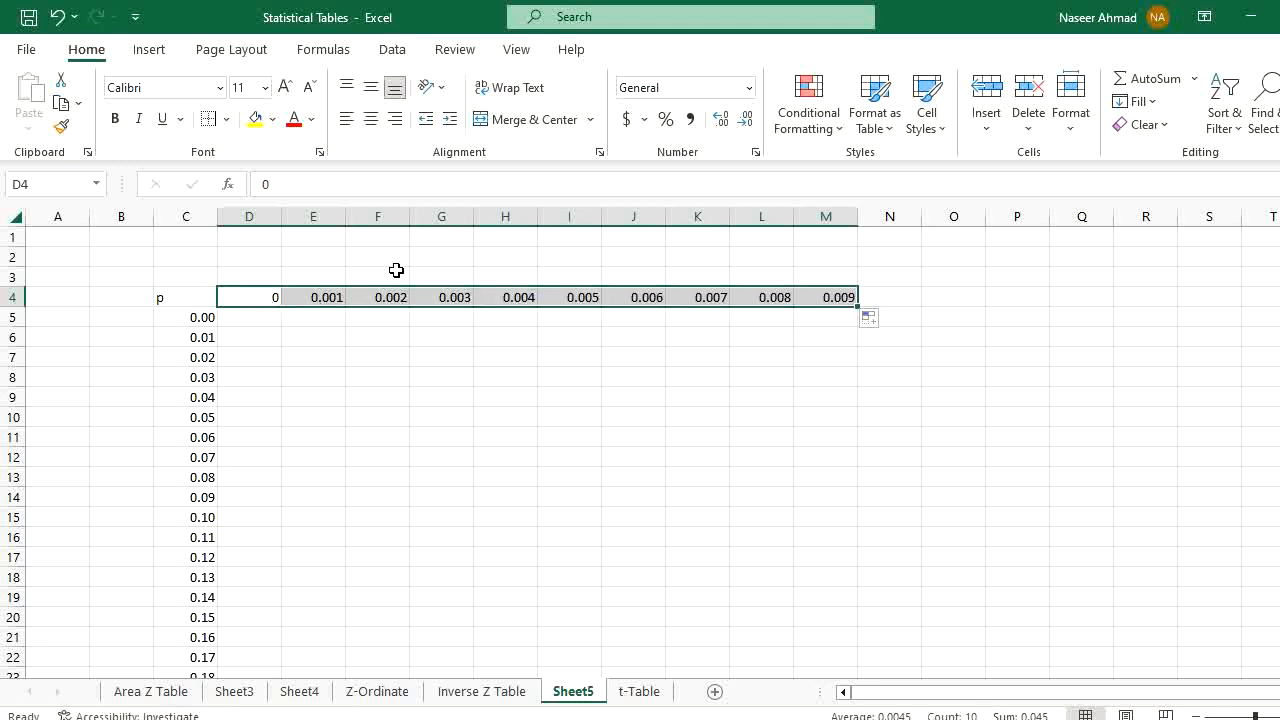
pyautogui.hotkey('ctrl', 'b')
# - Make all the p values in C5:C105 bold
pyautogui.click(303, 440)
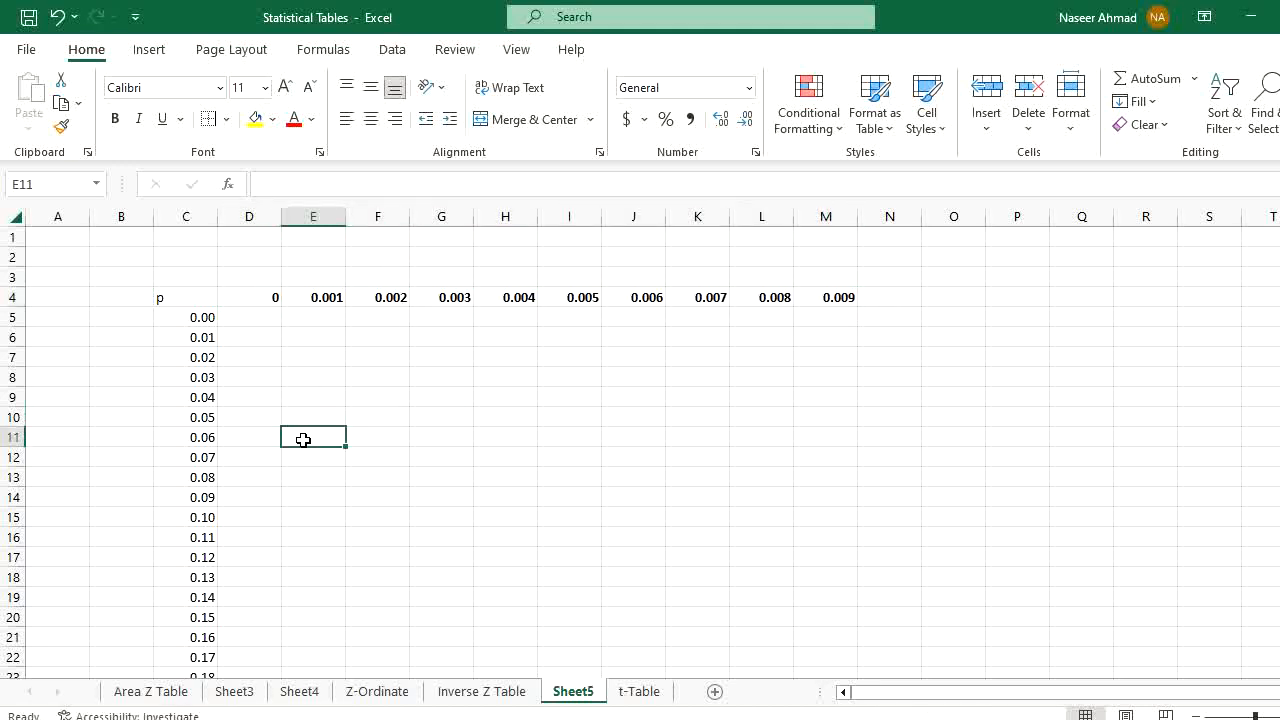
pyautogui.click(208, 318)
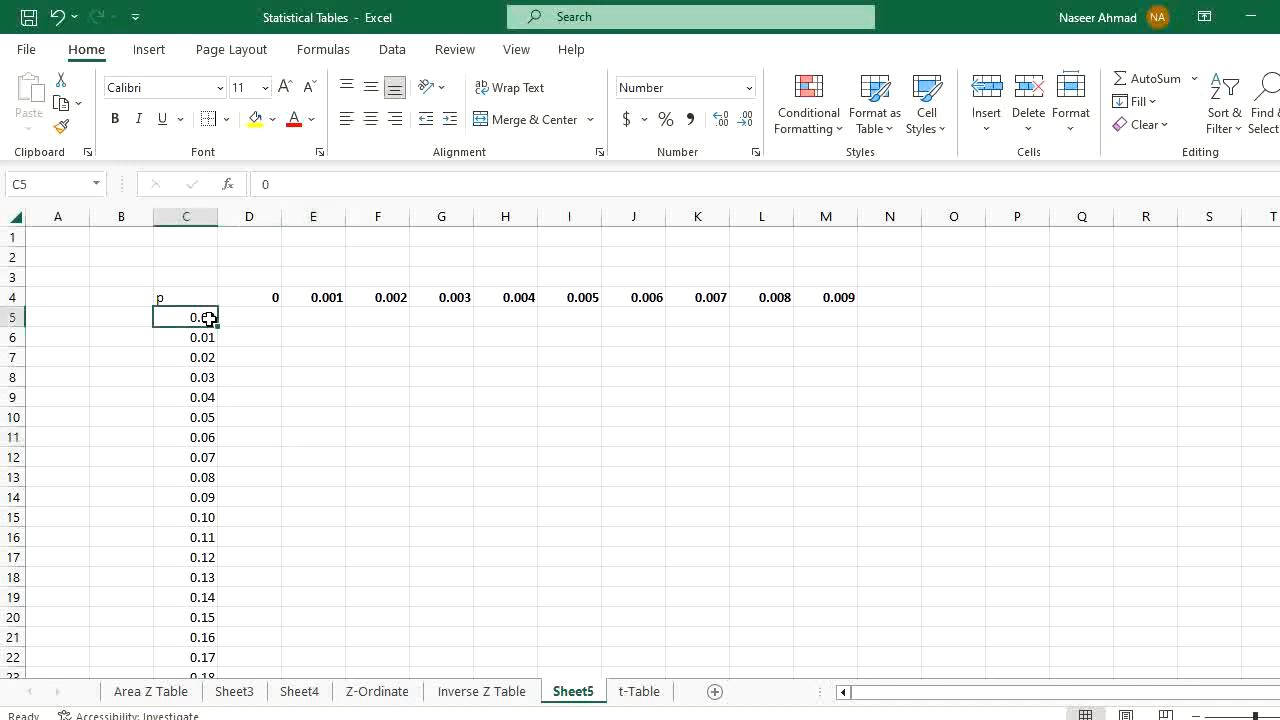
pyautogui.hotkey('ctrl', 'shift', 'Down')
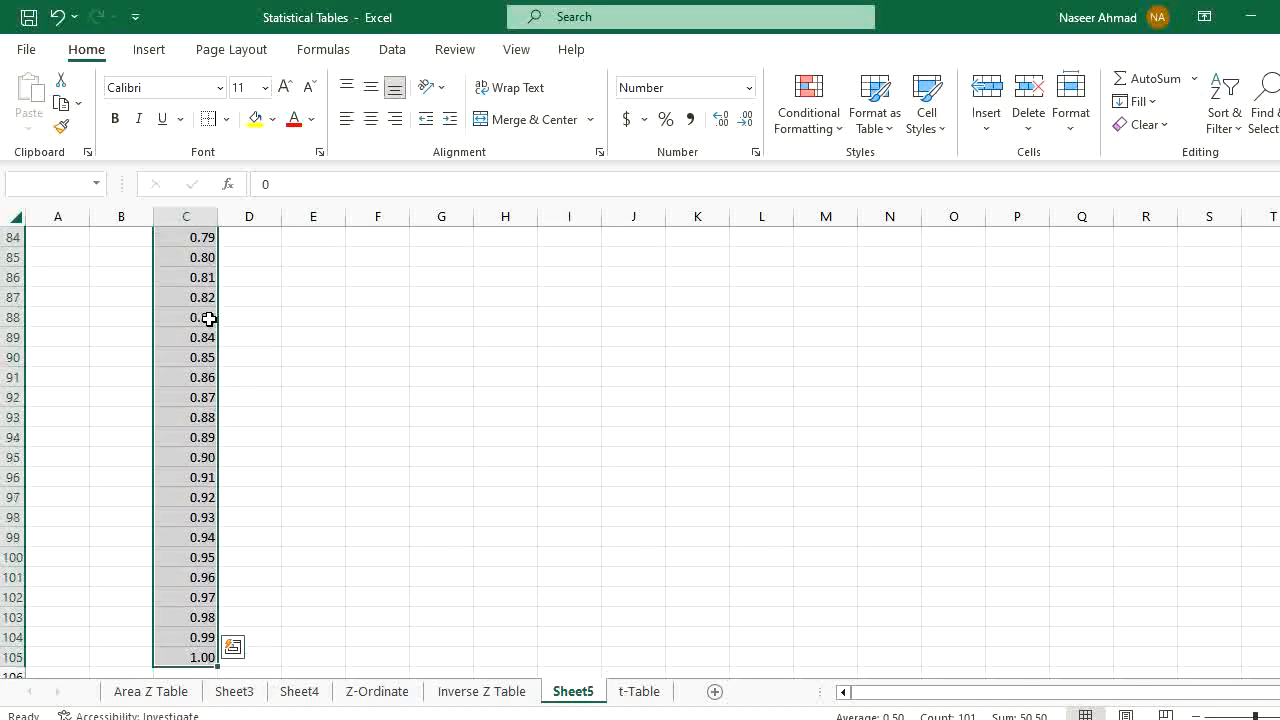
pyautogui.scroll(20, 208, 318)
# - Start a formula in D5, where p = 0.00 meets the 0 column
pyautogui.click(253, 316)
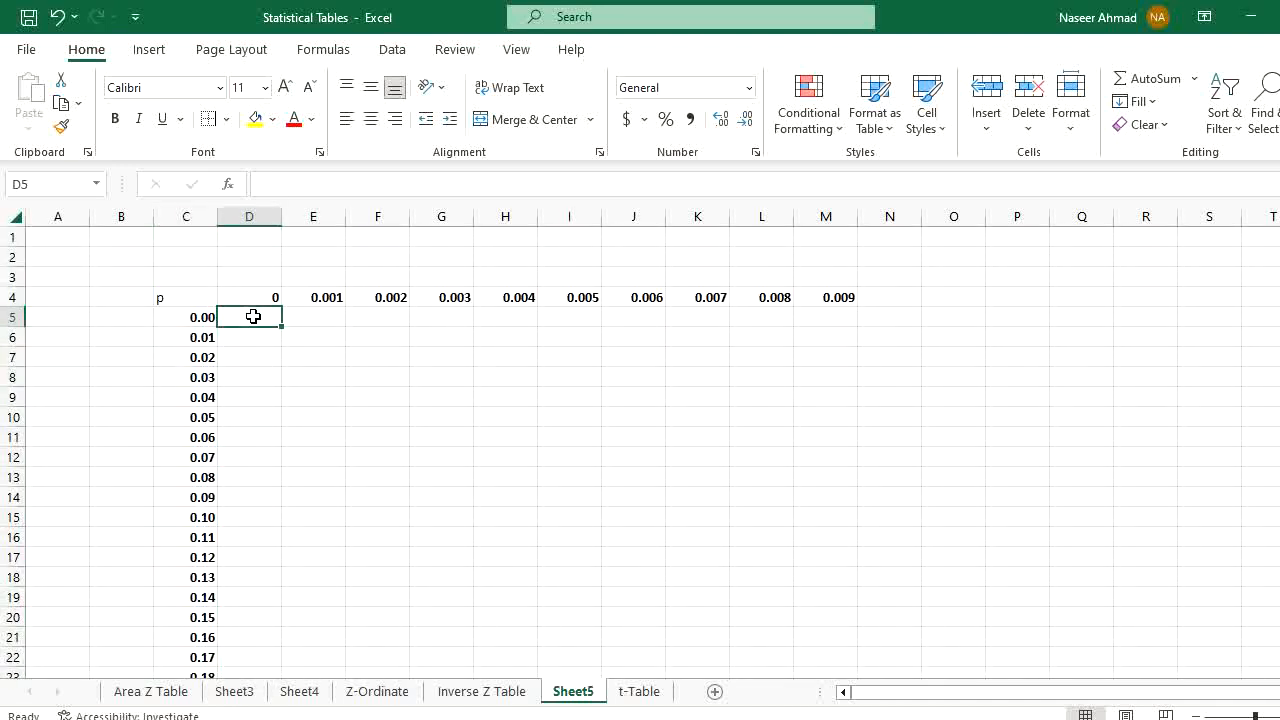
pyautogui.write('=')
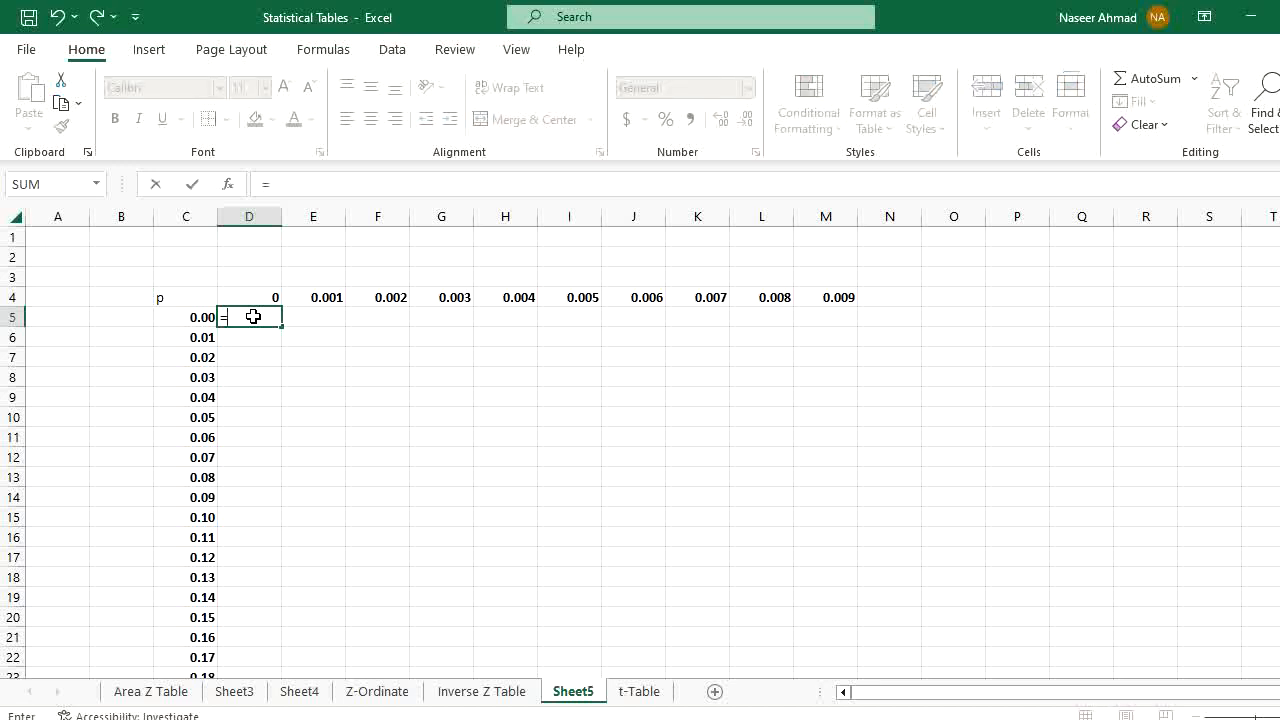
pyautogui.write('inv')
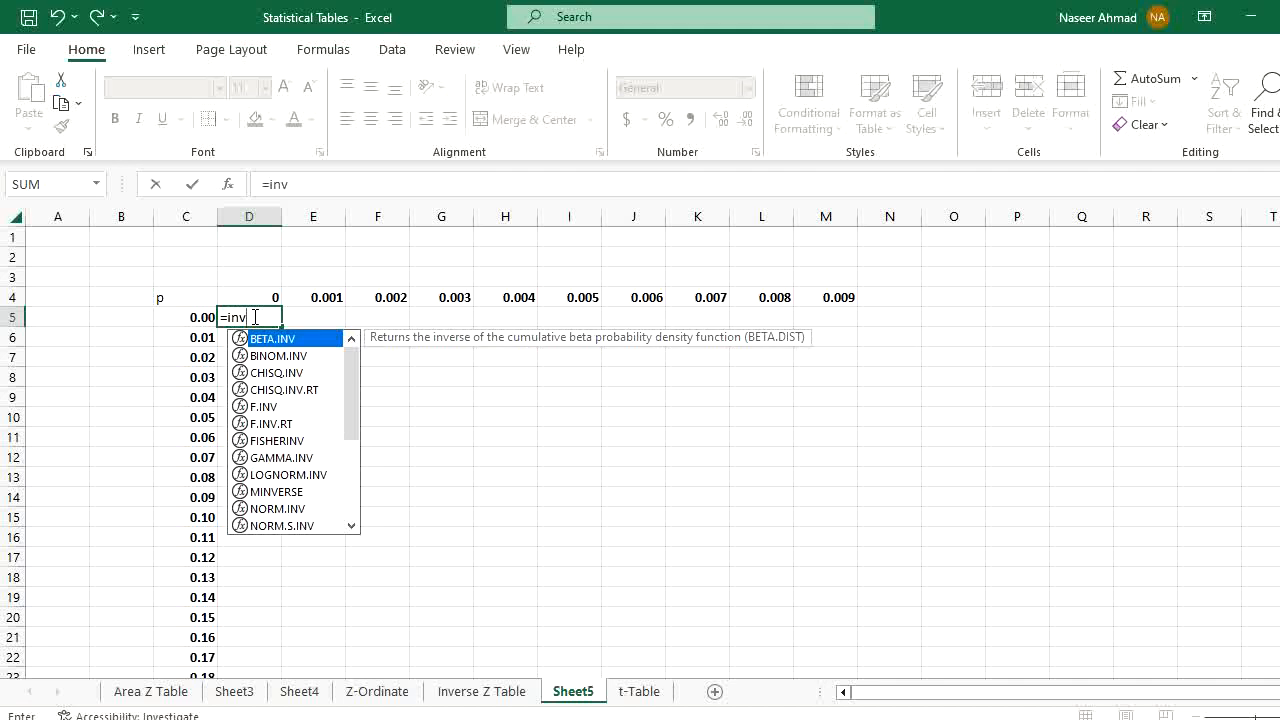
pyautogui.press('BackSpace')
pyautogui.press('BackSpace')
pyautogui.press('BackSpace')
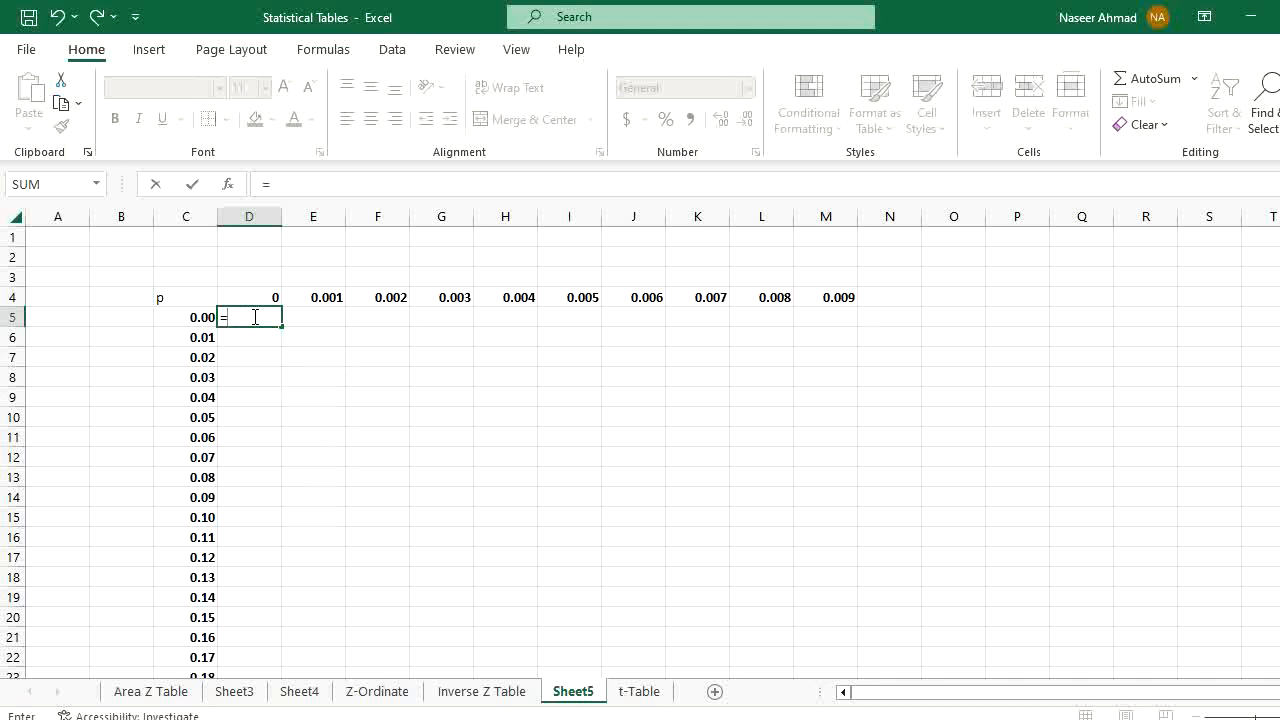
# - Use the NORM.INV function in the D5 formula with C5+D4 as its probability argument
pyautogui.write('norm')
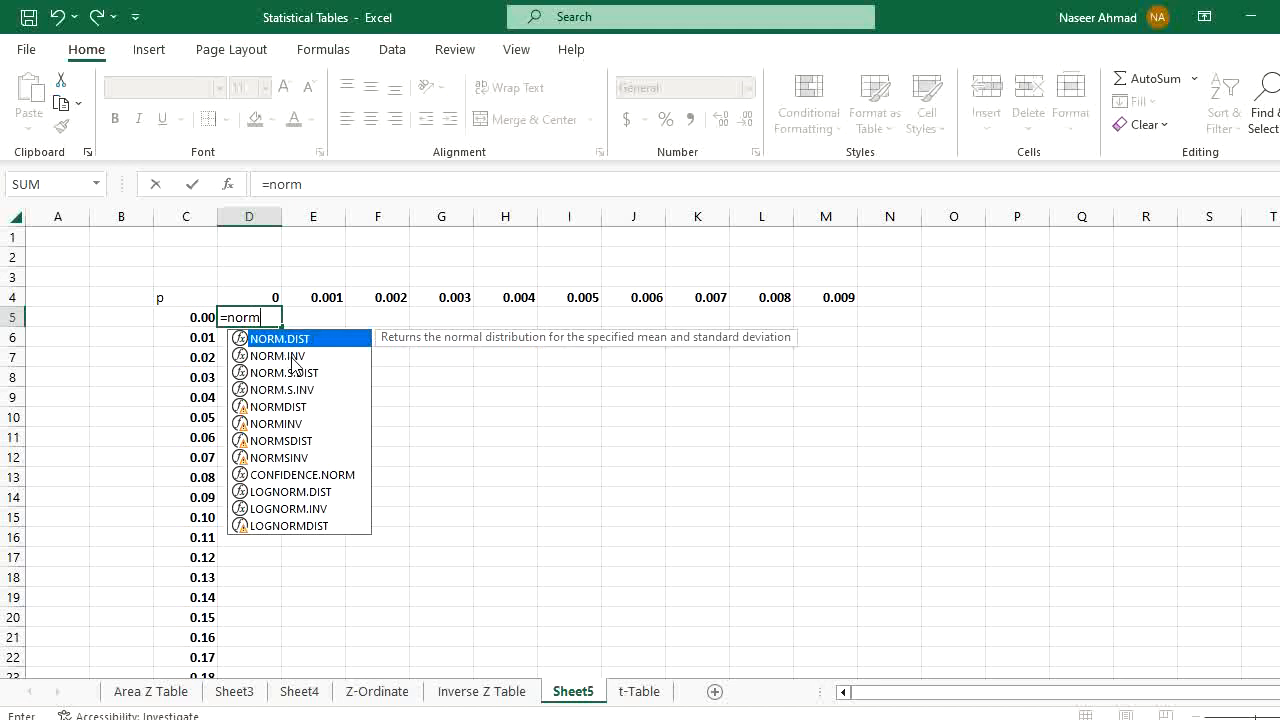
pyautogui.write('.')
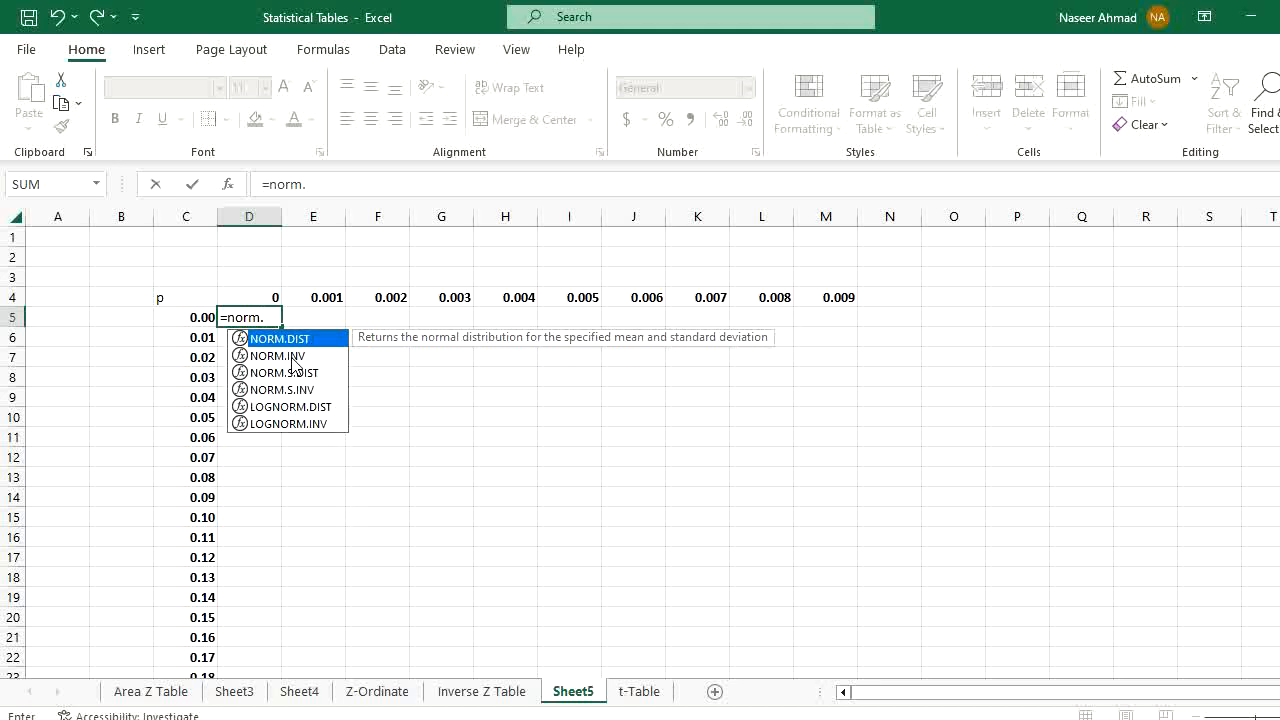
pyautogui.write('i')
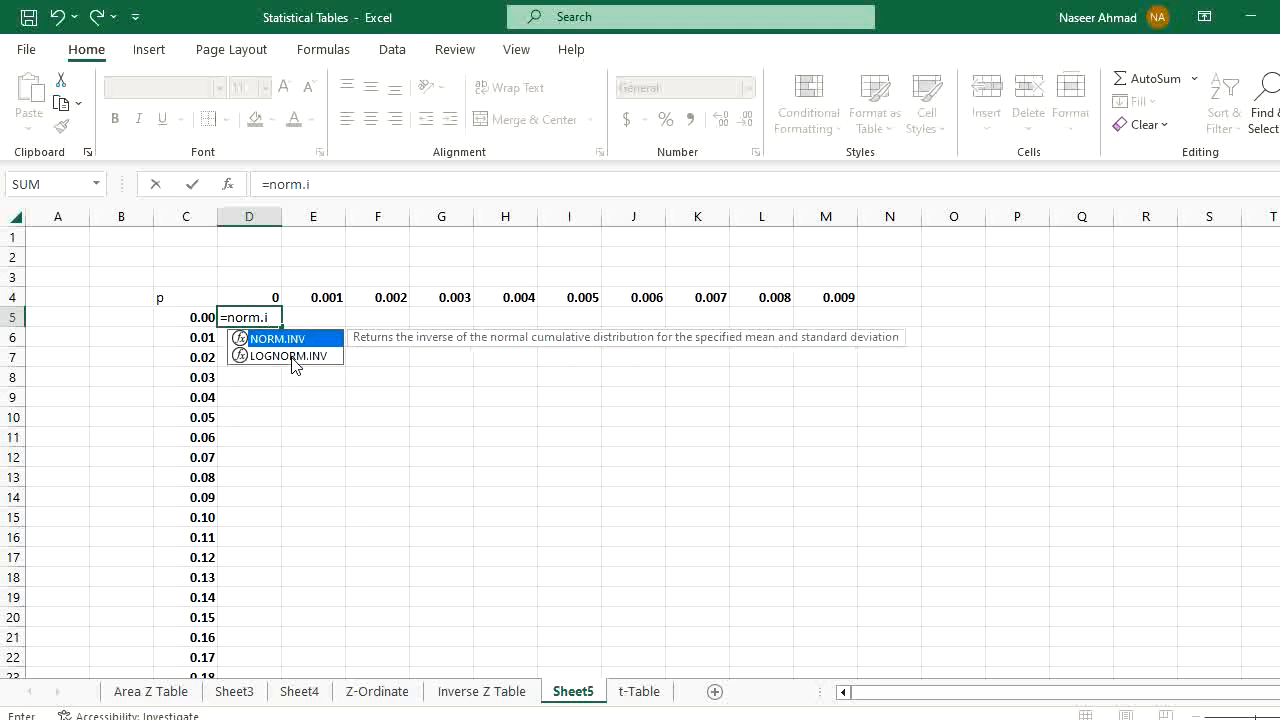
pyautogui.write('nv(')
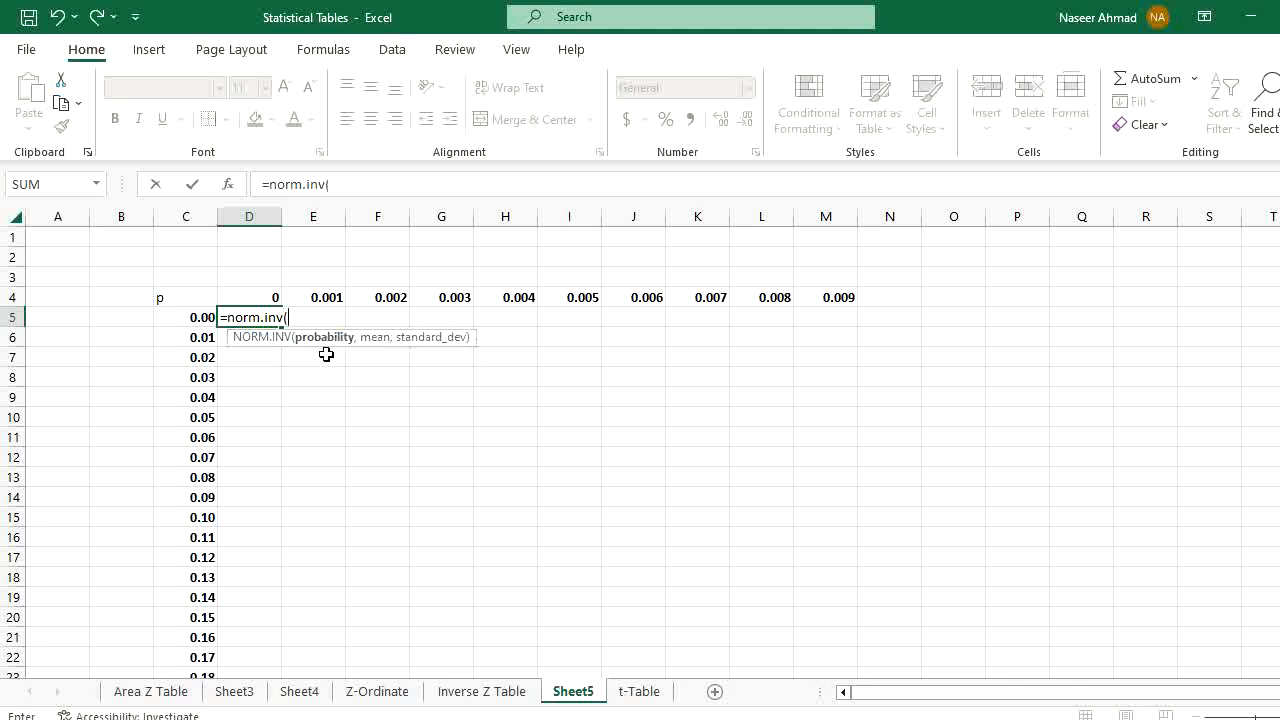
pyautogui.click(193, 318)
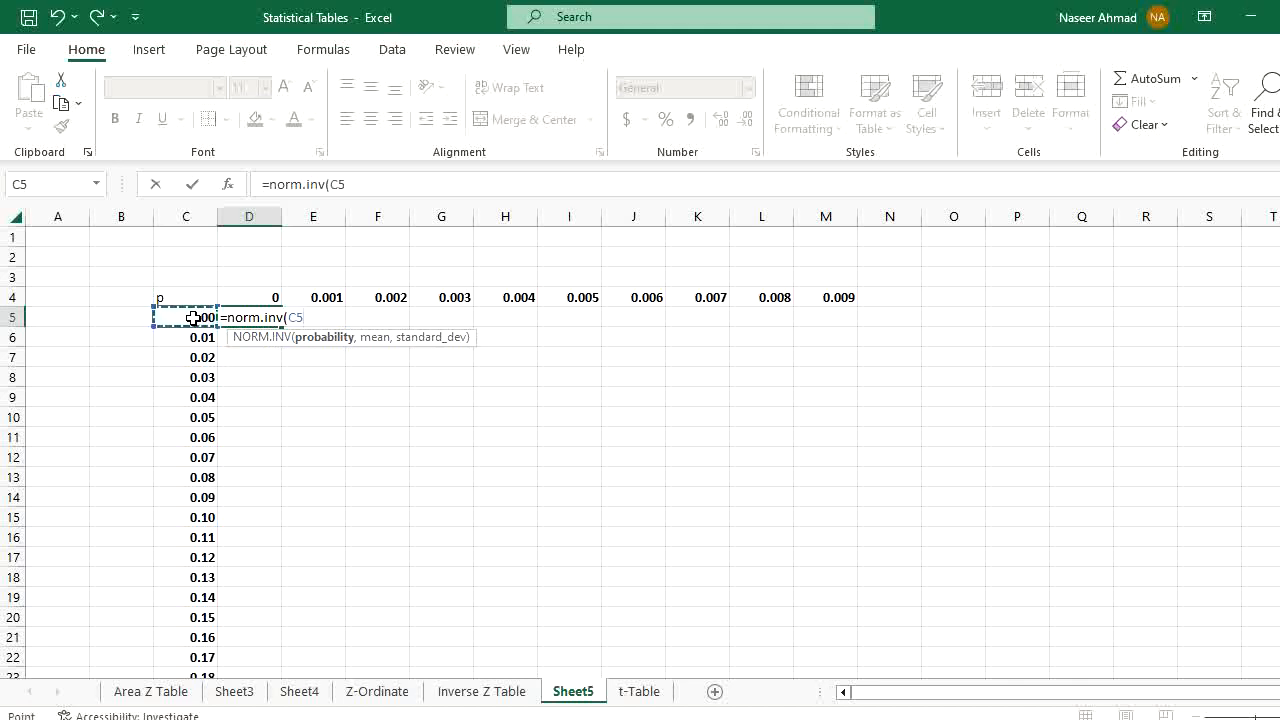
pyautogui.write('+')
pyautogui.click(268, 297)
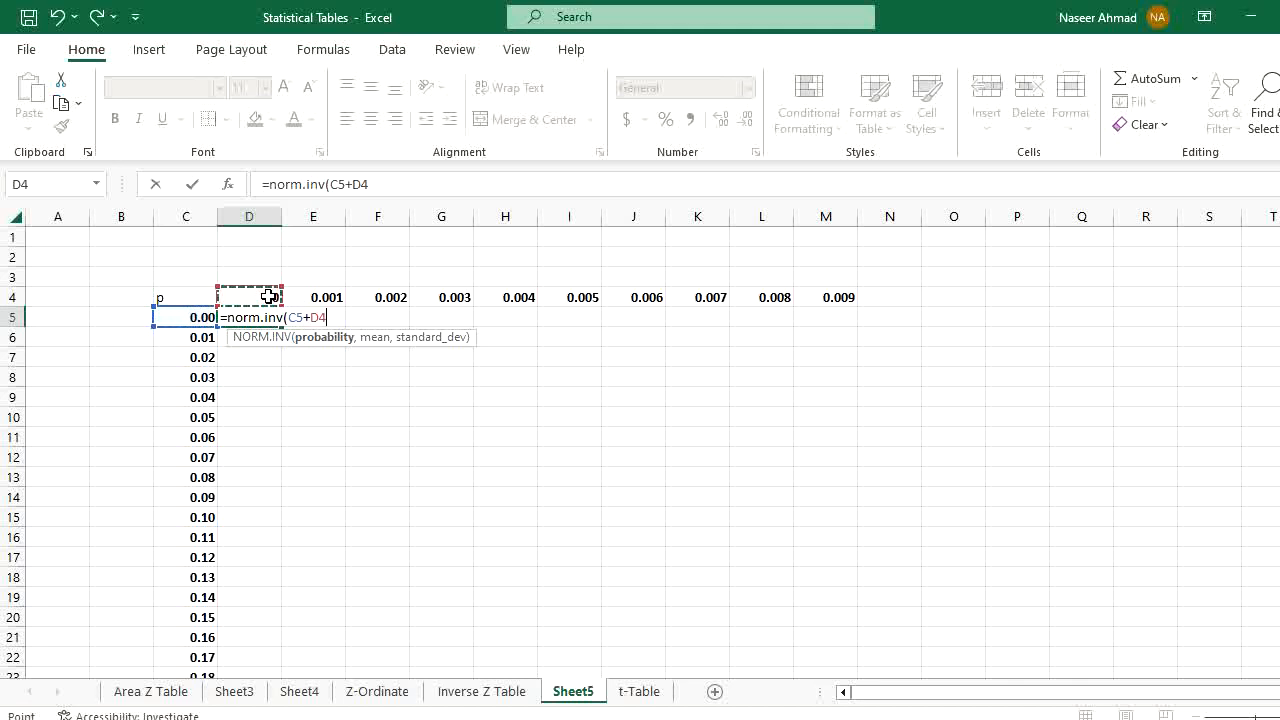
# - Change the references to $C5 and D$4, add mean 0 and standard deviation 1, and complete the formula in D5
pyautogui.click(288, 317)
pyautogui.write('$C5+D')
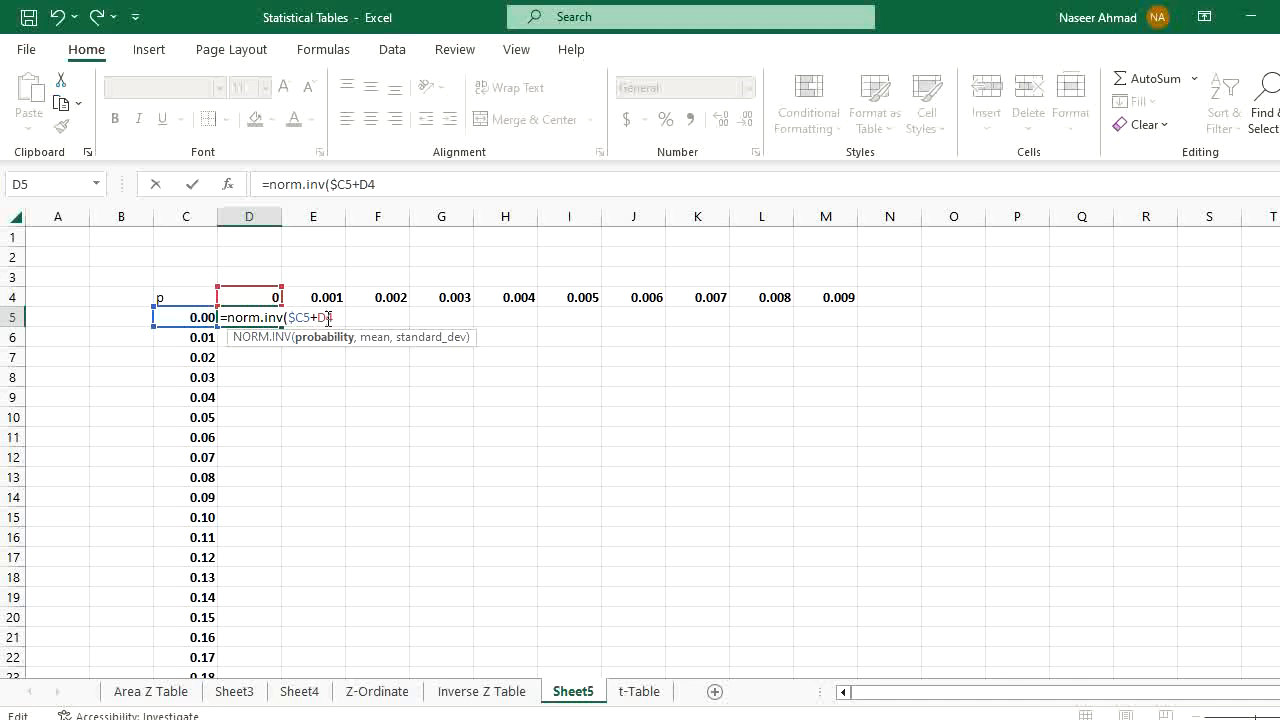
pyautogui.write('$')
pyautogui.click(407, 187)
pyautogui.write(',')
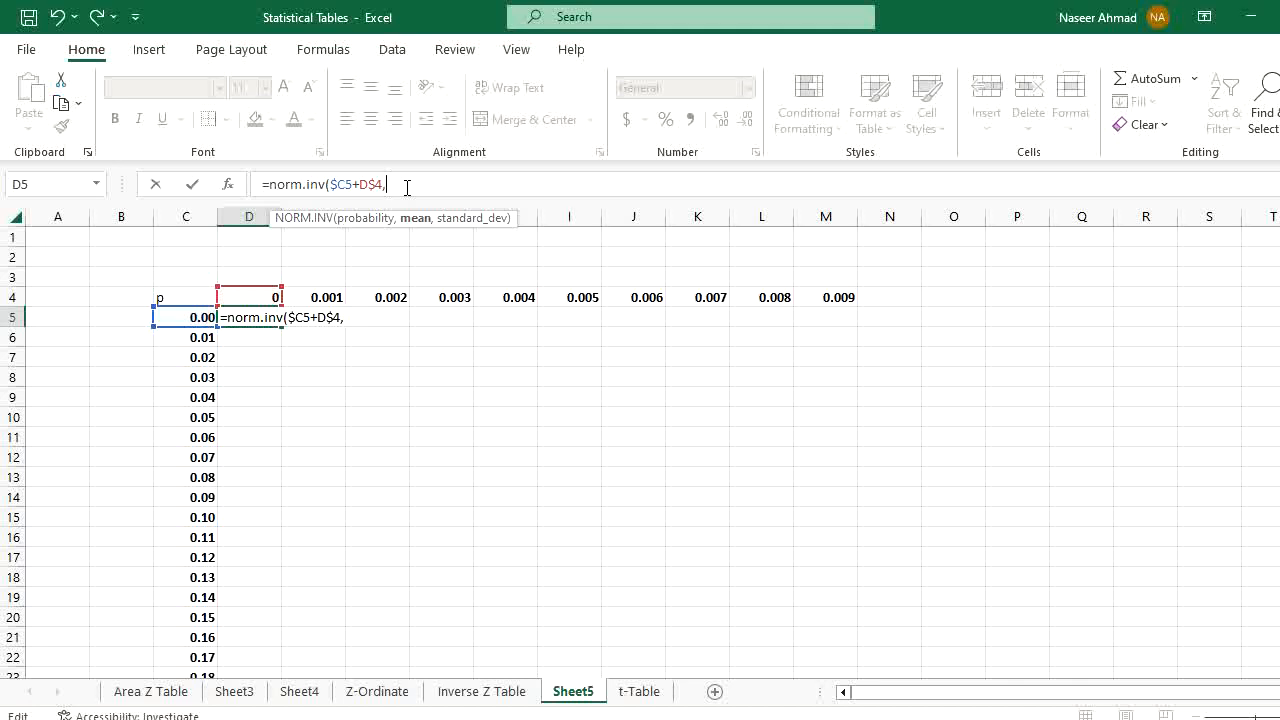
pyautogui.write('0,')
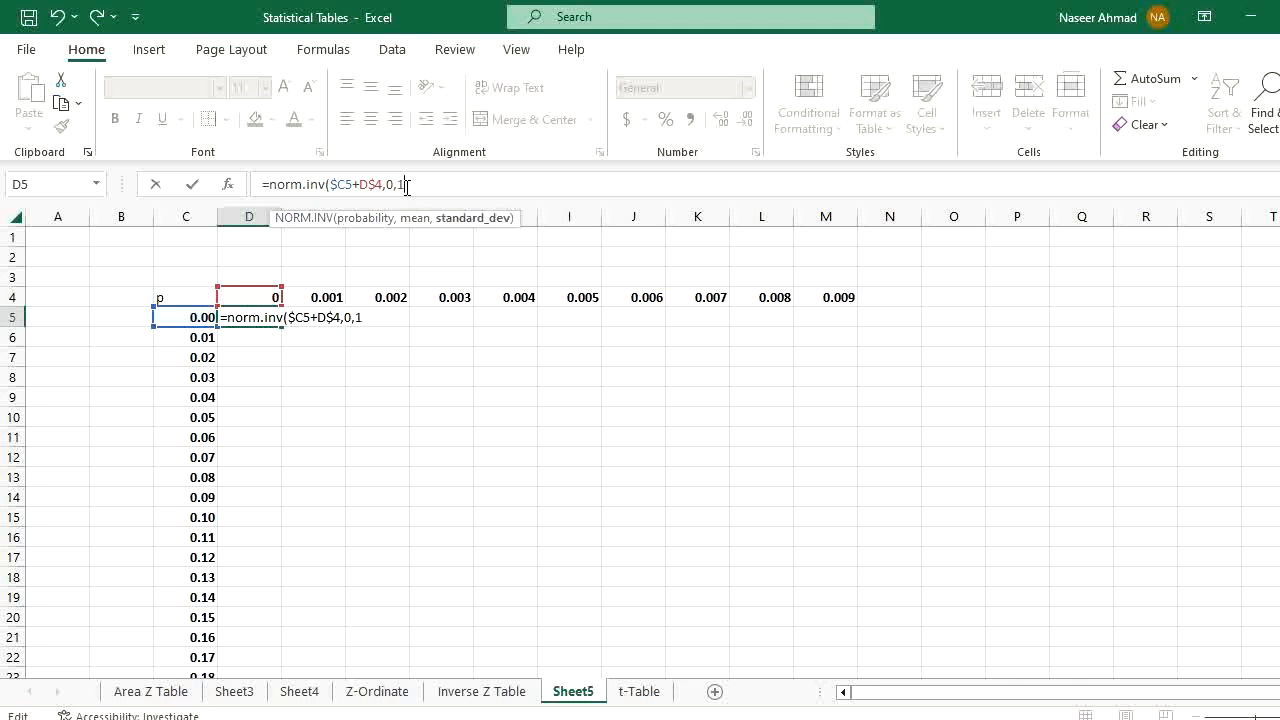
pyautogui.write('1)')
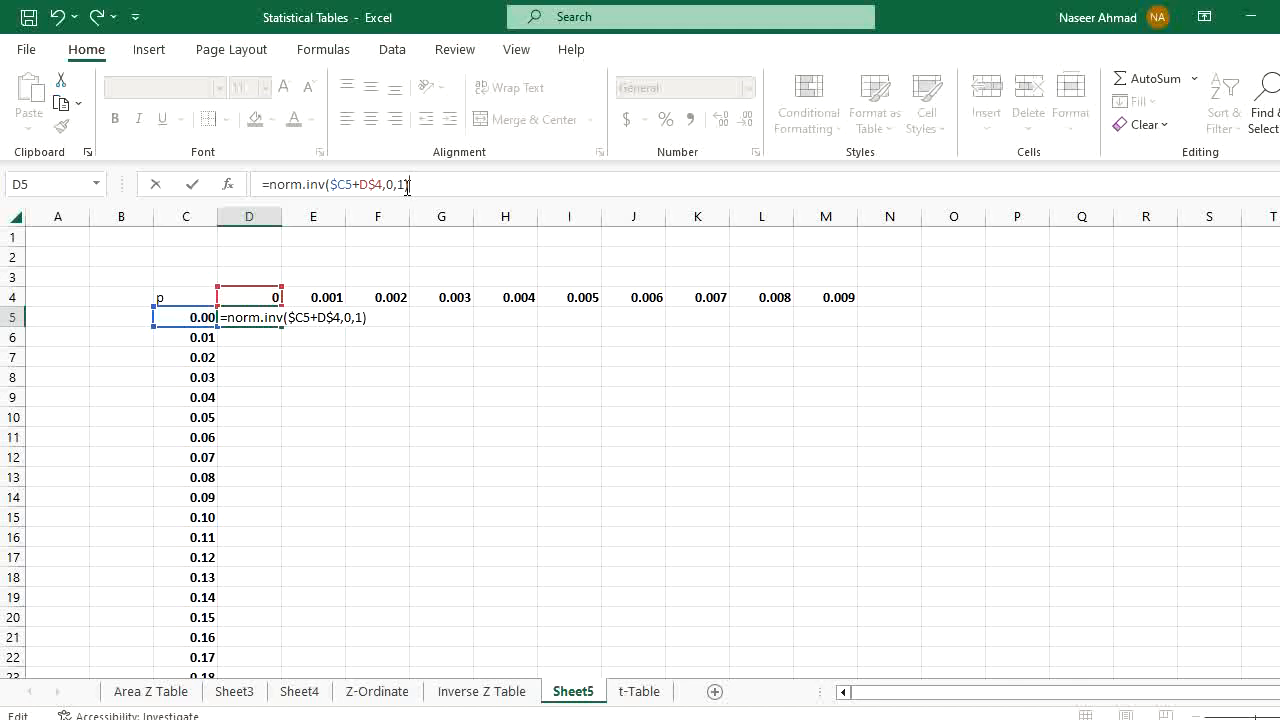
pyautogui.press('Return')
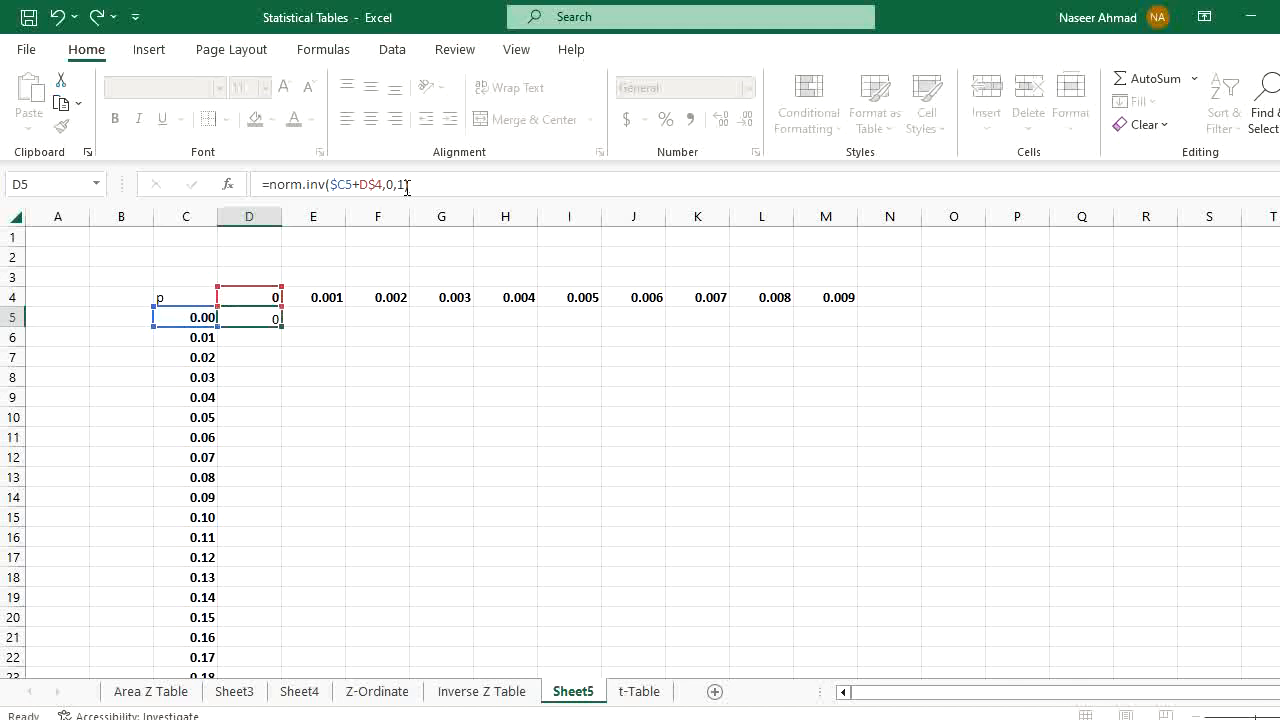
# - Fill the NORM.INV formula from D5 across the p = 0.00 row to M5
pyautogui.click(250, 316)
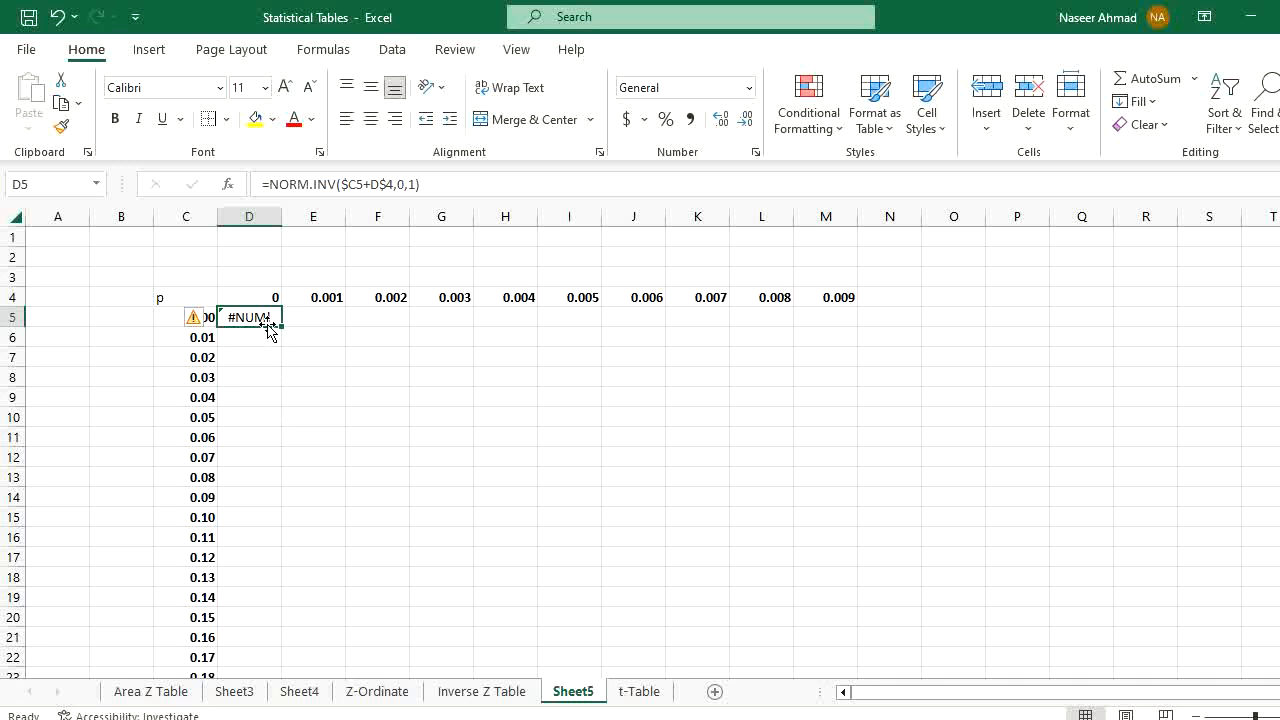
pyautogui.moveTo(286, 334); pyautogui.dragTo(843, 335)
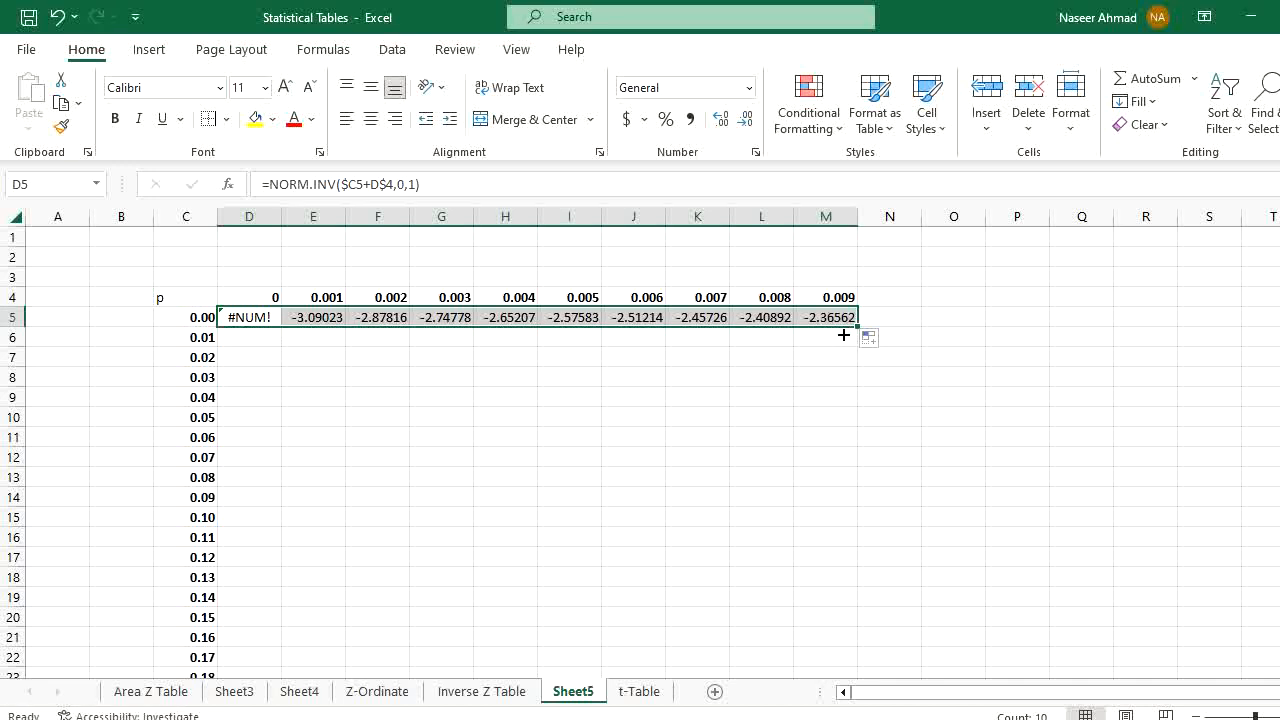
# - Fill the NORM.INV formulas in D5:M5 down through all p rows to p = 1.00
pyautogui.click(262, 317)
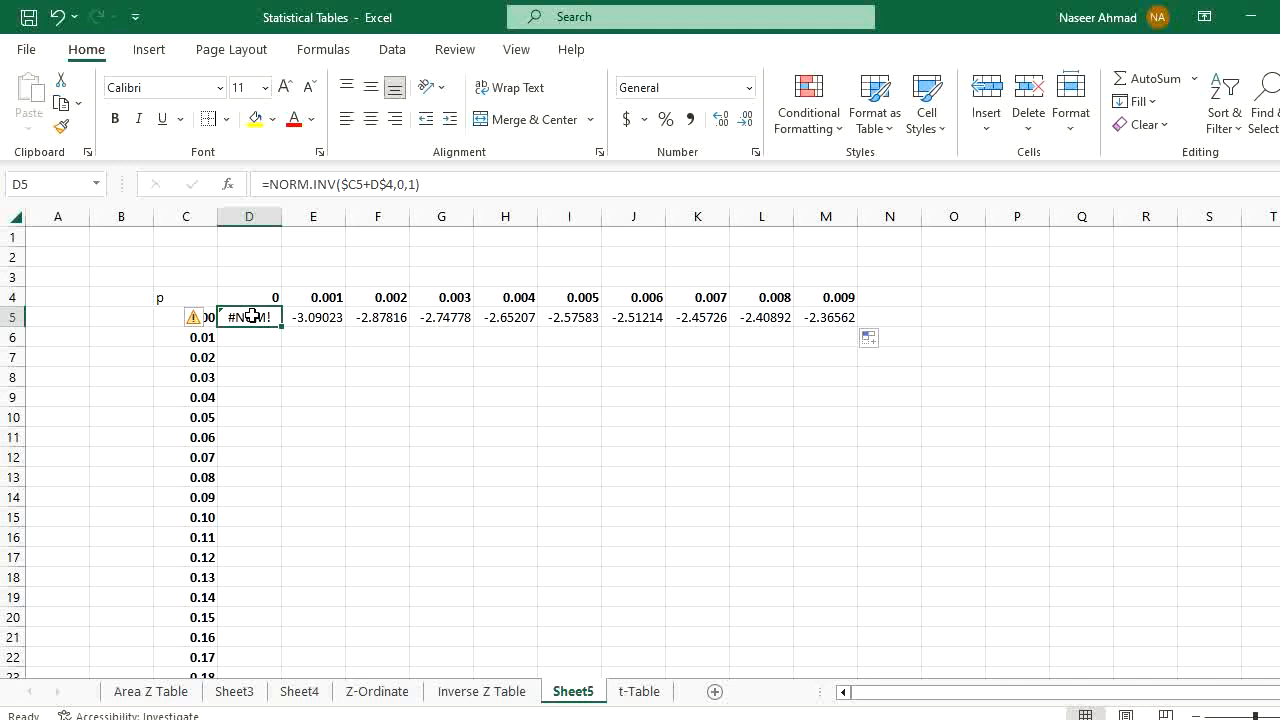
pyautogui.moveTo(264, 317); pyautogui.dragTo(859, 330)
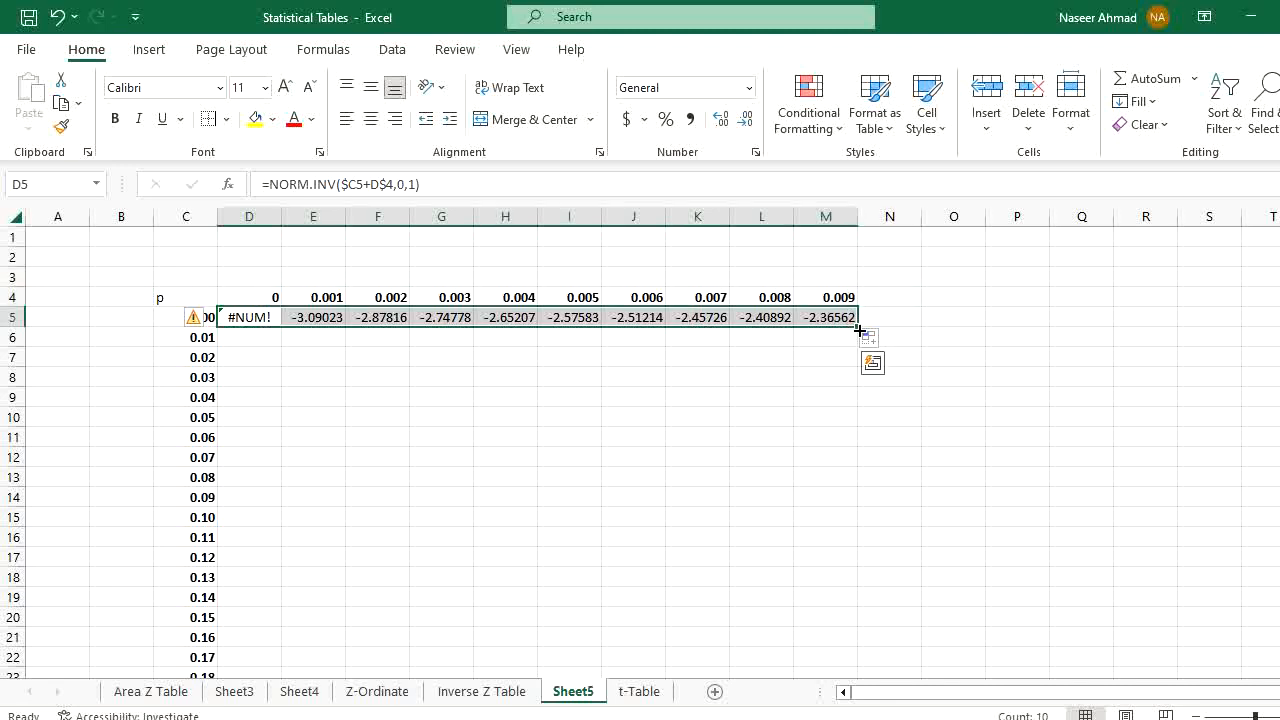
pyautogui.doubleClick(859, 328)
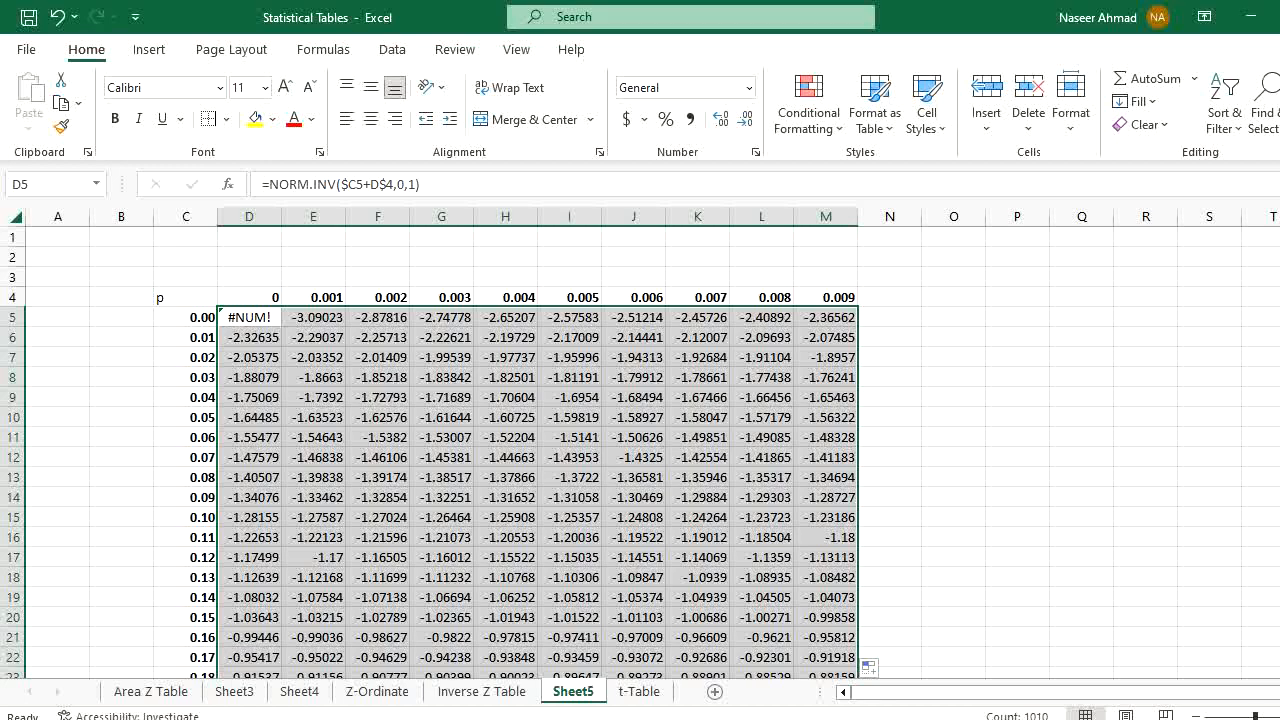
# - Check the filled values down the table, especially the p = 0.50 row and its value in the 0 column
pyautogui.scroll(-15, 540, 450)
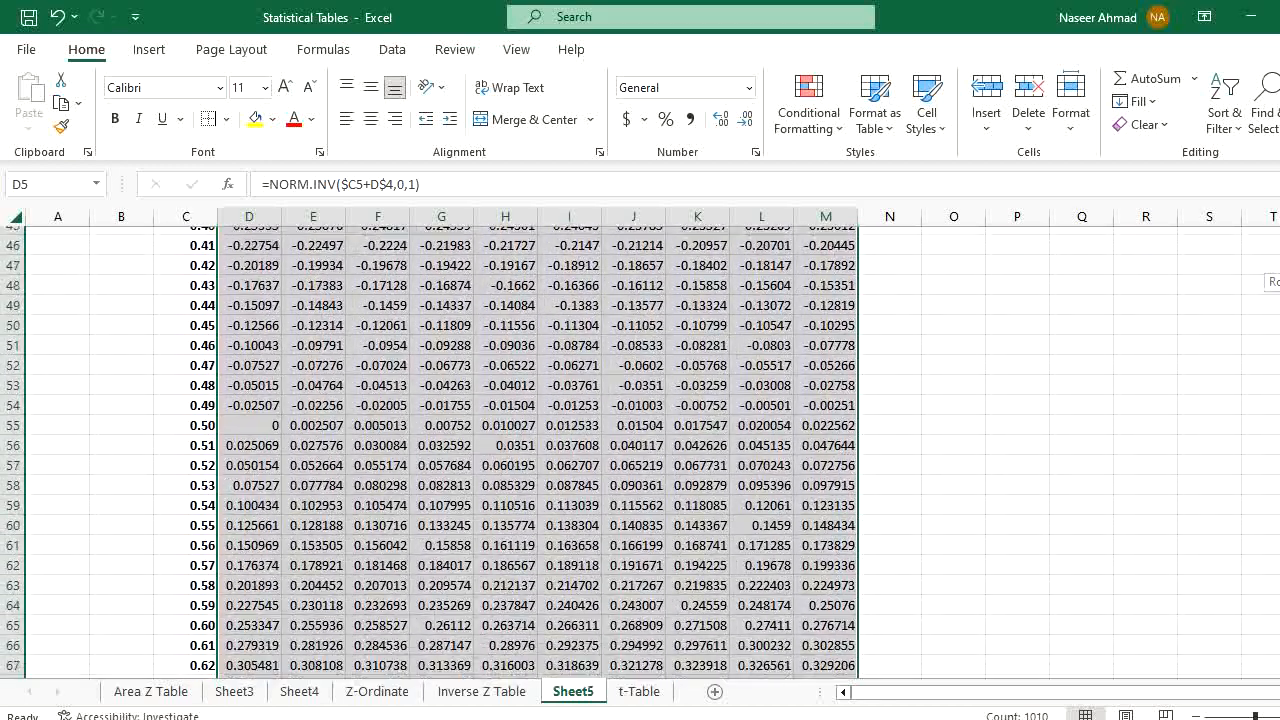
pyautogui.scroll(-1, 540, 450)
pyautogui.scroll(-8, 540, 450)
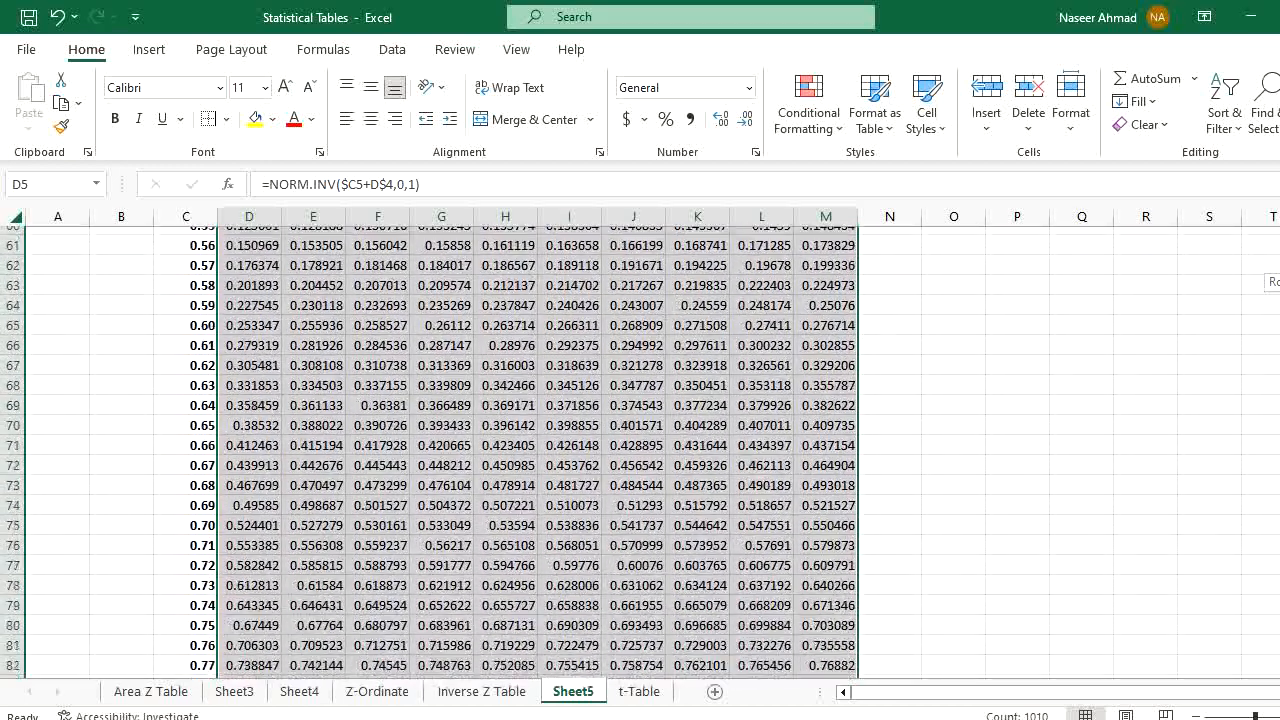
pyautogui.scroll(9, 576, 445)
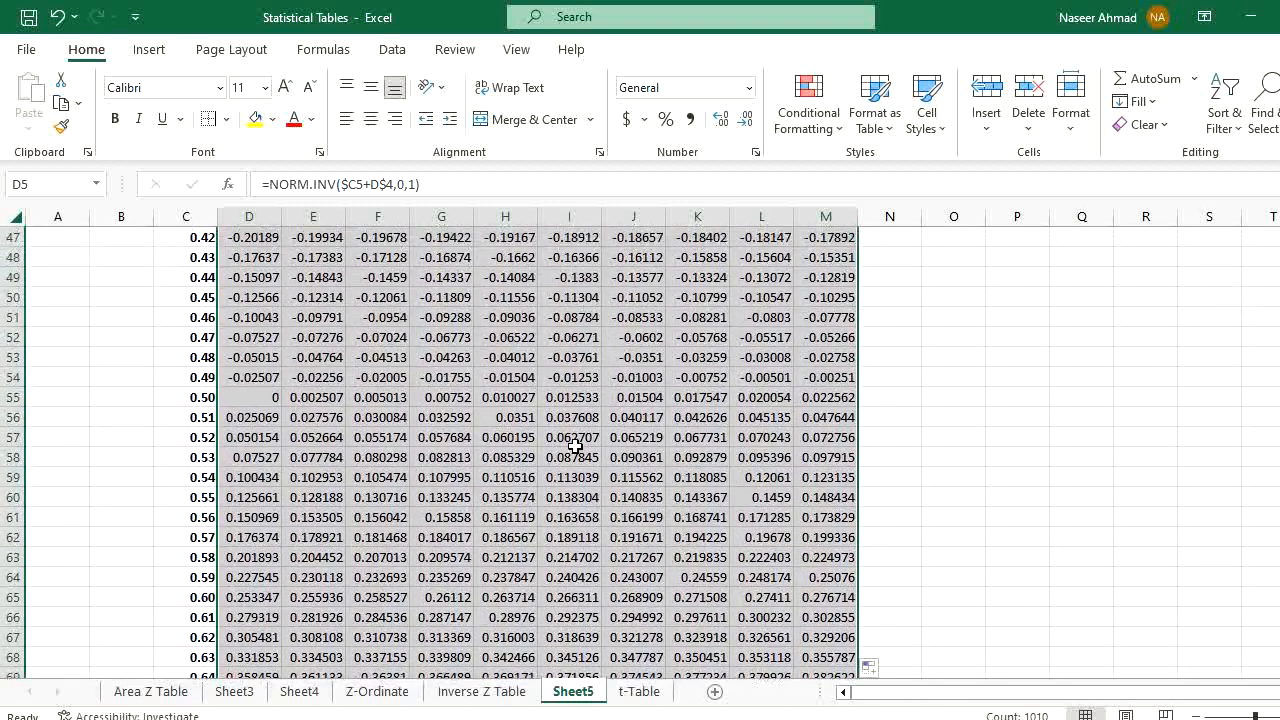
pyautogui.click(204, 398)
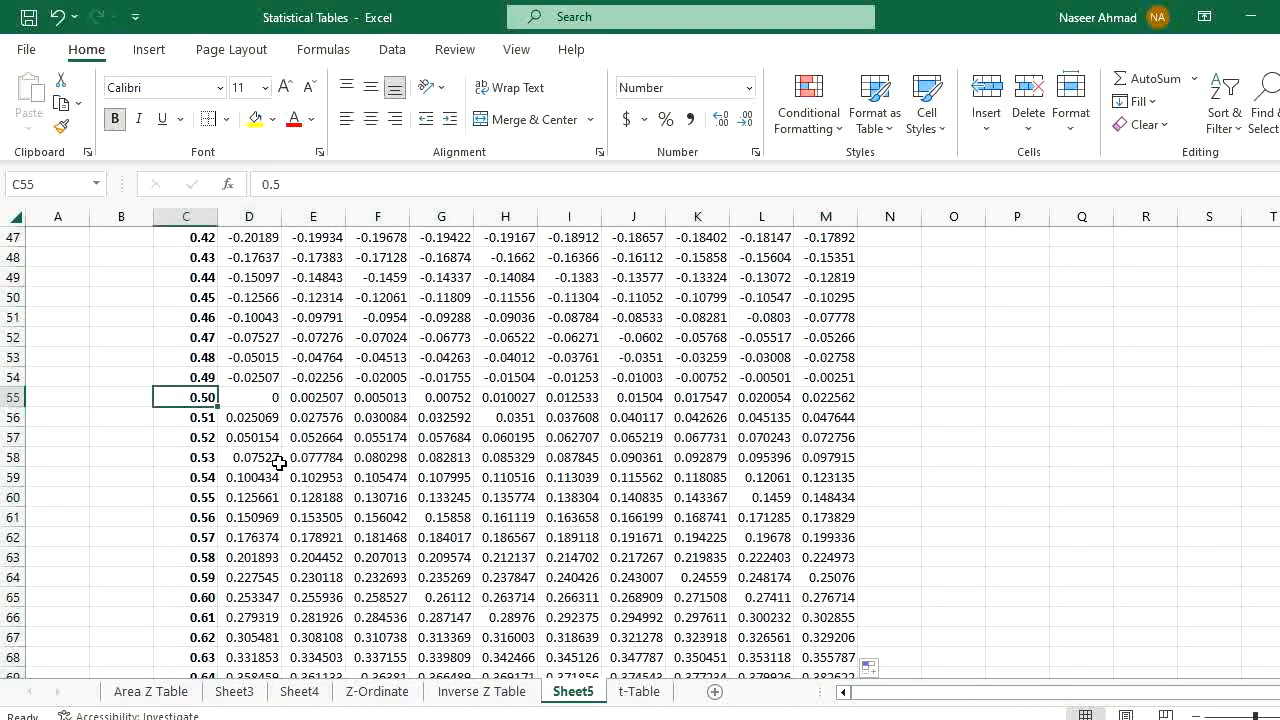
pyautogui.click(264, 398)
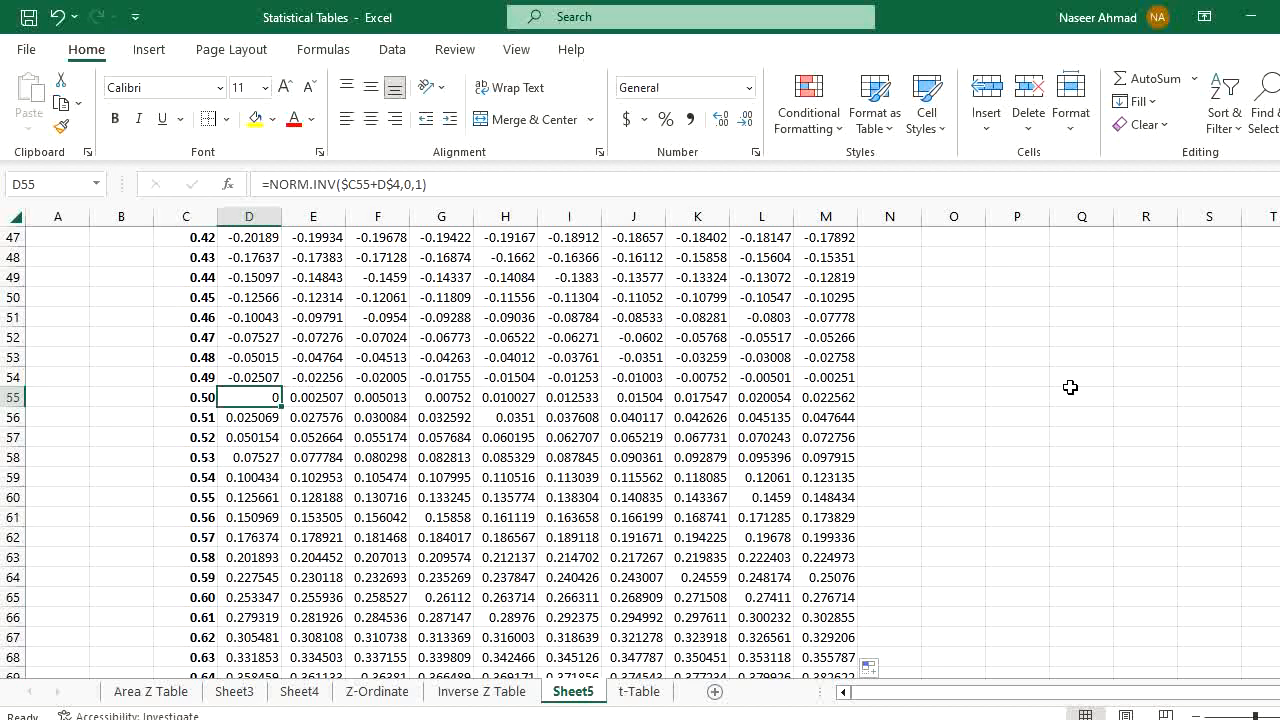
pyautogui.moveTo(1279, 489)
pyautogui.mouseDown()
pyautogui.moveTo(1279, 358)
pyautogui.moveTo(1279, 468)
pyautogui.mouseUp()
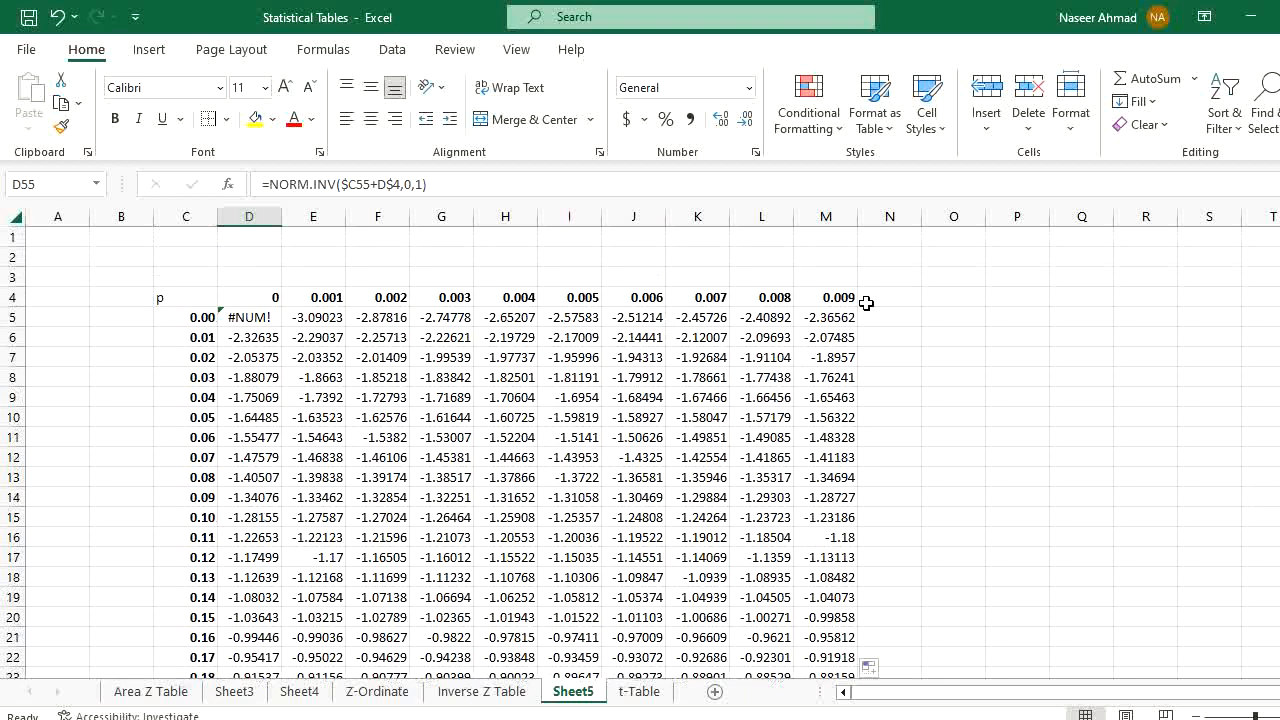
# - Clear the formula from D5, where p = 0.00 meets the 0 column
pyautogui.moveTo(252, 321); pyautogui.dragTo(809, 331)
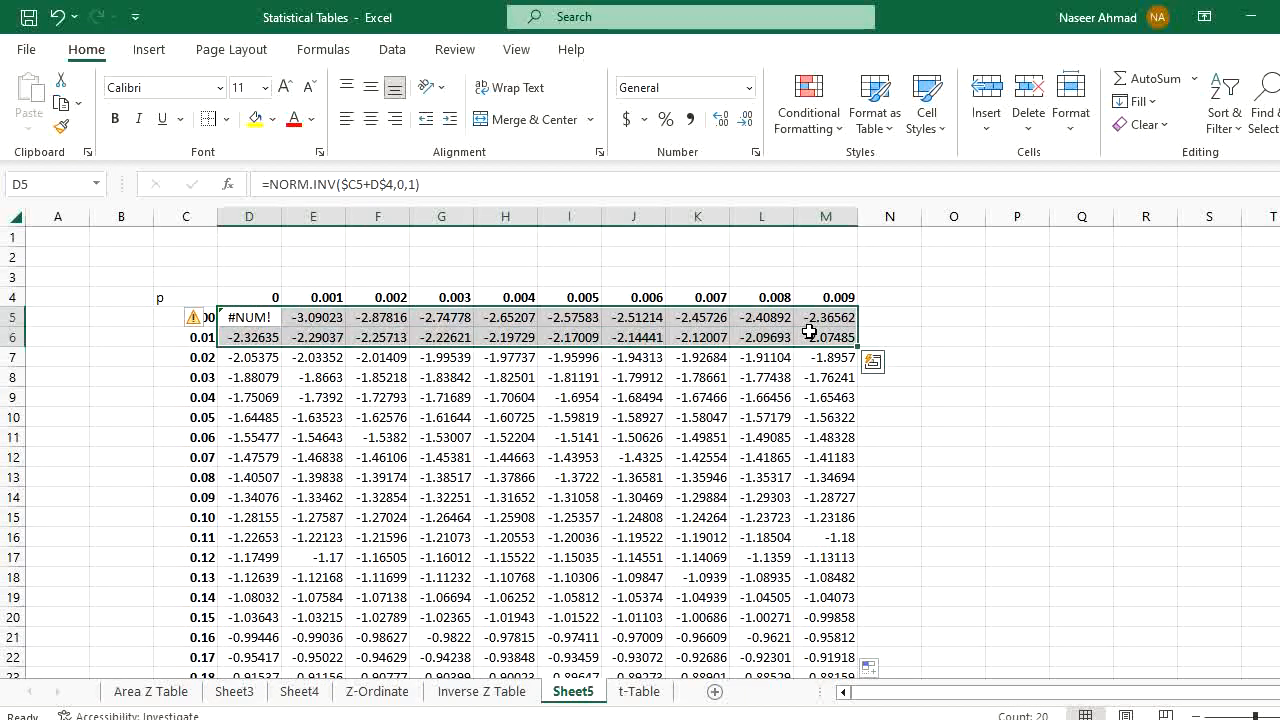
pyautogui.hotkey('ctrl', 'shift', 'Down')
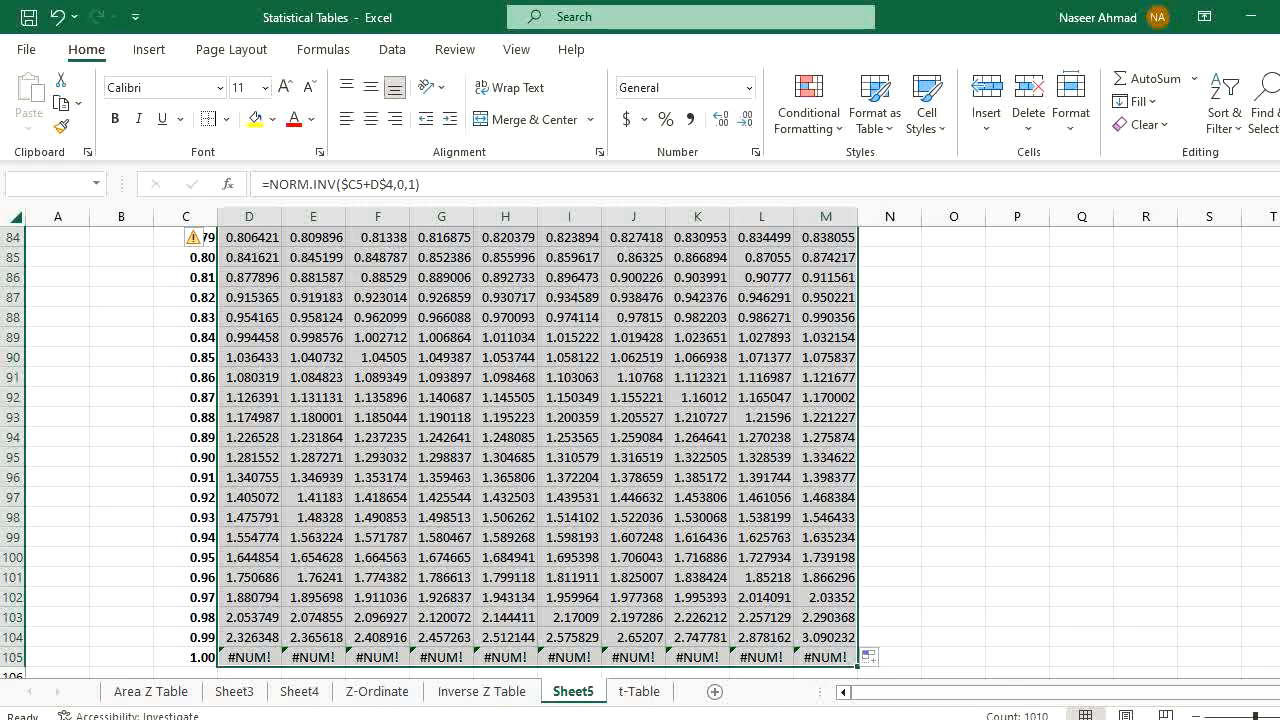
pyautogui.scroll(15, 540, 450)
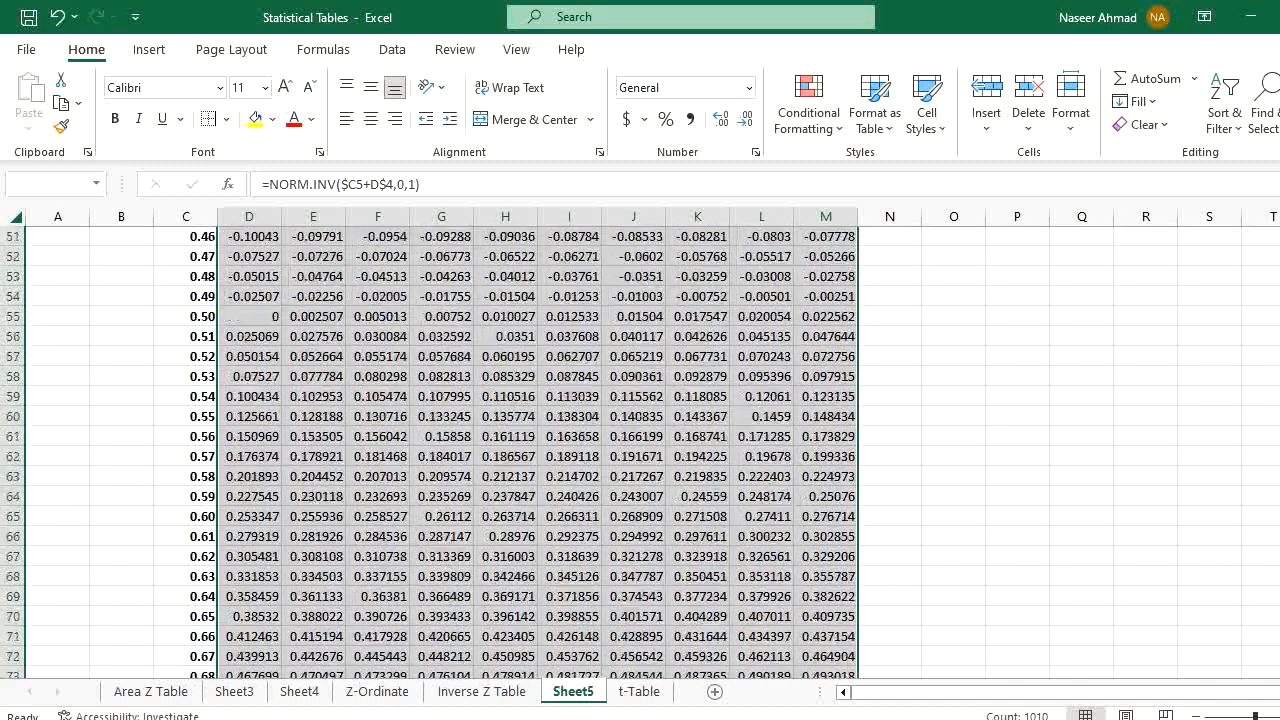
pyautogui.scroll(13, 285, 378)
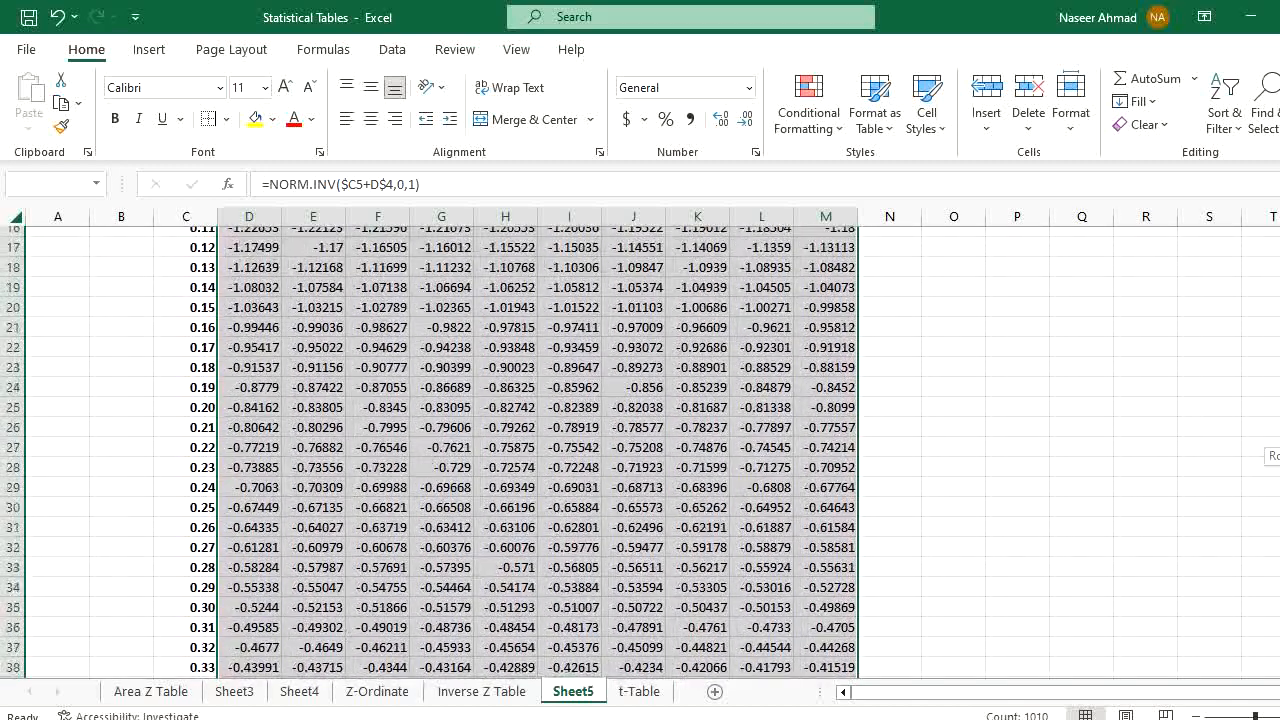
pyautogui.click(263, 322)
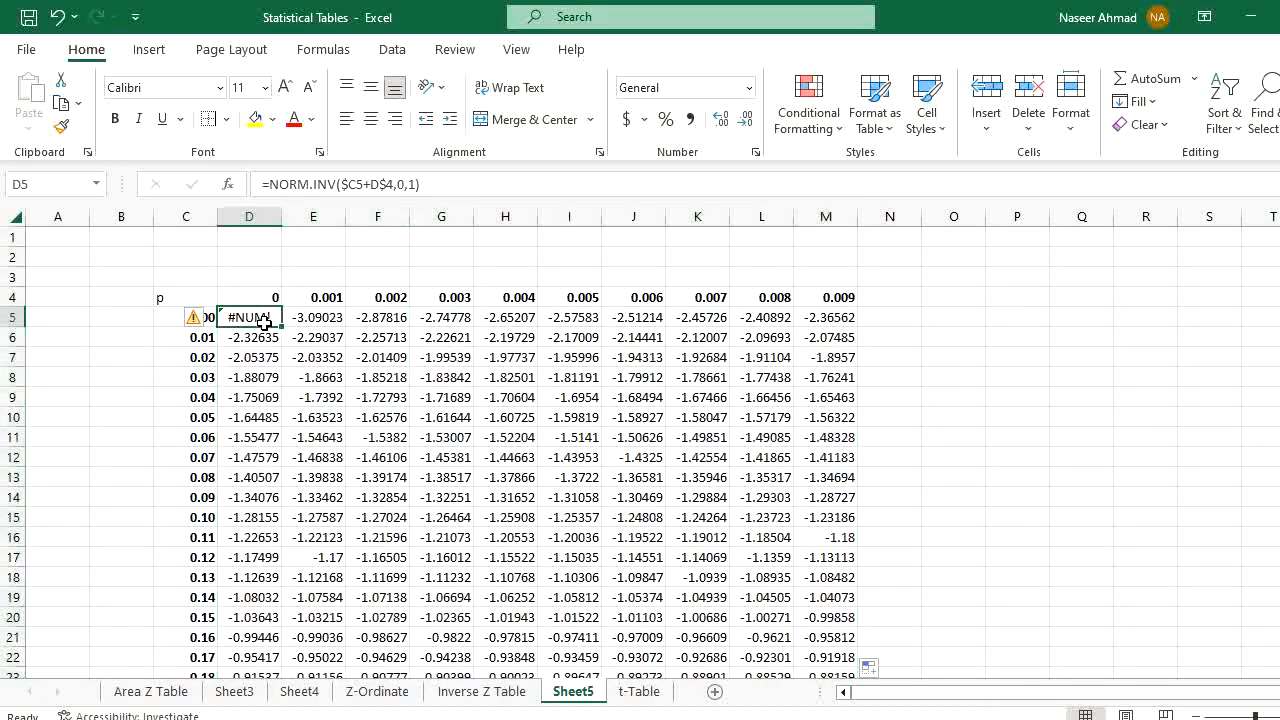
pyautogui.press('Delete')
pyautogui.click(300, 377)
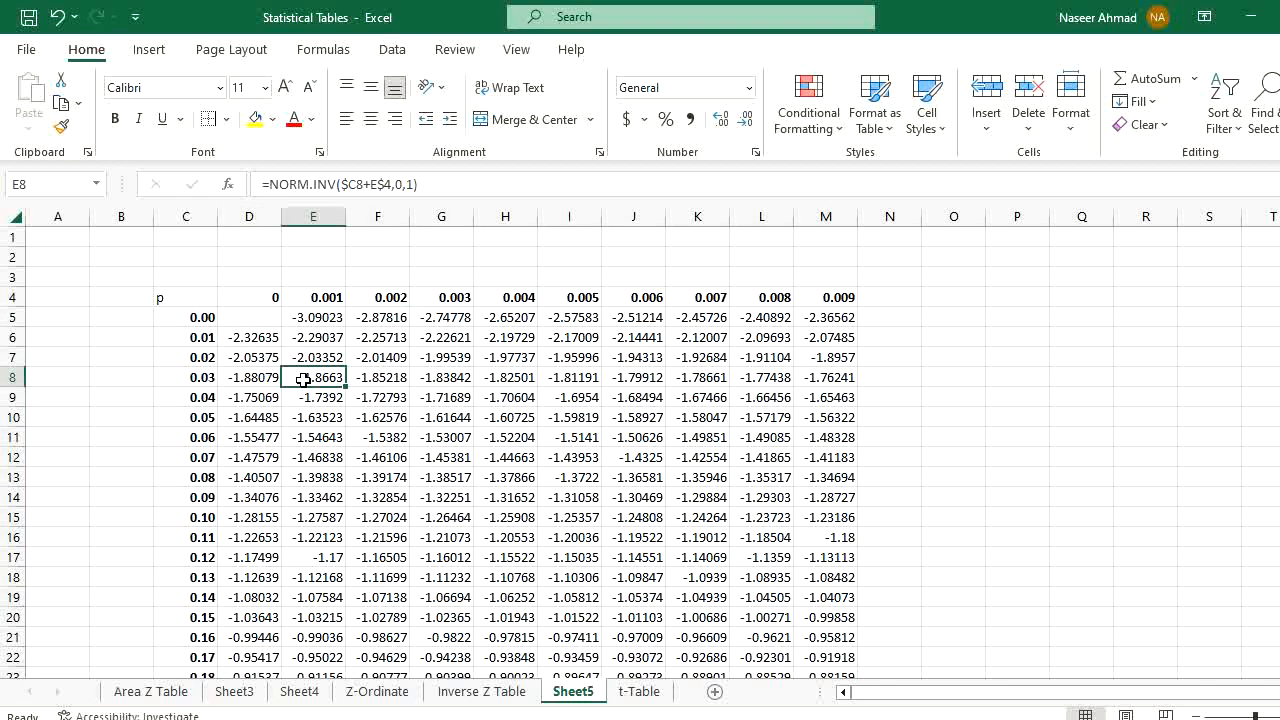
# - Clear the formulas in D105:M105 along the p = 1.00 row
pyautogui.moveTo(270, 317); pyautogui.dragTo(803, 340)
pyautogui.hotkey('ctrl', 'shift', 'Down')
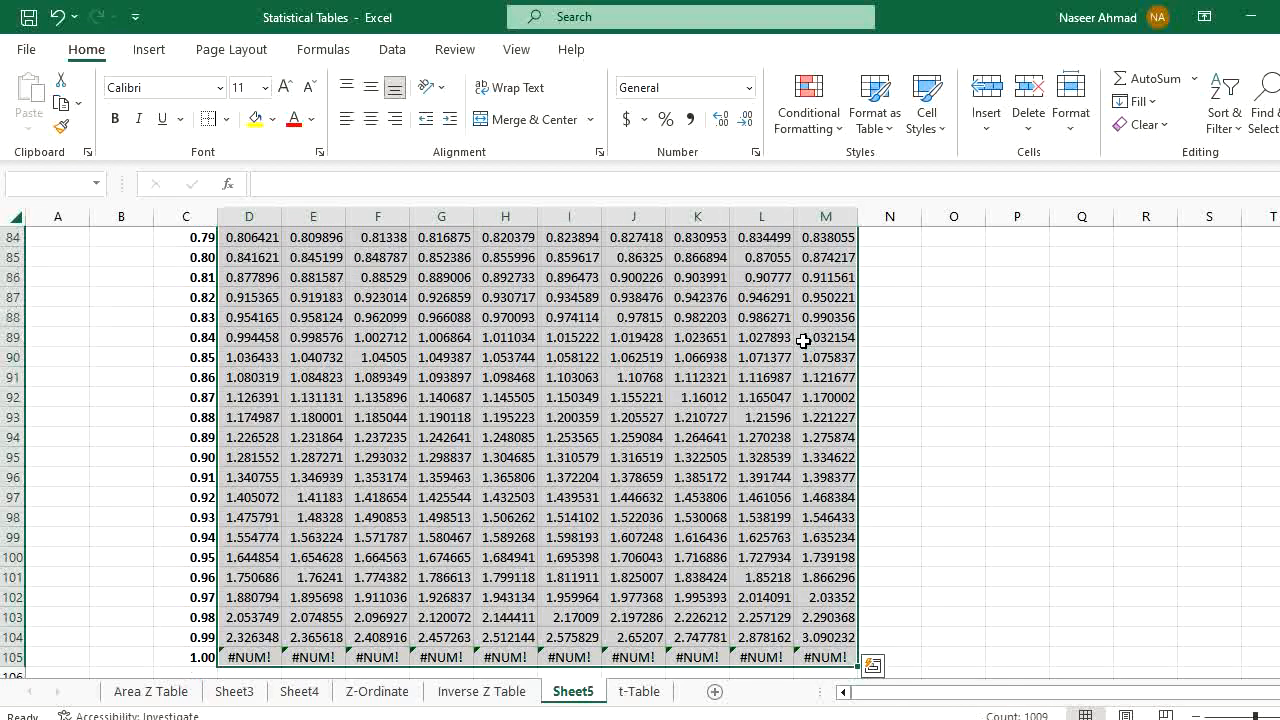
pyautogui.click(241, 659)
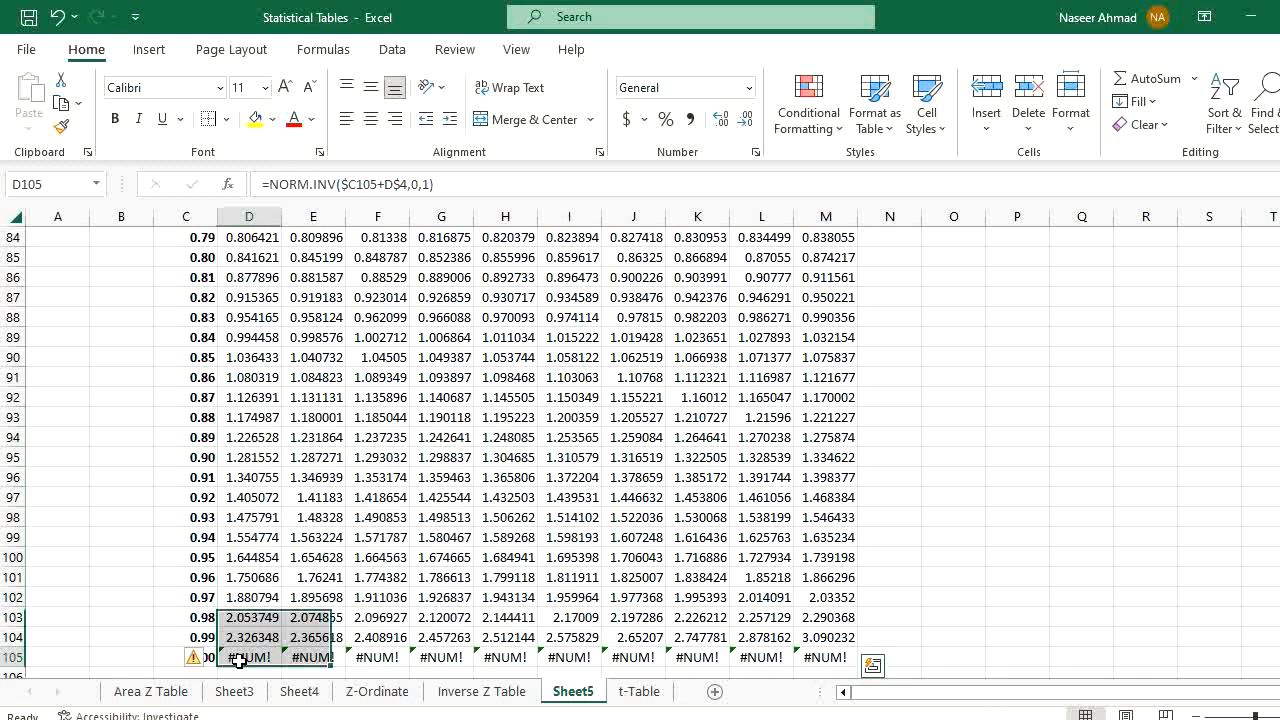
pyautogui.moveTo(241, 659); pyautogui.dragTo(821, 662)
pyautogui.press('Delete')
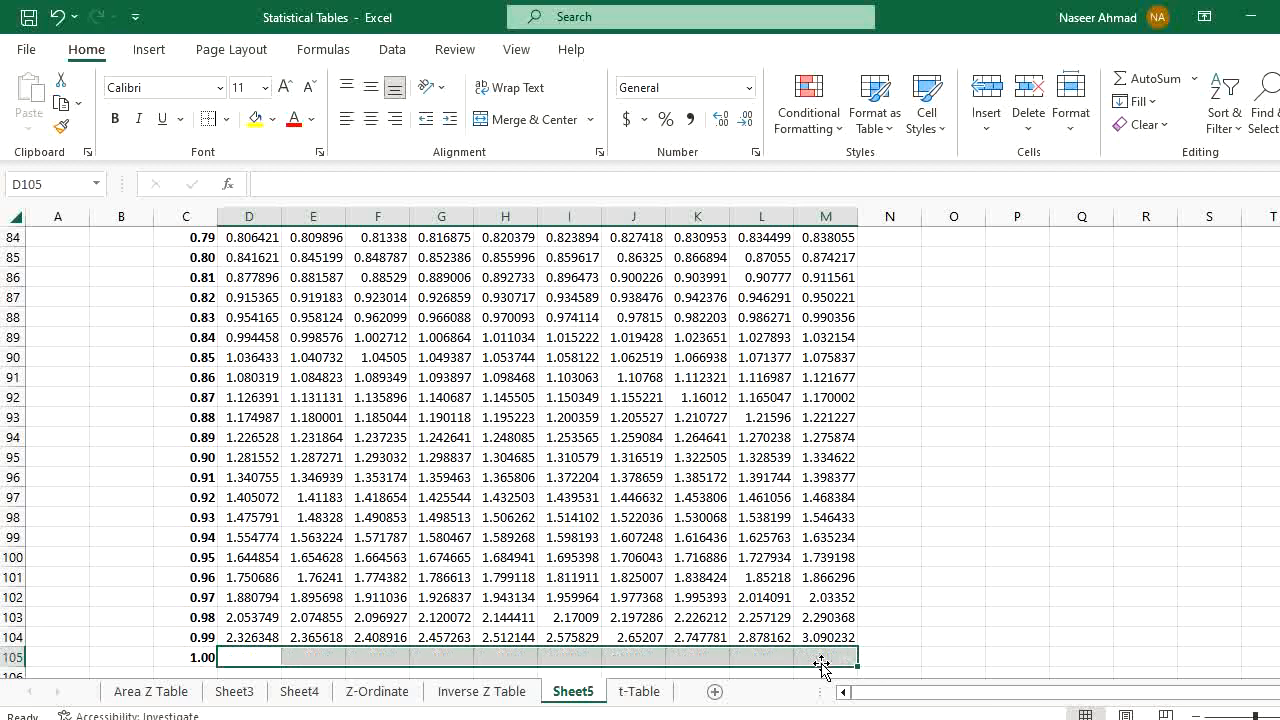
pyautogui.click(708, 575)
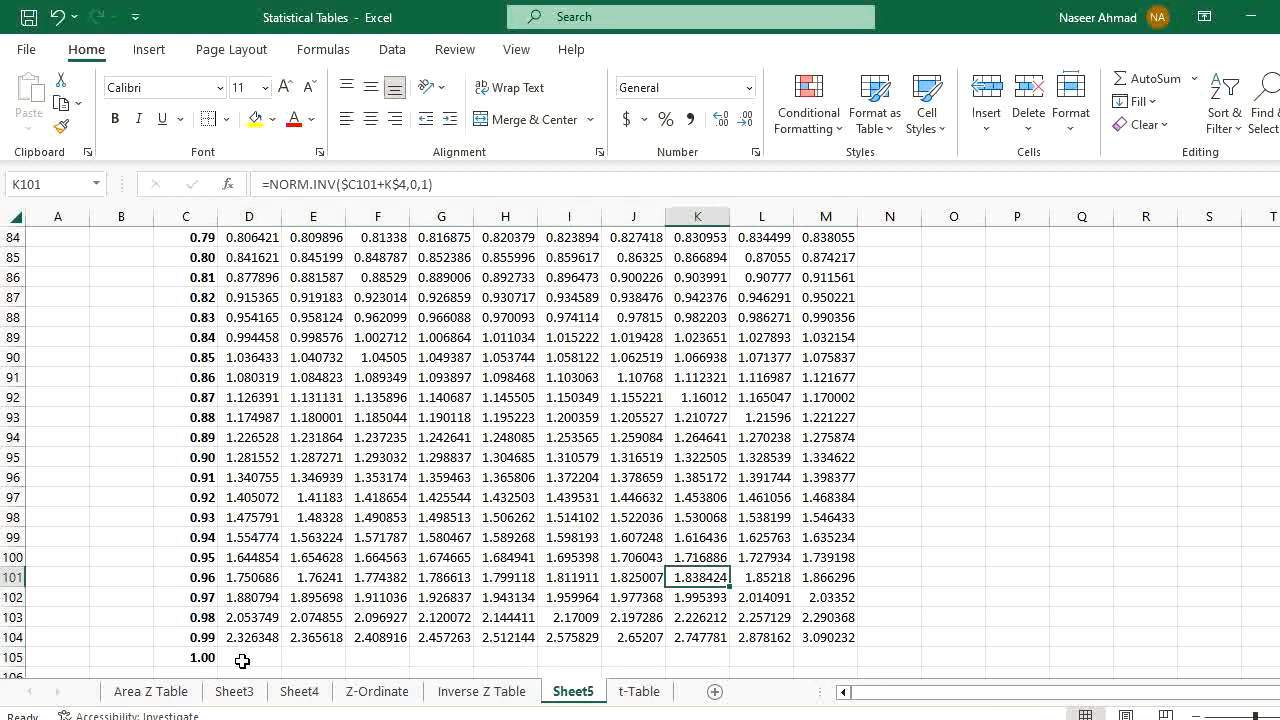
pyautogui.moveTo(243, 659); pyautogui.dragTo(822, 662)
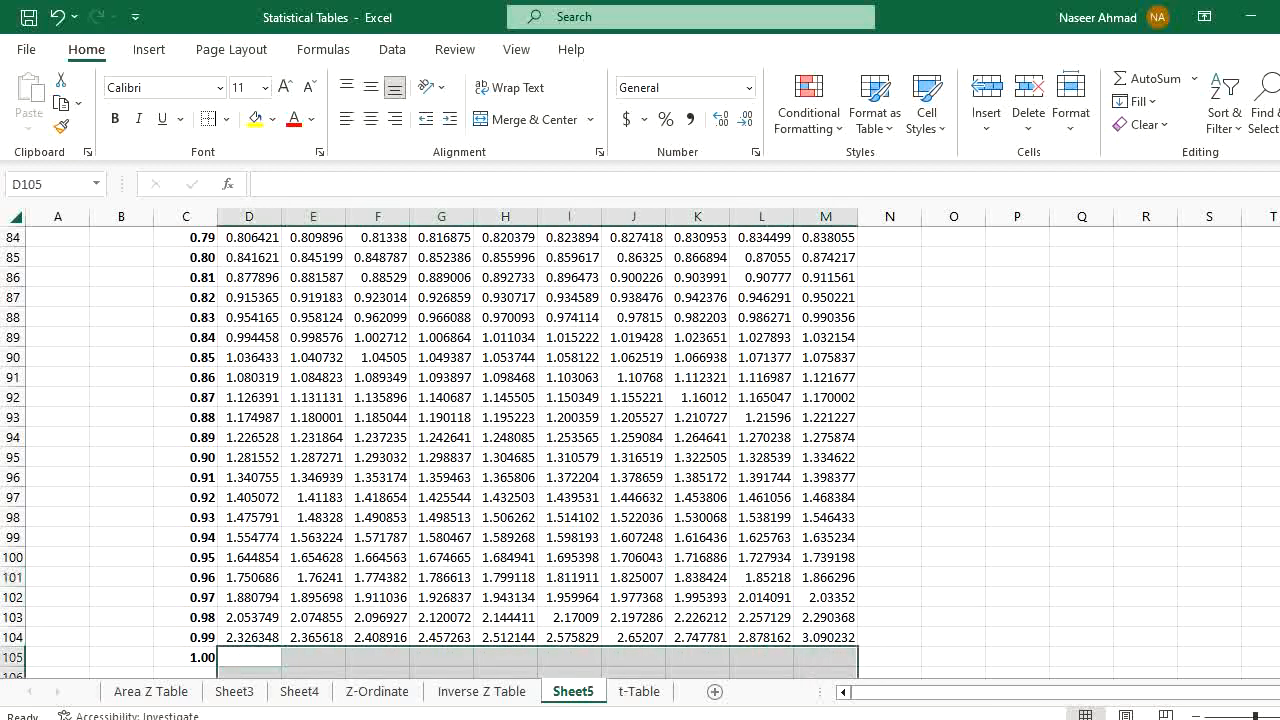
# - Apply the Number format to the table values in D5:M104
pyautogui.scroll(15, 640, 450)
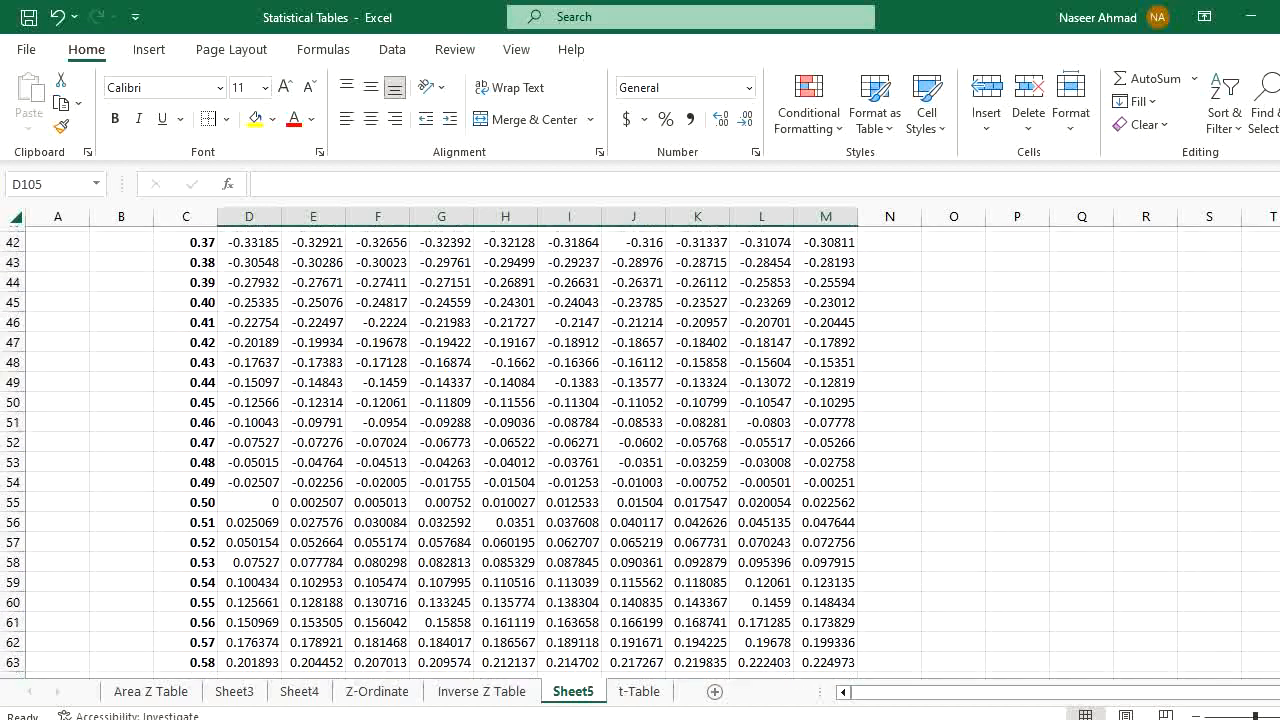
pyautogui.scroll(7, 640, 450)
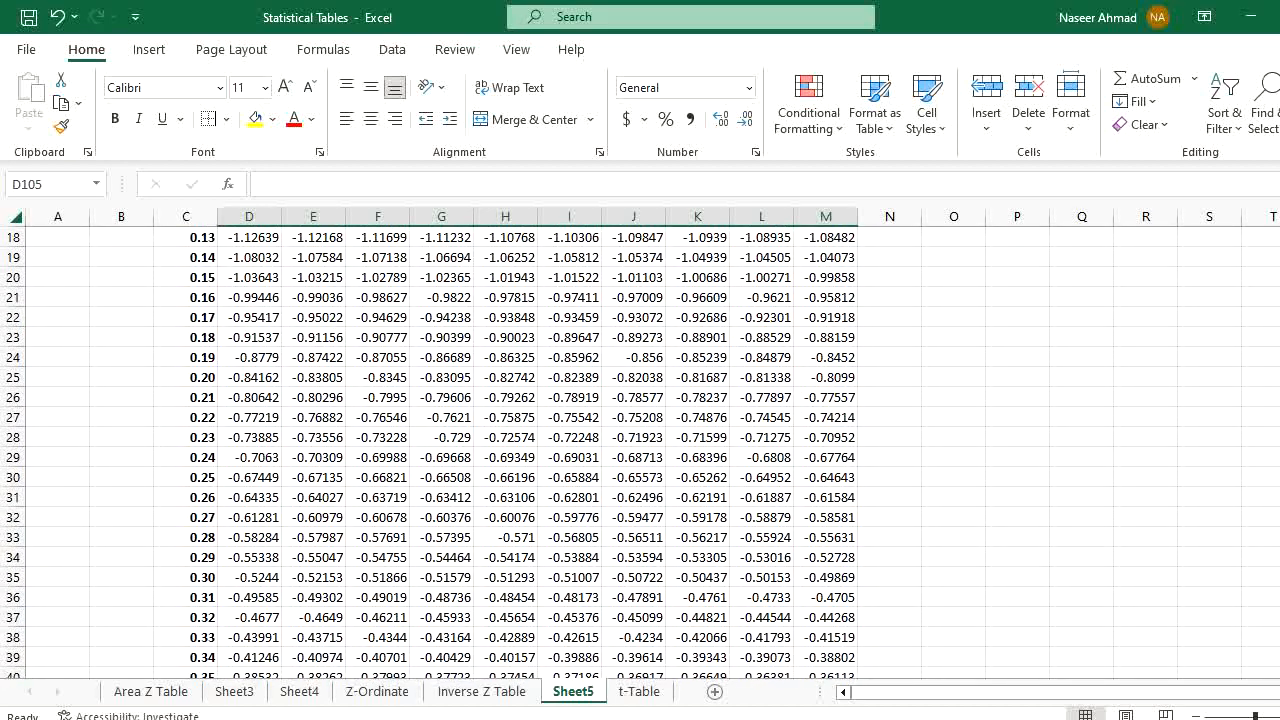
pyautogui.scroll(6, 640, 450)
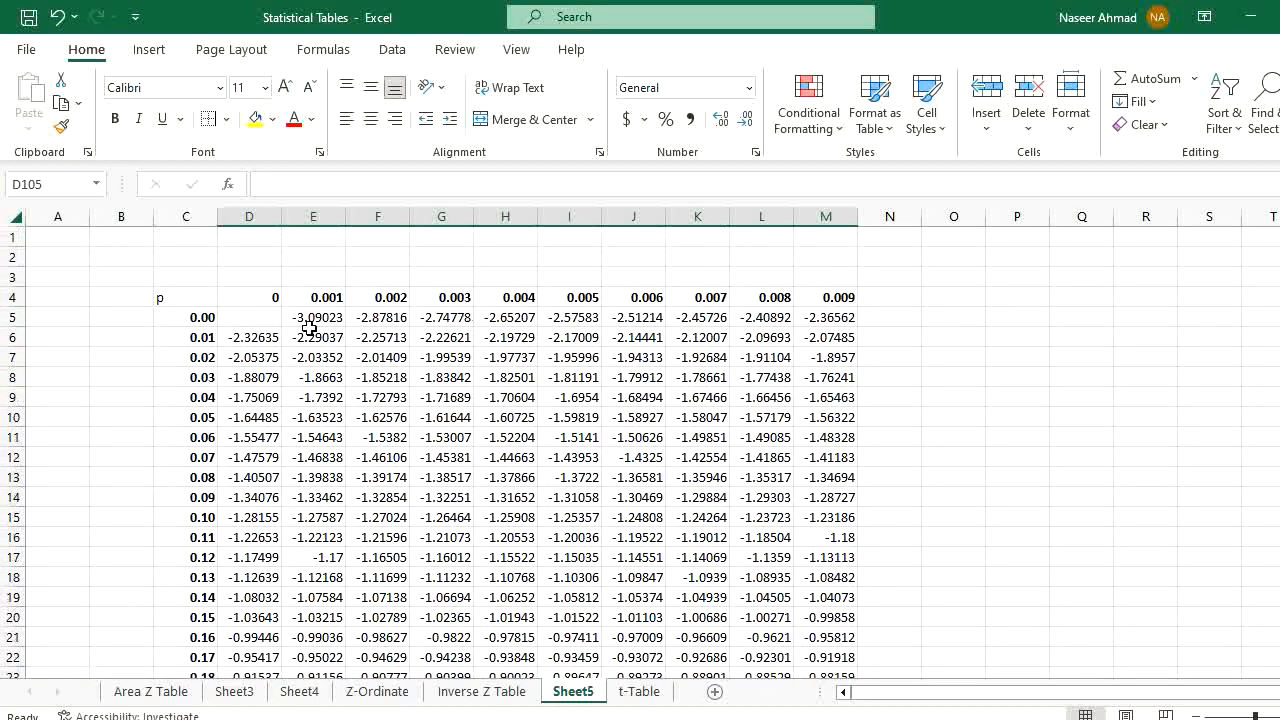
pyautogui.moveTo(252, 321); pyautogui.dragTo(845, 358)
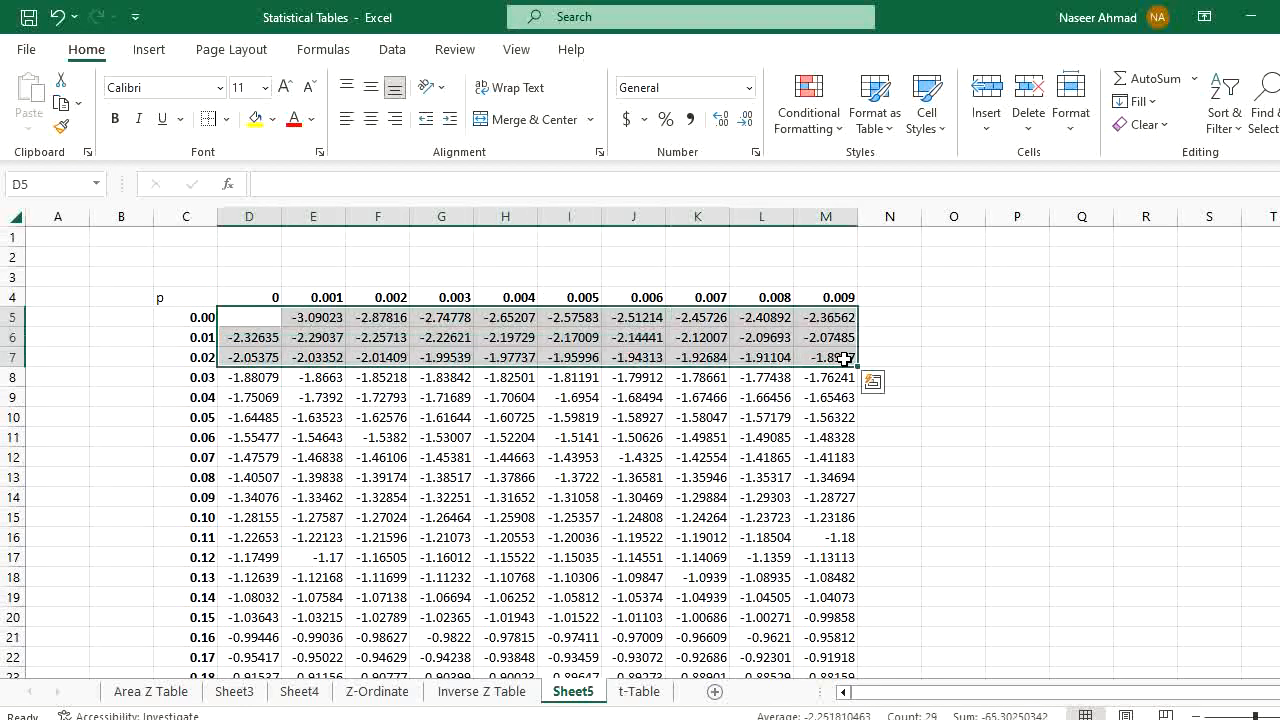
pyautogui.hotkey('ctrl', 'shift', 'Down')
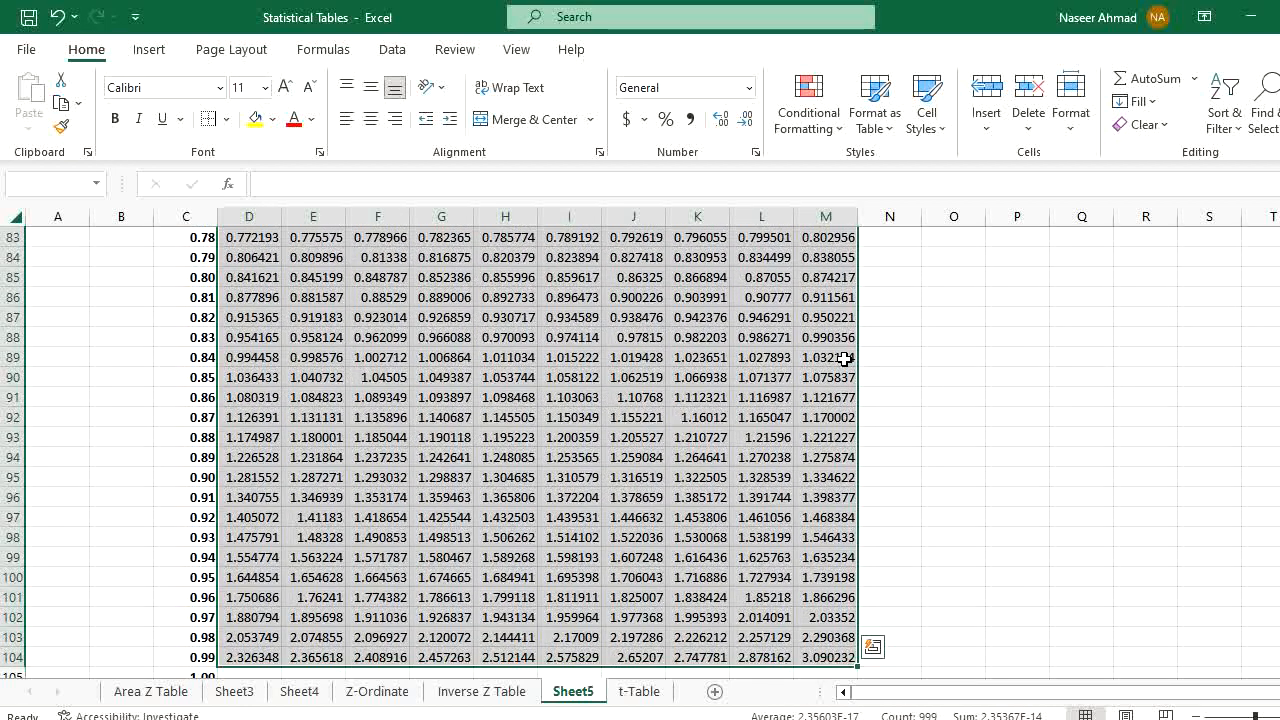
pyautogui.click(749, 88)
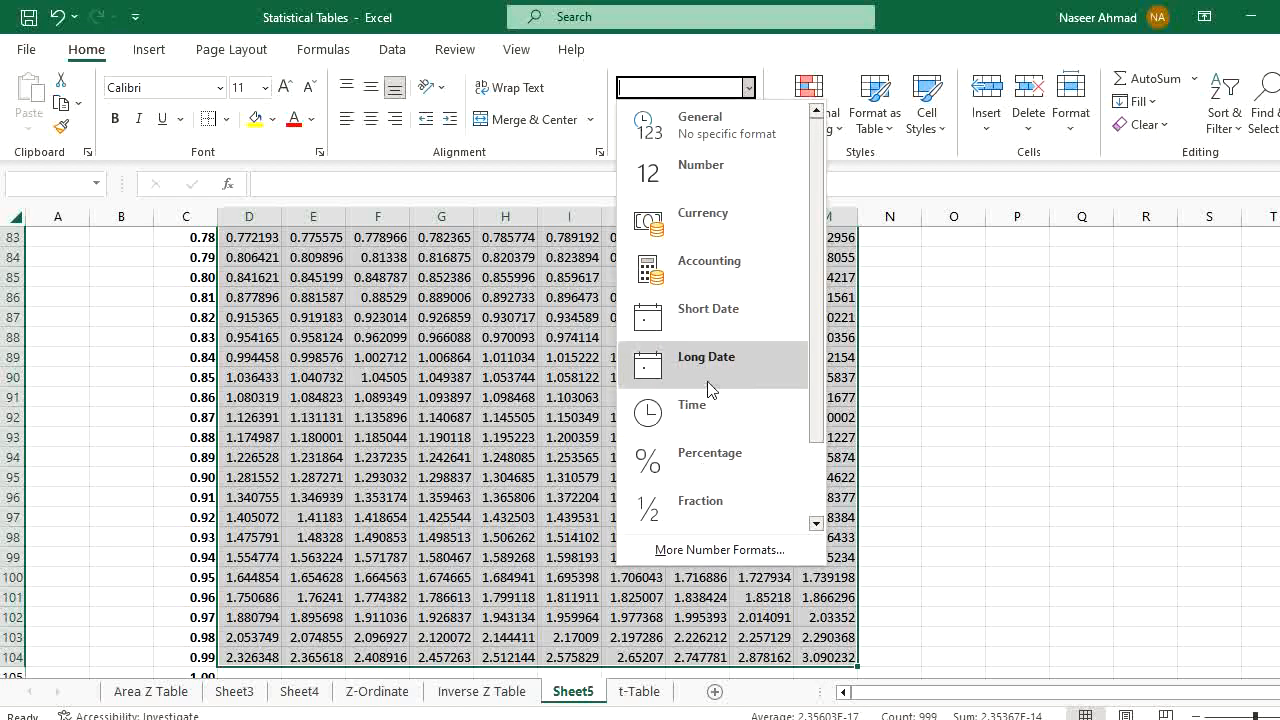
pyautogui.click(714, 170)
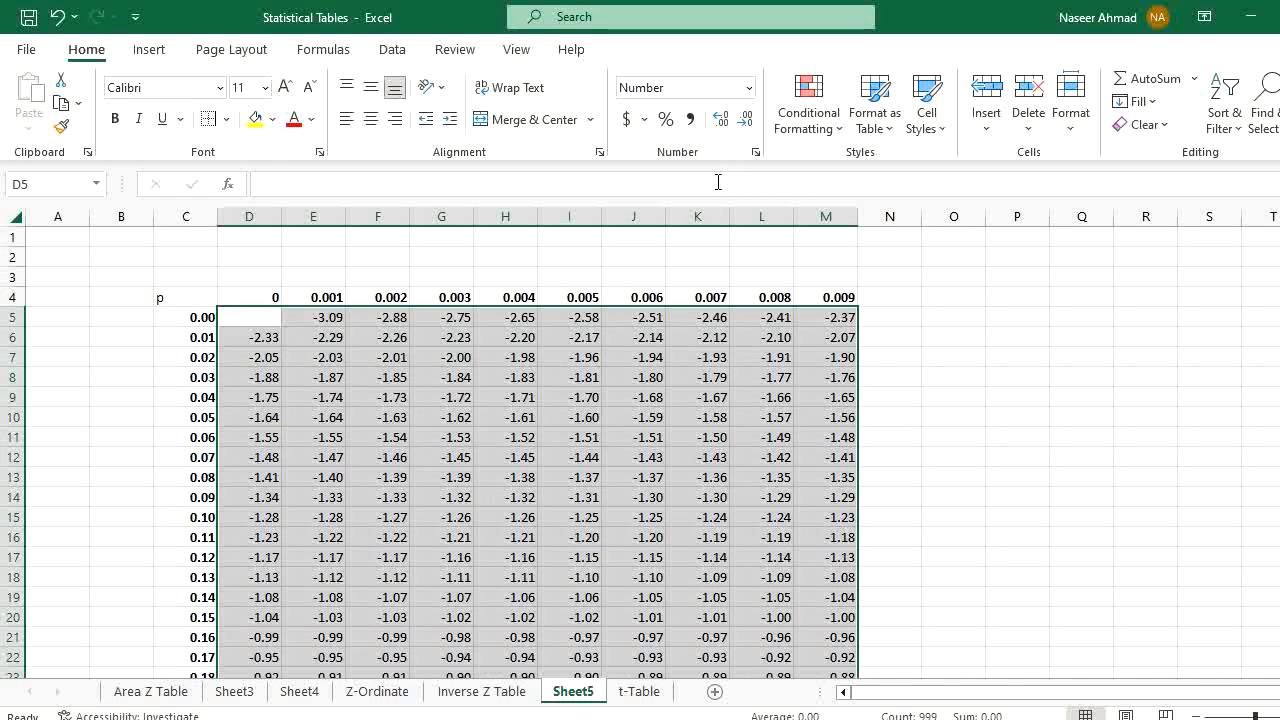
# - Compare the decimal places with the Inverse Z Table sheet and set the Sheet5 table values to four decimals
pyautogui.click(721, 119)
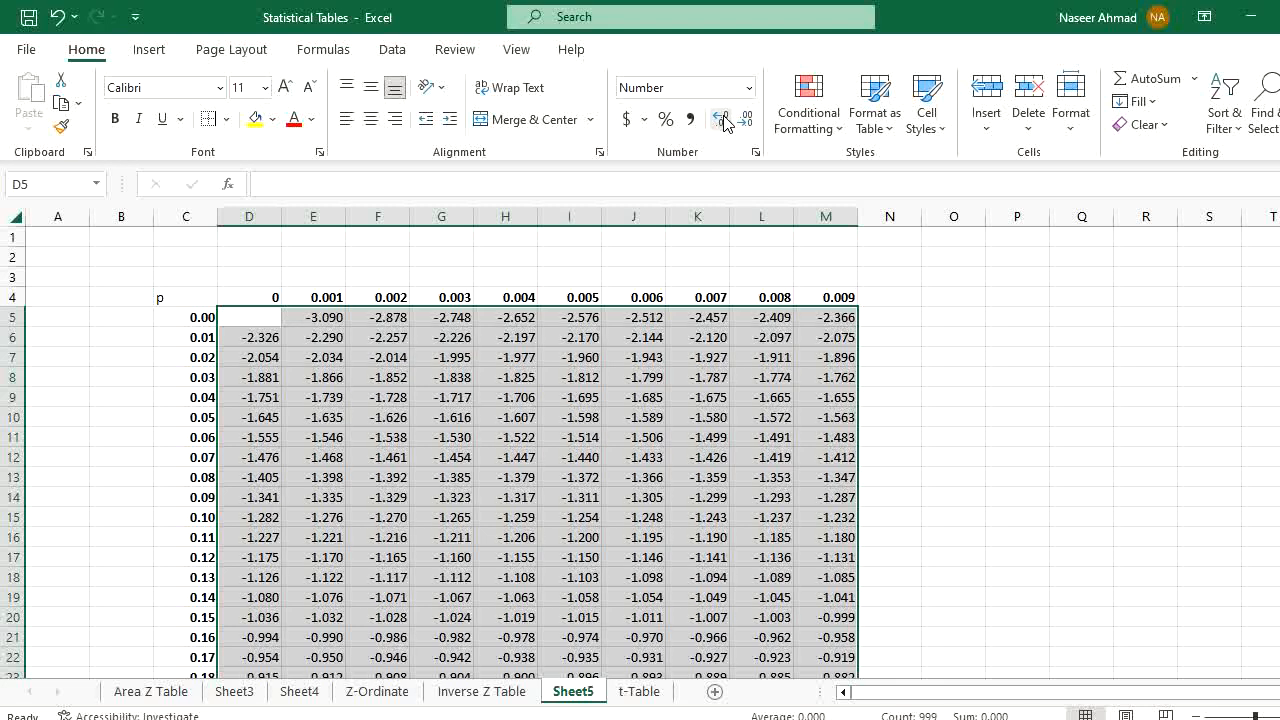
pyautogui.click(745, 119)
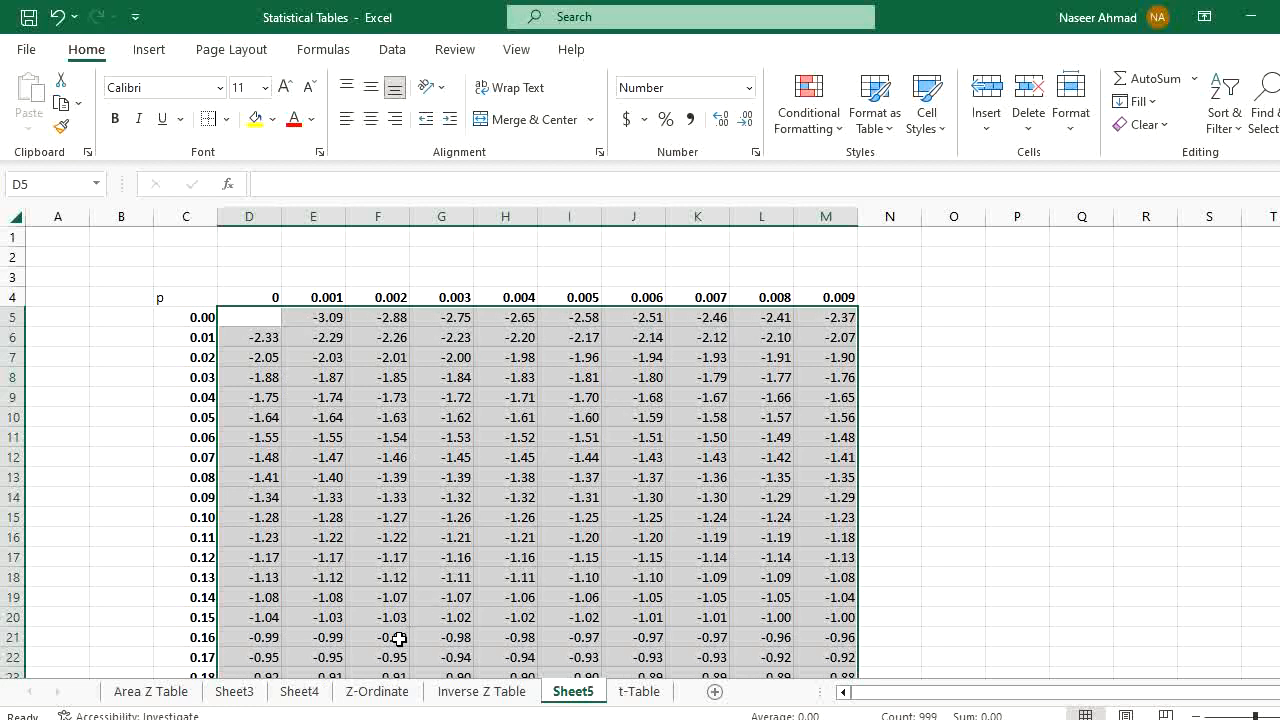
pyautogui.click(452, 693)
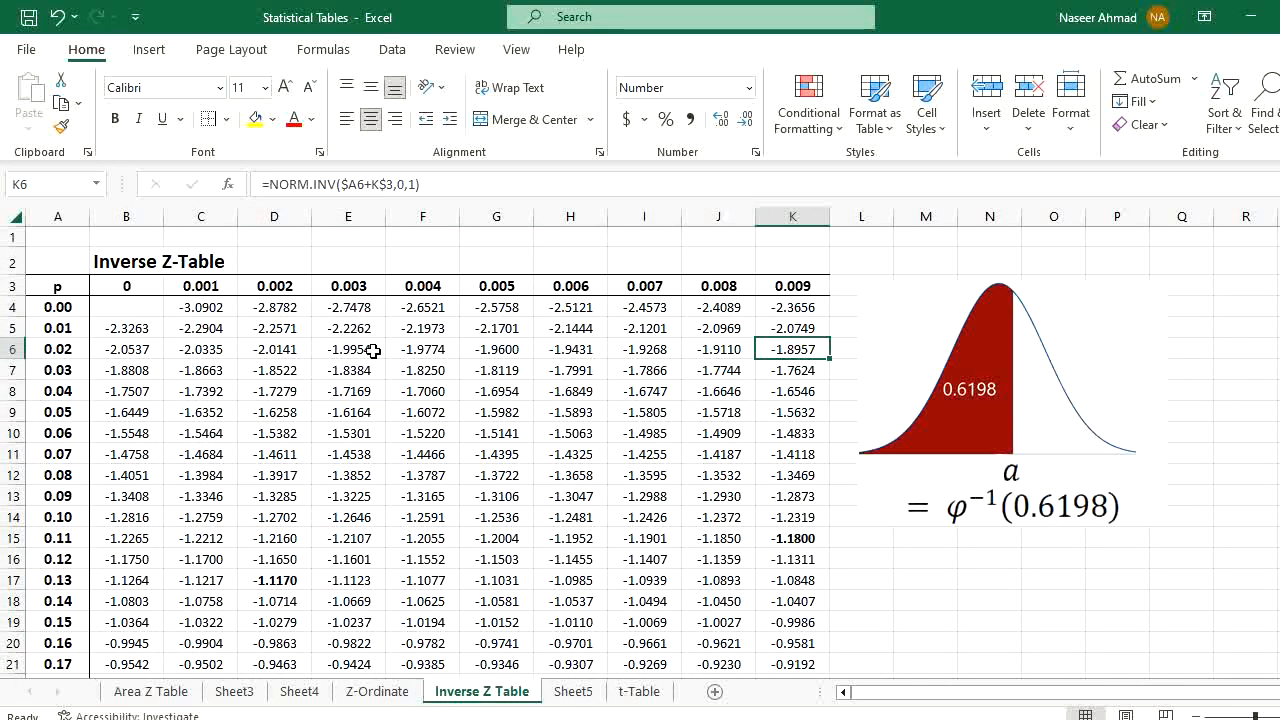
pyautogui.click(573, 693)
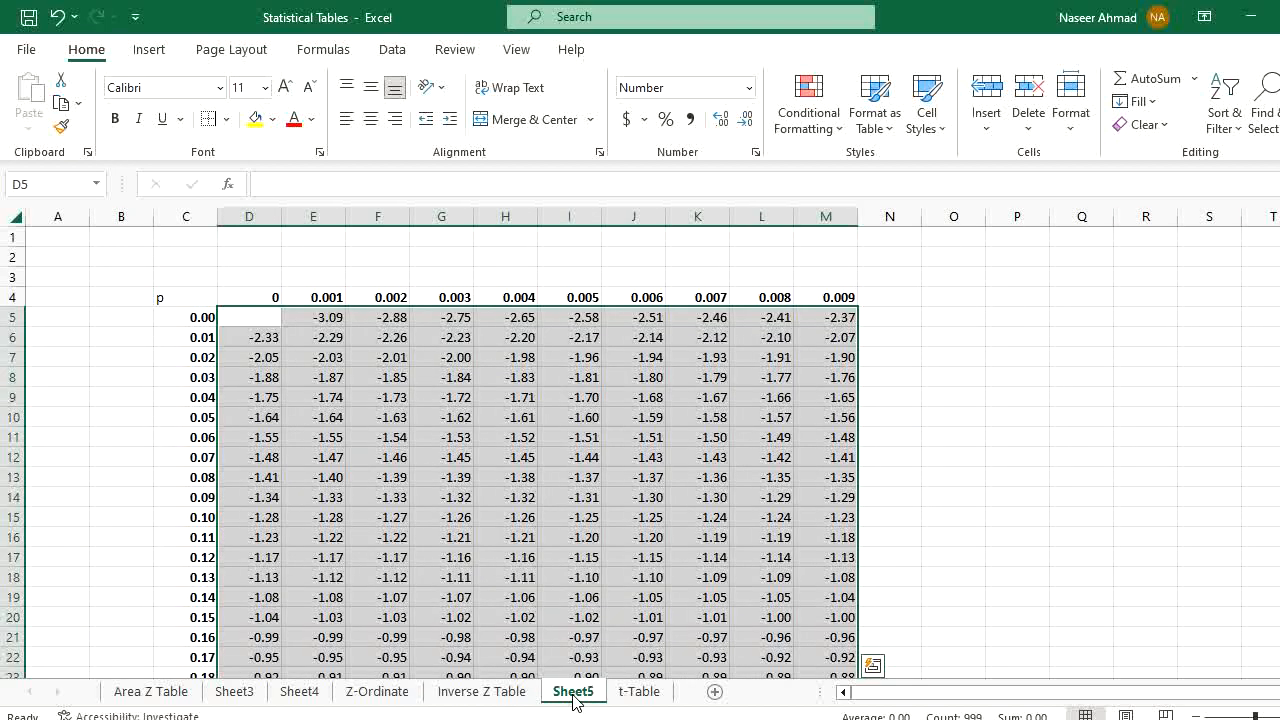
pyautogui.click(726, 121)
pyautogui.click(728, 122)
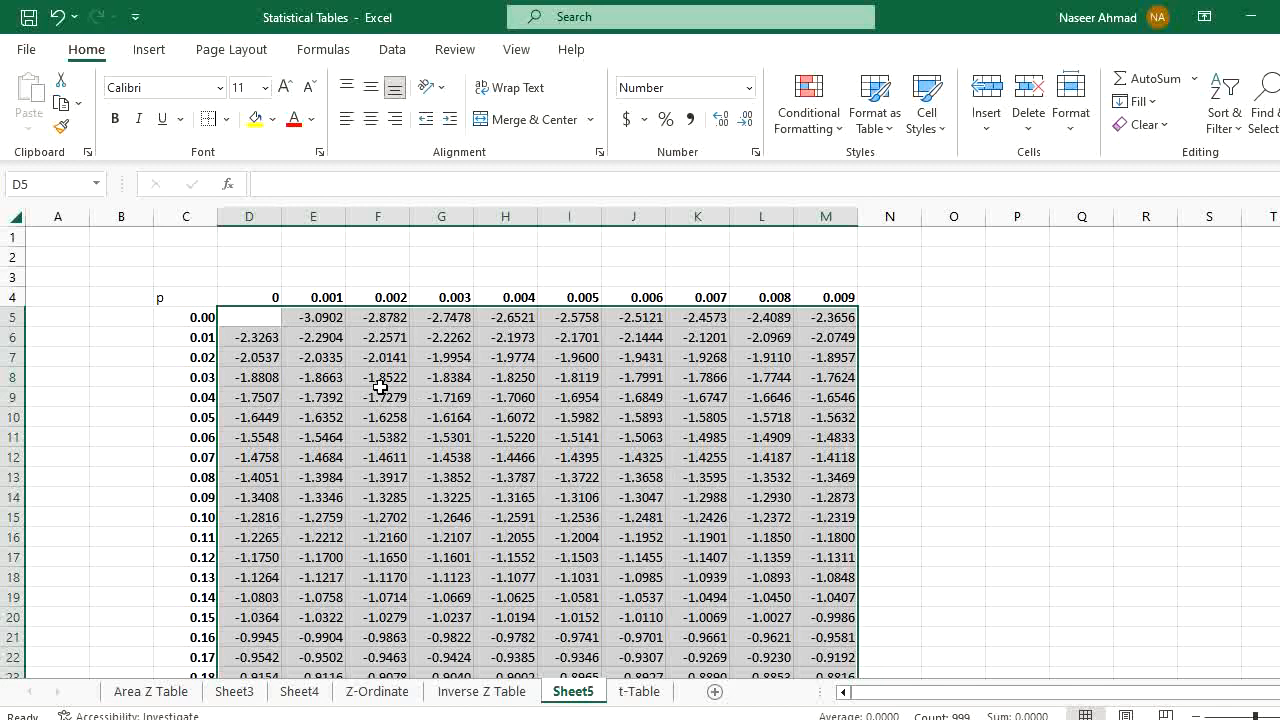
# - Make the value in E5 bold and check it against C4 on the Inverse Z Table sheet
pyautogui.click(334, 320)
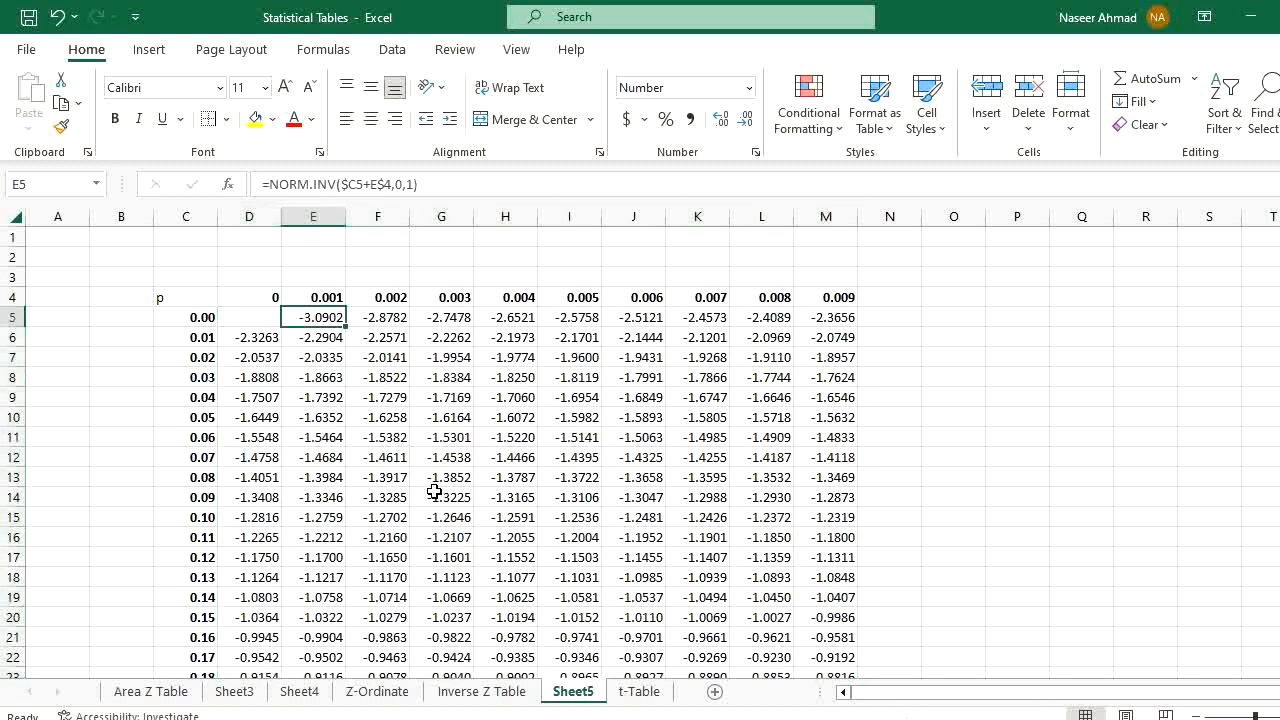
pyautogui.hotkey('ctrl', 'b')
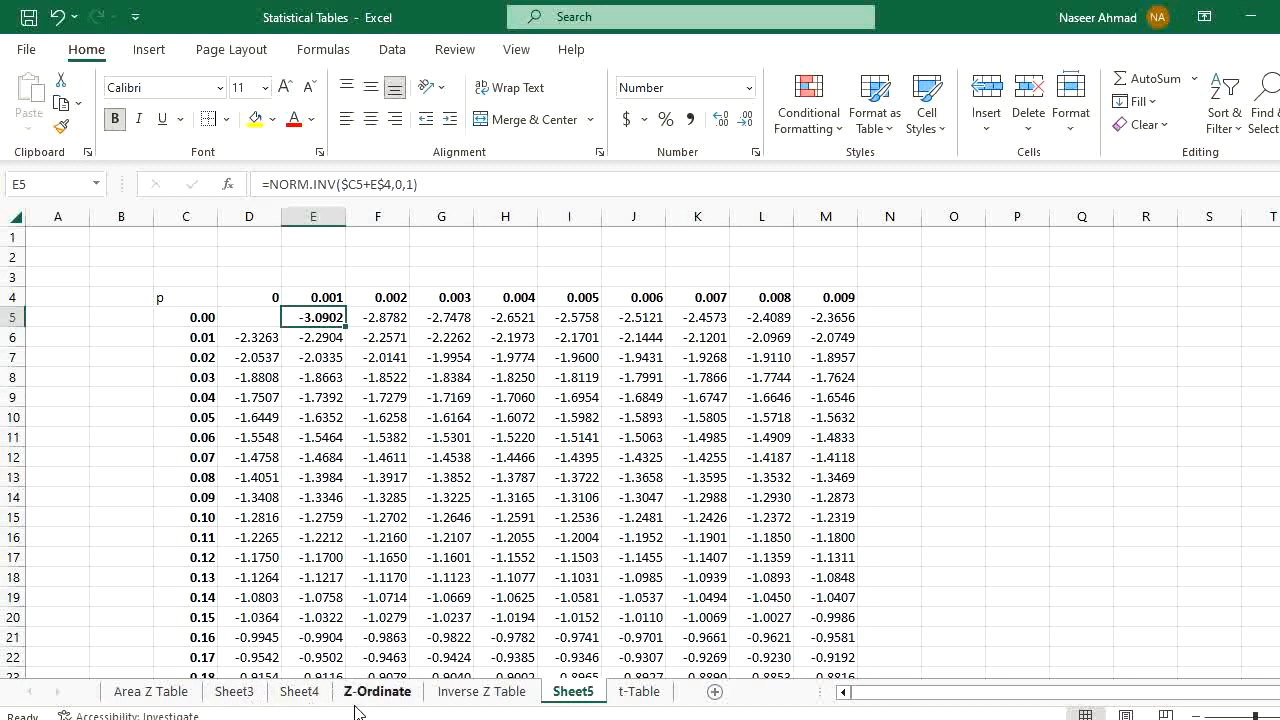
pyautogui.click(463, 703)
pyautogui.click(206, 305)
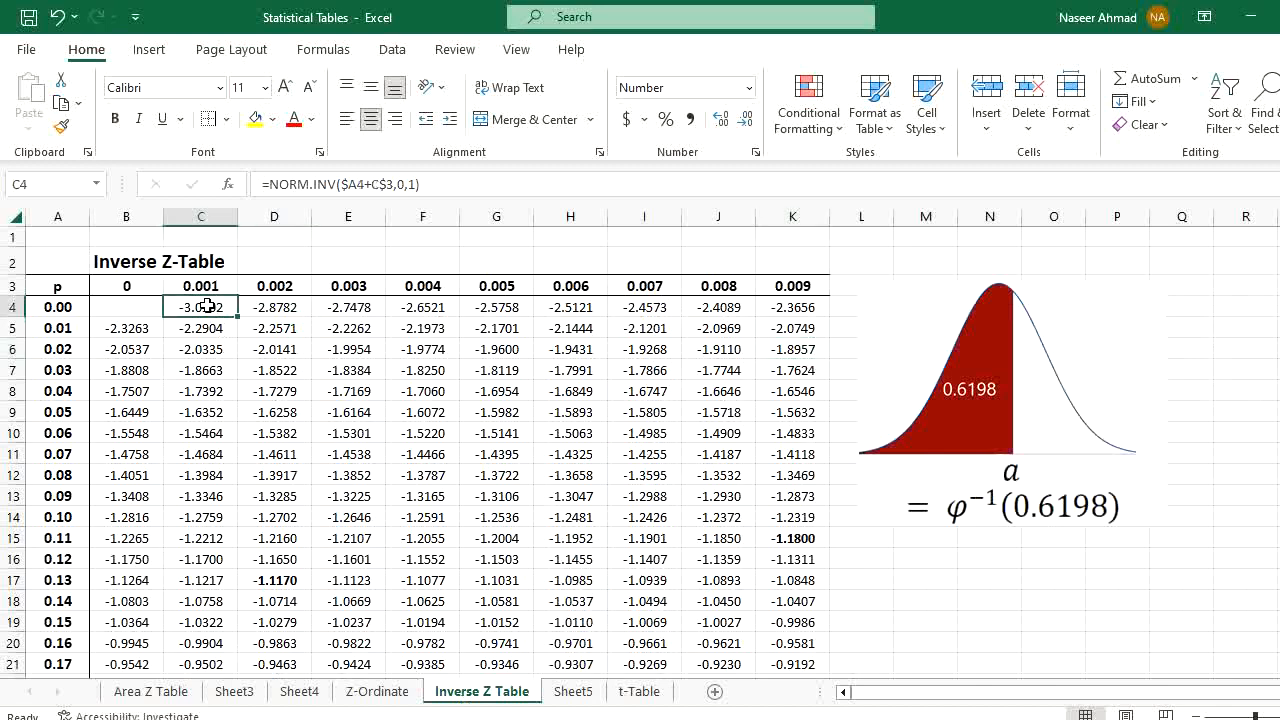
# - Make the value in C4 on the Inverse Z Table sheet bold and compare it with the matching table values on Sheet5
pyautogui.hotkey('ctrl', 'b')
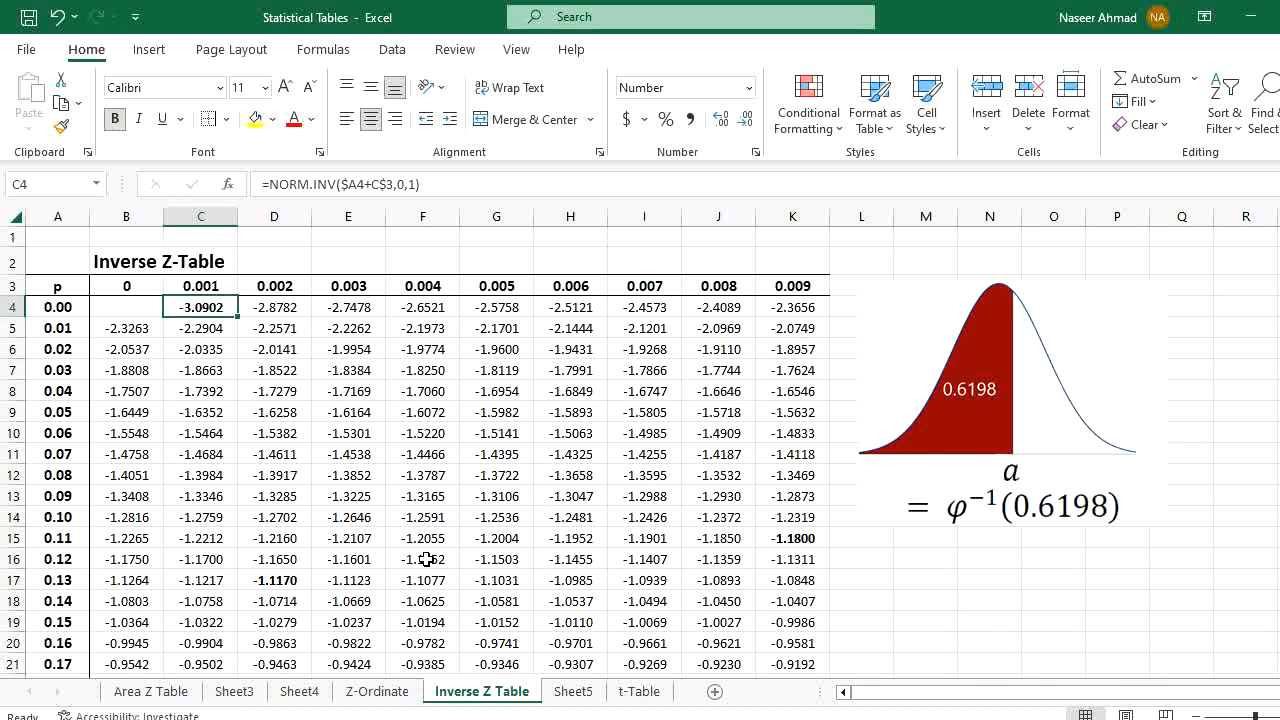
pyautogui.click(573, 691)
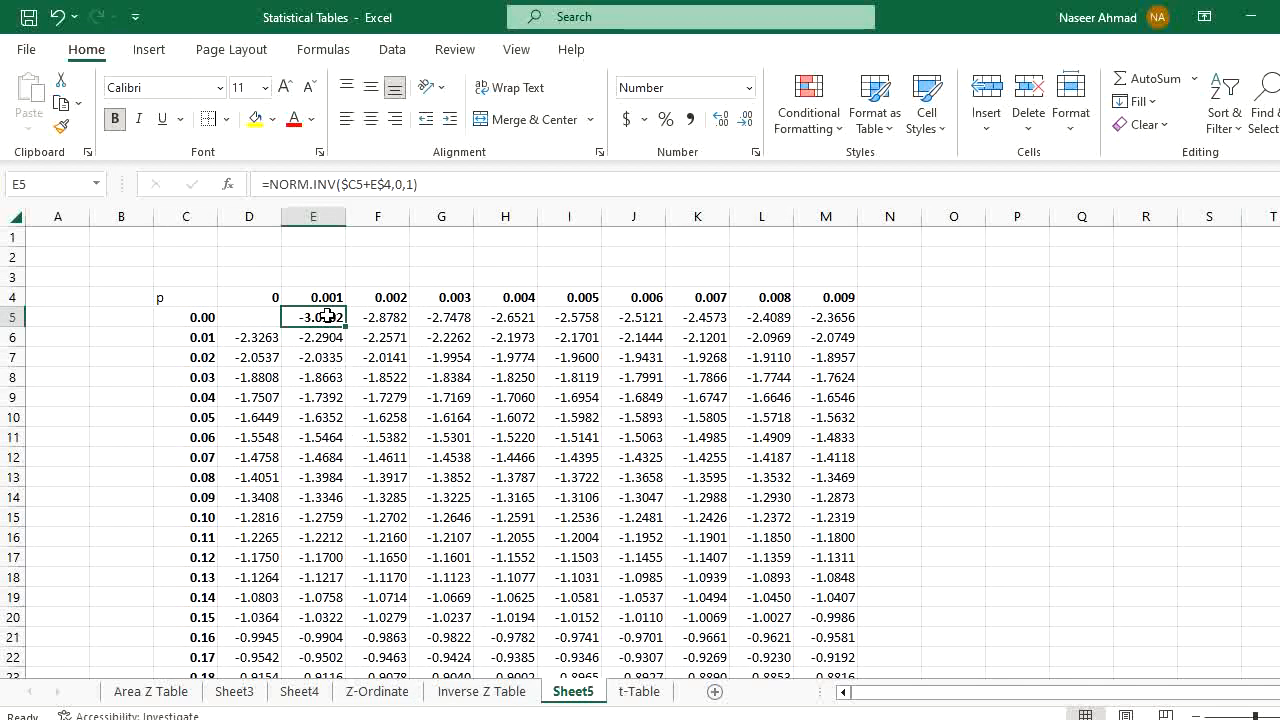
pyautogui.click(458, 420)
pyautogui.click(522, 392)
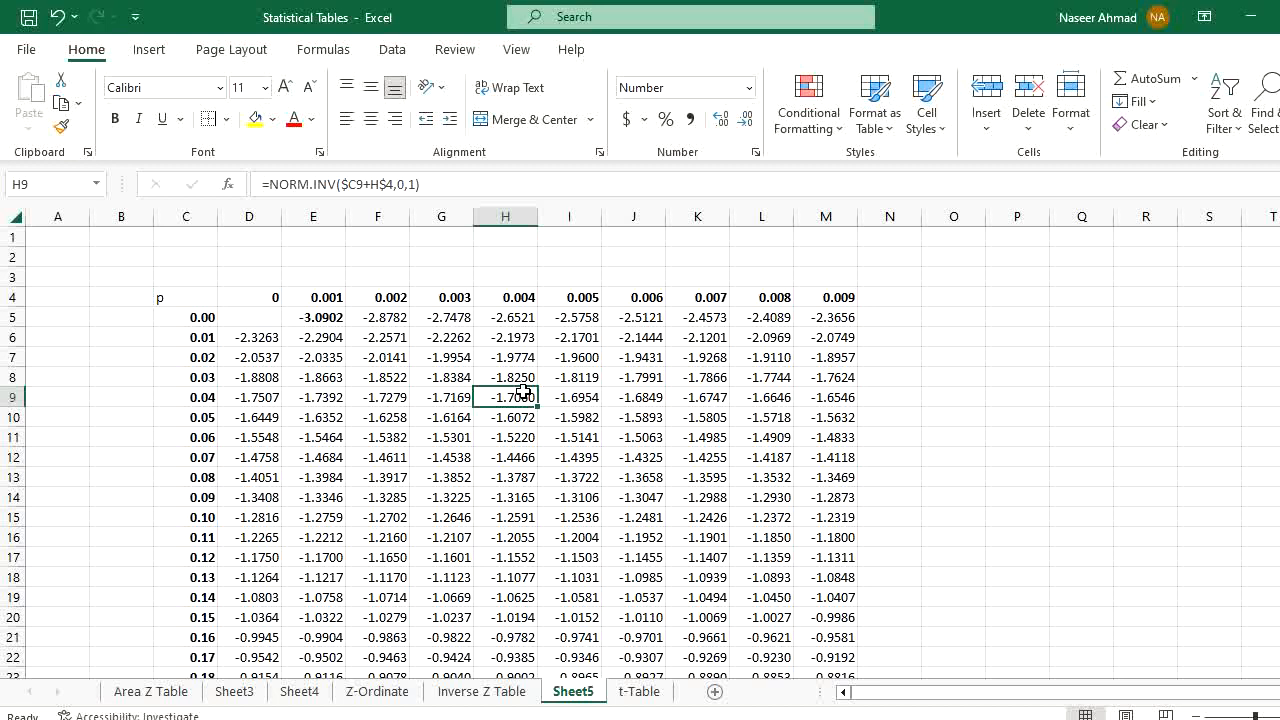
pyautogui.click(460, 510)
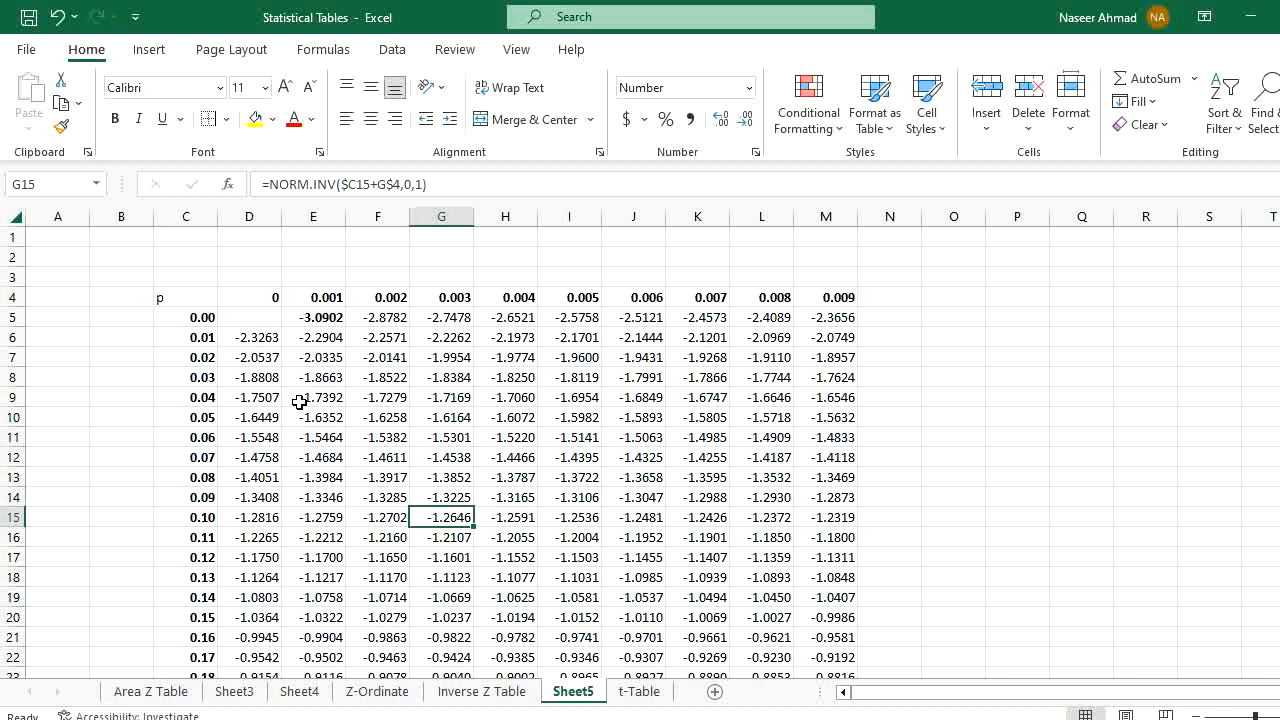
# - Review the finished tables on the Area Z Table, Z-Ordinate and Inverse Z Table sheets
pyautogui.click(152, 692)
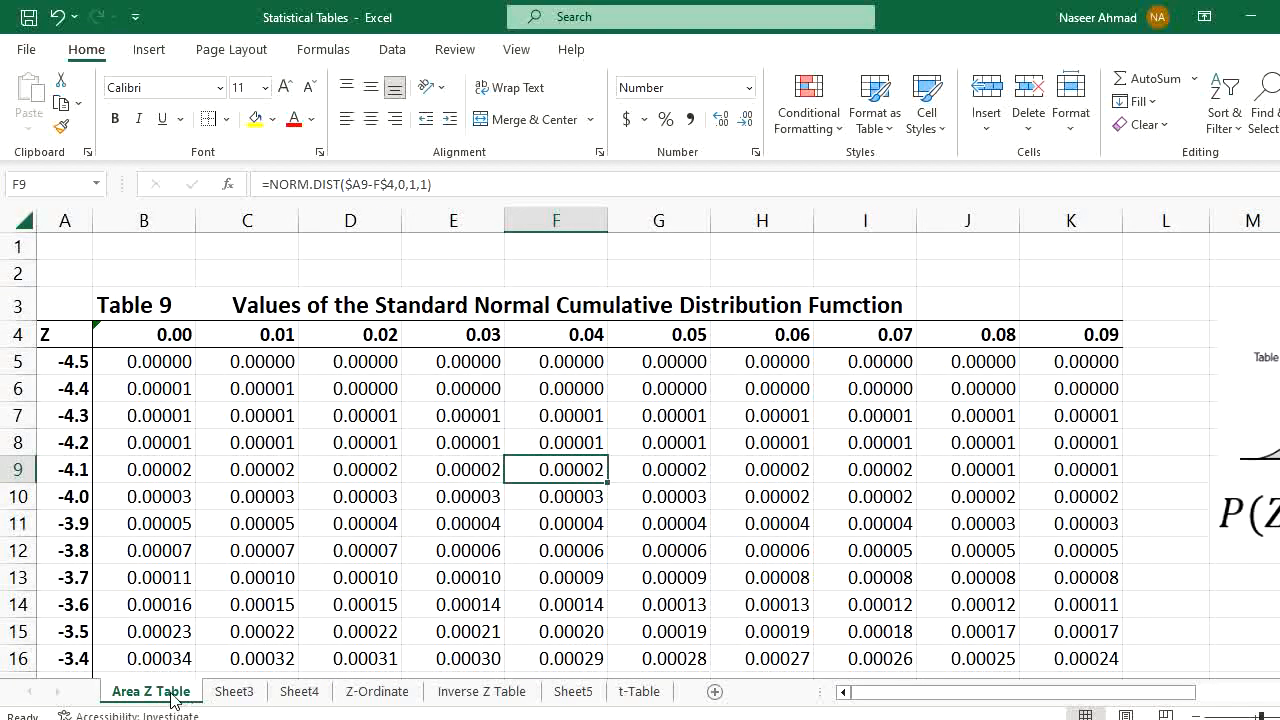
pyautogui.click(380, 693)
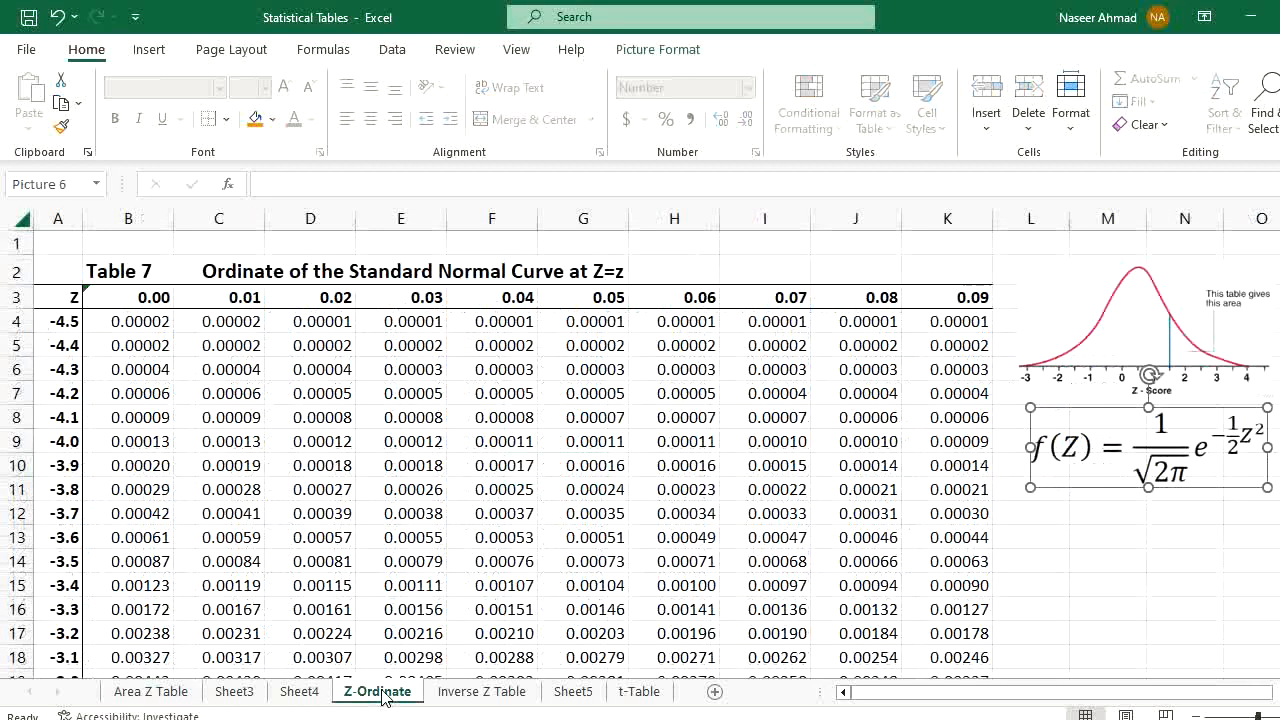
pyautogui.click(473, 694)
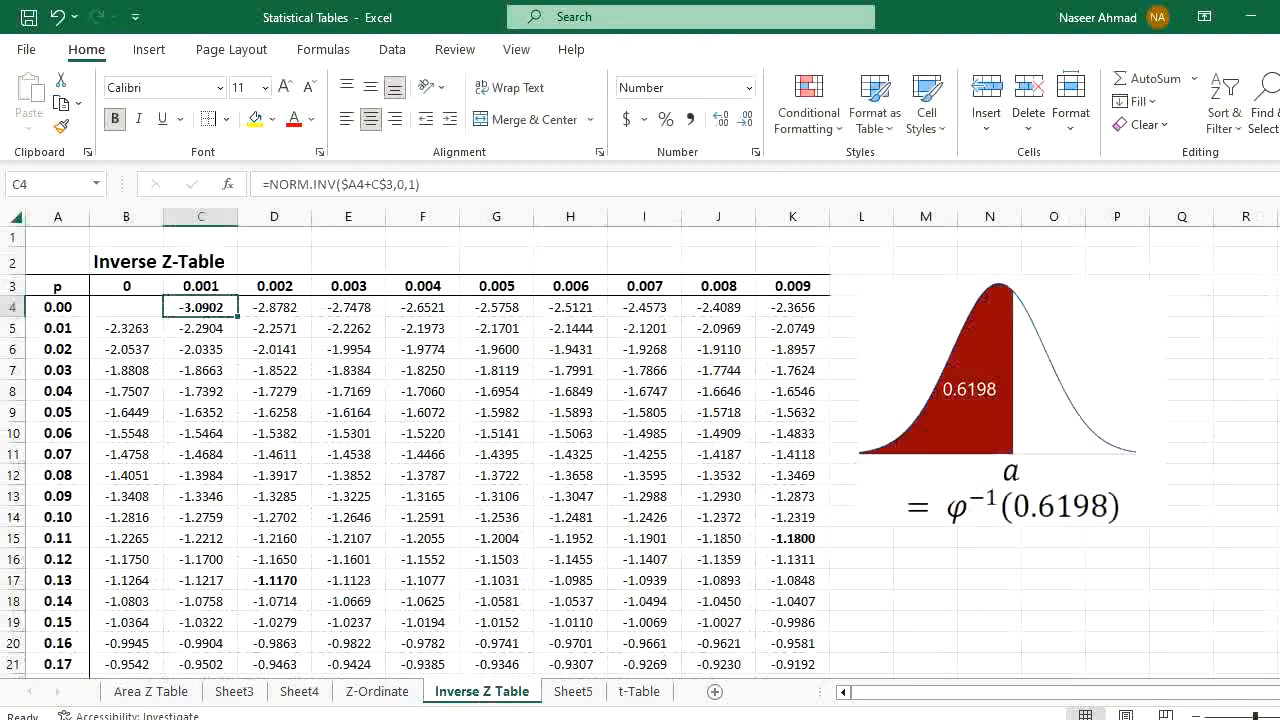